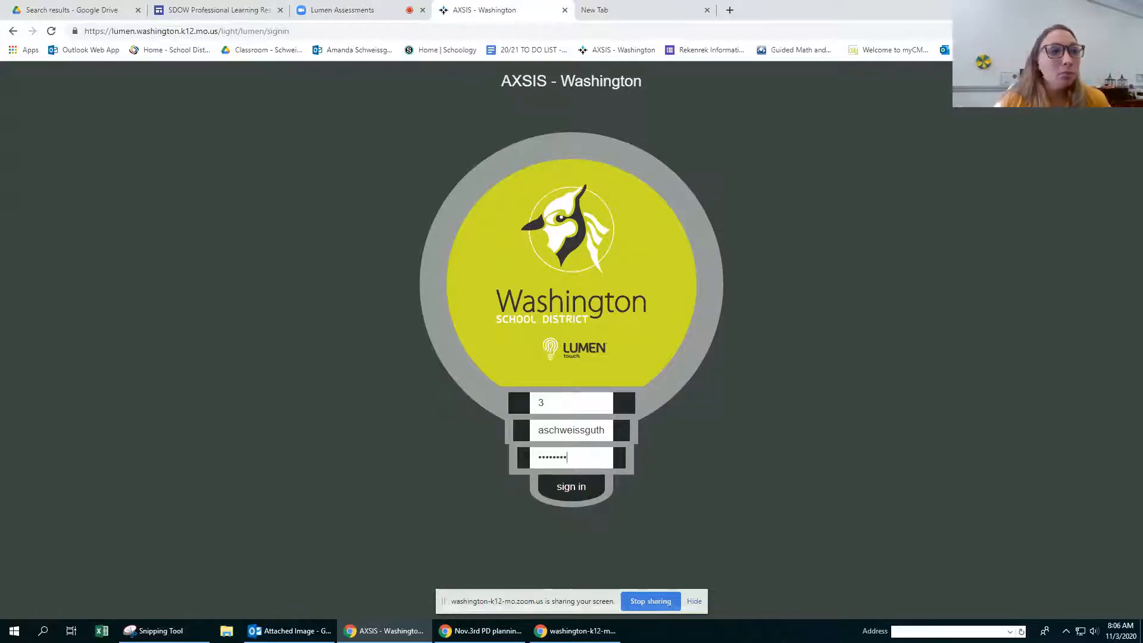
# Step: Sign in to the new environment version and open the assignments of the TRAIN.03 Lumen Training Class
pyautogui.click(571, 499)
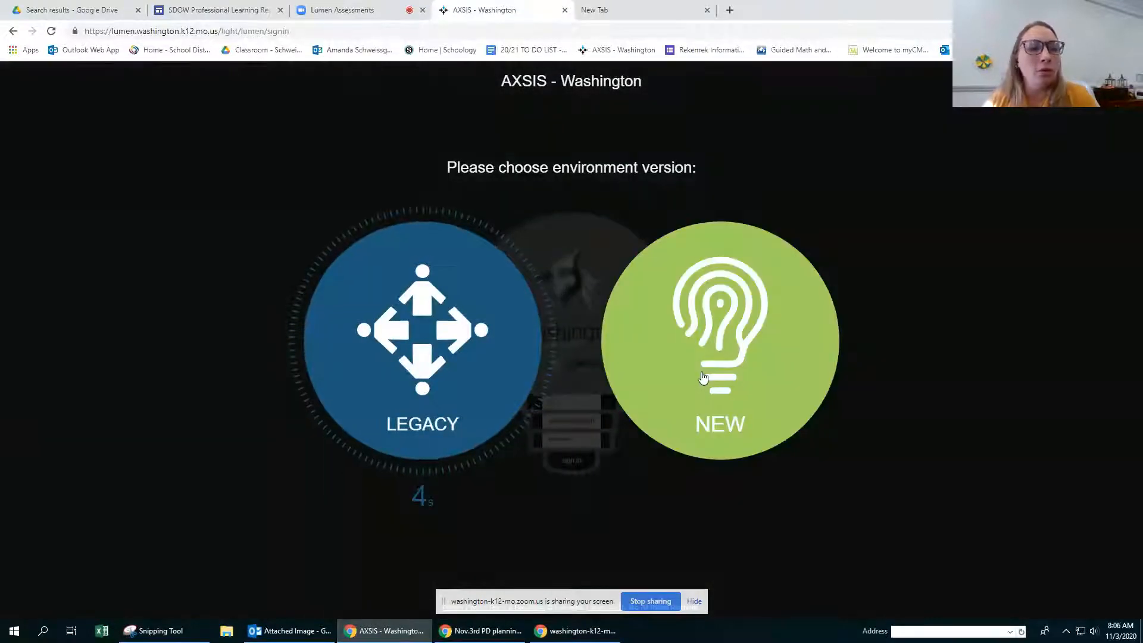
pyautogui.click(704, 376)
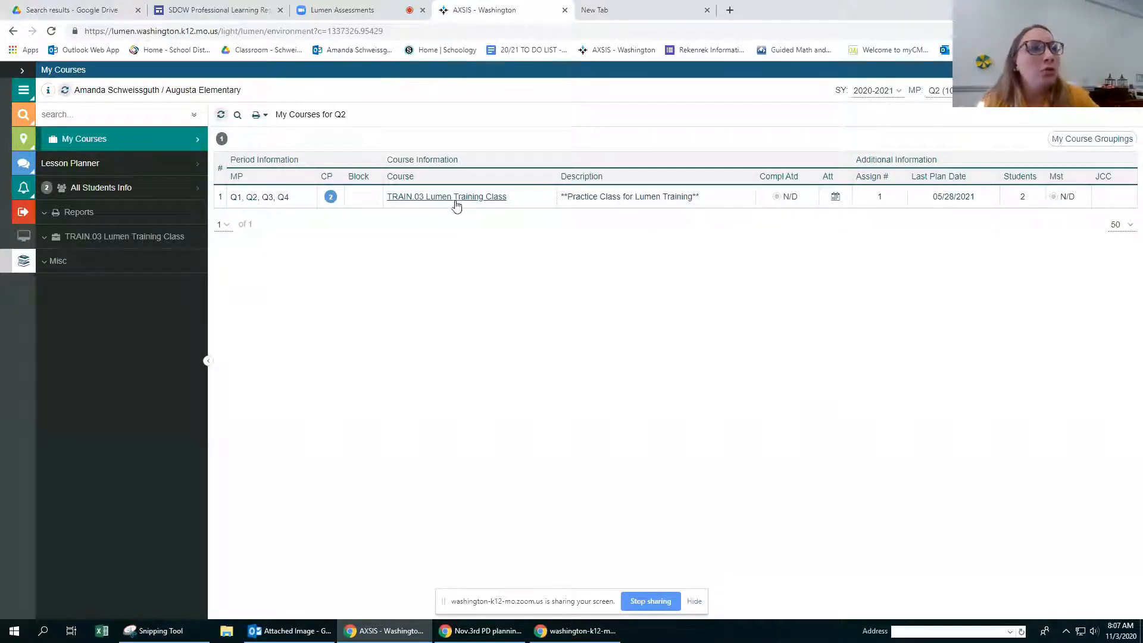
pyautogui.click(456, 203)
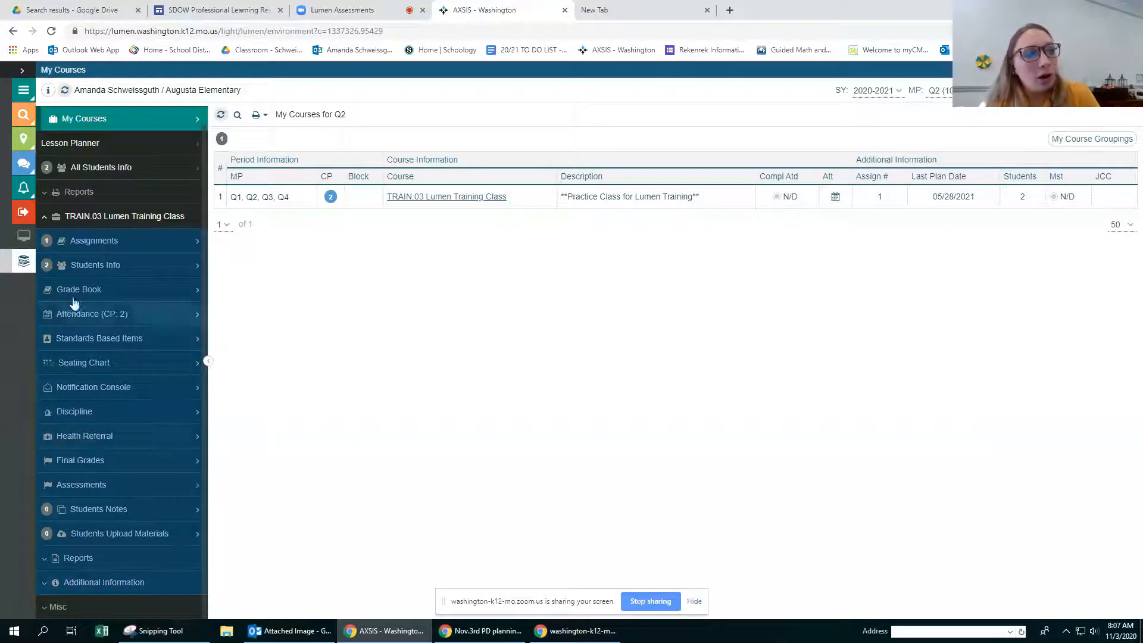
pyautogui.click(103, 243)
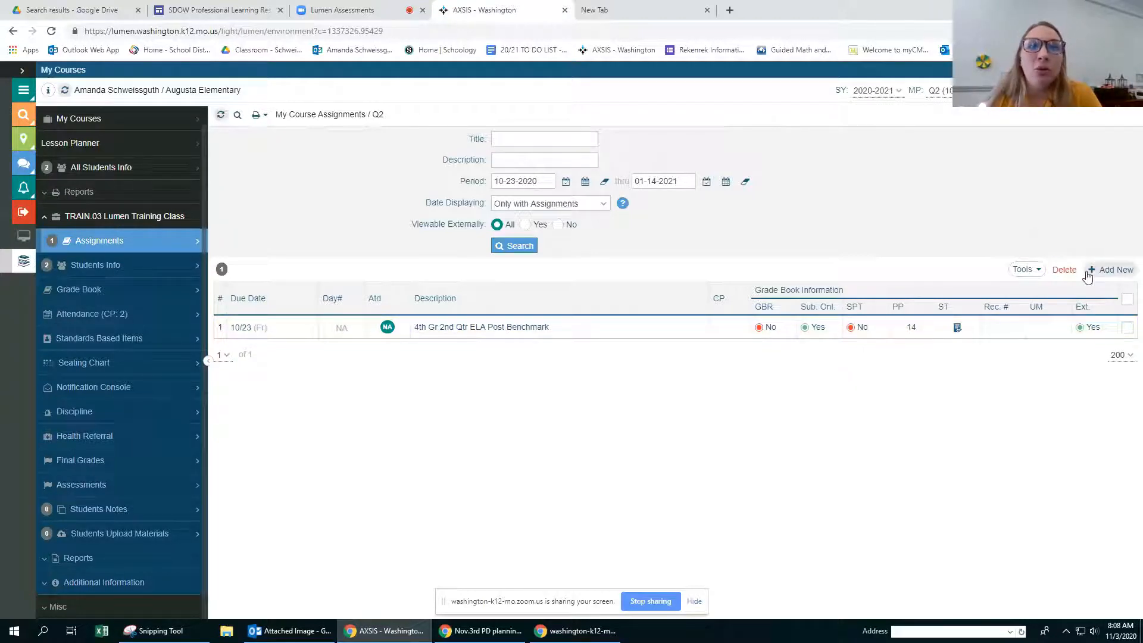
pyautogui.click(1041, 271)
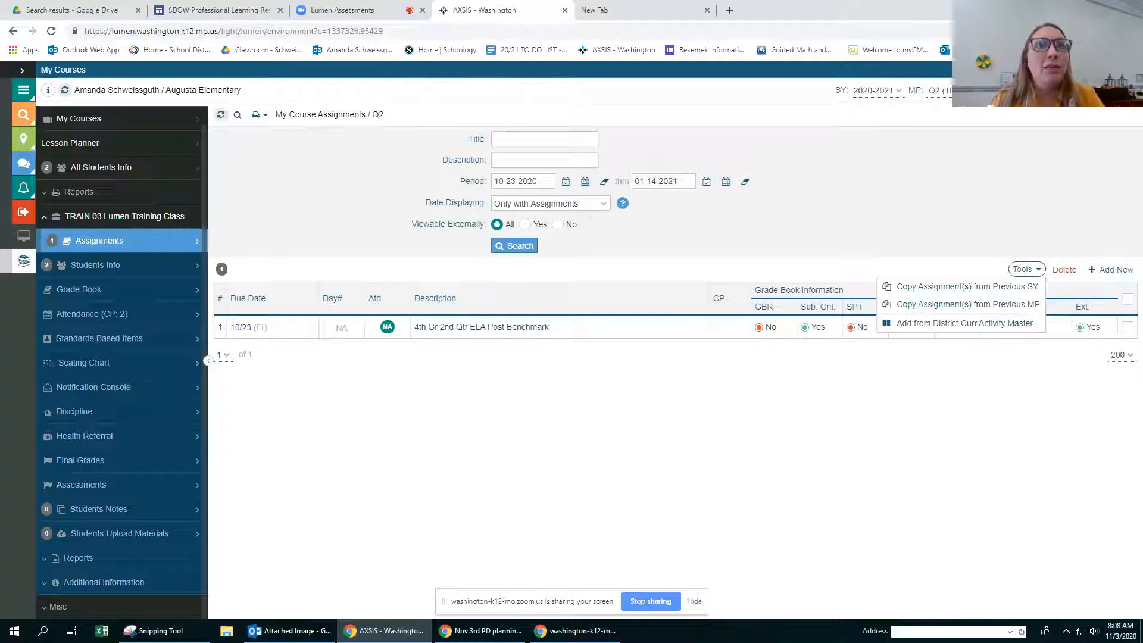
pyautogui.click(1133, 70)
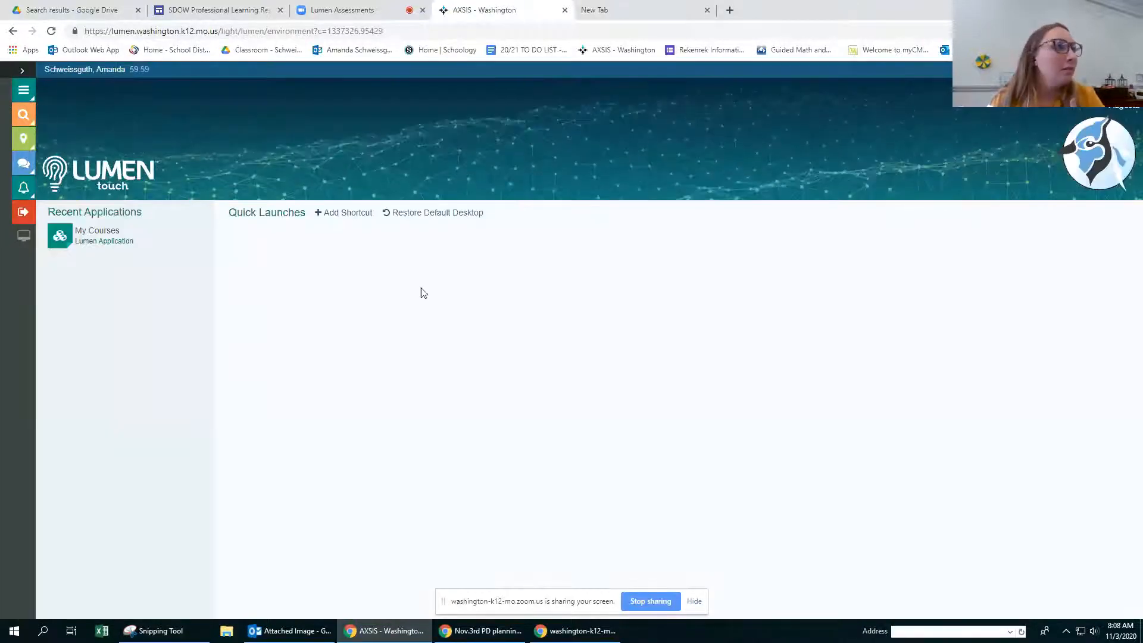
pyautogui.click(80, 237)
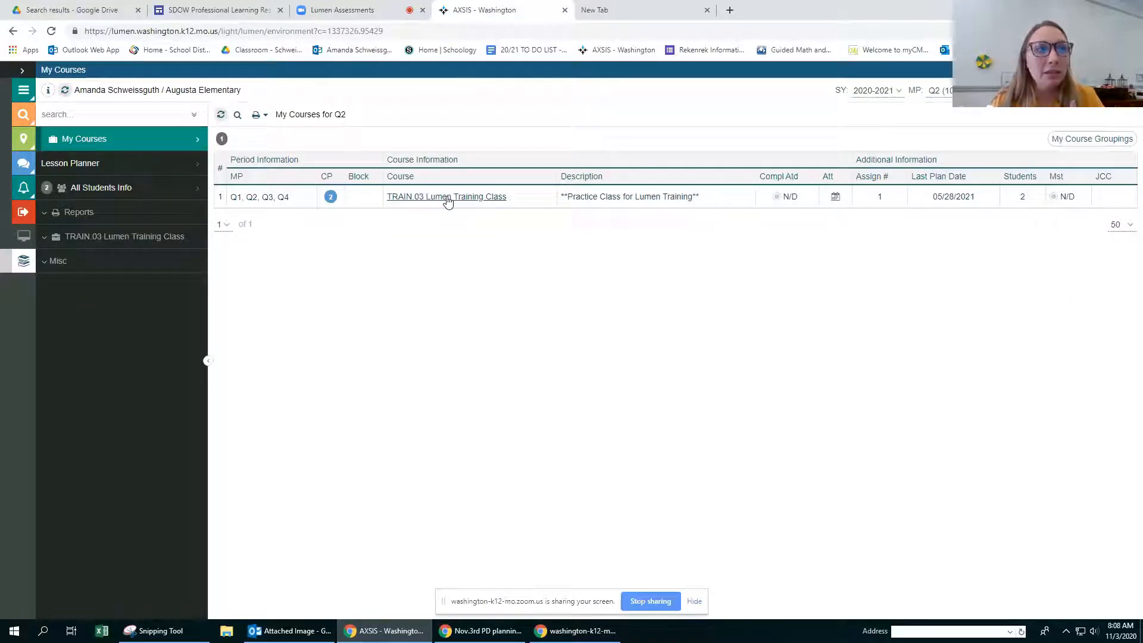
pyautogui.click(446, 197)
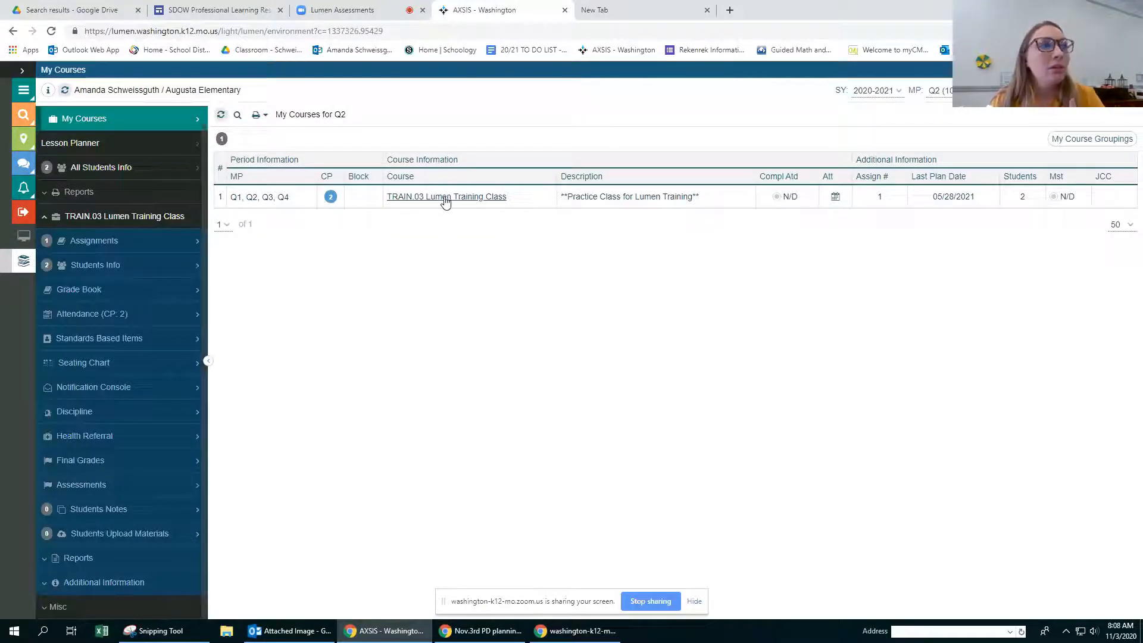
pyautogui.click(84, 241)
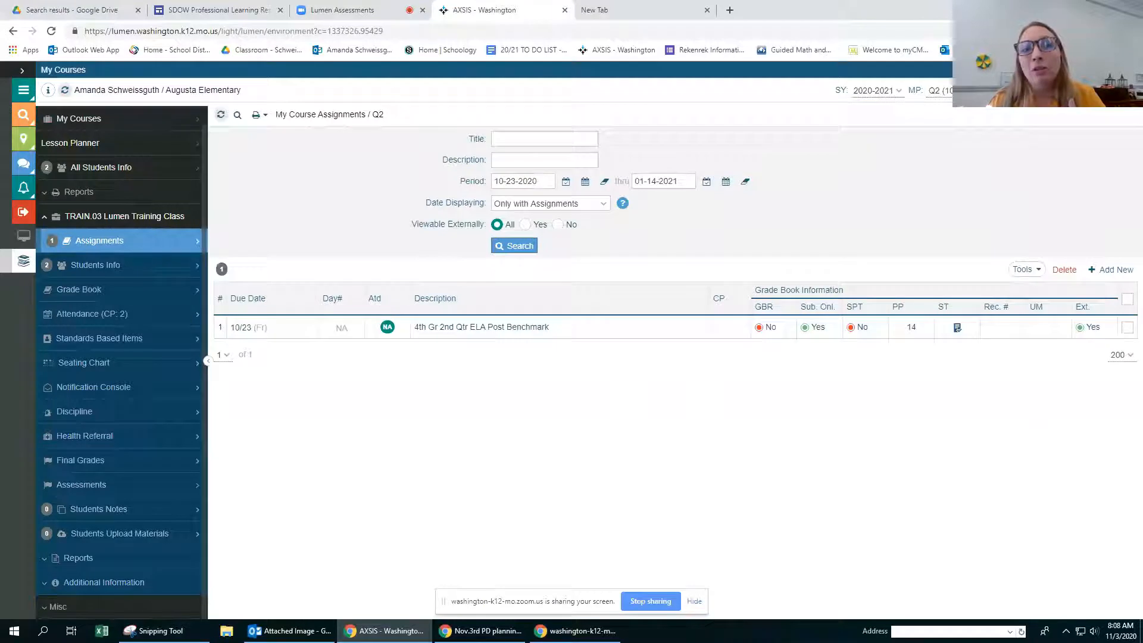
# Step: Start adding an assignment from the District Curr Activity Master and search its activities by the name Algebra
pyautogui.click(1038, 271)
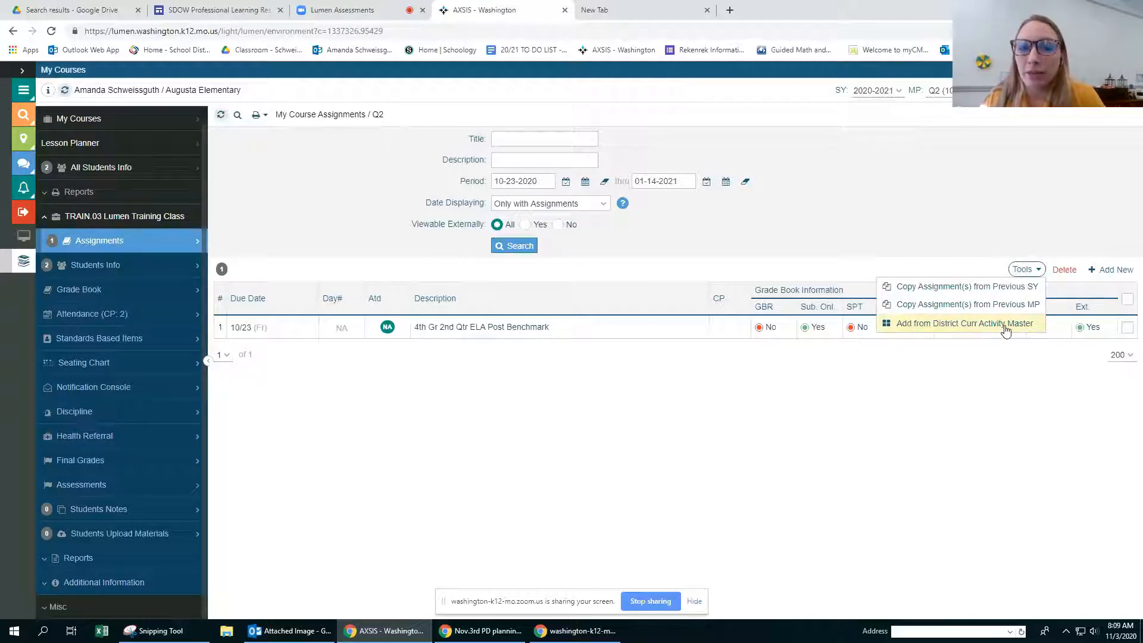
pyautogui.click(936, 327)
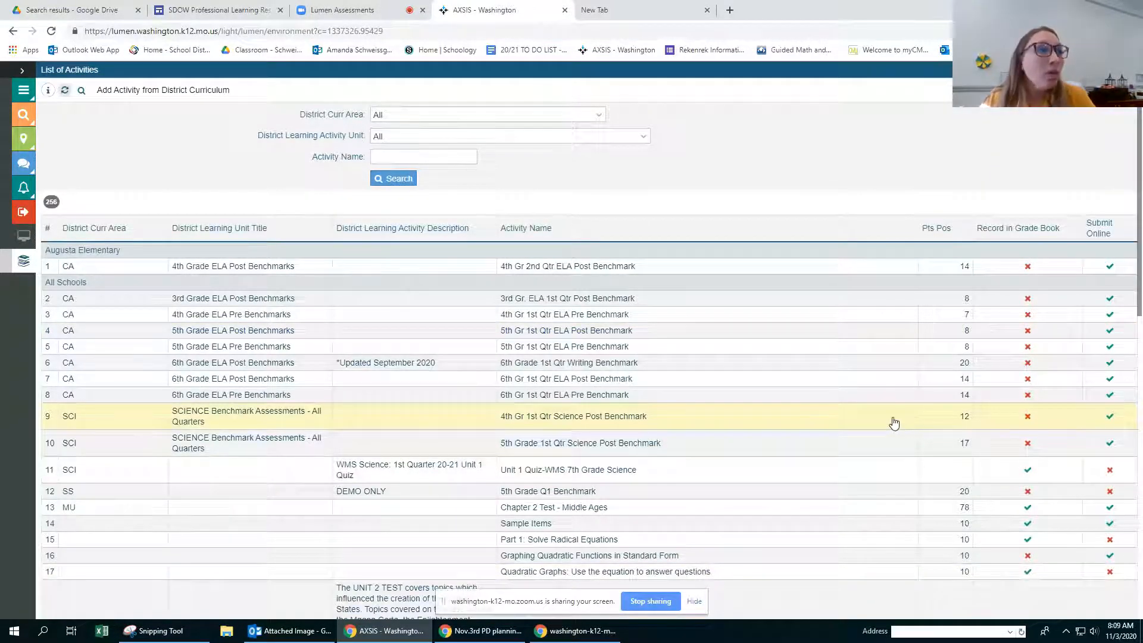
pyautogui.click(392, 160)
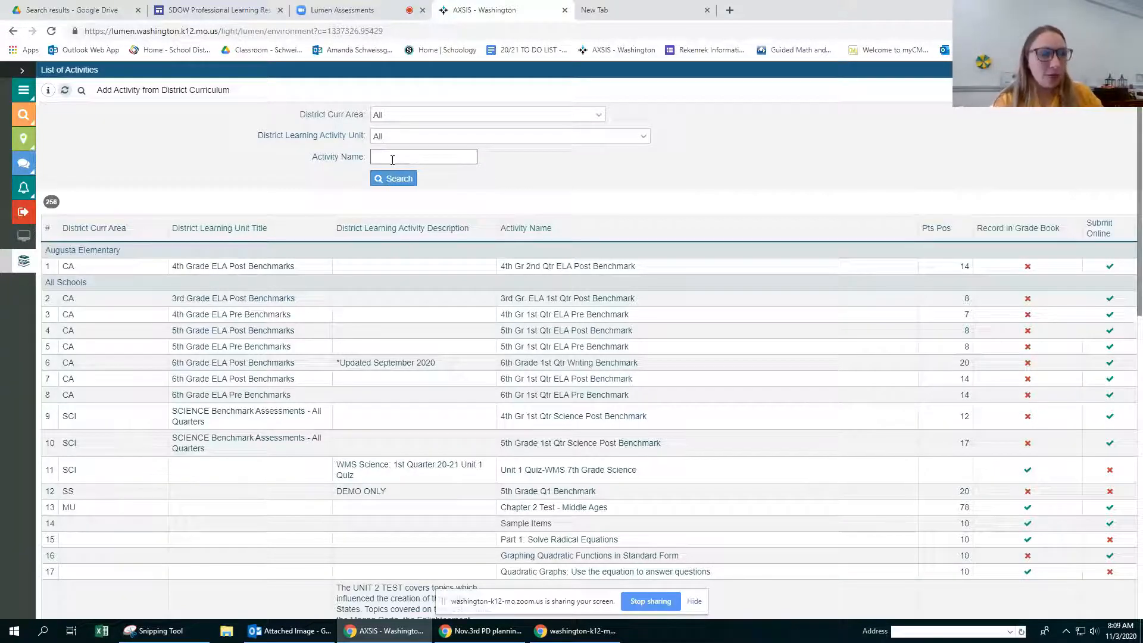
pyautogui.write('Algebra')
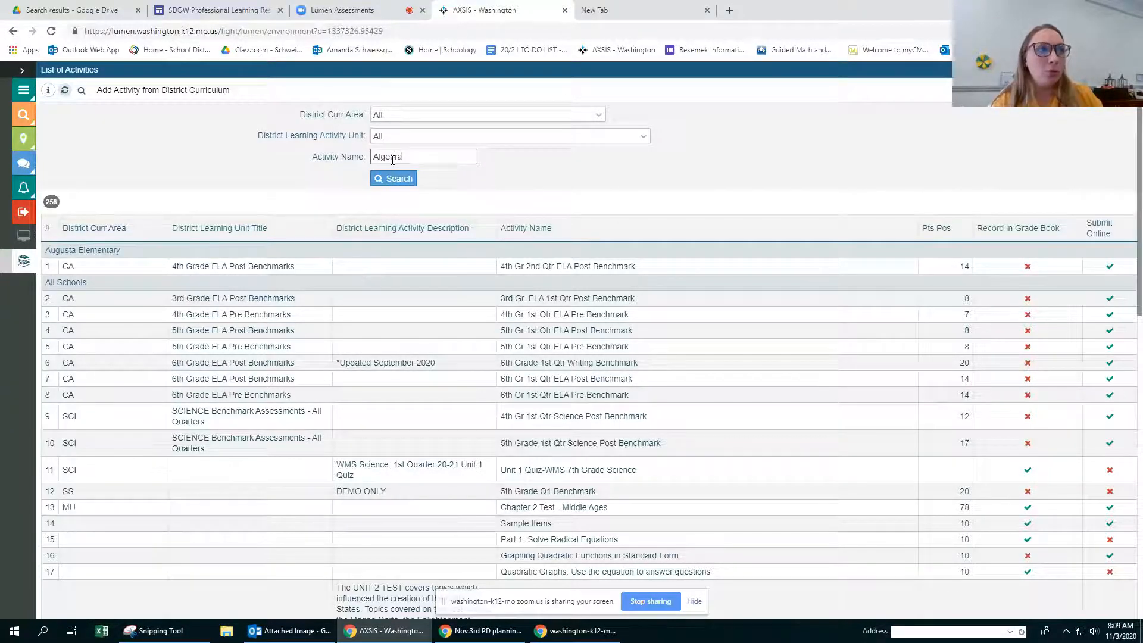
pyautogui.press('Return')
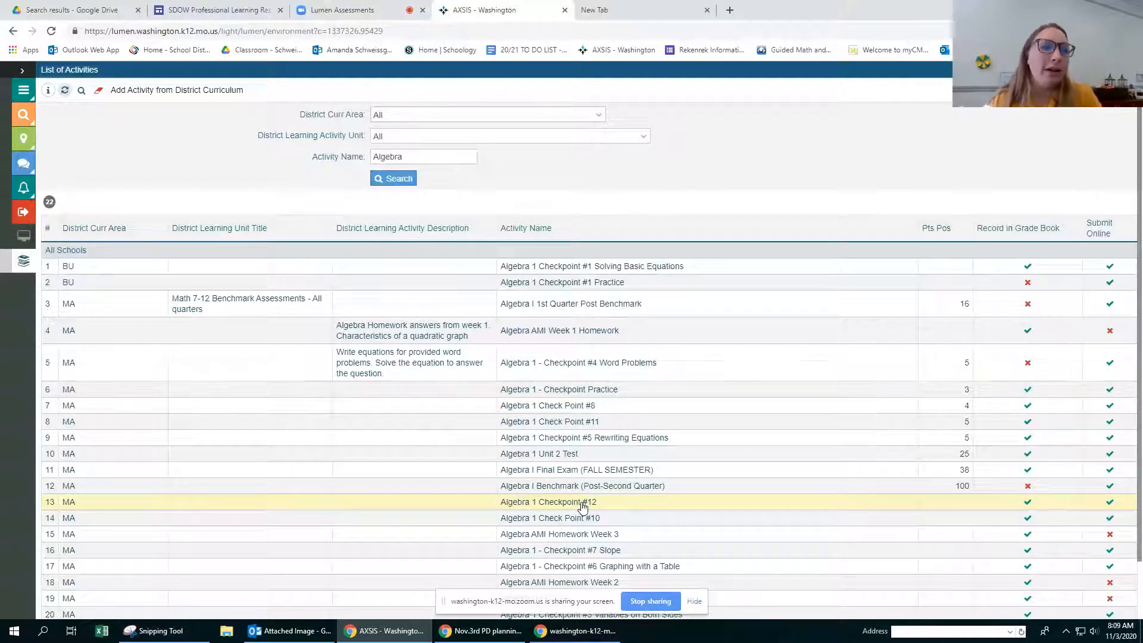
# Step: Look through the Algebra activities and search the list for activities named CheckPoint instead
pyautogui.scroll(-1, 572, 479)
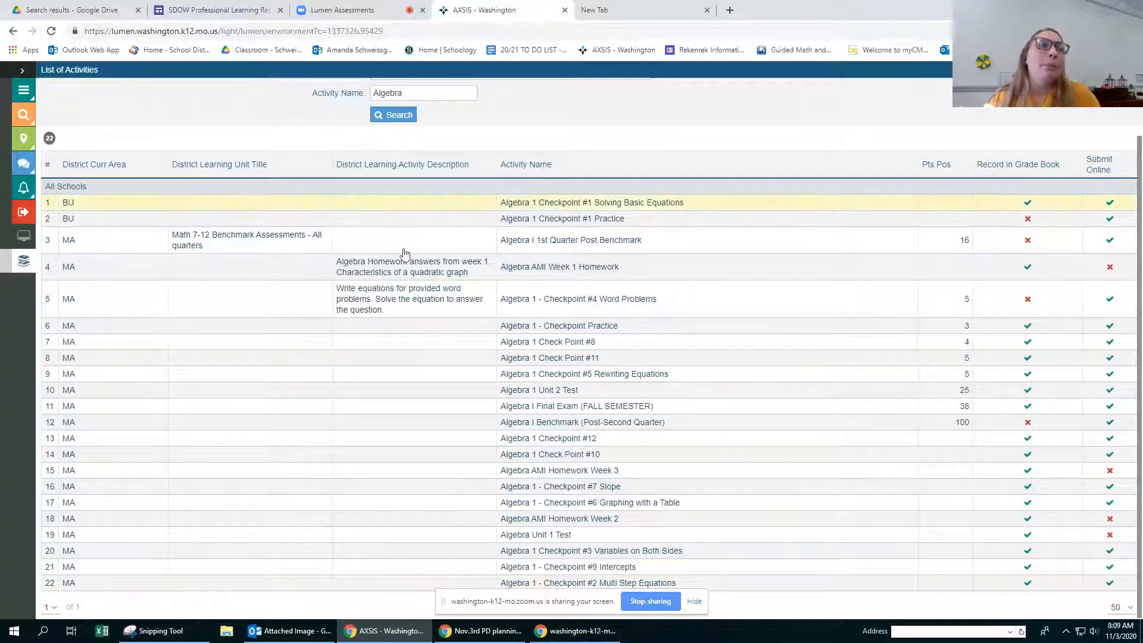
pyautogui.scroll(1, 396, 156)
pyautogui.doubleClick(393, 156)
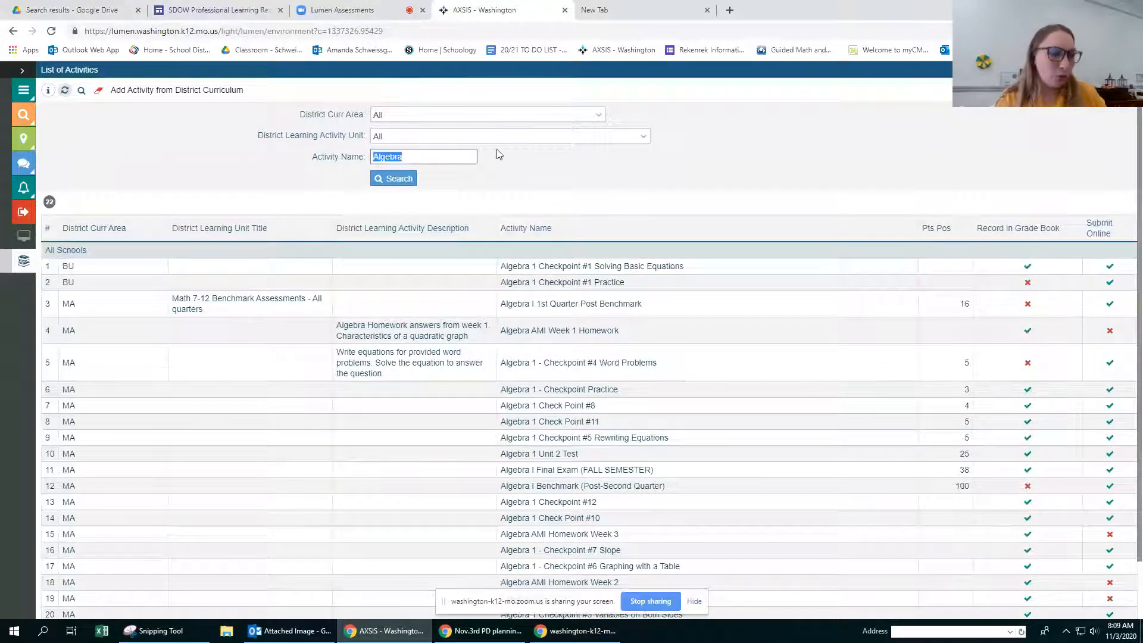
pyautogui.write('CheckPo')
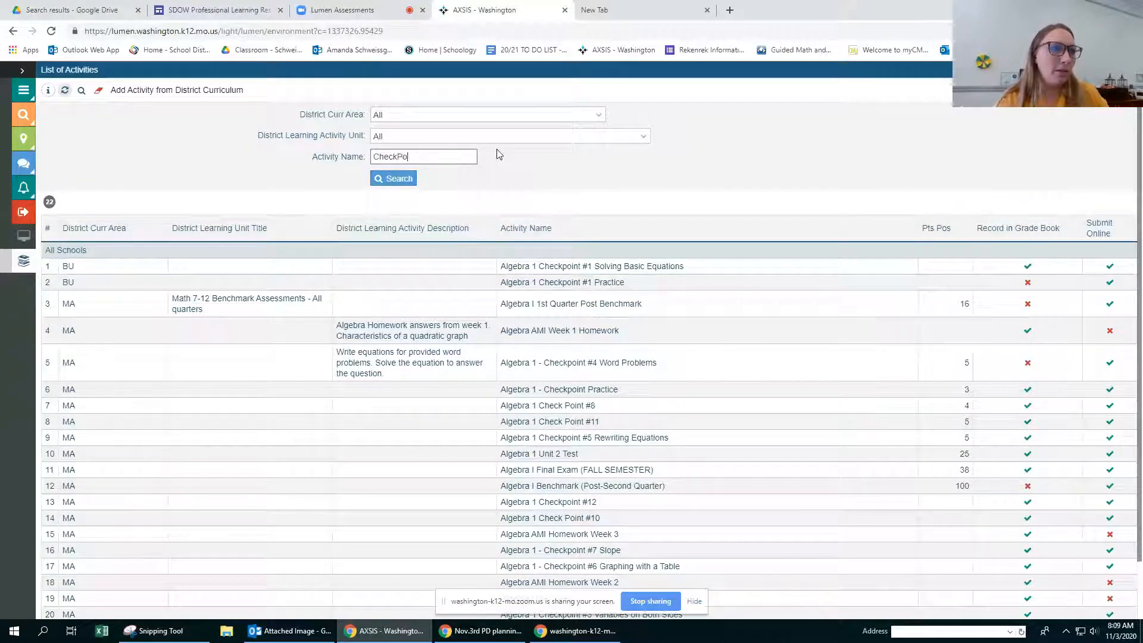
pyautogui.write('int')
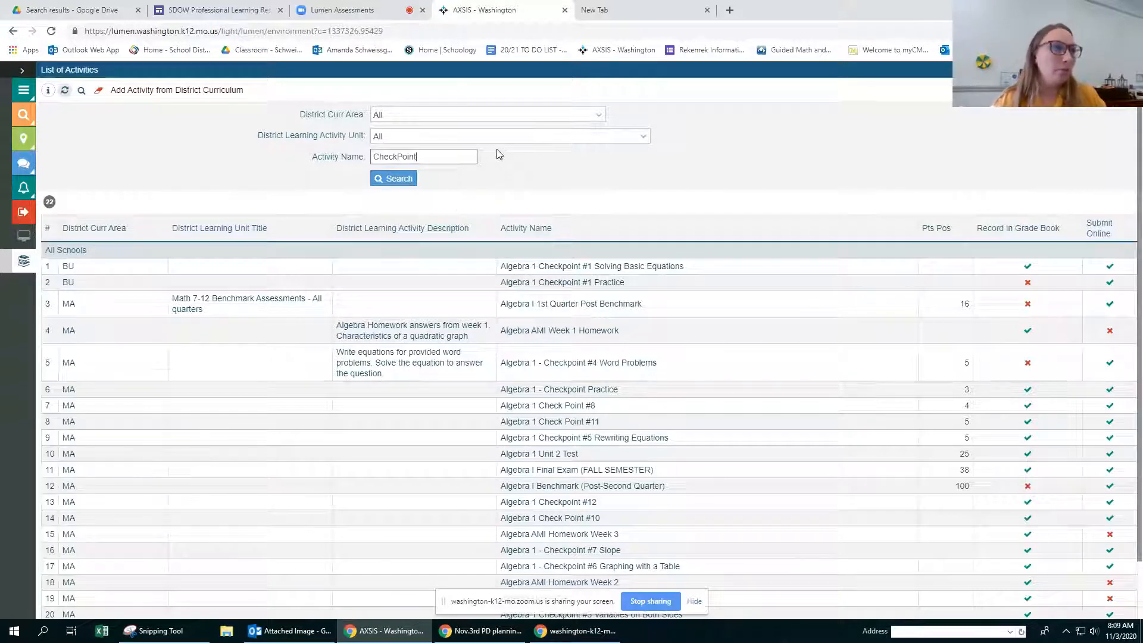
pyautogui.click(391, 182)
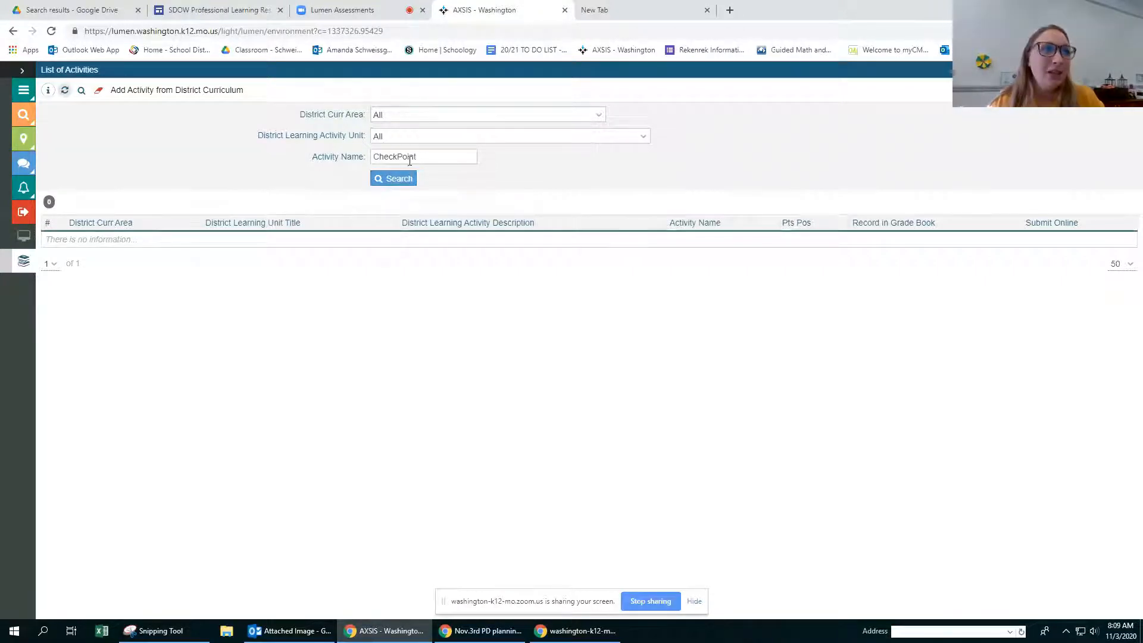
# Step: Replace the activity name search with Algebra and run it again
pyautogui.moveTo(417, 157); pyautogui.dragTo(317, 164)
pyautogui.write('Algebra')
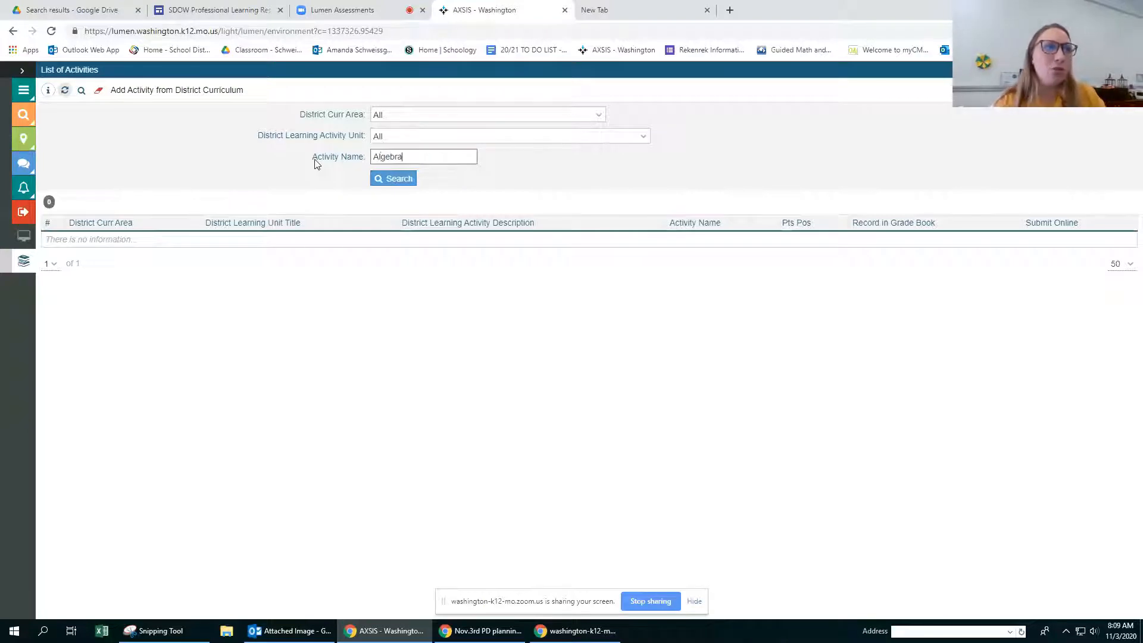
pyautogui.press('Return')
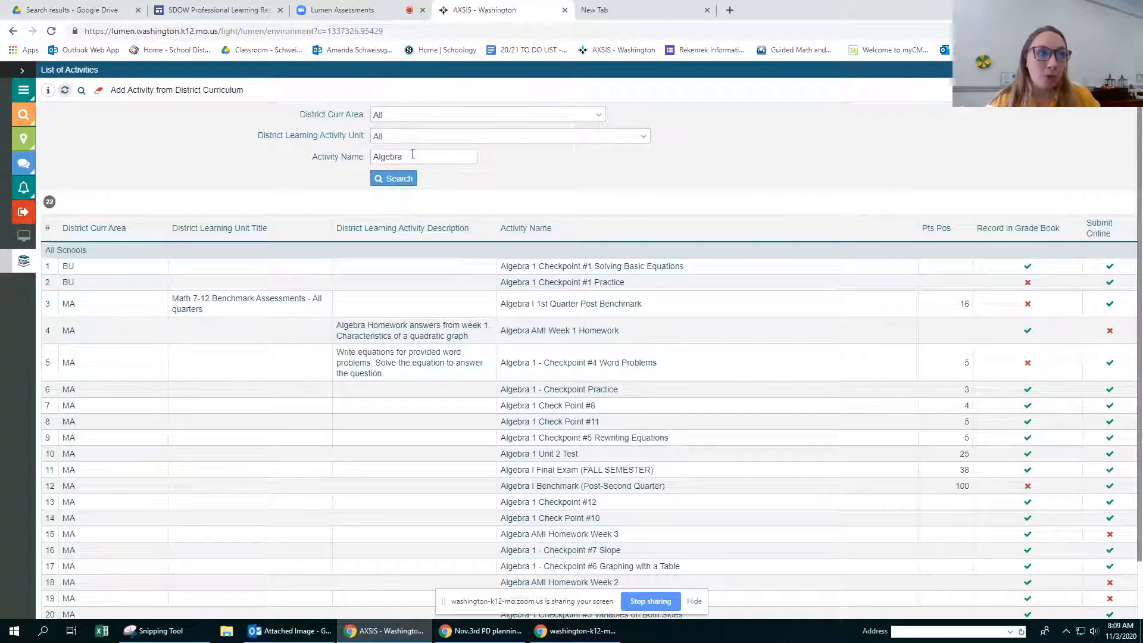
# Step: Clear the activity name, filter by the ELA (English Language Arts) district curriculum area, and review the listed activities
pyautogui.moveTo(413, 156); pyautogui.dragTo(335, 162)
pyautogui.press('BackSpace')
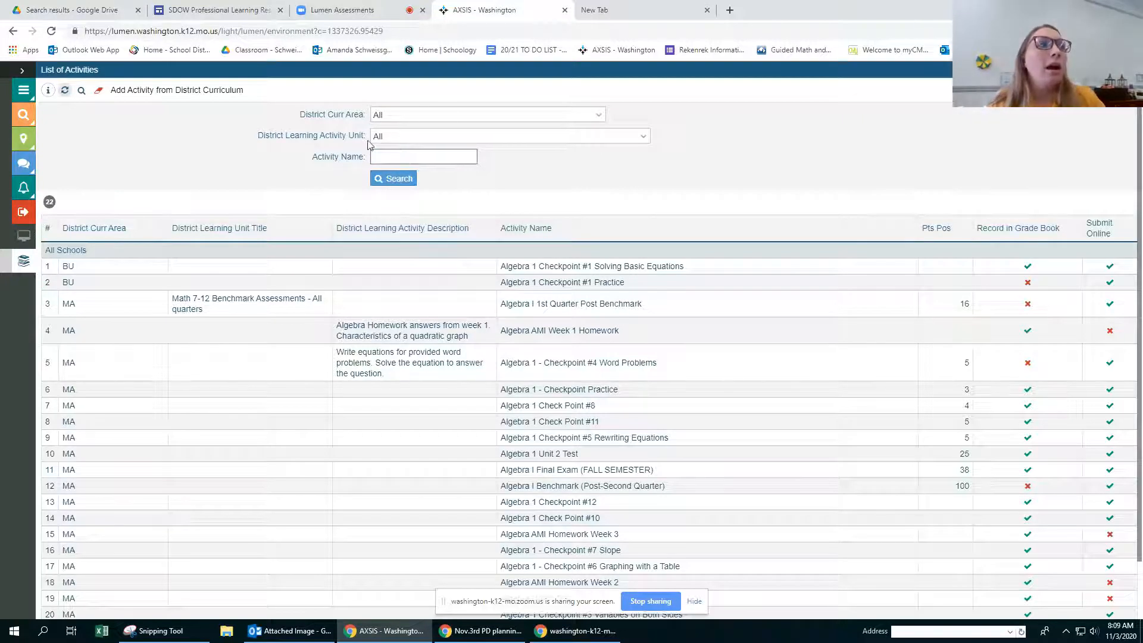
pyautogui.click(435, 117)
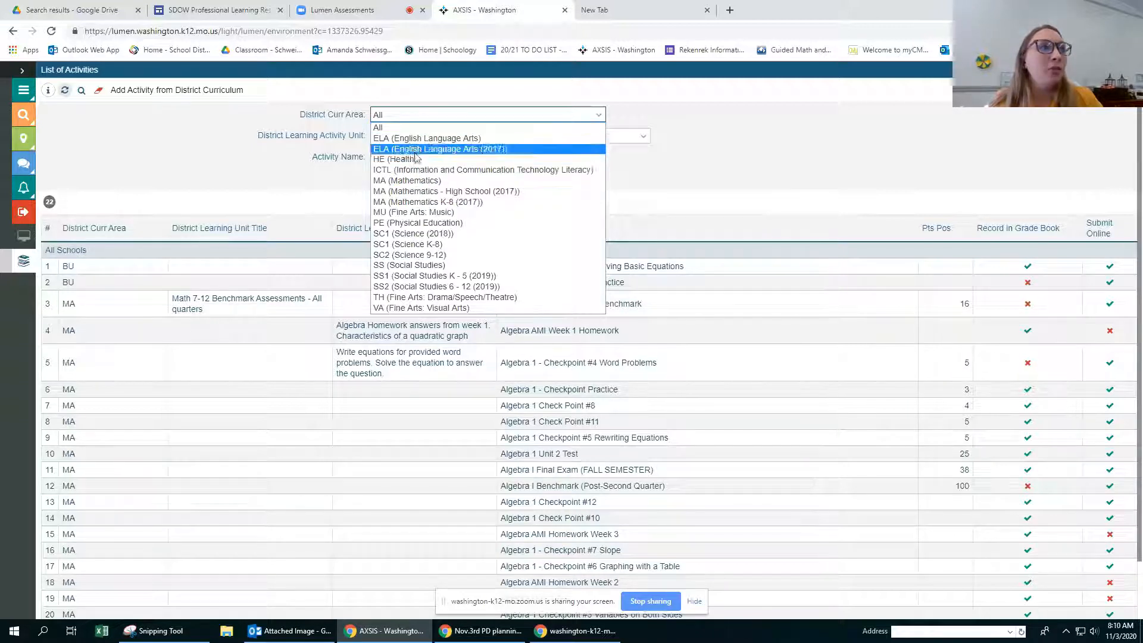
pyautogui.click(417, 139)
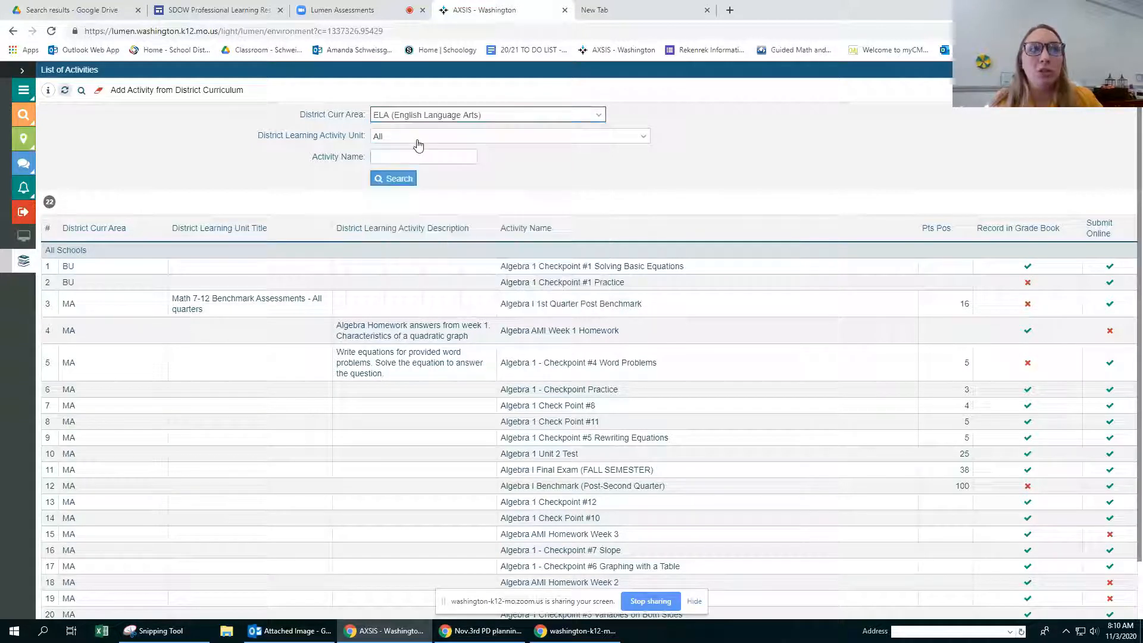
pyautogui.click(393, 180)
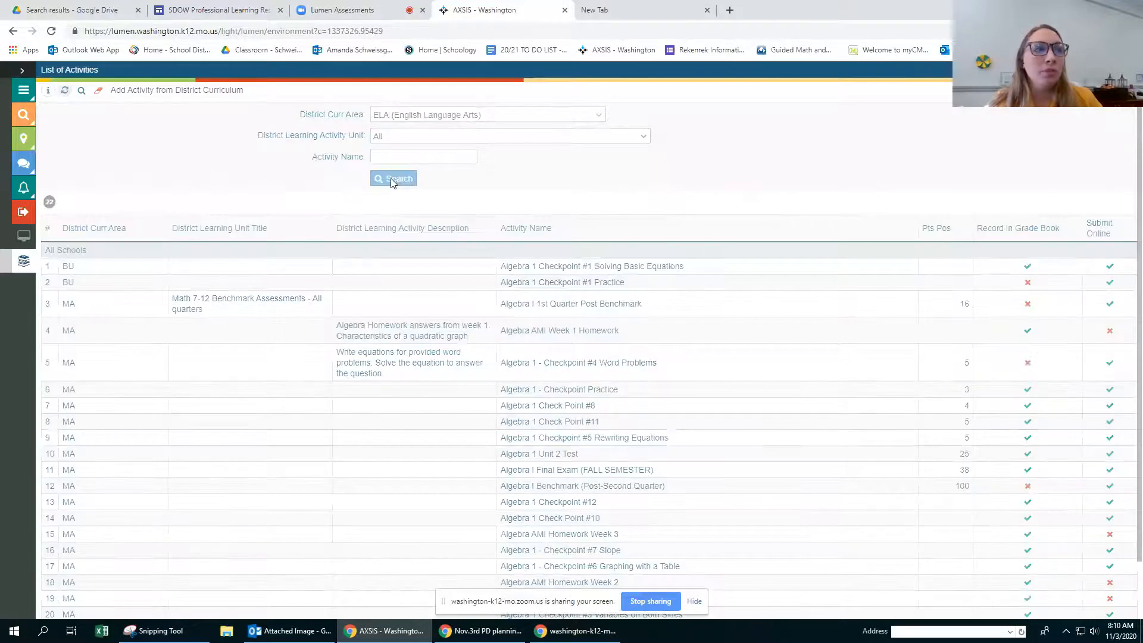
pyautogui.scroll(-2, 590, 299)
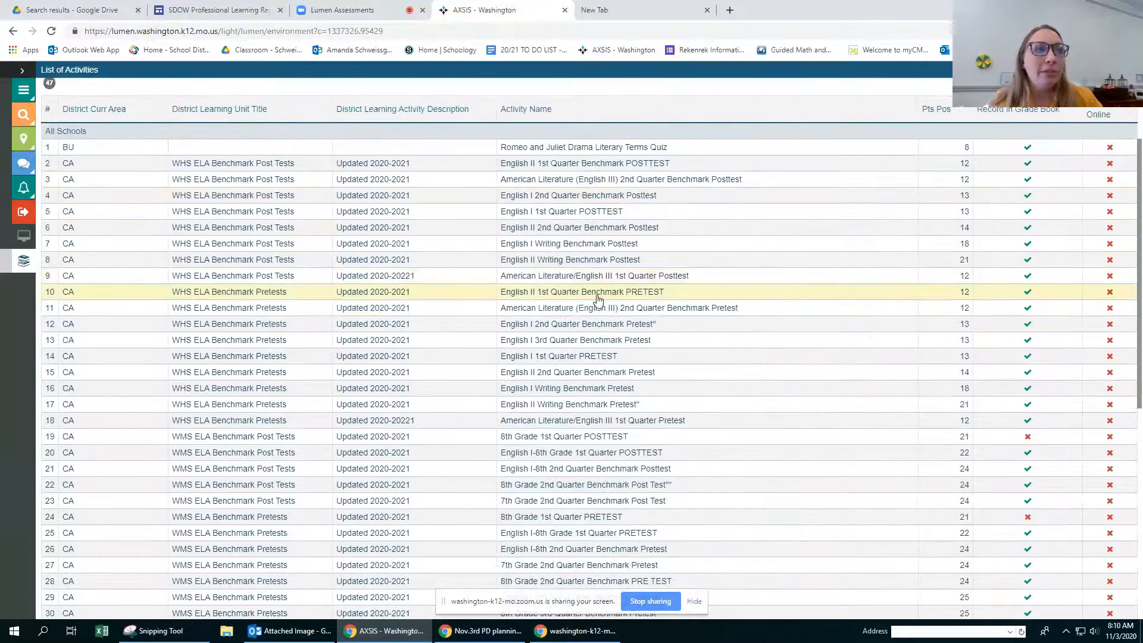
pyautogui.scroll(-6, 596, 305)
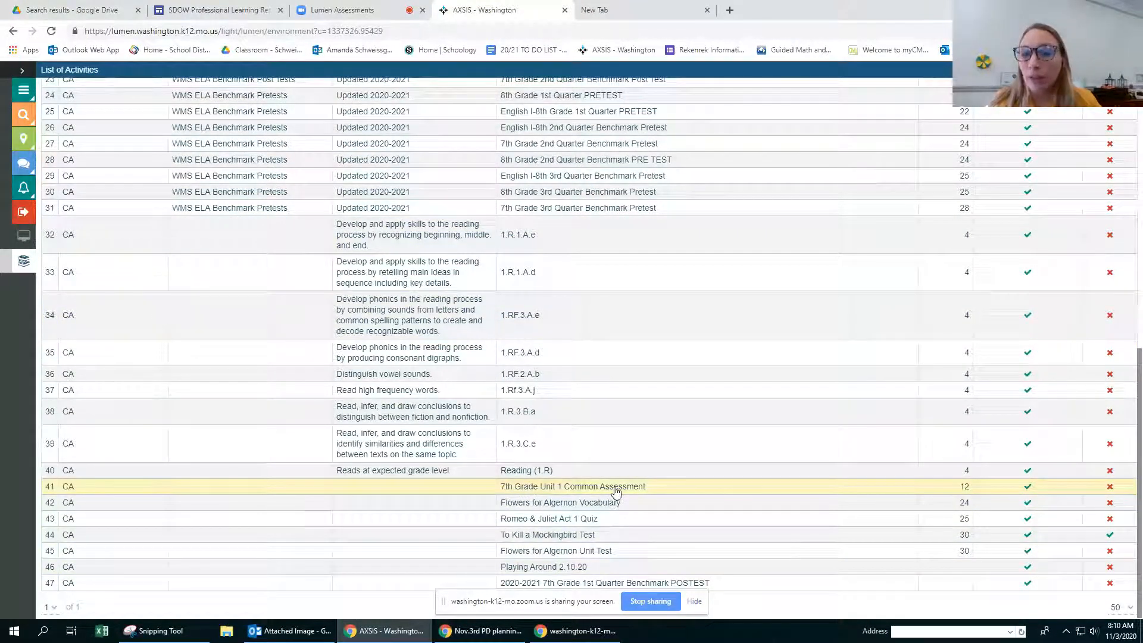
# Step: Reset the curriculum area to All and filter the activities by the unit Math 7-12 Benchmark Assessments - All quarters
pyautogui.scroll(1, 613, 492)
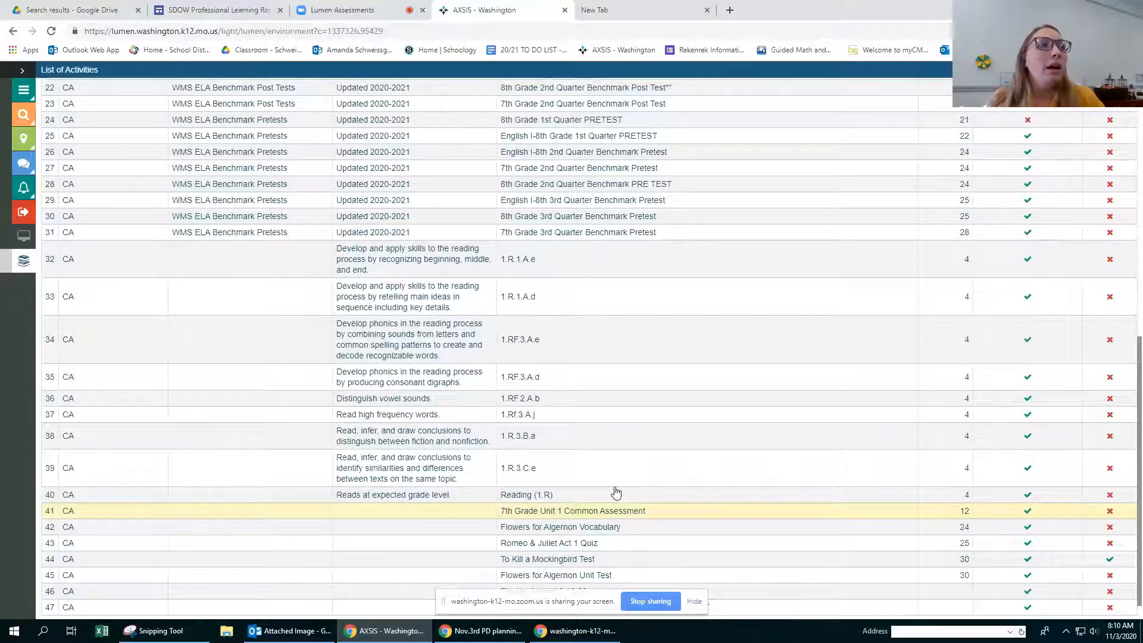
pyautogui.scroll(5, 614, 492)
pyautogui.click(502, 116)
pyautogui.click(410, 128)
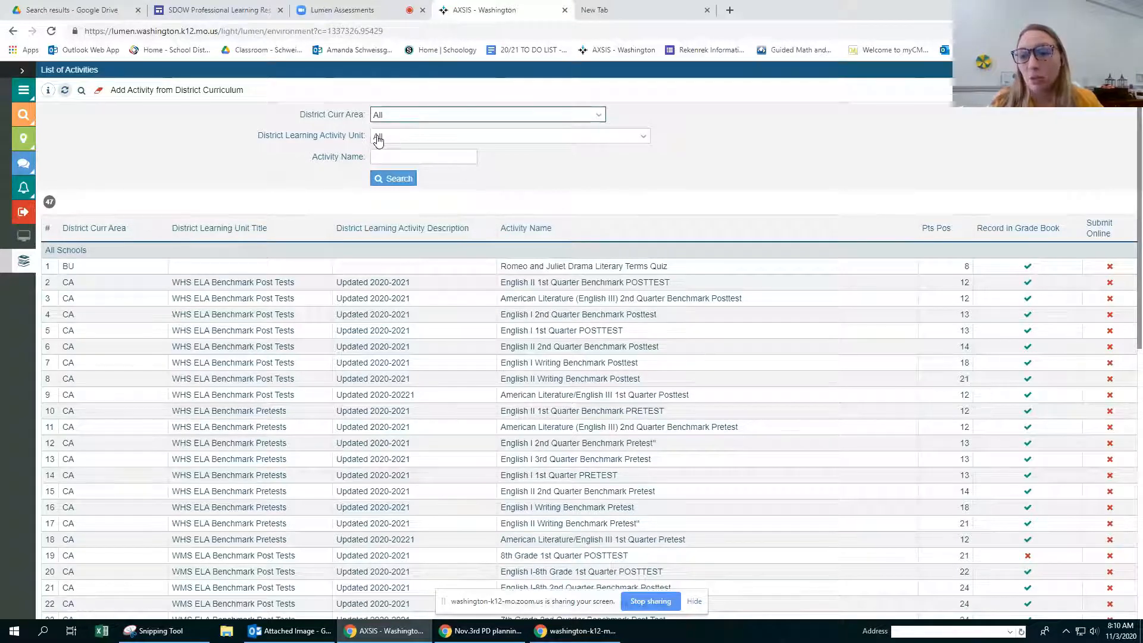
pyautogui.click(379, 138)
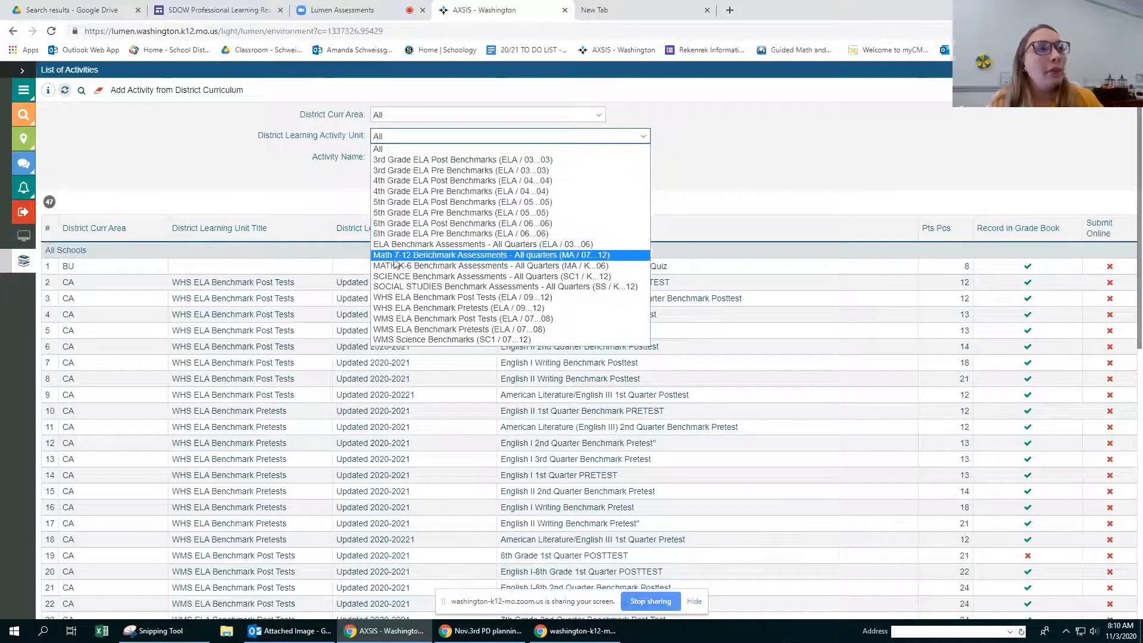
pyautogui.click(457, 259)
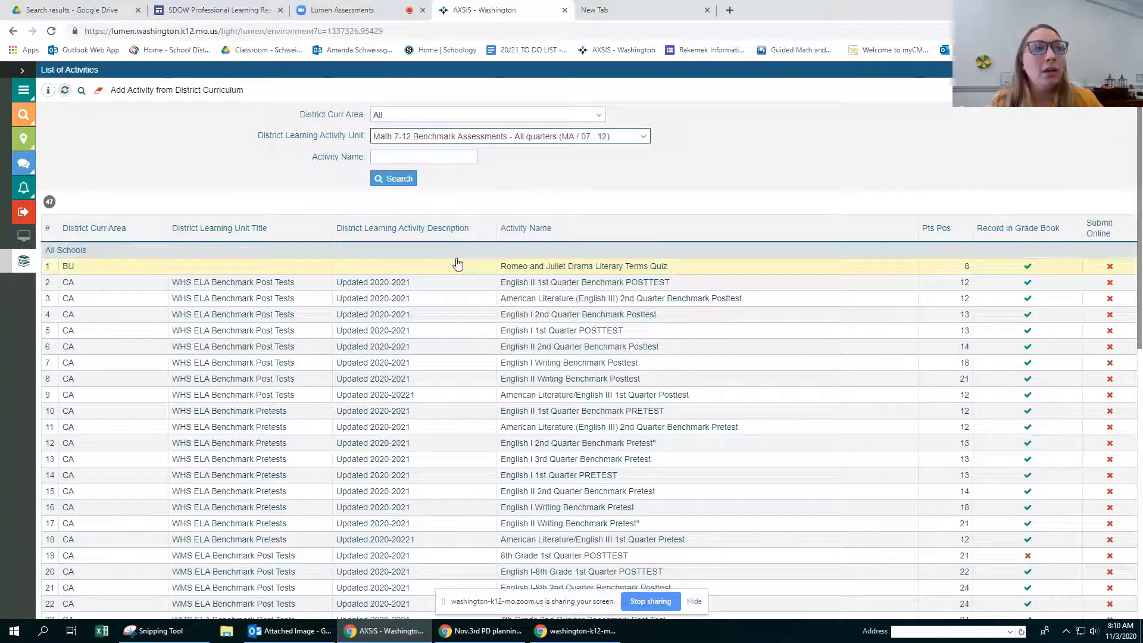
pyautogui.click(398, 180)
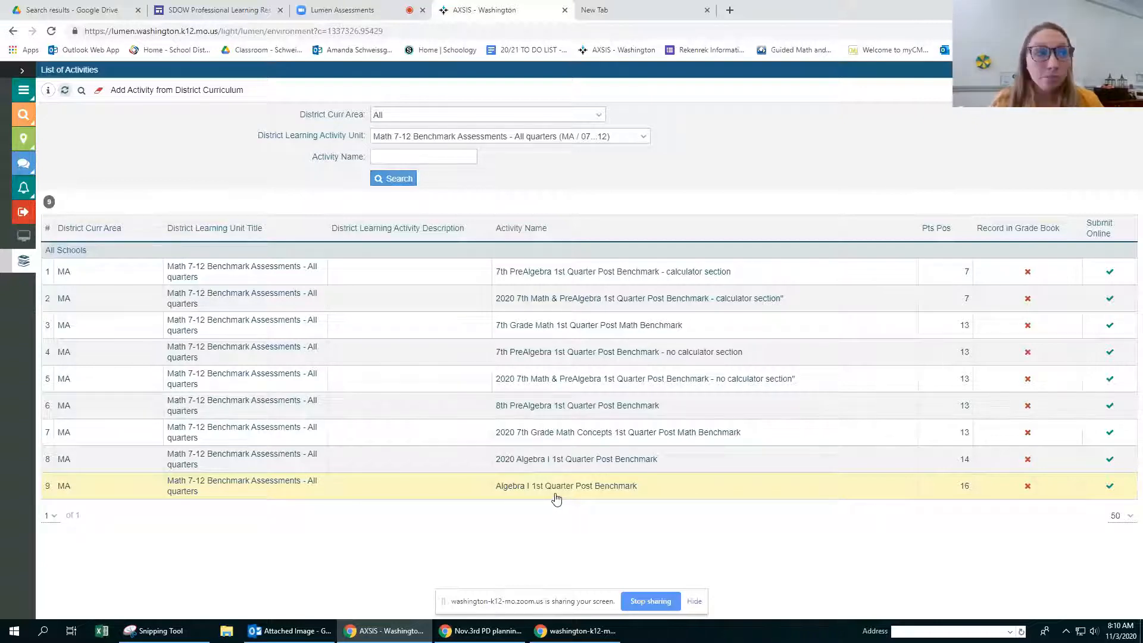
# Step: Choose the 8th PreAlgebra 1st Quarter Post Benchmark activity and set its assigned date to 08-02-2020
pyautogui.click(534, 411)
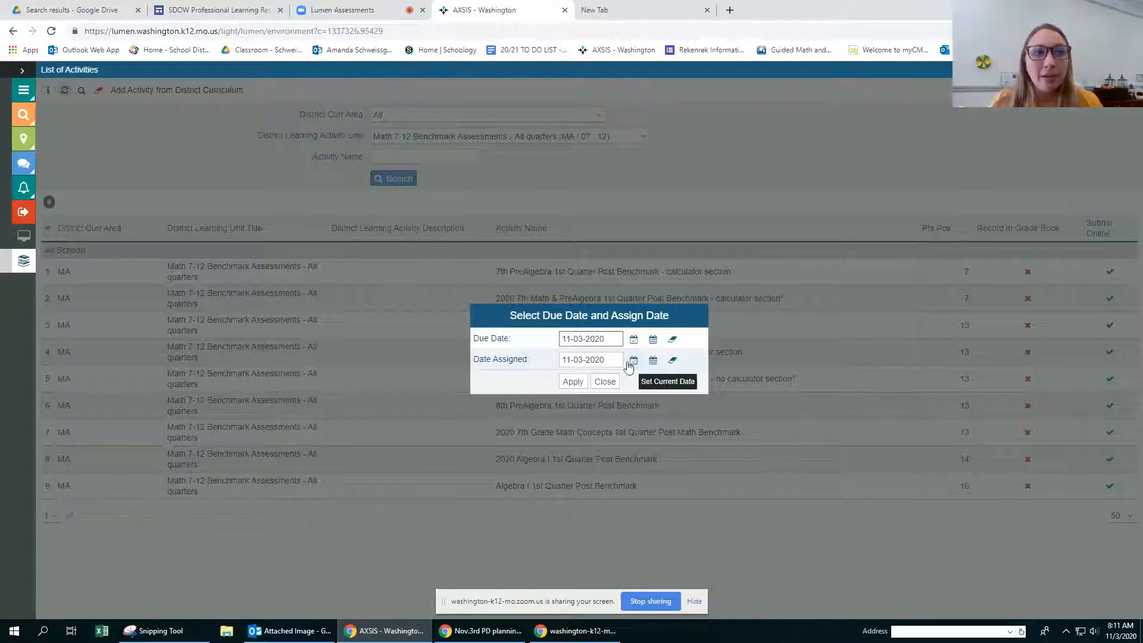
pyautogui.click(653, 360)
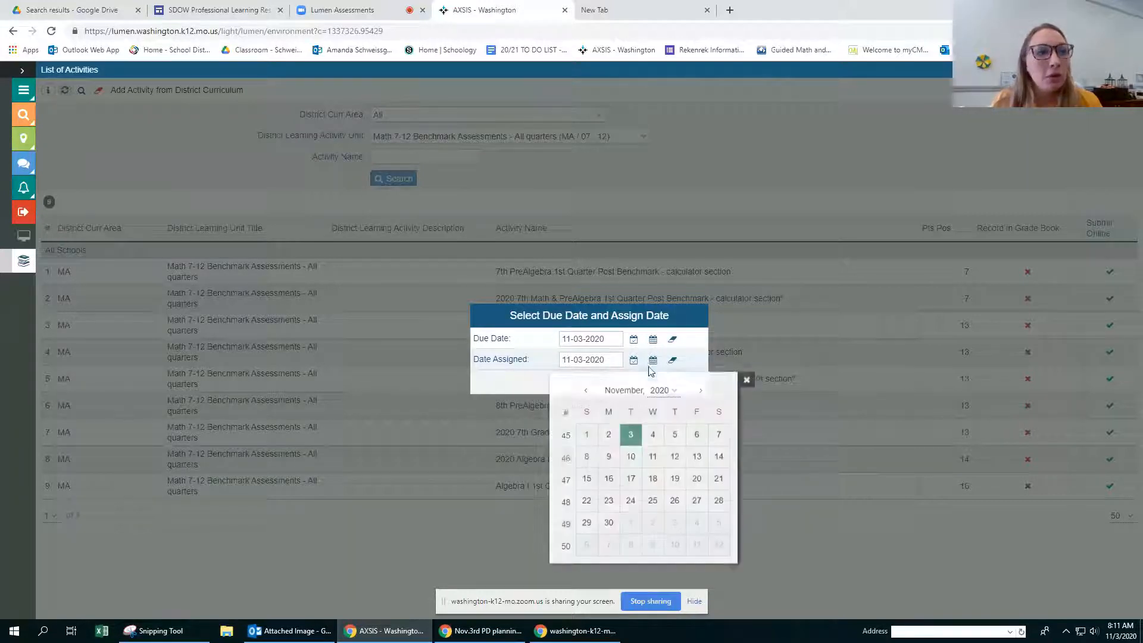
pyautogui.click(586, 395)
pyautogui.click(588, 395)
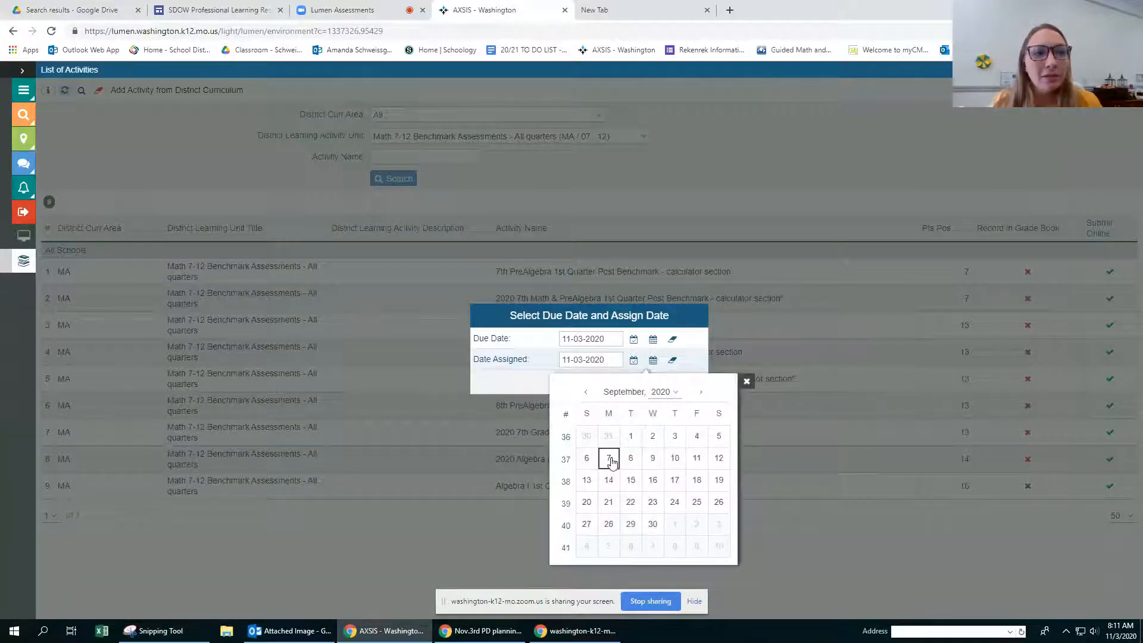
pyautogui.click(586, 392)
pyautogui.click(589, 463)
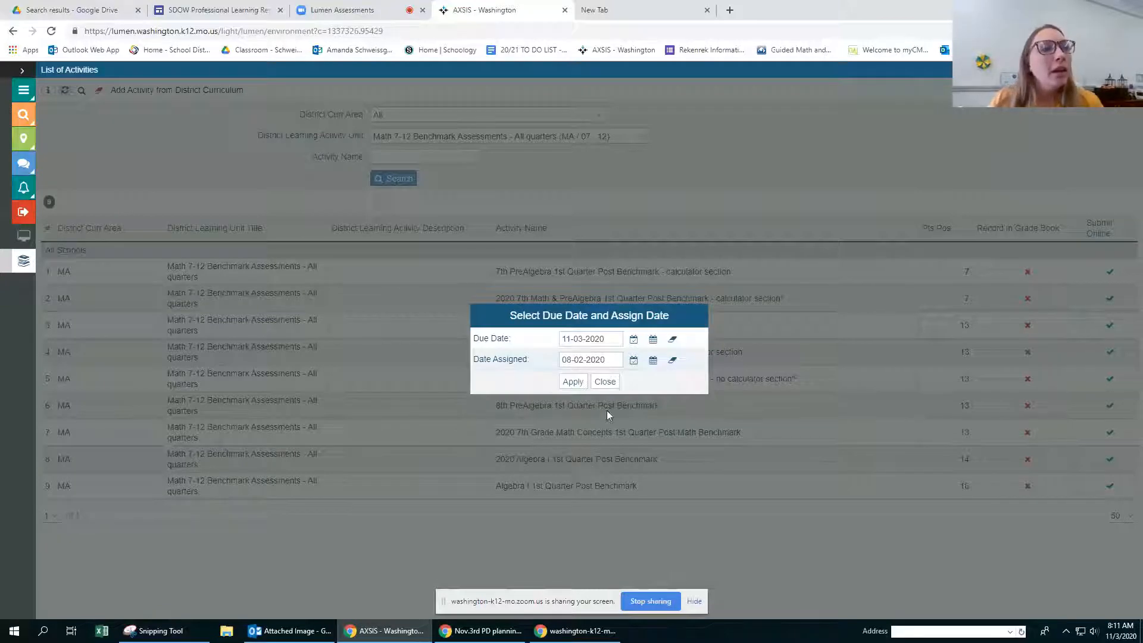
# Step: Set the benchmark's due date to 11-11-2020 and apply the dates to add it as an assignment
pyautogui.click(653, 338)
pyautogui.click(650, 437)
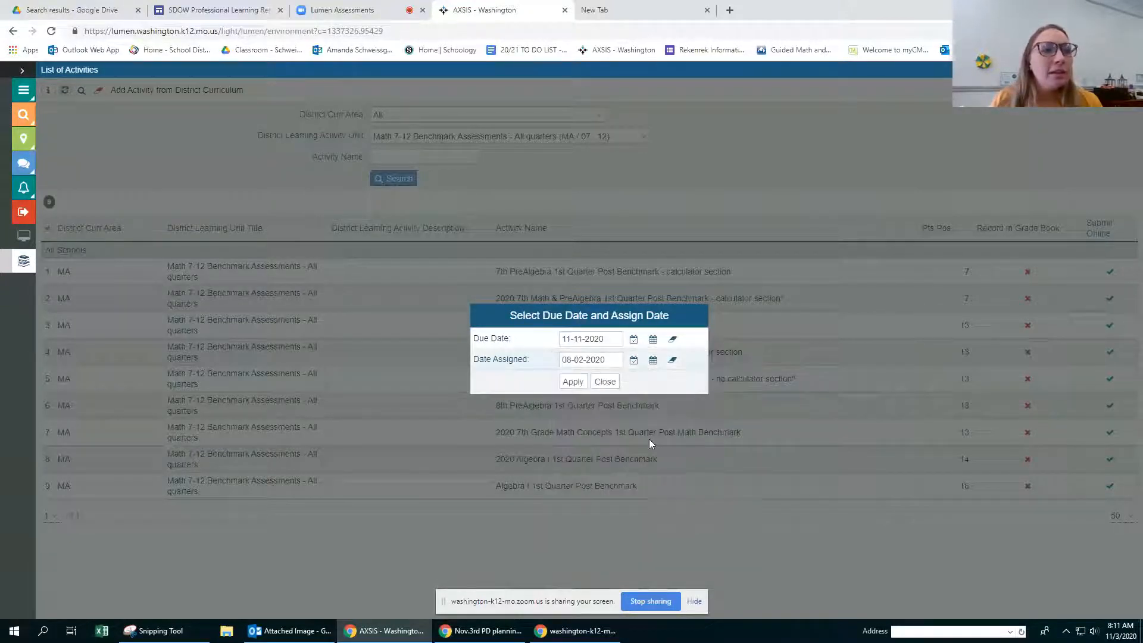
pyautogui.click(573, 382)
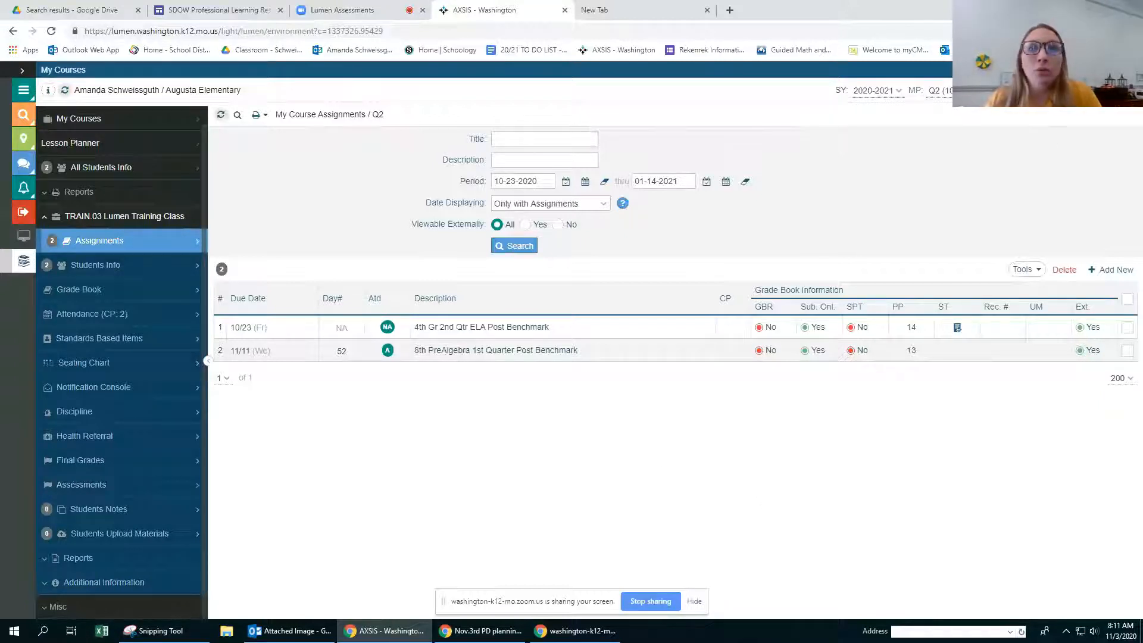
# Step: Close and reopen My Courses, and bring up the Q2 assignments of the TRAIN.03 Lumen Training Class
pyautogui.click(1133, 70)
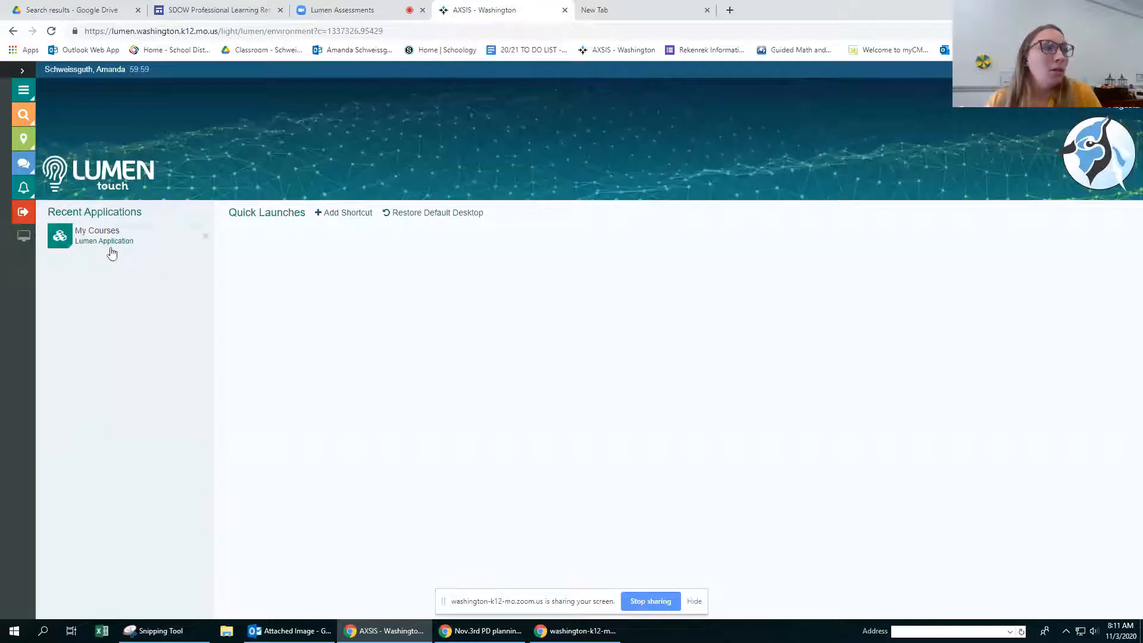
pyautogui.click(111, 241)
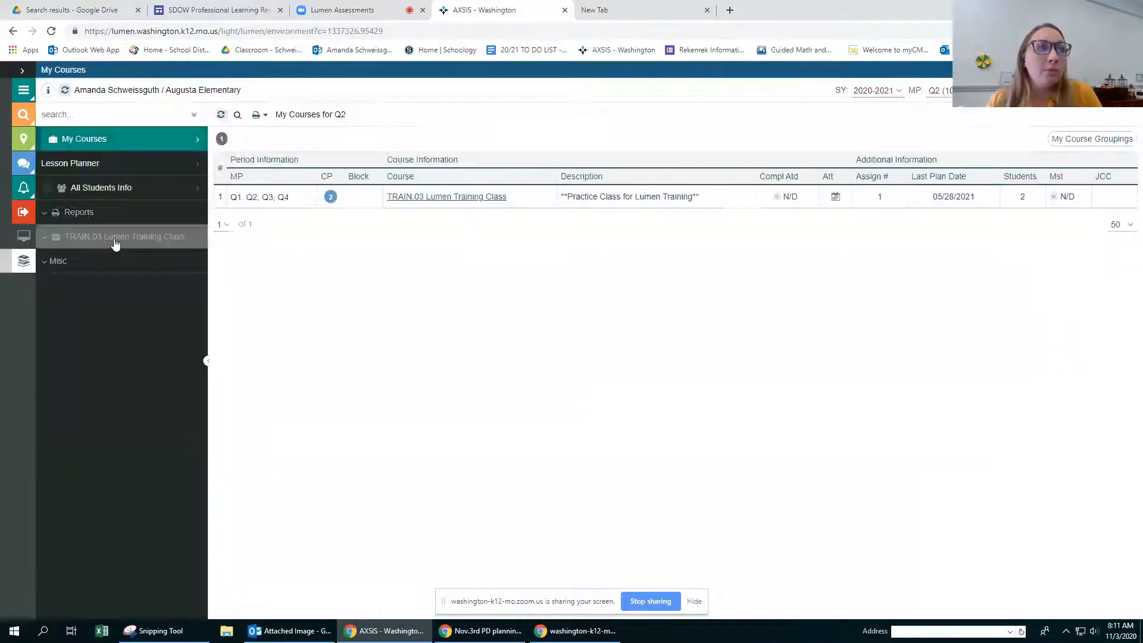
pyautogui.click(428, 198)
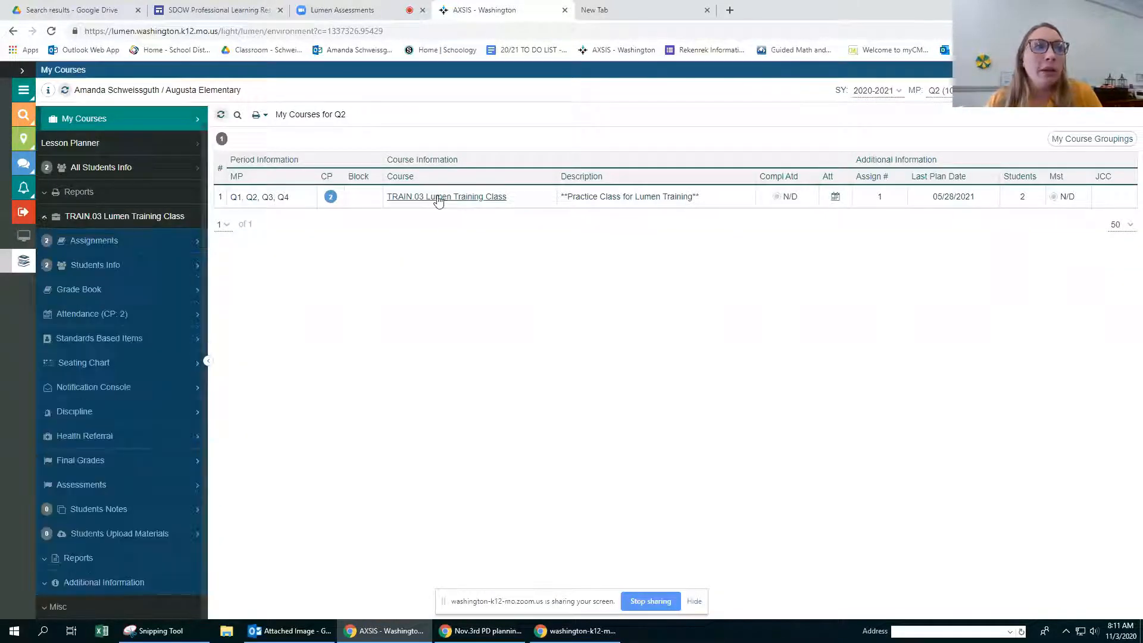
pyautogui.click(91, 244)
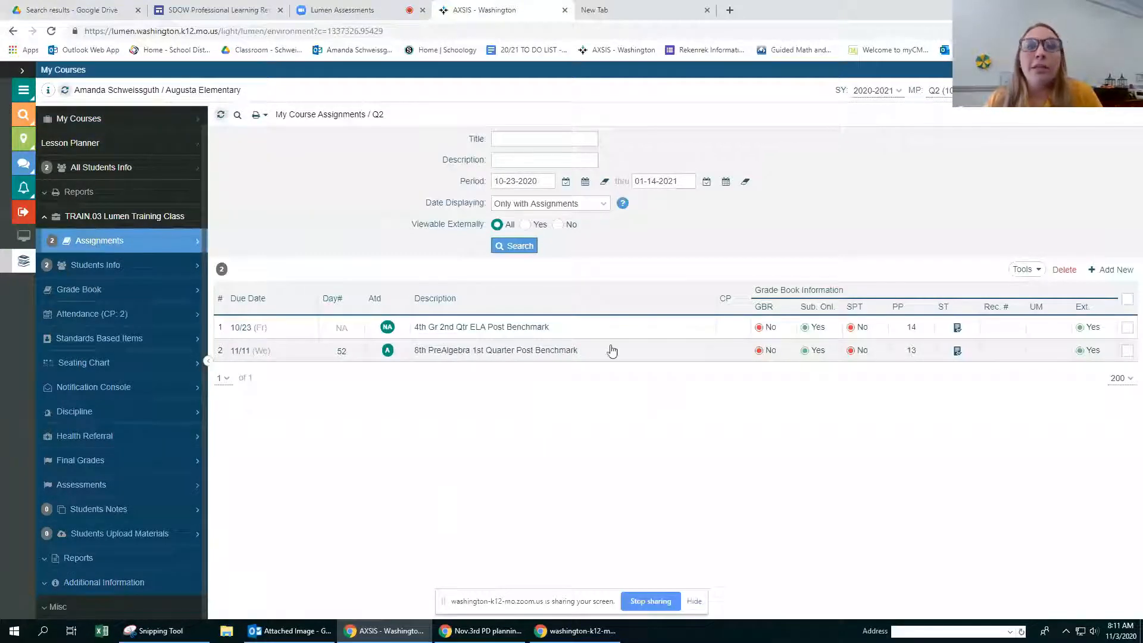
# Step: Start adding another assignment from the district curriculum activity master and search for activities named Writing
pyautogui.click(1039, 276)
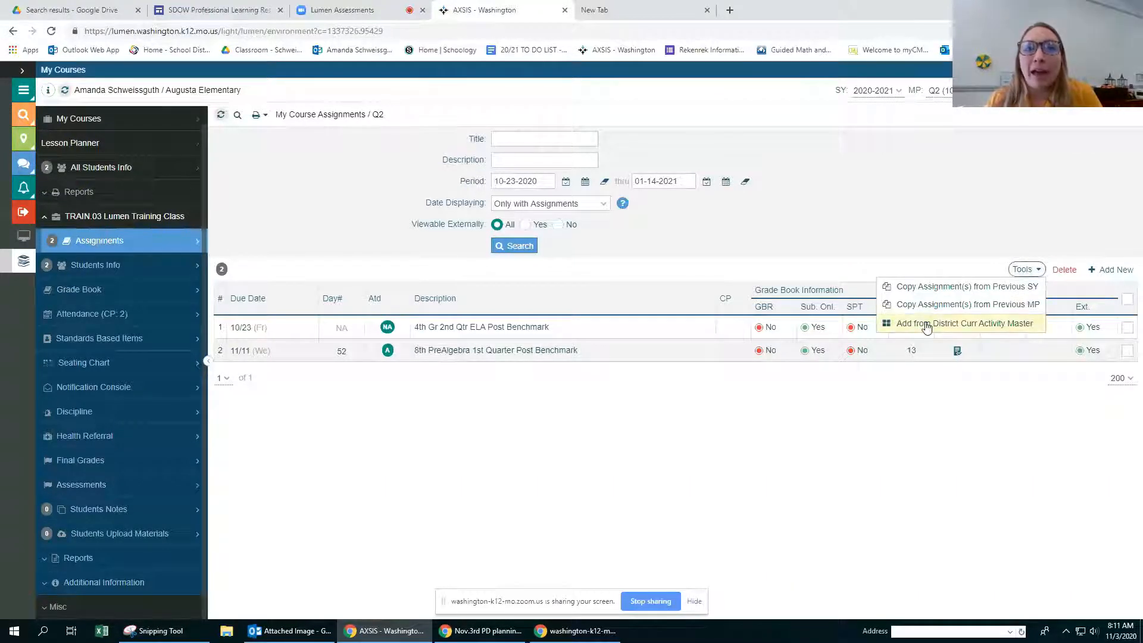
pyautogui.click(1017, 325)
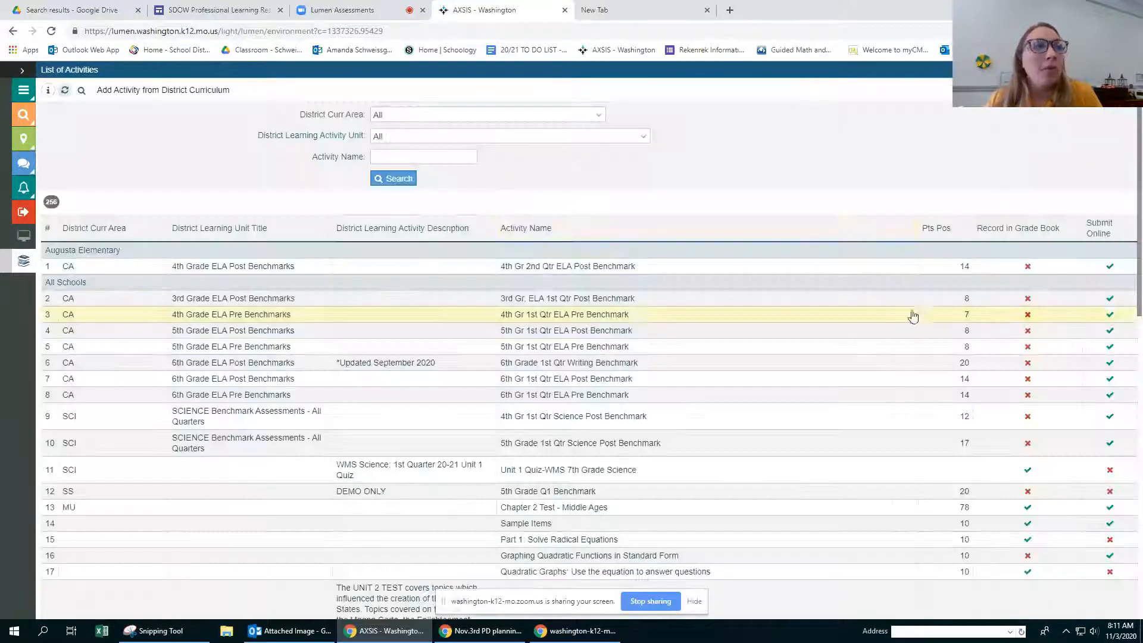
pyautogui.click(400, 159)
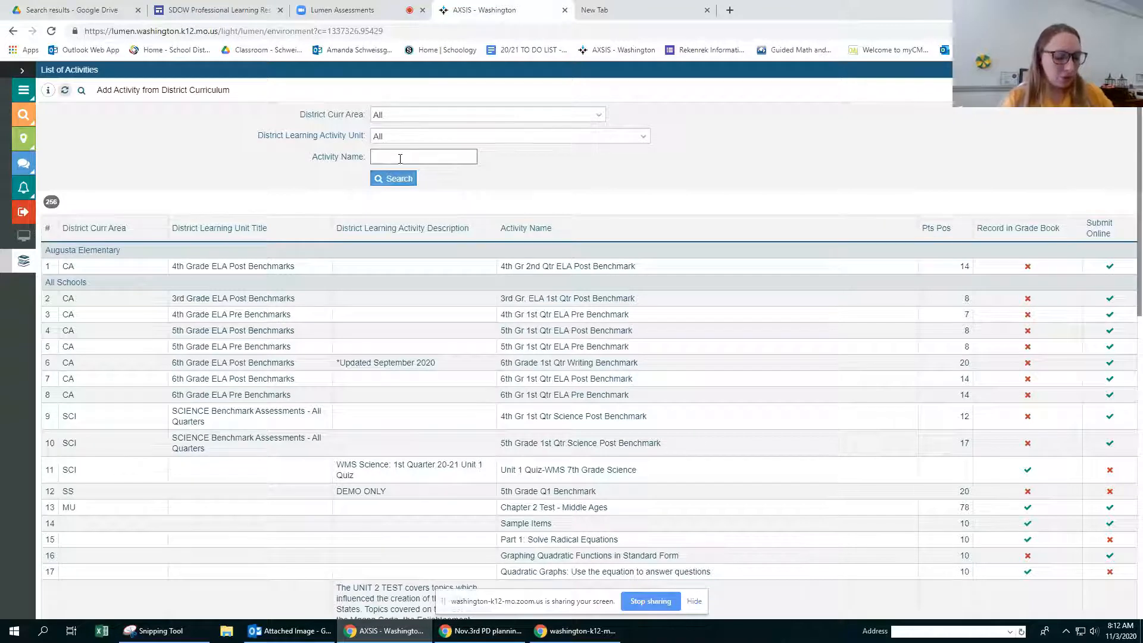
pyautogui.write('Writin')
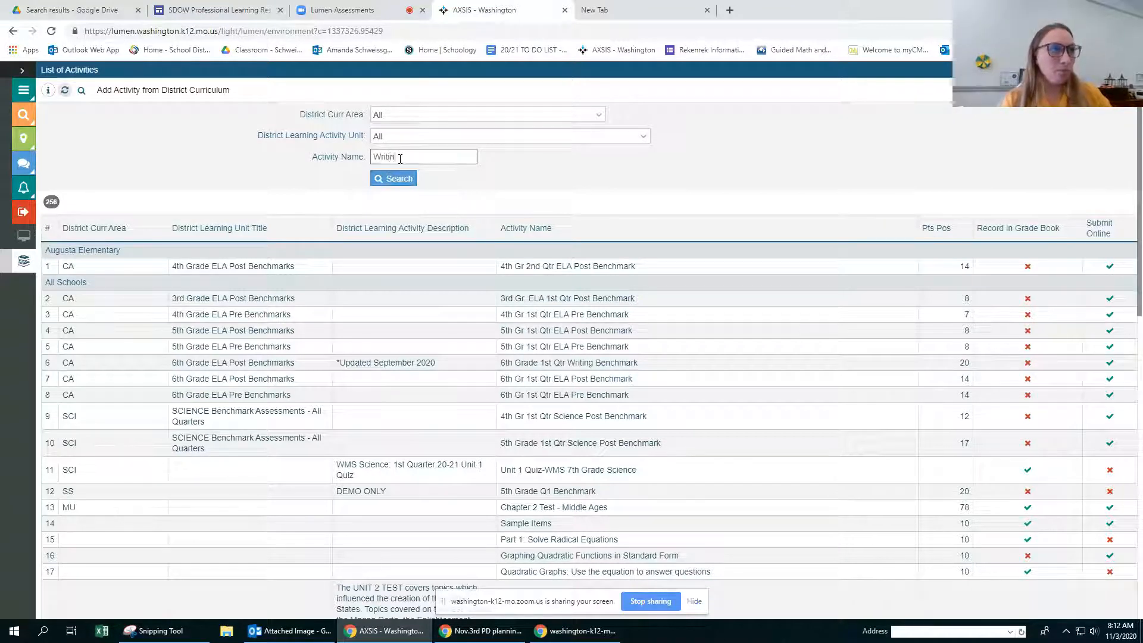
pyautogui.write('g')
pyautogui.press('Return')
# Step: Replace the activity name search with 7 and run it again
pyautogui.doubleClick(397, 157)
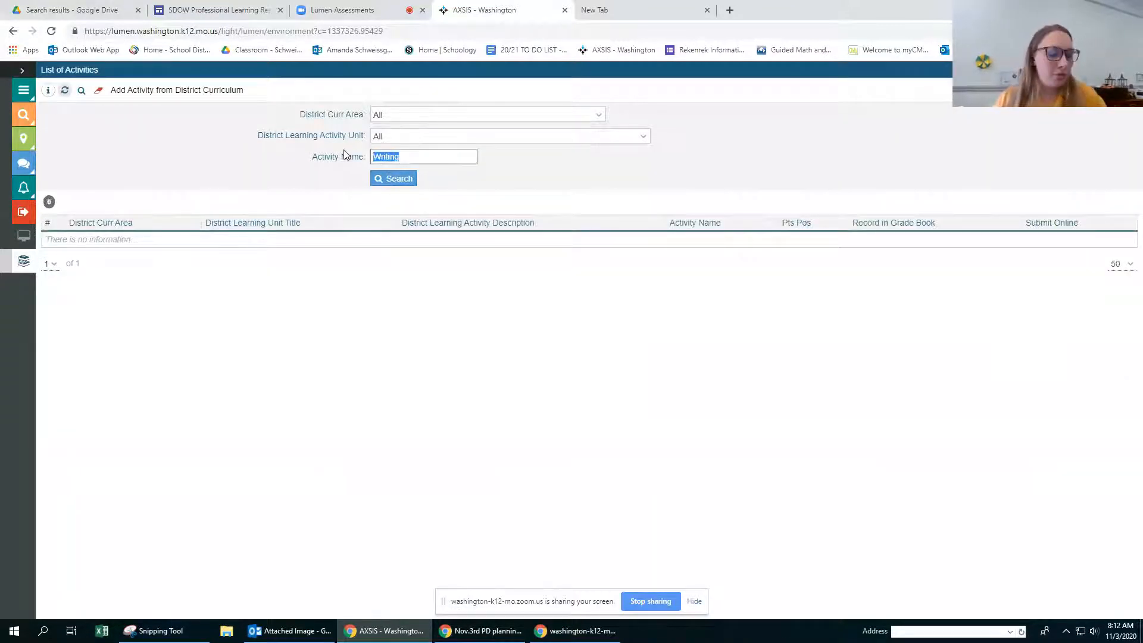
pyautogui.press('BackSpace')
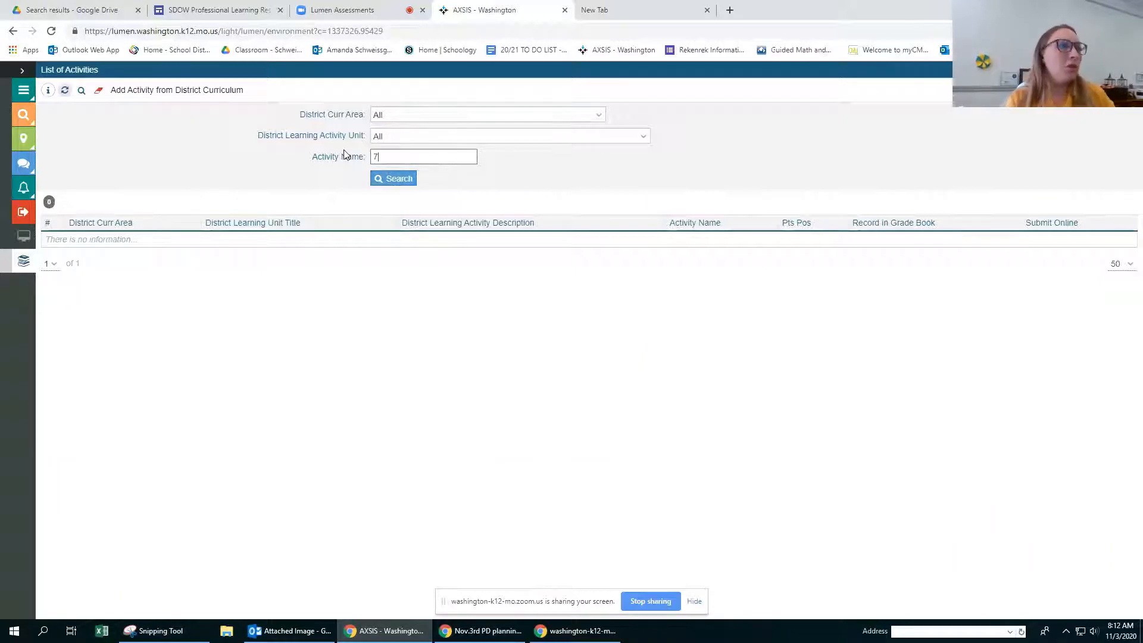
pyautogui.press('Return')
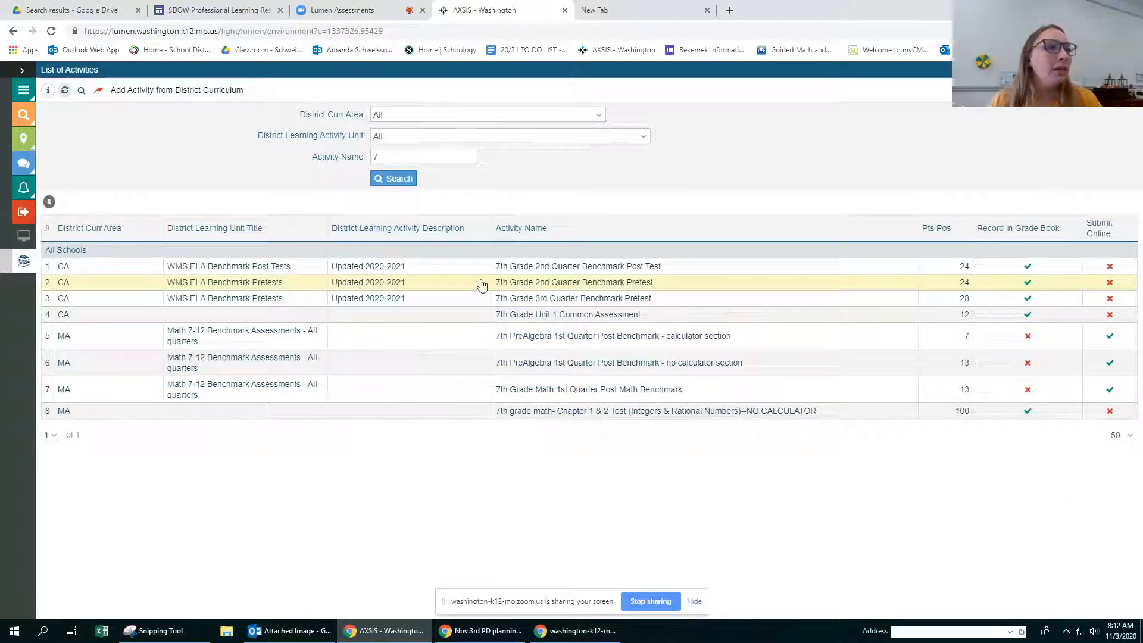
# Step: Choose the 7th Grade 2nd Quarter Benchmark Pretest and set its assigned date to 10-06-2020
pyautogui.click(547, 284)
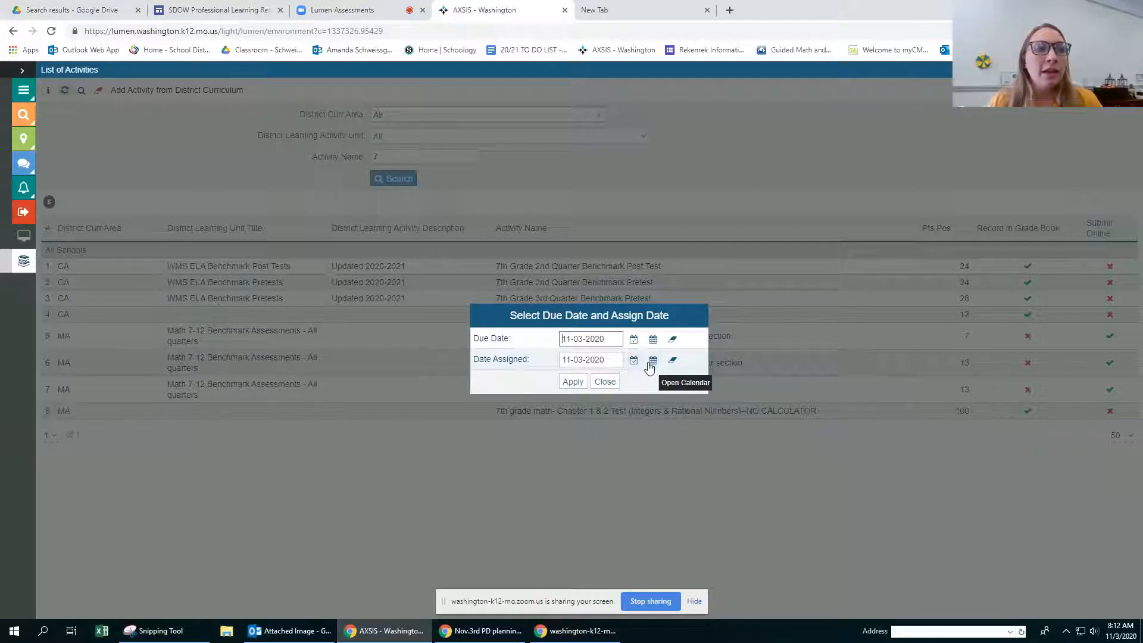
pyautogui.click(653, 361)
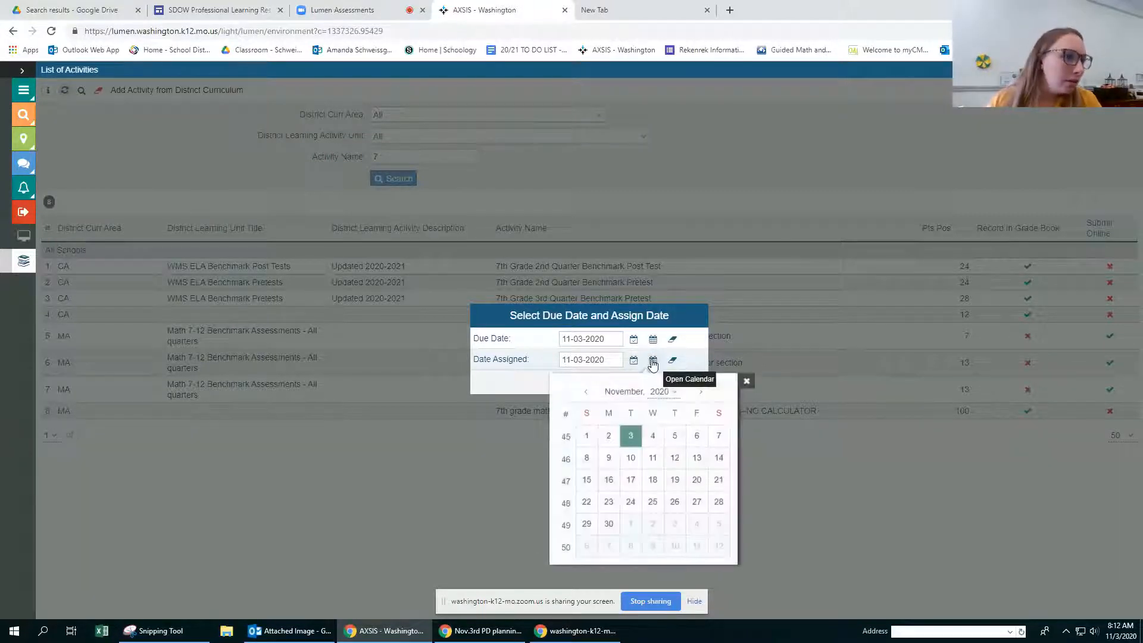
pyautogui.click(587, 395)
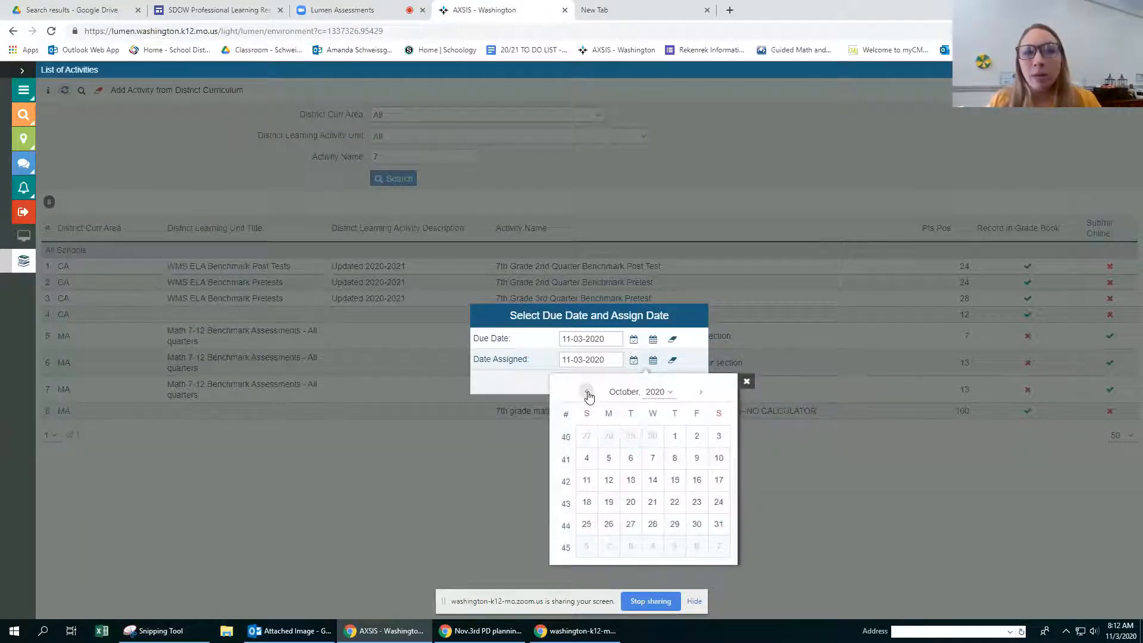
pyautogui.click(630, 459)
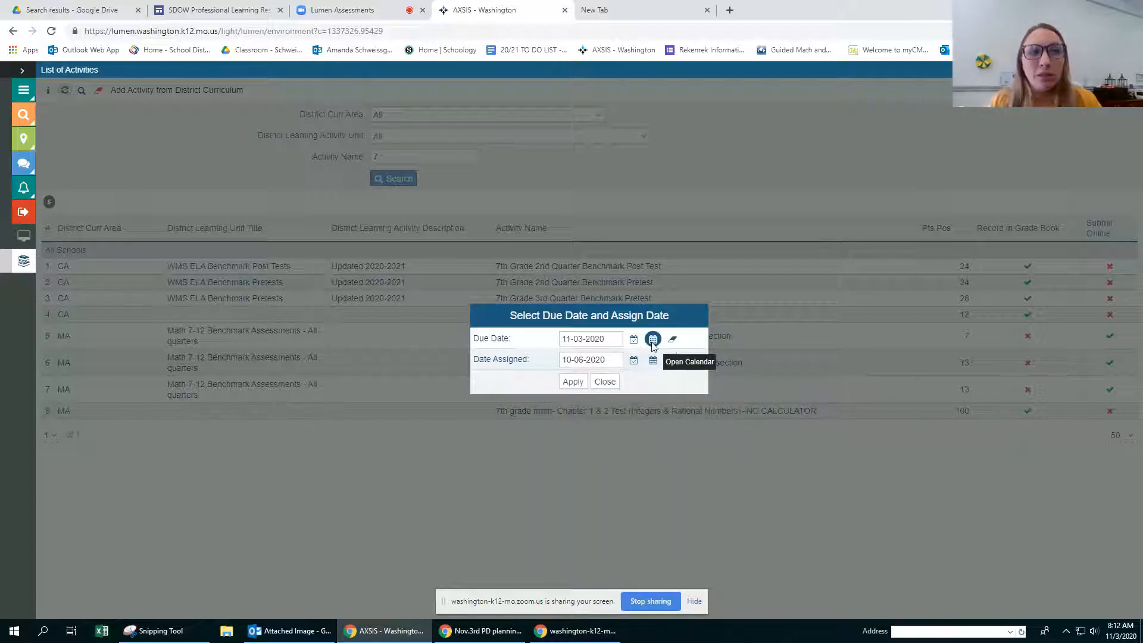
# Step: Set the pretest's due date to 10-15-2020 and apply the dates to add it as an assignment
pyautogui.click(653, 339)
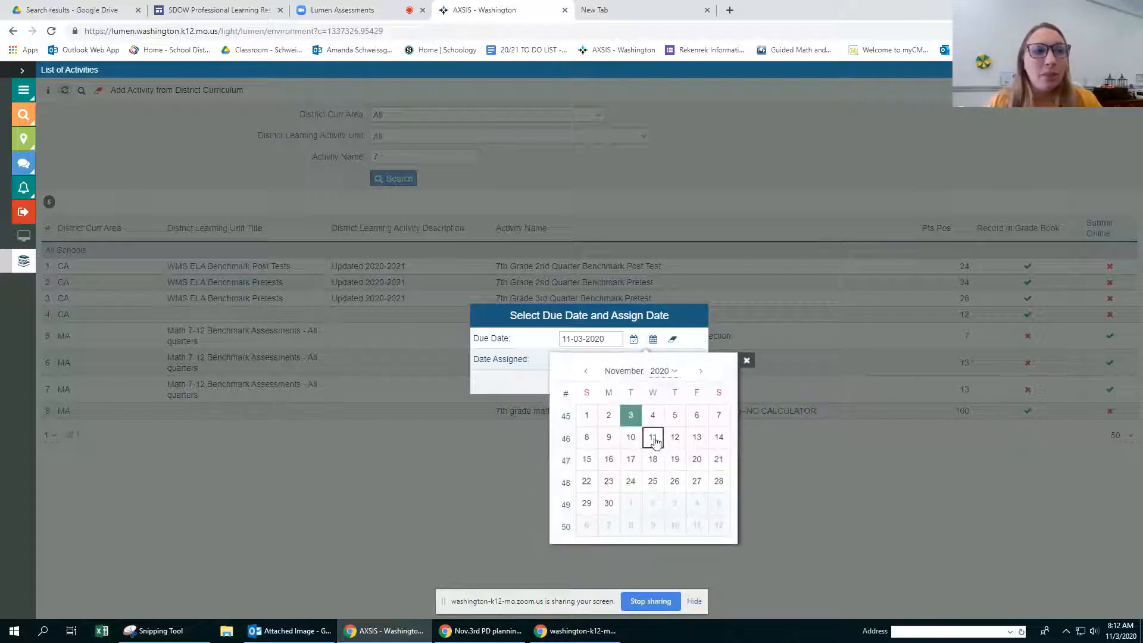
pyautogui.click(675, 460)
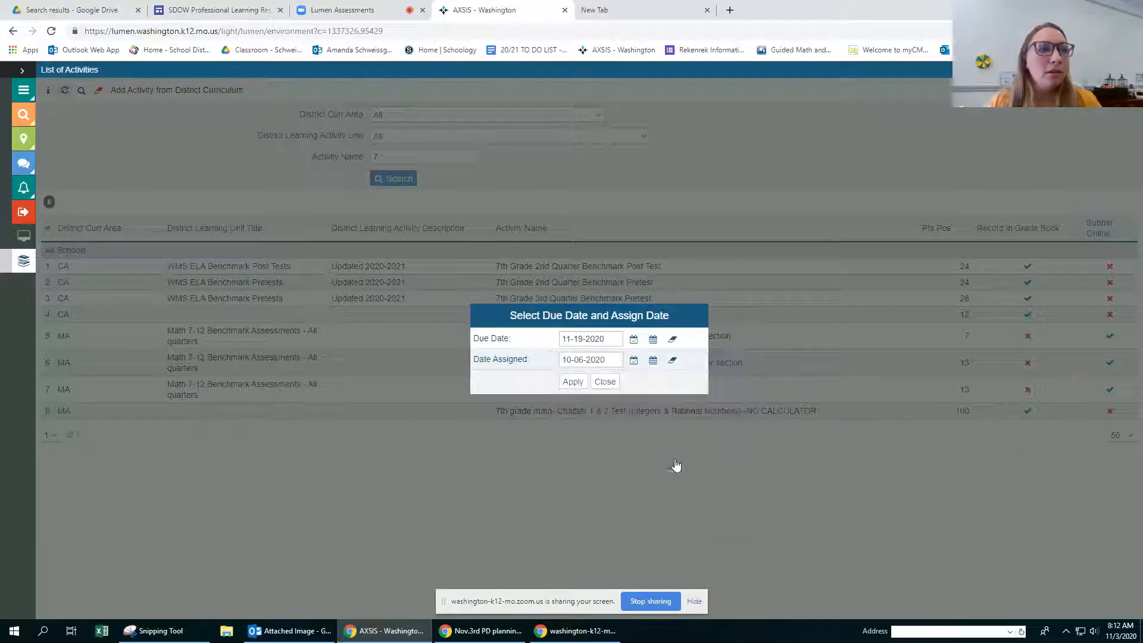
pyautogui.click(653, 339)
pyautogui.click(589, 372)
pyautogui.click(589, 371)
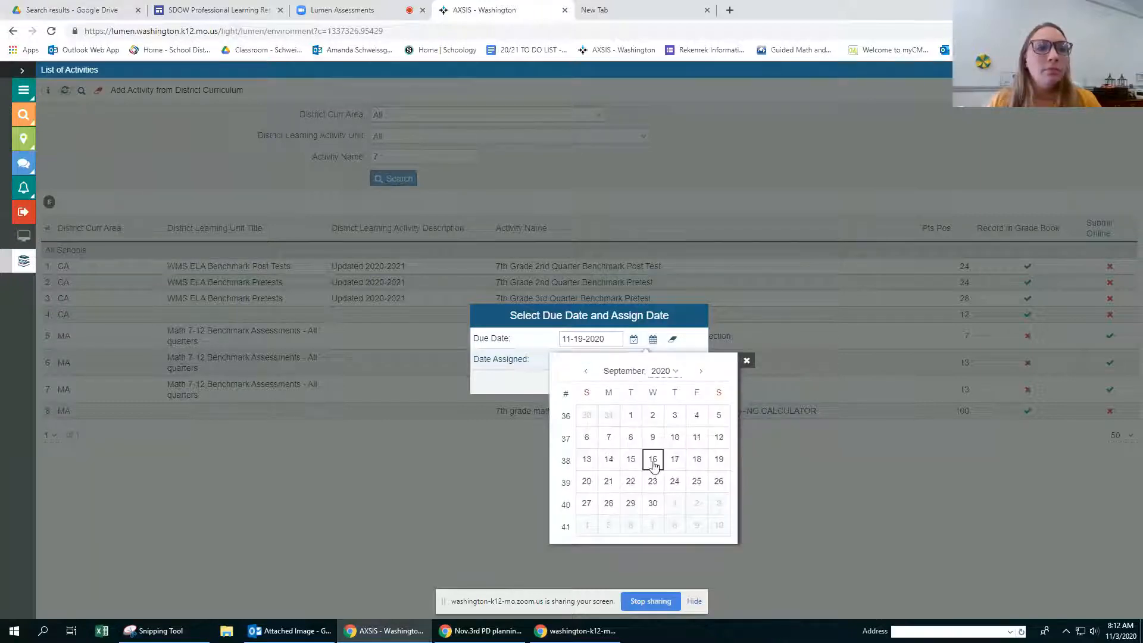
pyautogui.click(699, 372)
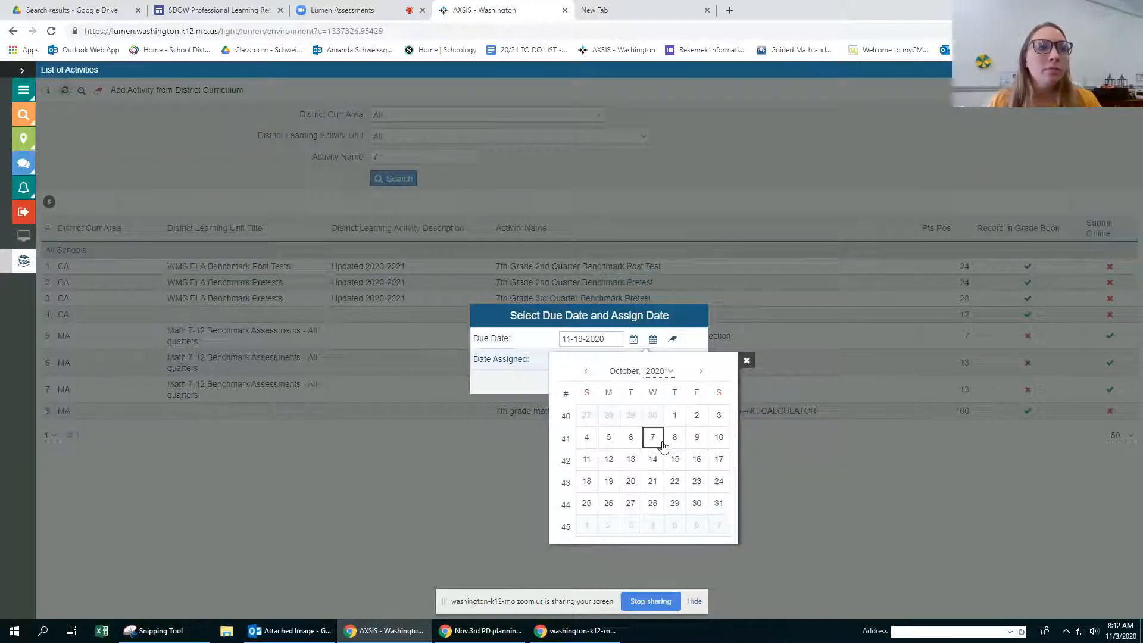
pyautogui.click(675, 460)
pyautogui.click(573, 382)
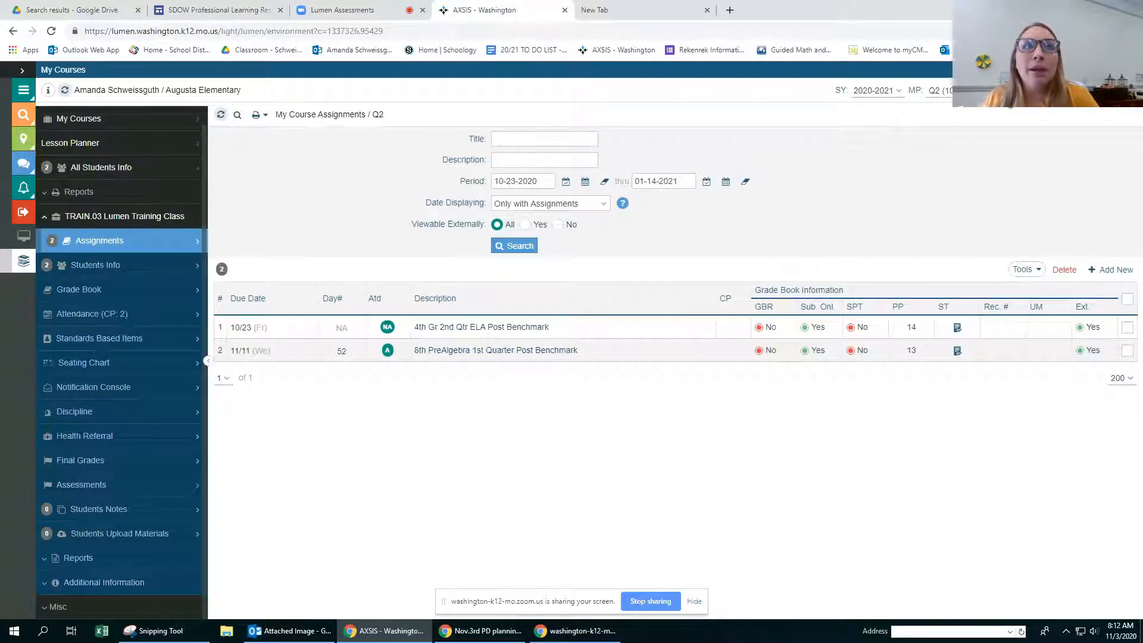
# Step: Switch the marking period to Q1 and review the assignments of the TRAIN.03 Lumen Training Class
pyautogui.click(1006, 91)
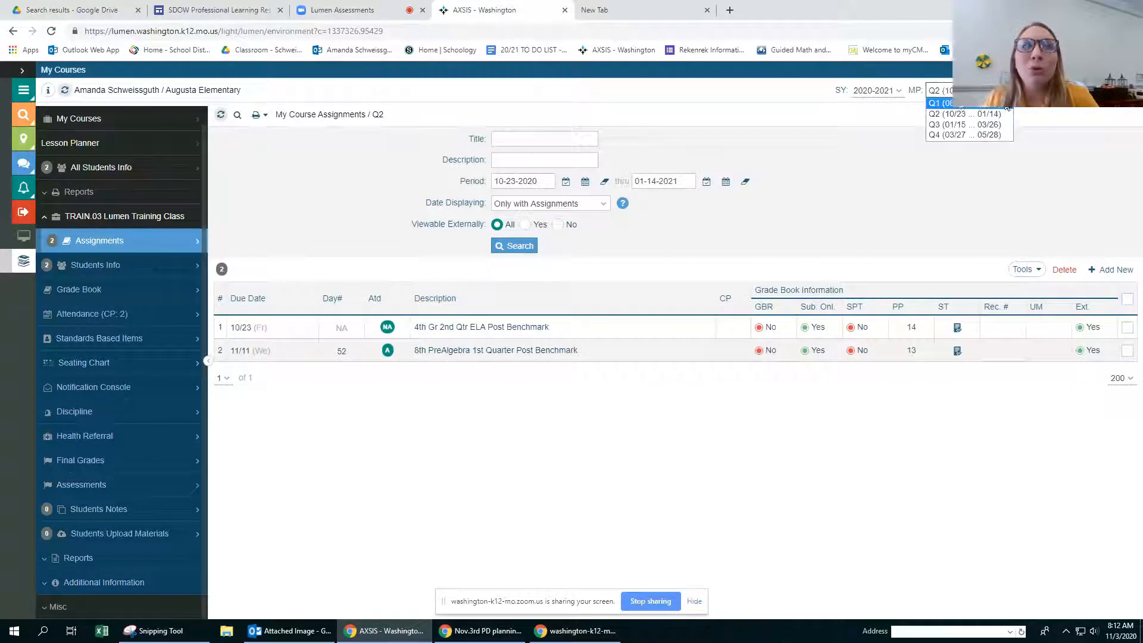
pyautogui.click(965, 104)
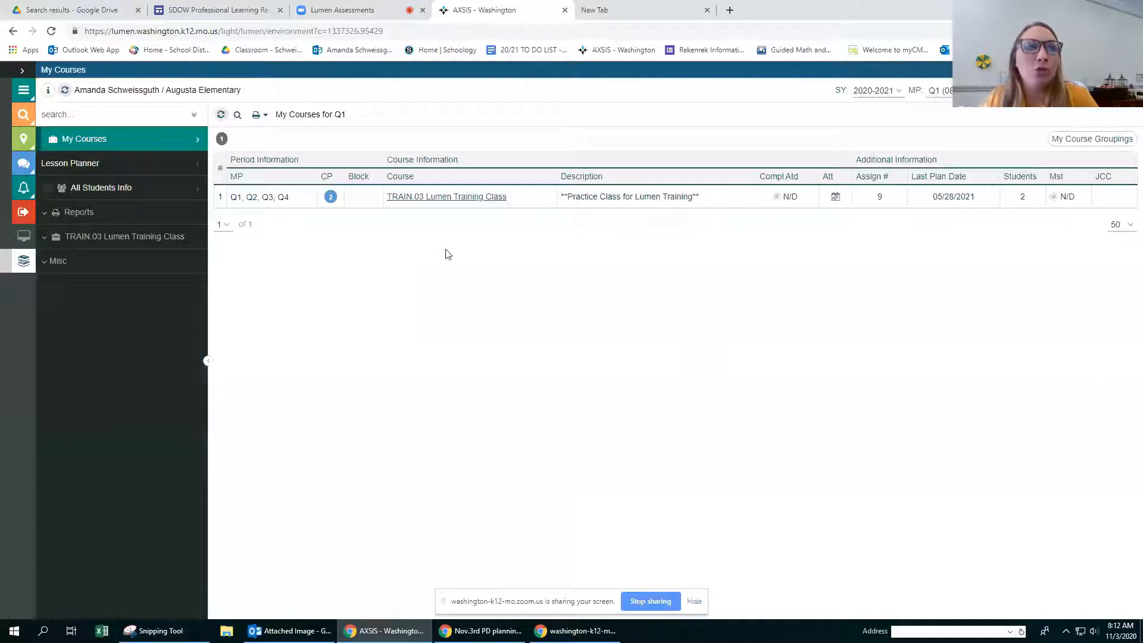
pyautogui.click(479, 197)
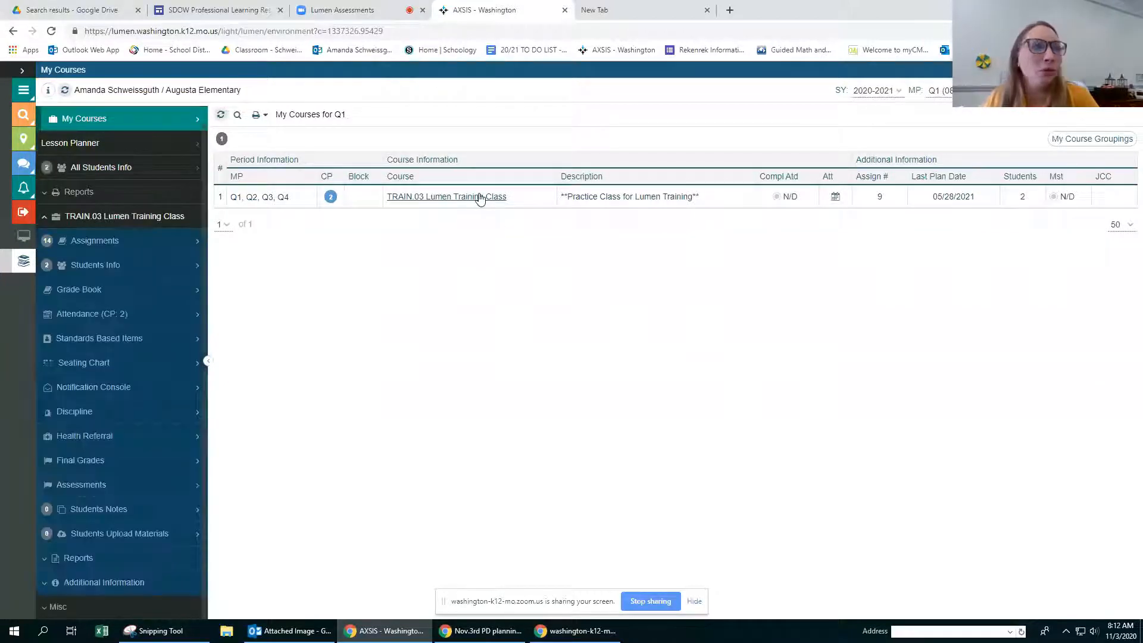
pyautogui.click(86, 242)
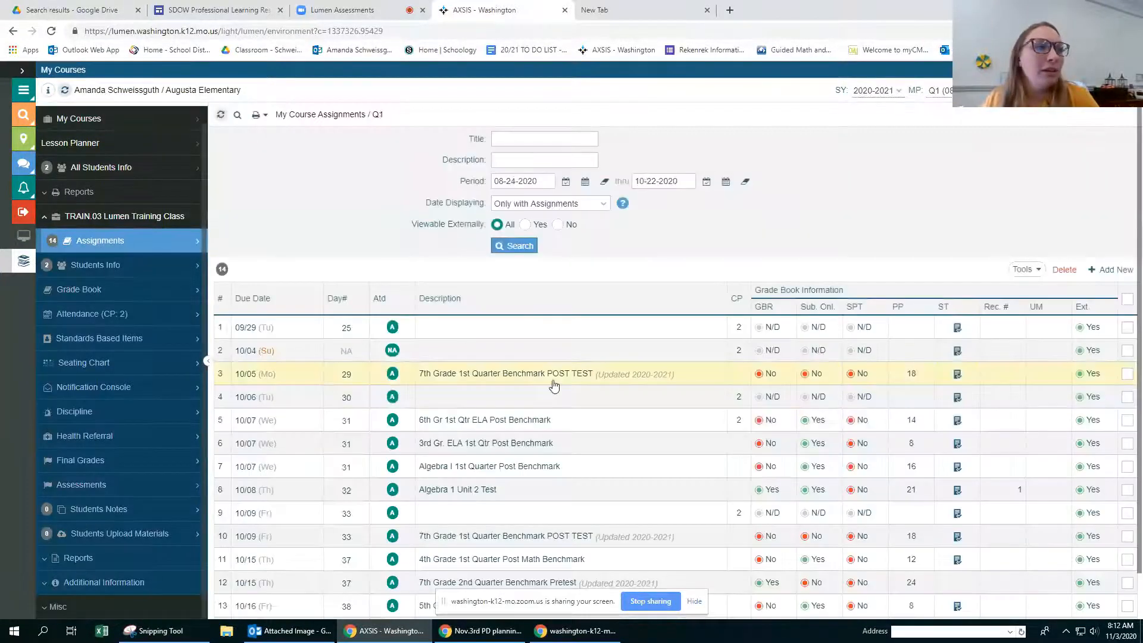
pyautogui.scroll(-2, 554, 386)
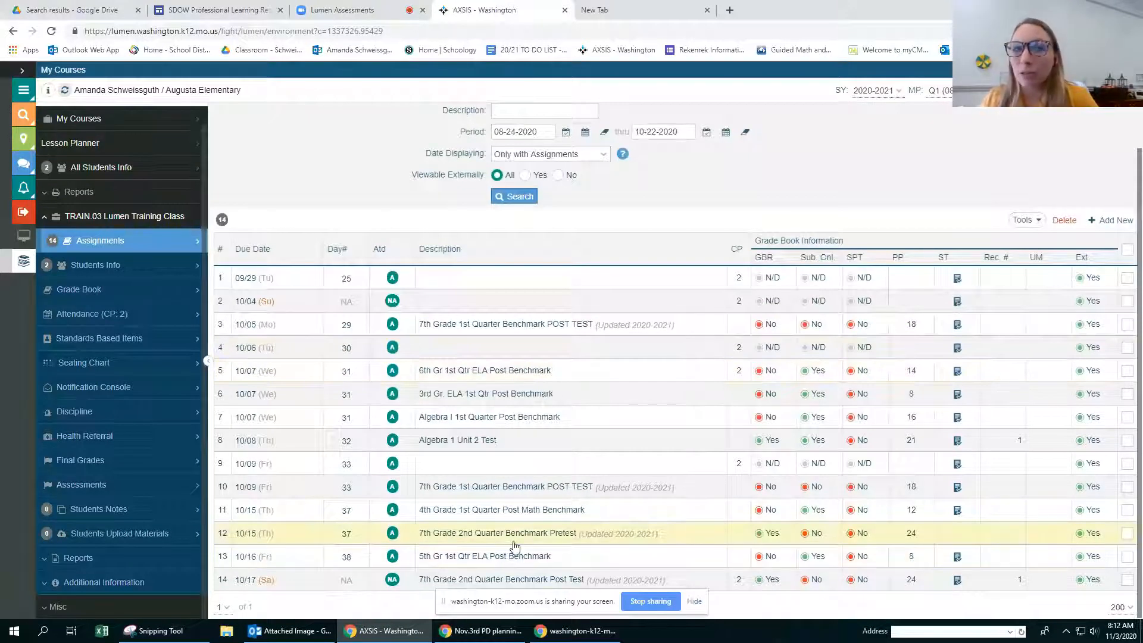
pyautogui.scroll(2, 522, 476)
pyautogui.scroll(-2, 524, 467)
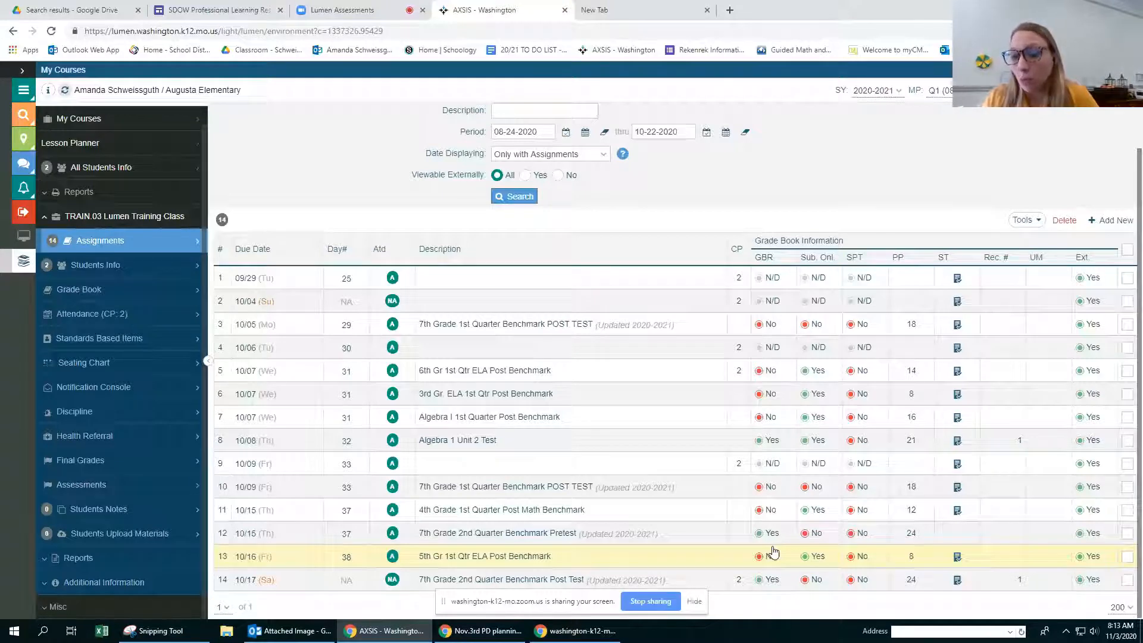
# Step: Set the 7th Grade 2nd Quarter Benchmark Post Test's assignment type to BENCHMARK ASSESSMENT and save it while keeping it open for editing
pyautogui.click(518, 585)
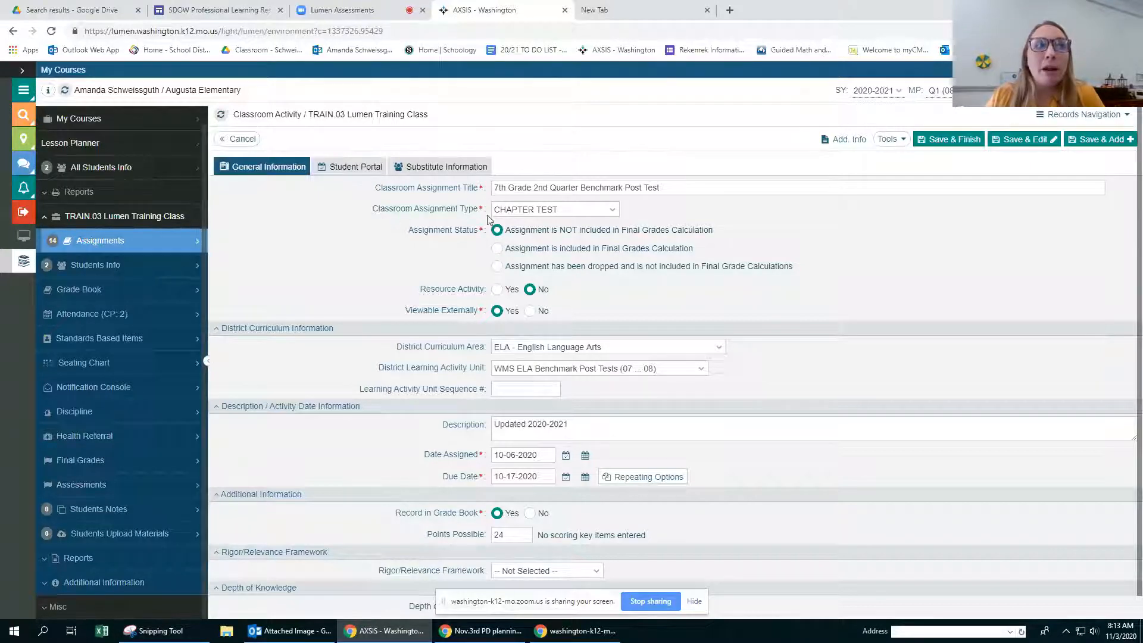
pyautogui.click(604, 212)
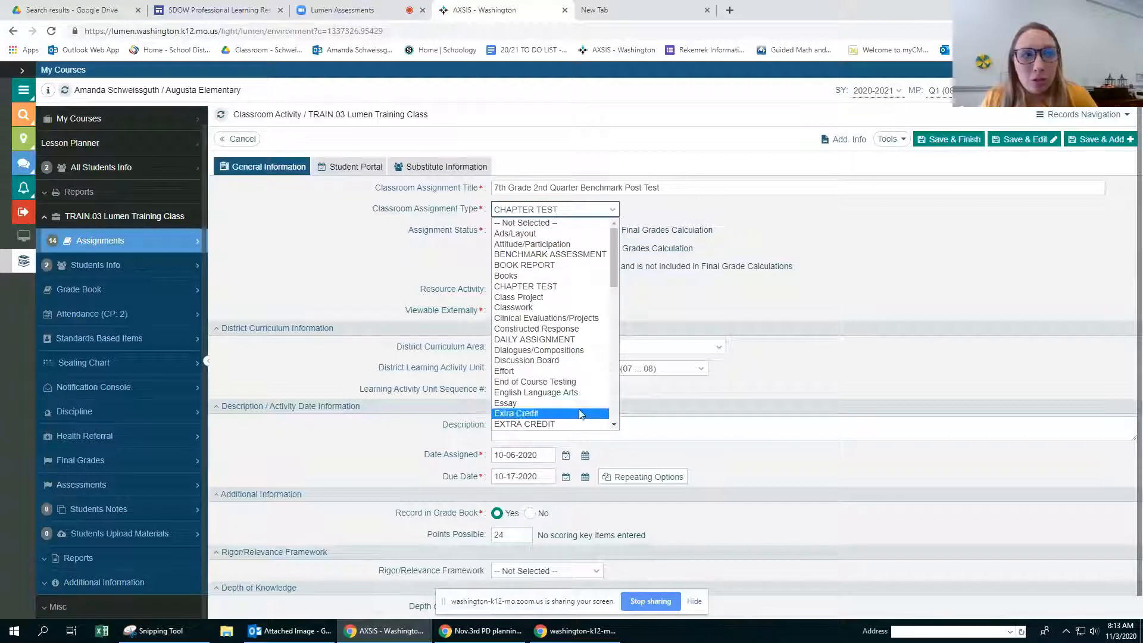
pyautogui.scroll(-4, 579, 409)
pyautogui.scroll(4, 575, 407)
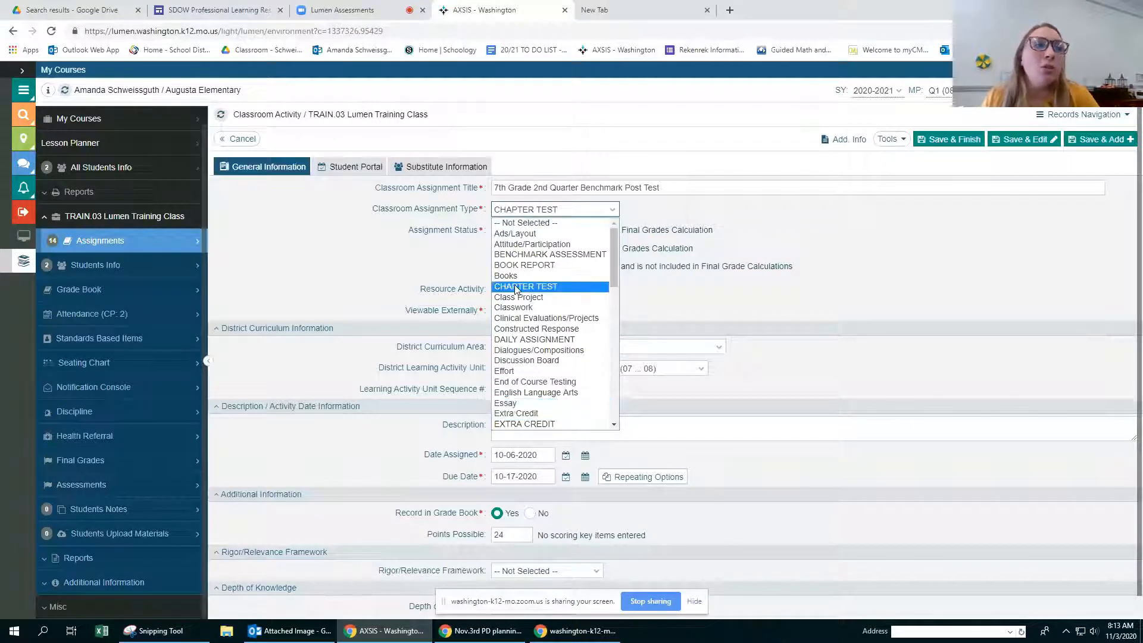
pyautogui.click(515, 255)
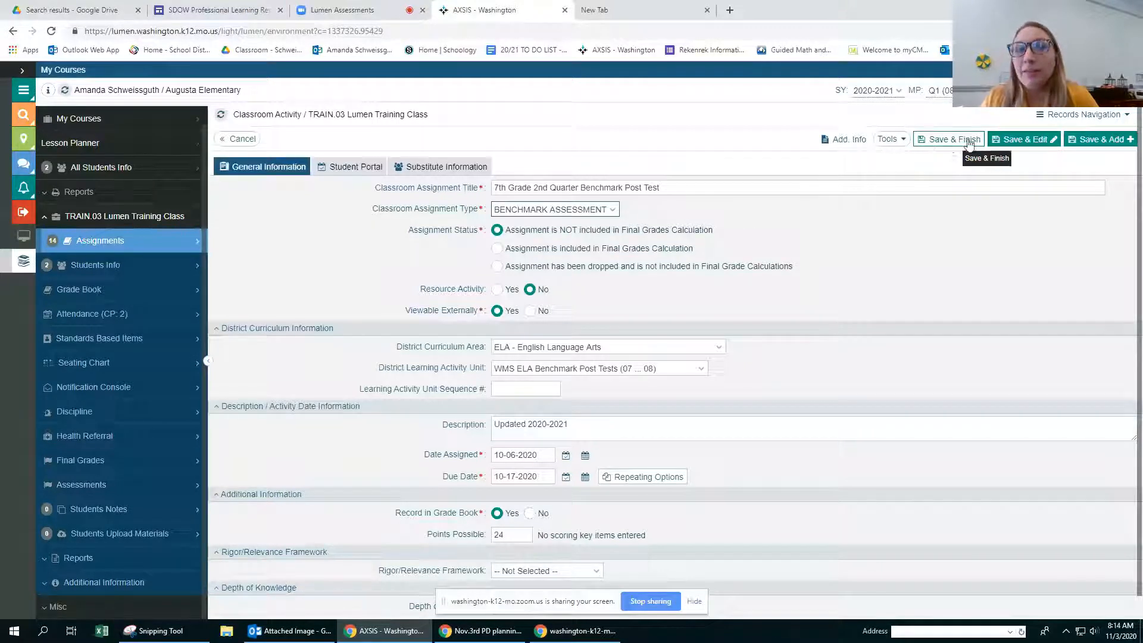
pyautogui.click(1024, 142)
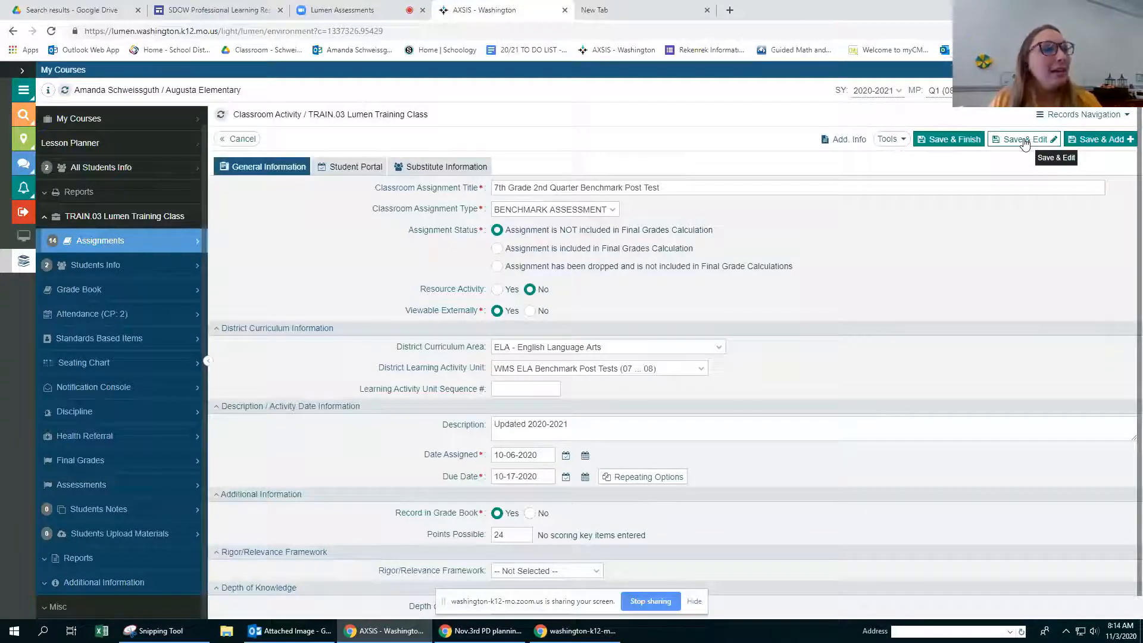
# Step: In the post test's student portal settings, set the time interval's start to the current time, 08:14 am
pyautogui.click(352, 169)
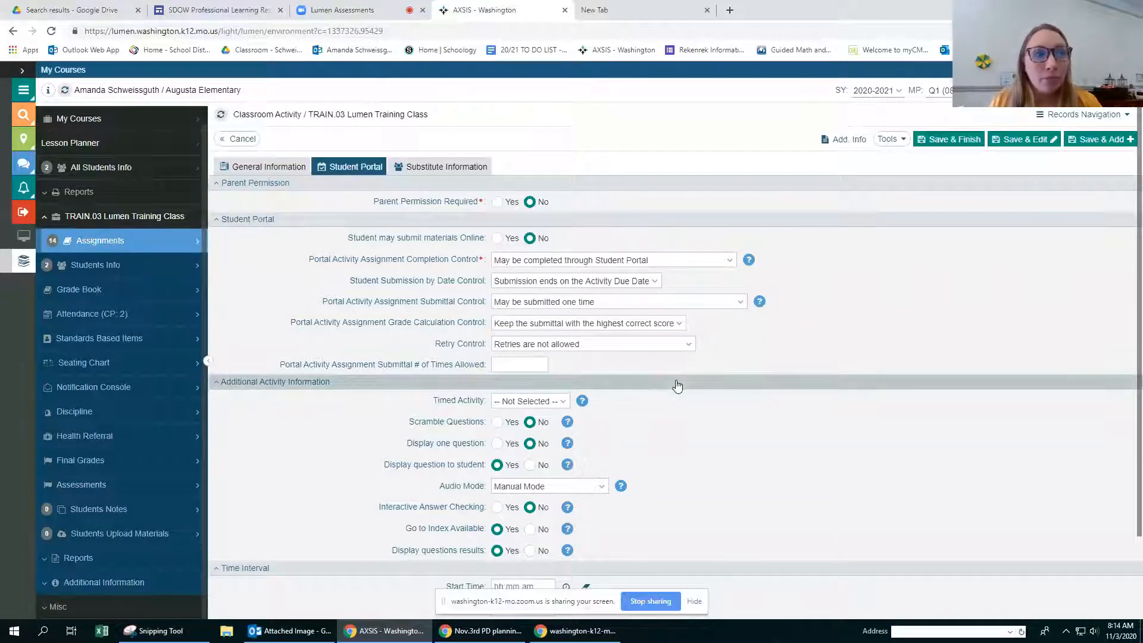
pyautogui.scroll(-1, 677, 385)
pyautogui.scroll(-1, 677, 384)
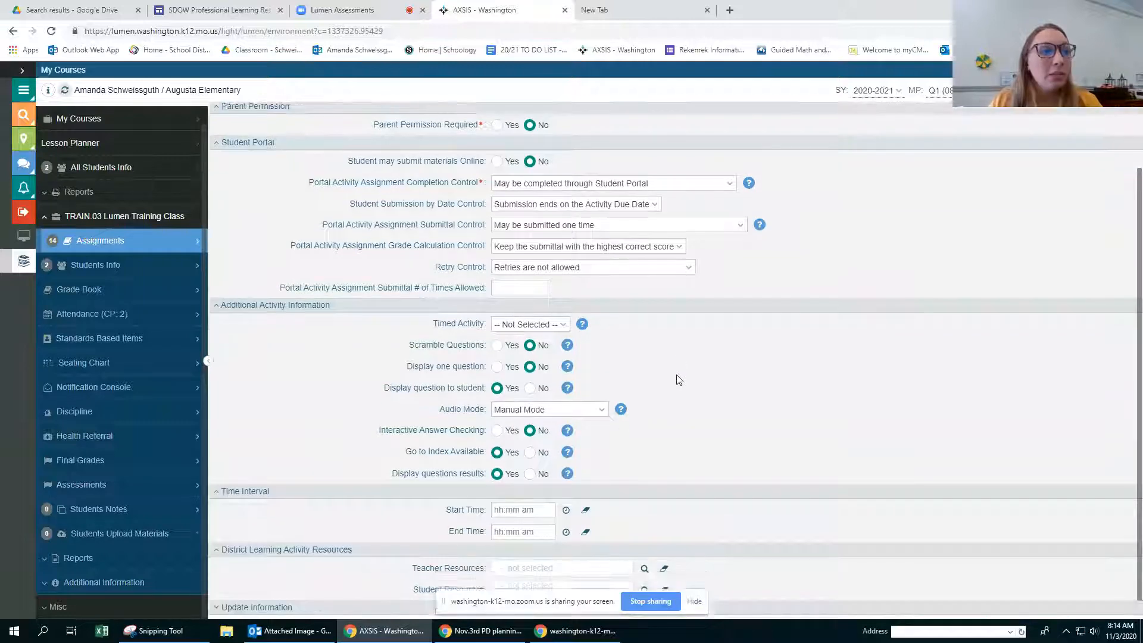
pyautogui.click(566, 491)
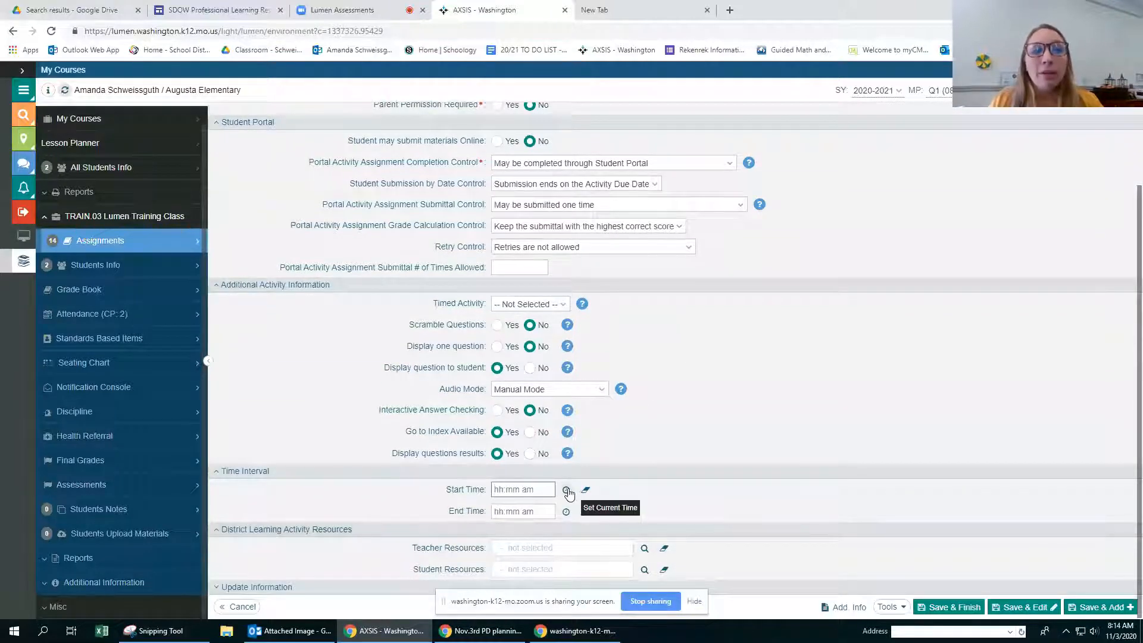
pyautogui.click(566, 491)
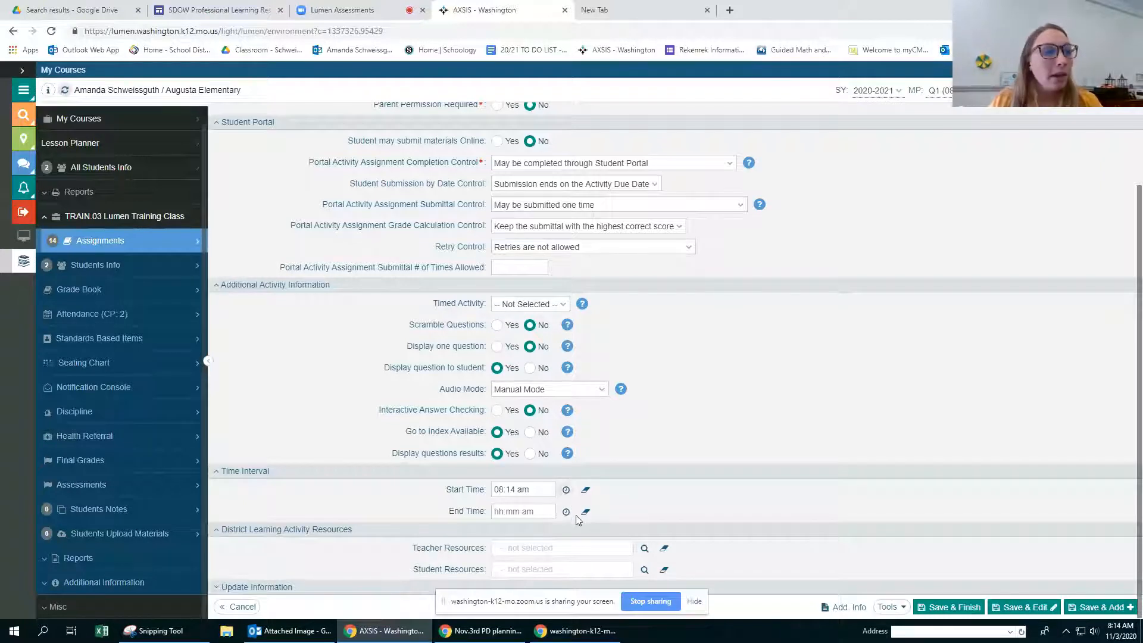
# Step: Set the time interval's end time to 04:00 pm
pyautogui.click(543, 514)
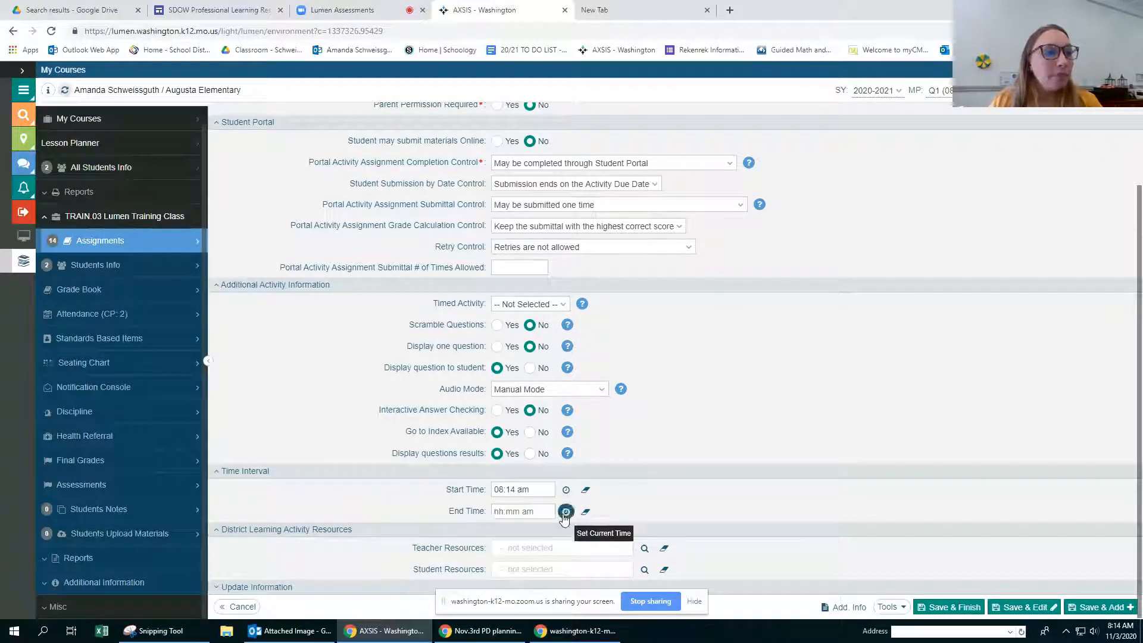
pyautogui.click(566, 511)
pyautogui.moveTo(547, 513); pyautogui.dragTo(493, 513)
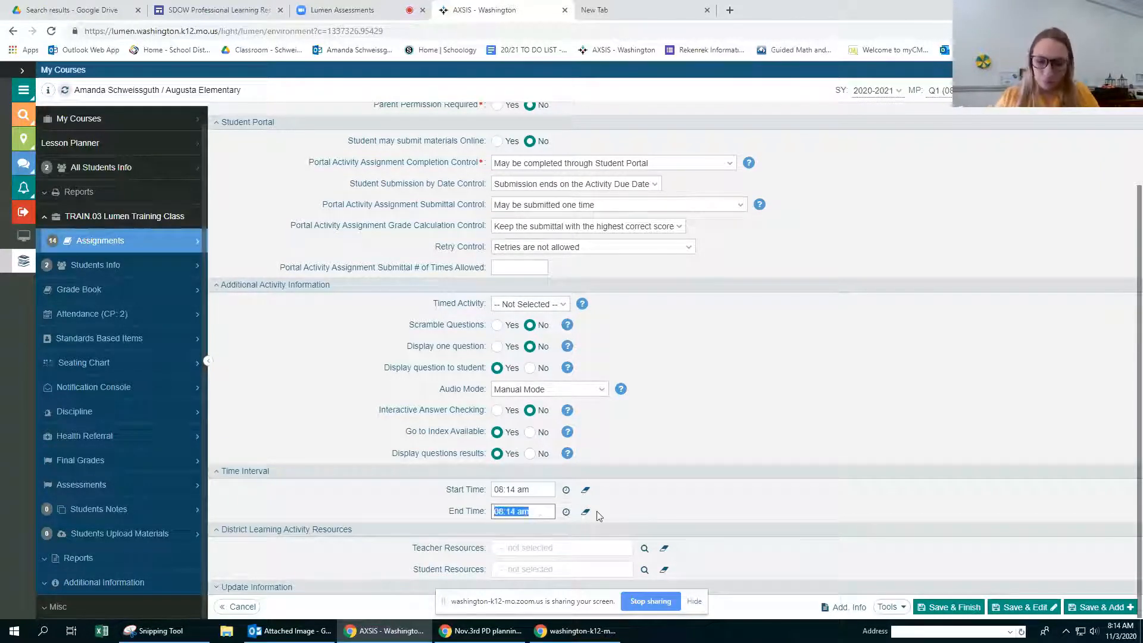
pyautogui.write('4:00')
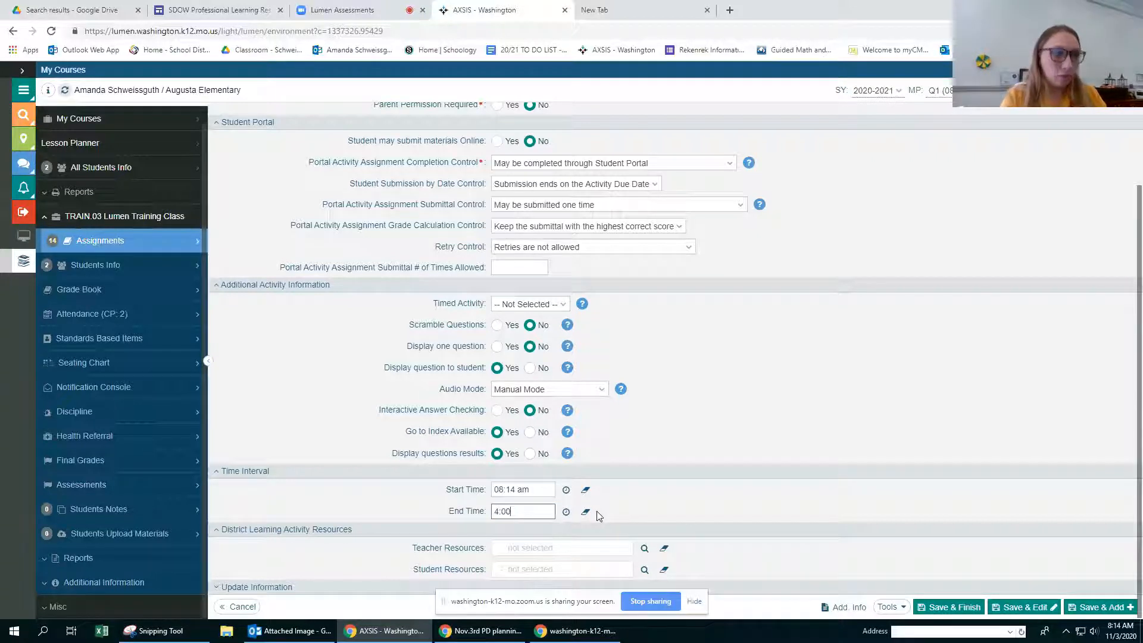
pyautogui.write(' pm')
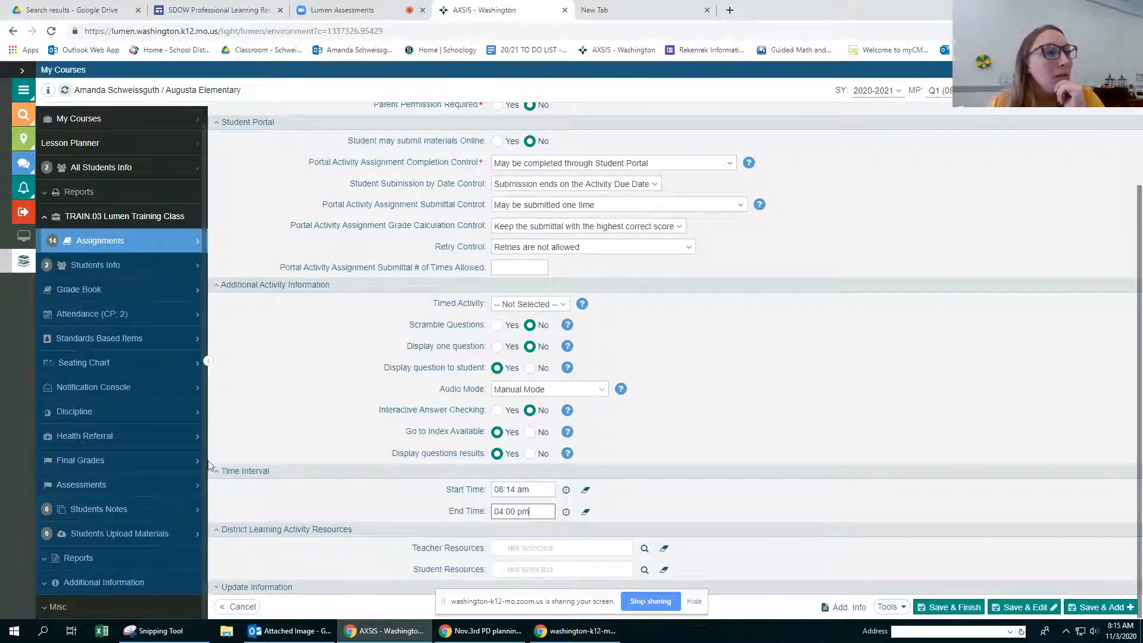
# Step: Set the submittal control to "Allow to be submitted as many times as defined in Times Allowed" with 10 times allowed
pyautogui.scroll(1, 643, 494)
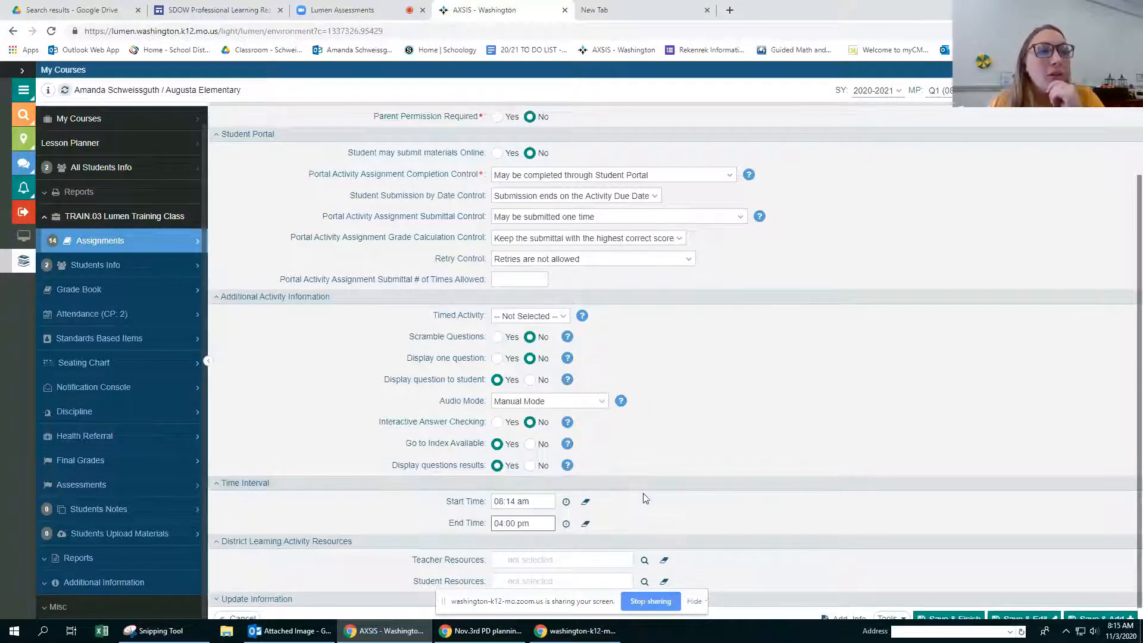
pyautogui.scroll(3, 643, 494)
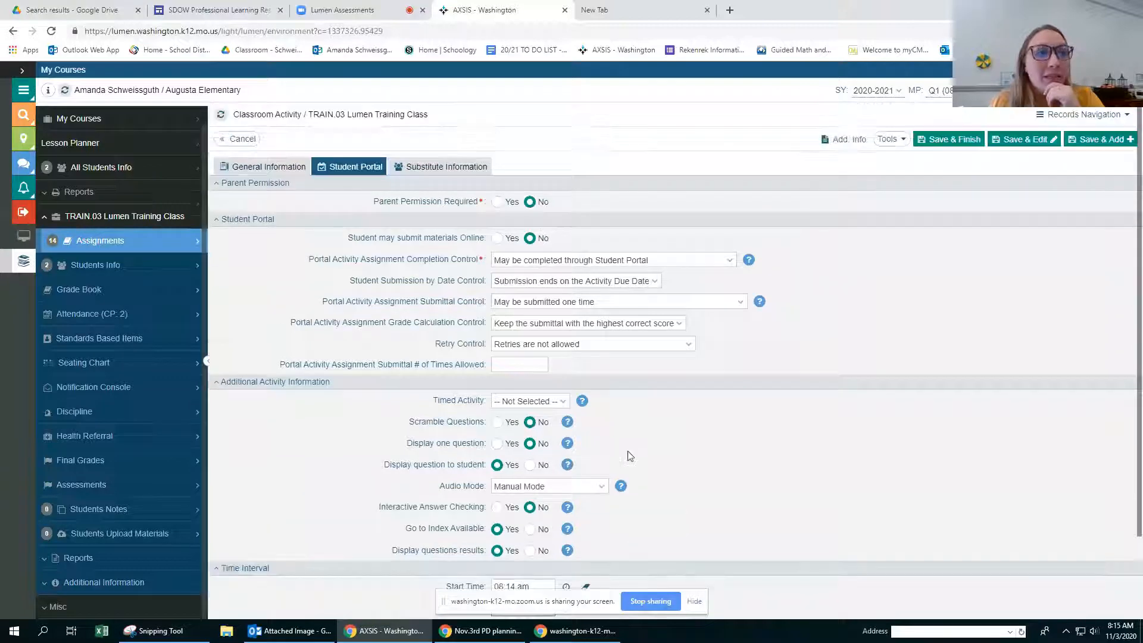
pyautogui.click(742, 304)
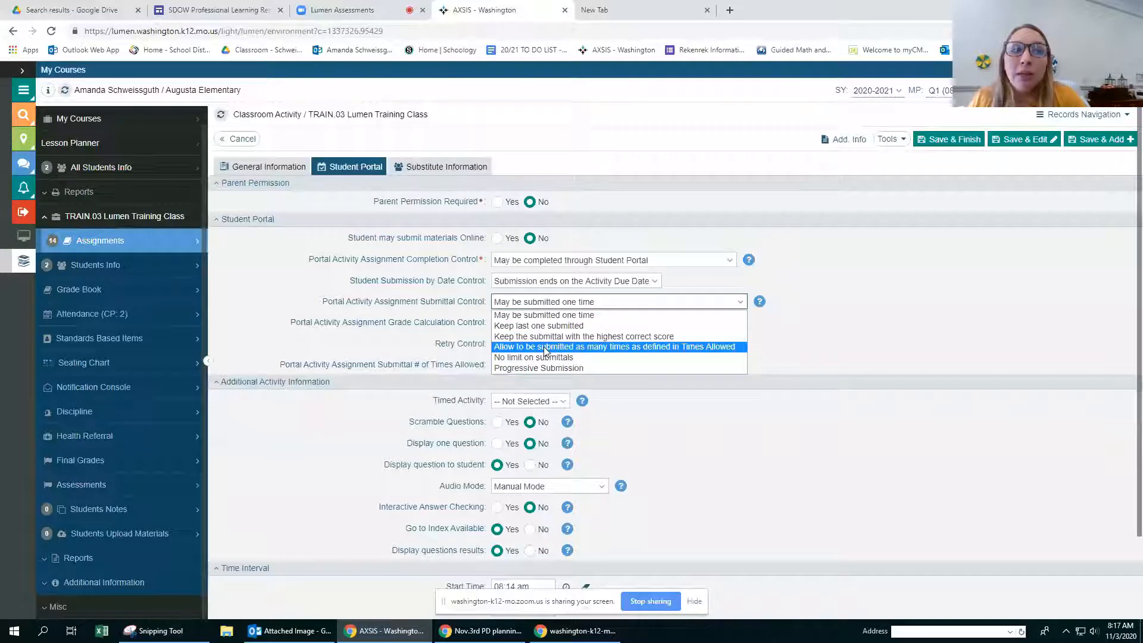
pyautogui.click(545, 348)
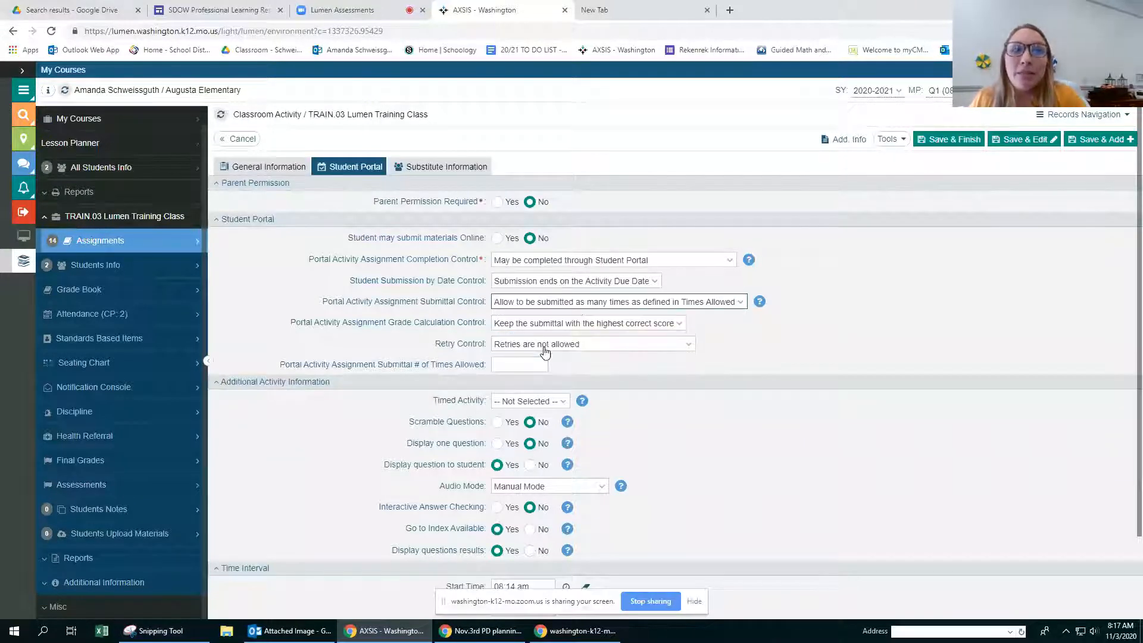
pyautogui.click(517, 365)
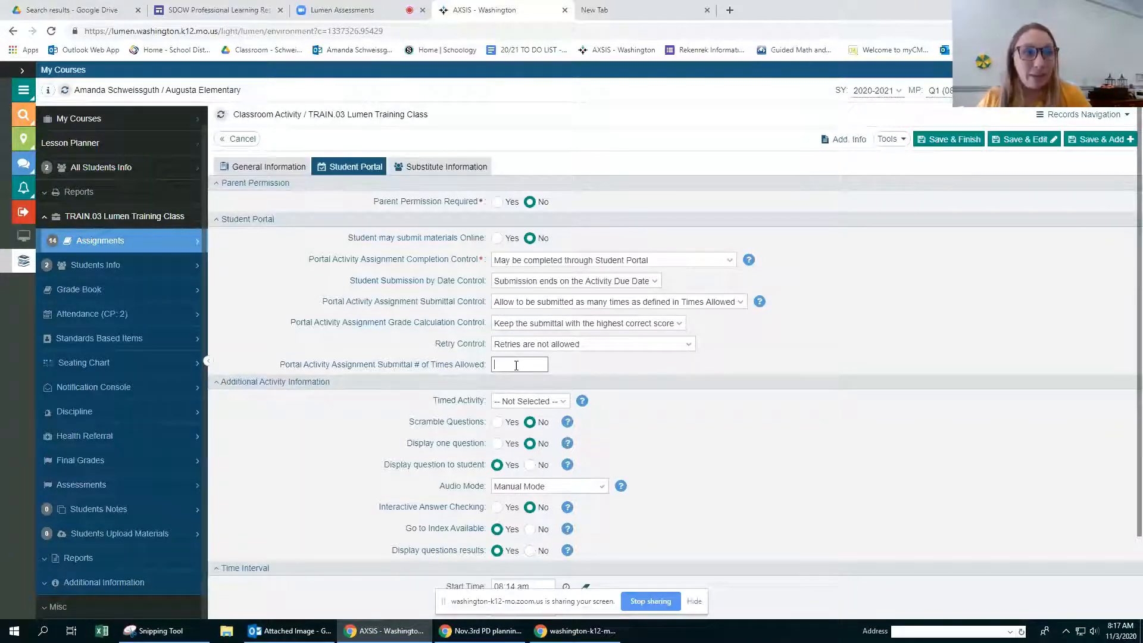
pyautogui.write('10')
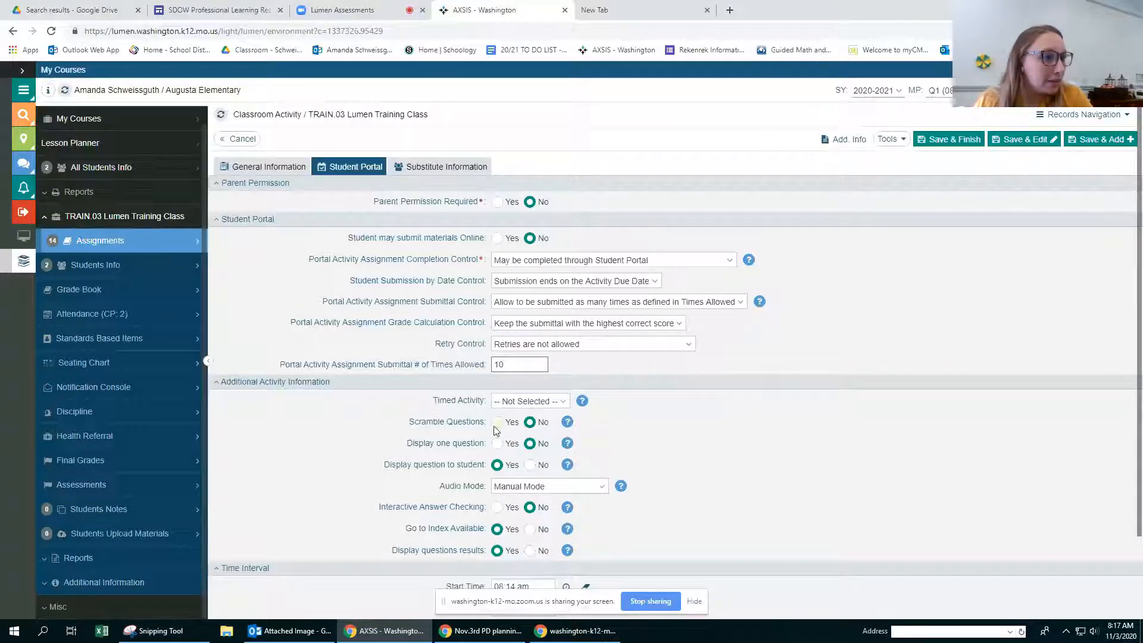
# Step: Turn on Interactive Answer Checking and change the number of submittals allowed to 2
pyautogui.click(498, 509)
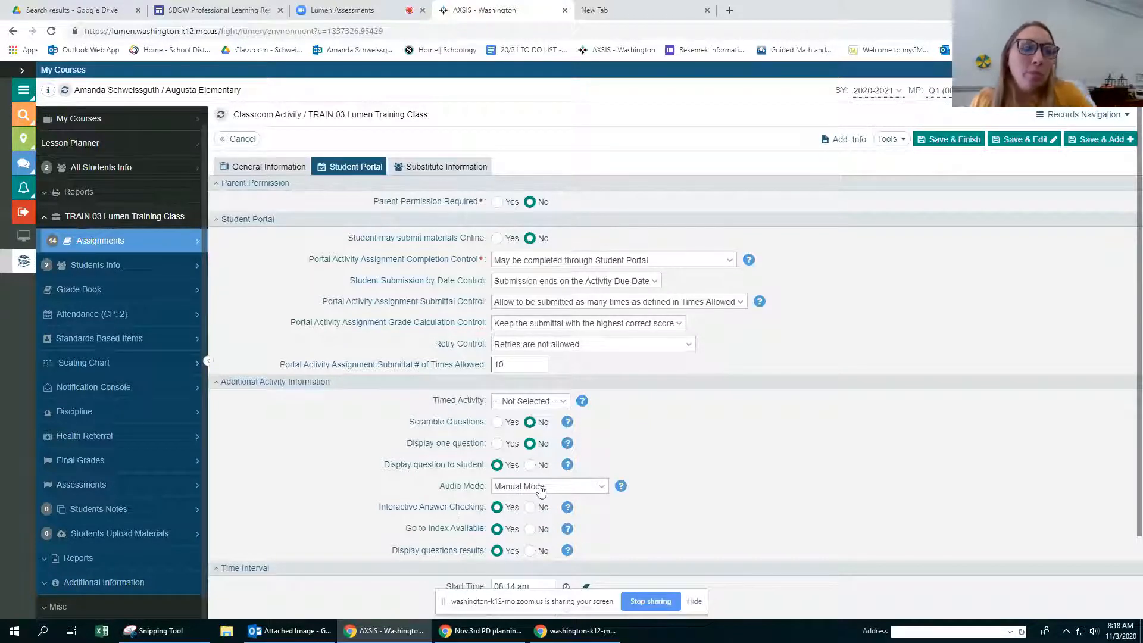
pyautogui.click(595, 327)
pyautogui.click(532, 369)
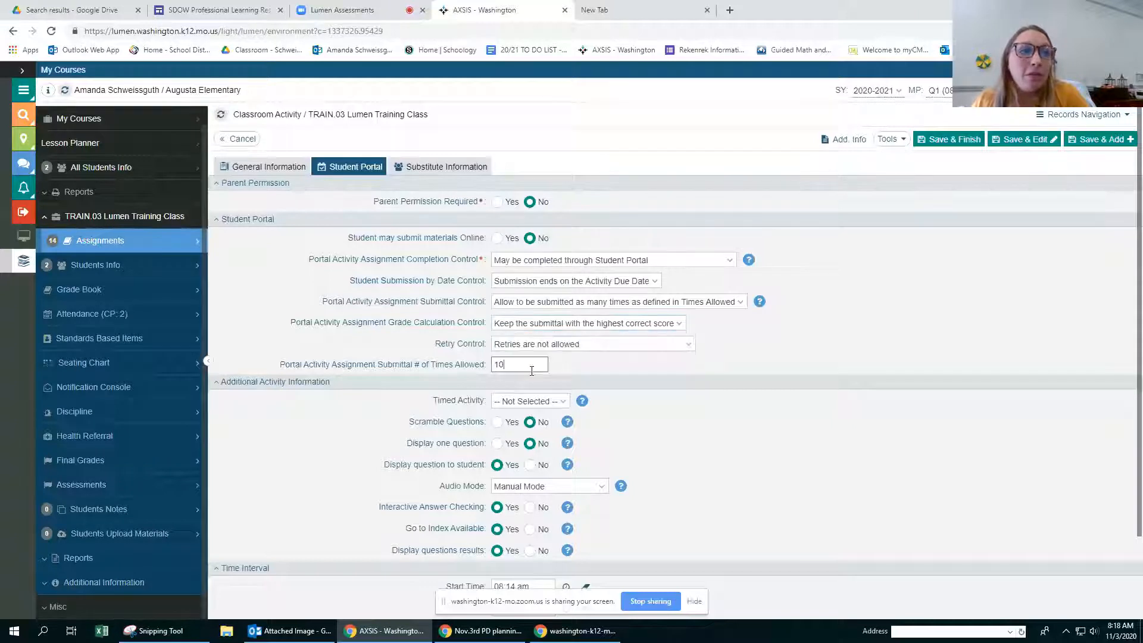
pyautogui.moveTo(532, 370); pyautogui.dragTo(471, 370)
pyautogui.write('2')
pyautogui.click(634, 356)
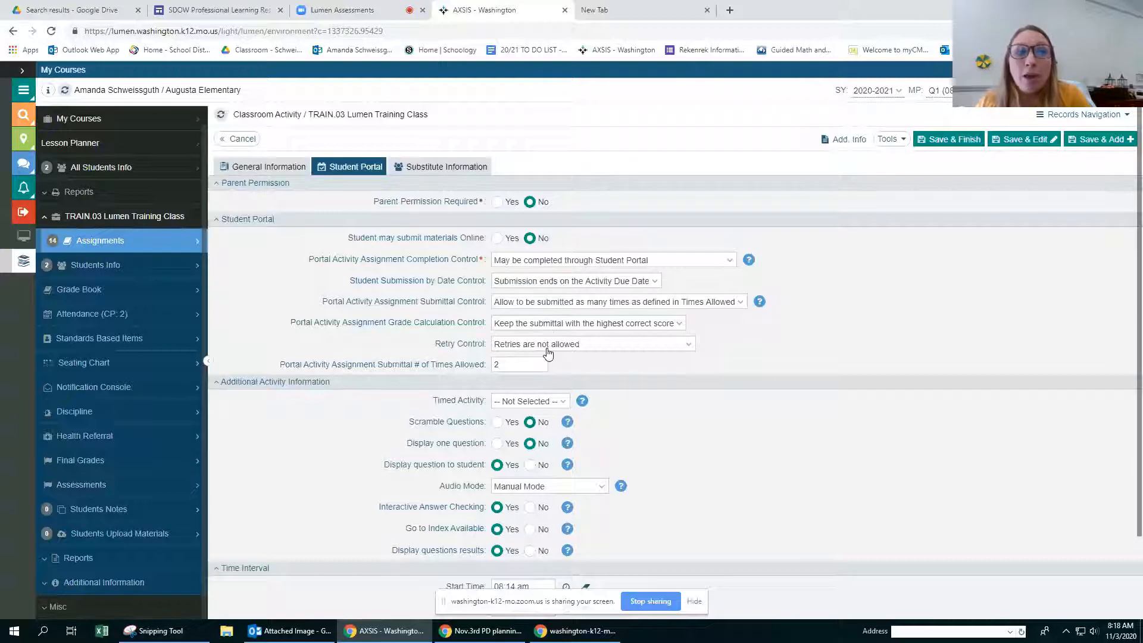
# Step: Examine the Retry Control options, keeping "Retries are not allowed", and review the assignment's other student portal and general settings
pyautogui.click(588, 344)
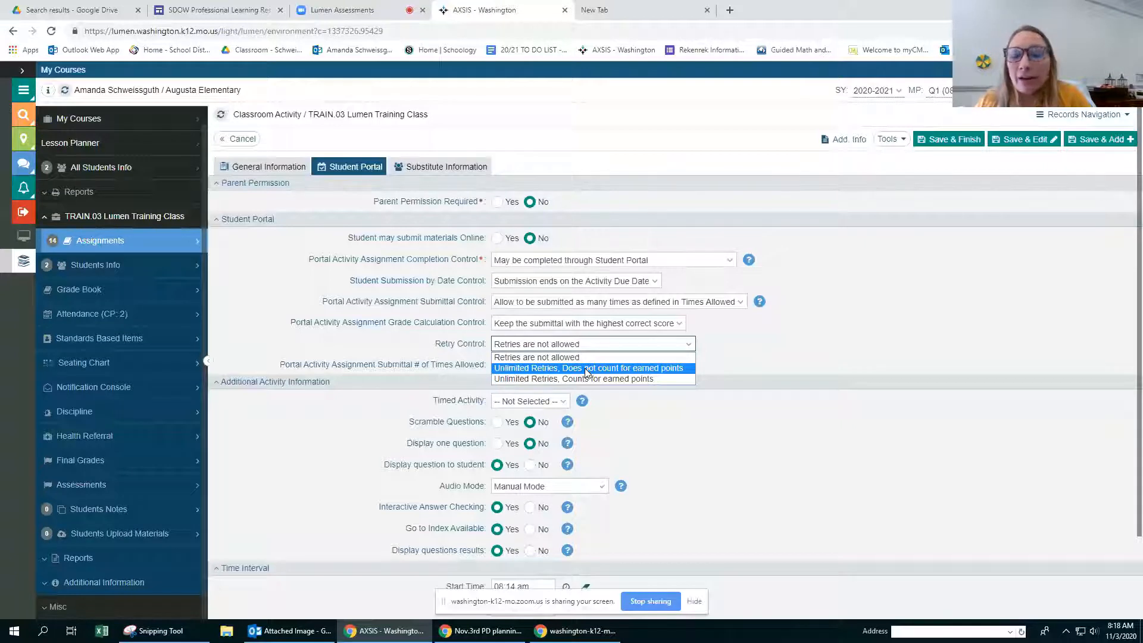
pyautogui.click(547, 357)
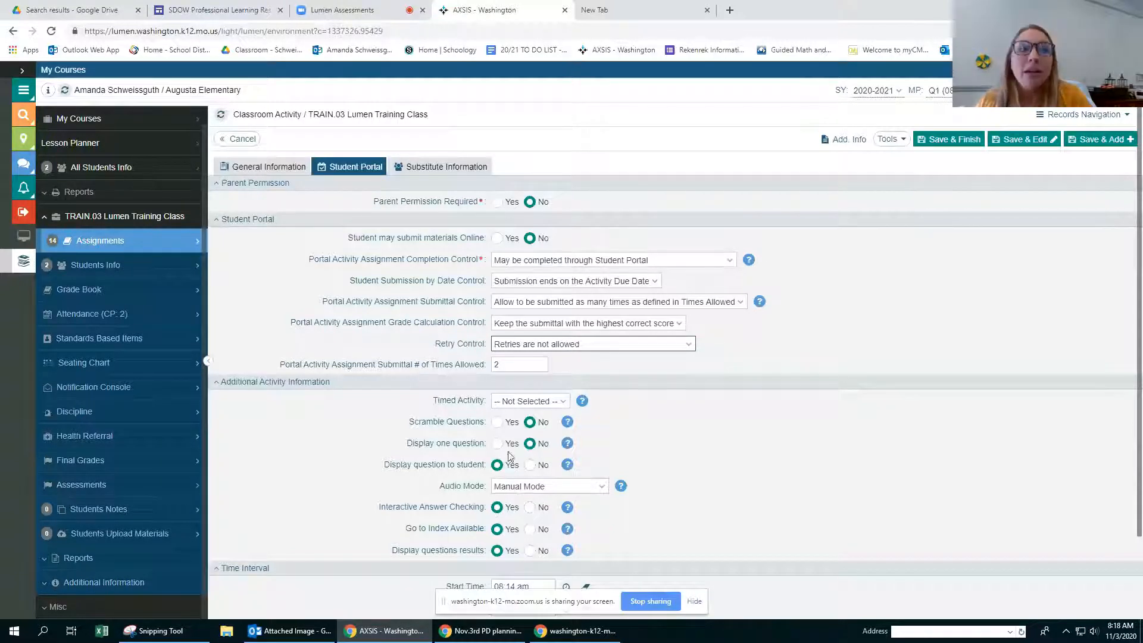
pyautogui.click(540, 346)
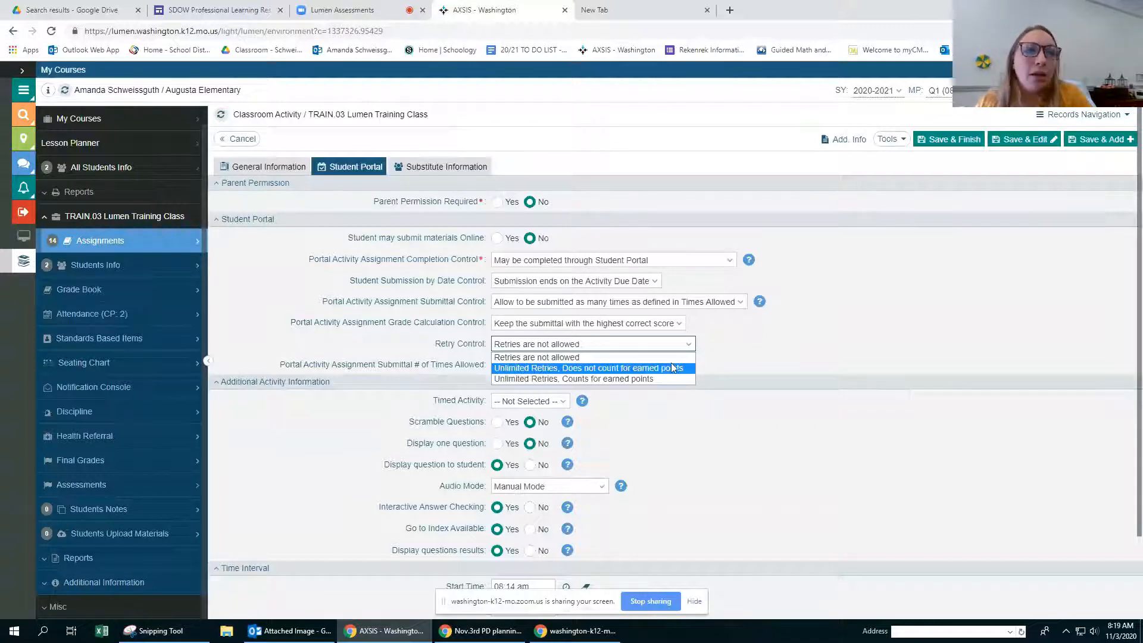
pyautogui.click(721, 345)
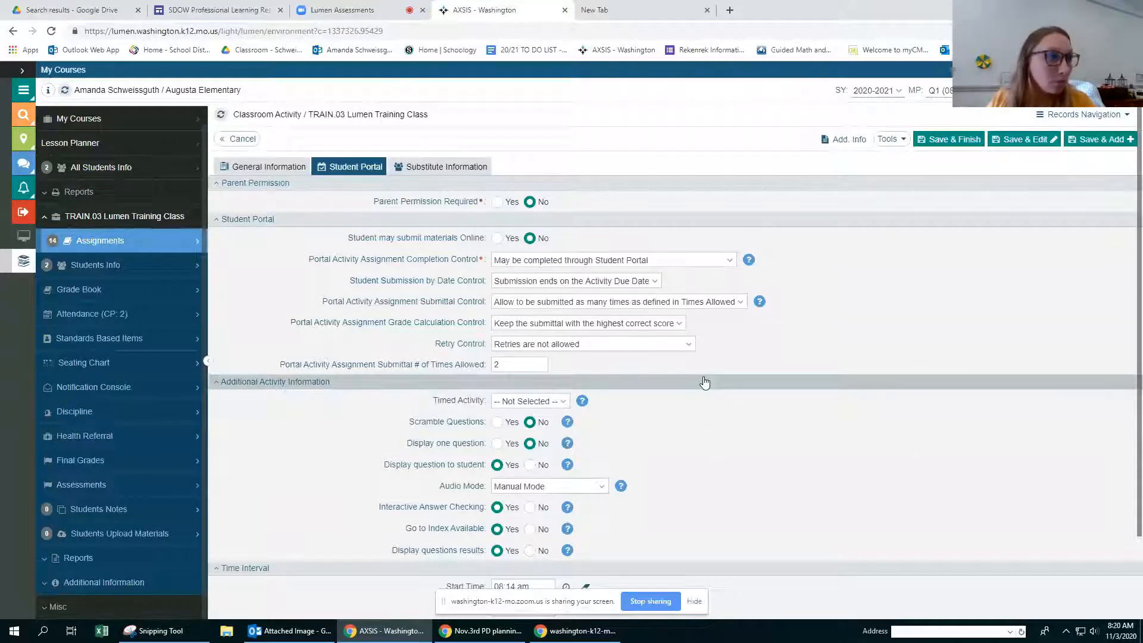
pyautogui.scroll(-2, 688, 381)
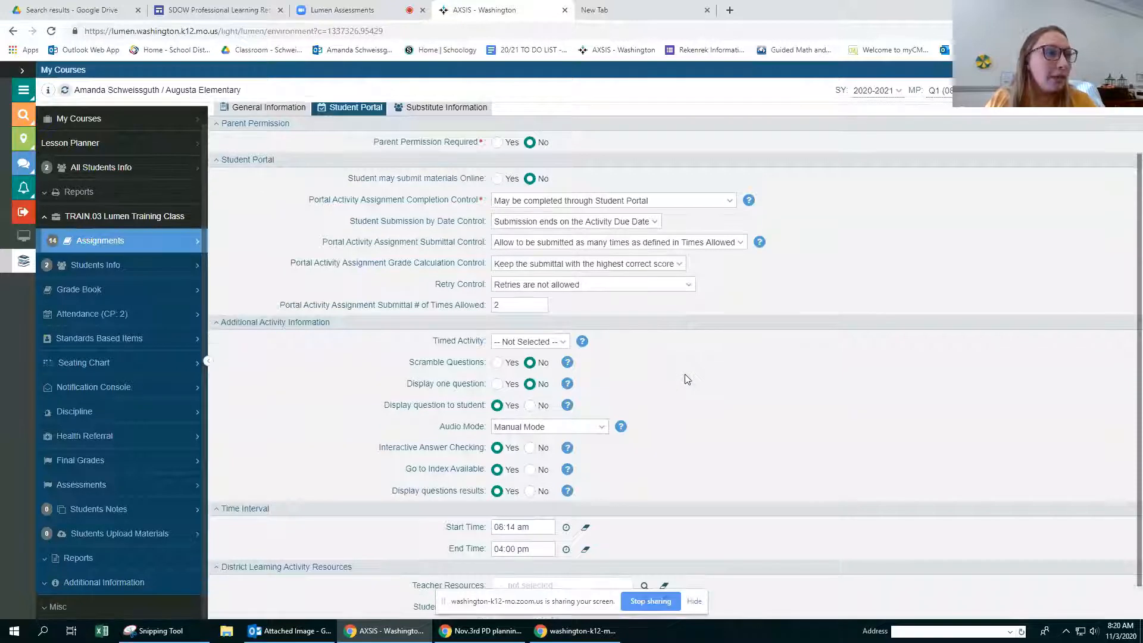
pyautogui.scroll(2, 688, 379)
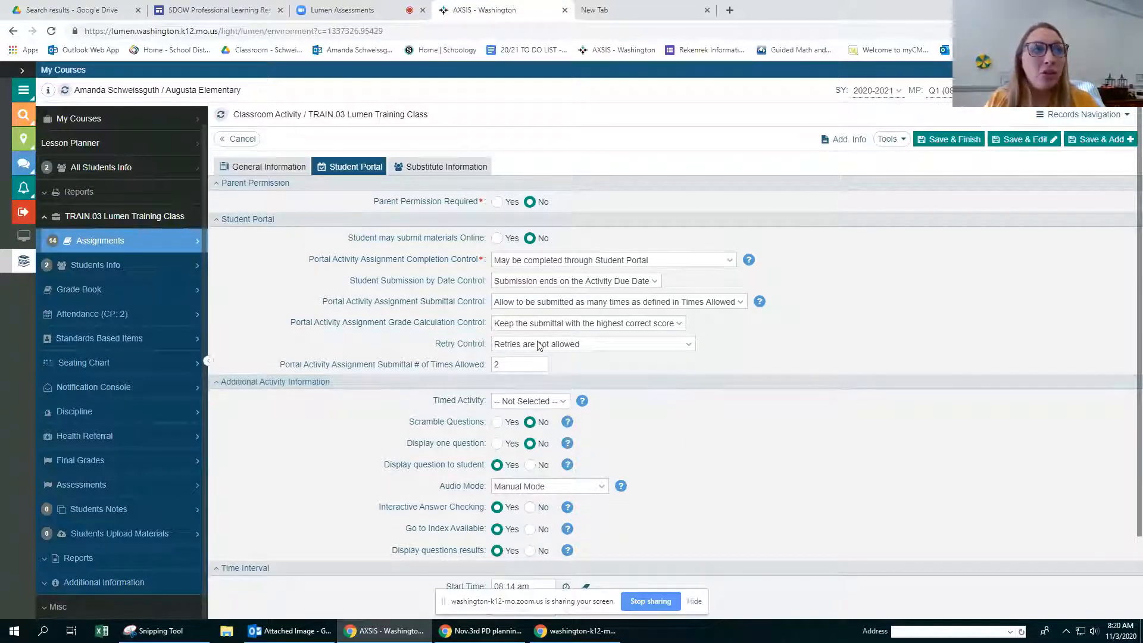
pyautogui.click(266, 169)
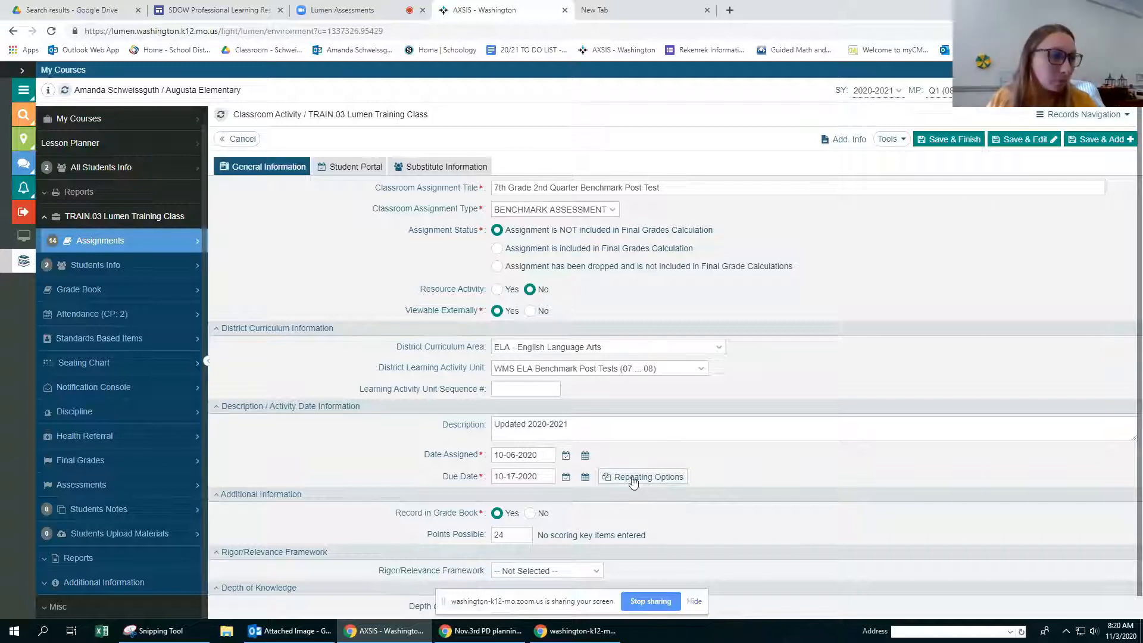
pyautogui.scroll(-1, 633, 479)
pyautogui.scroll(1, 638, 471)
pyautogui.click(356, 171)
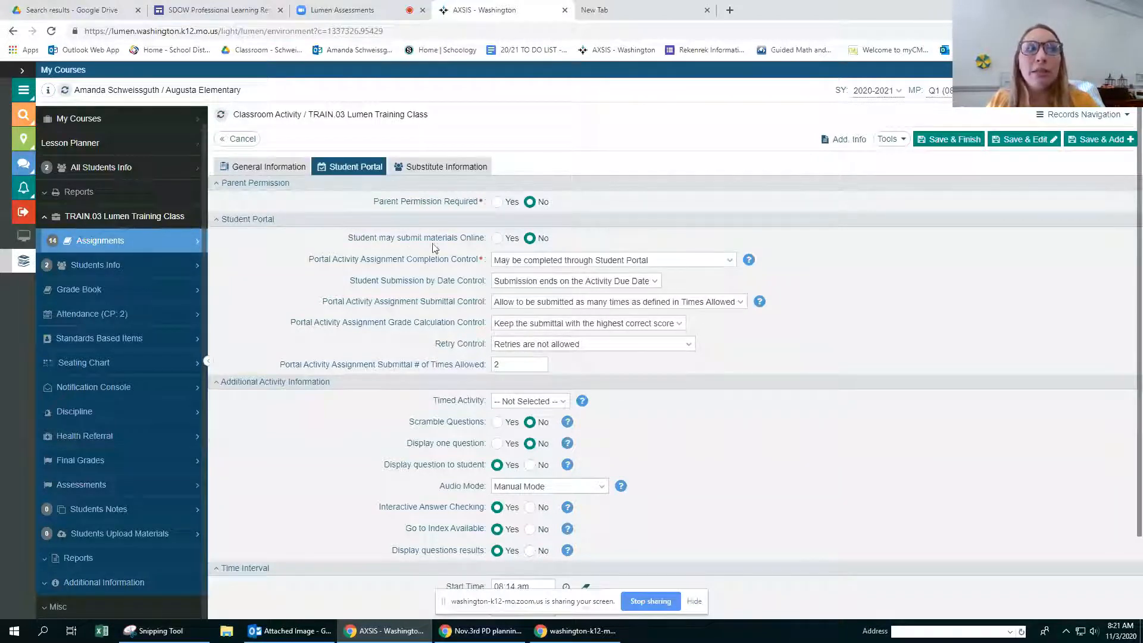
# Step: Allow students to submit materials online and keep the completion control at "May be completed through Student Portal"
pyautogui.click(496, 238)
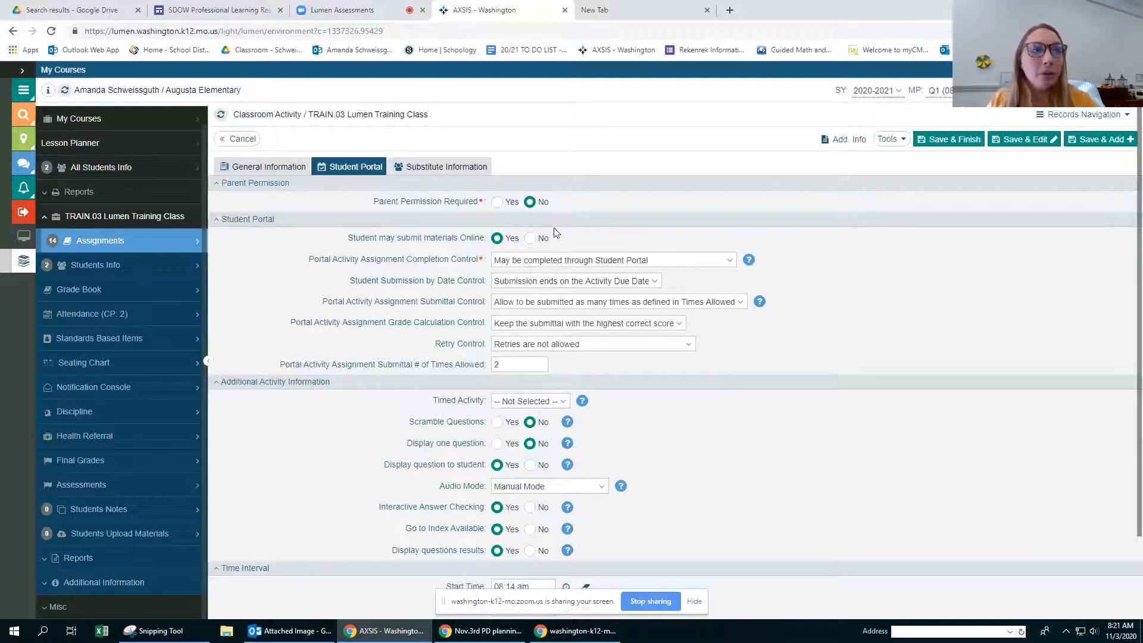
pyautogui.click(637, 261)
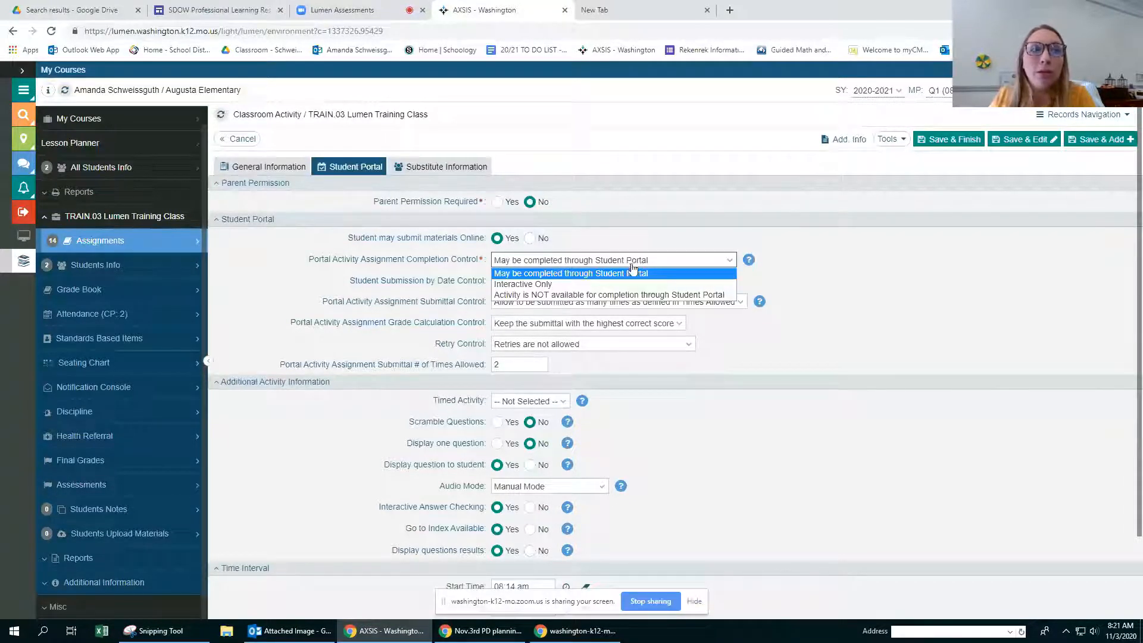
pyautogui.click(629, 274)
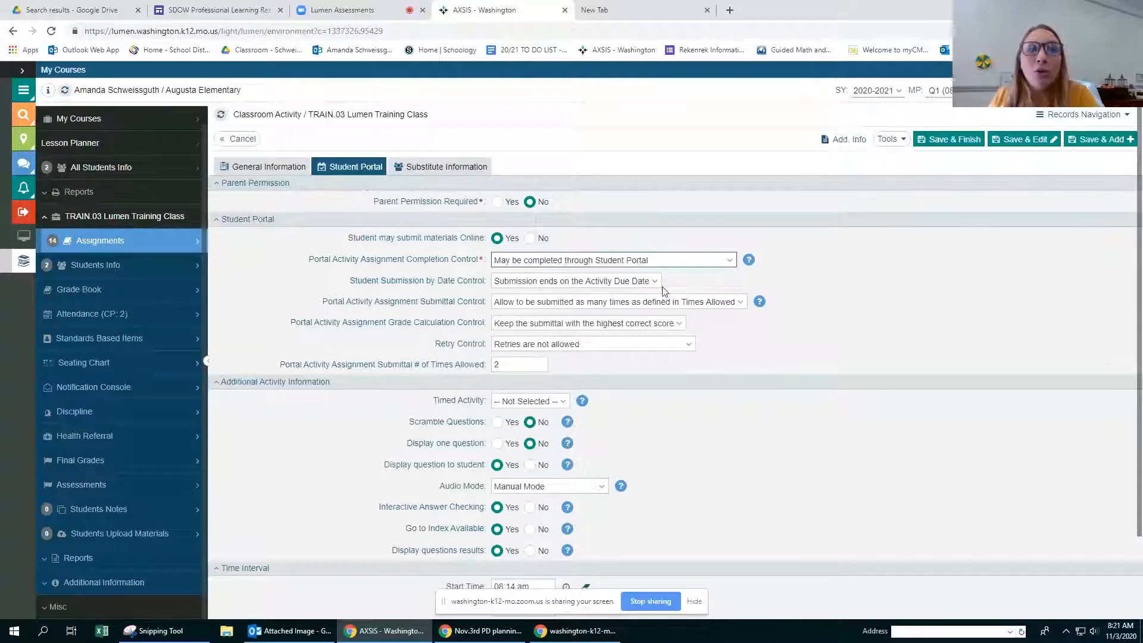
# Step: Set the Student Submission by Date Control to "Submission closed by Instructor"
pyautogui.click(653, 282)
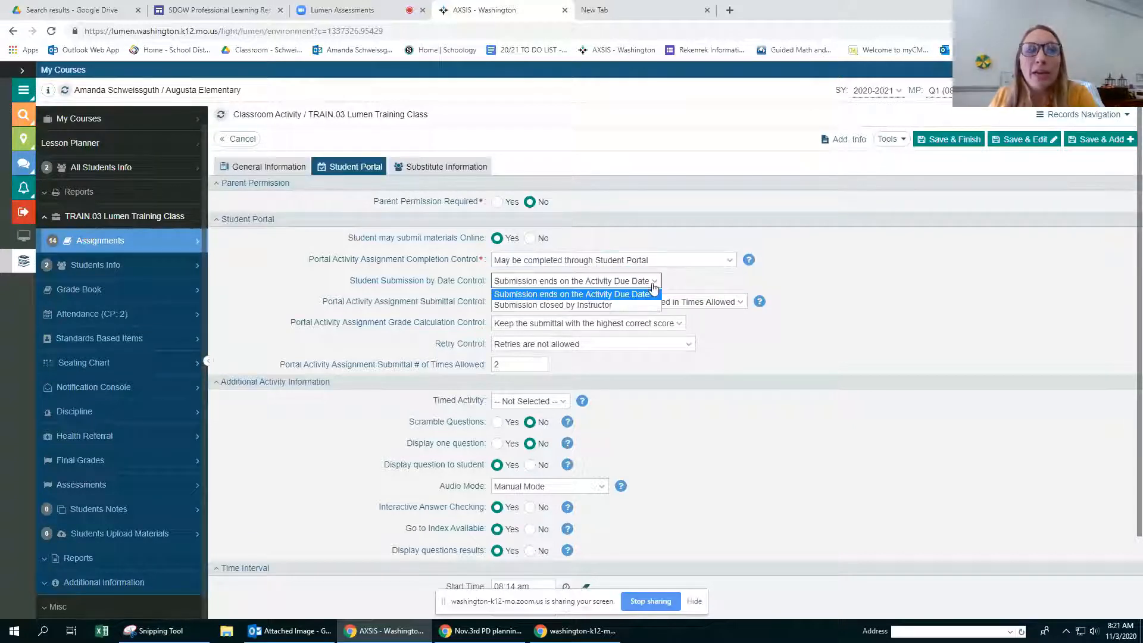
pyautogui.click(519, 307)
pyautogui.scroll(-1, 851, 382)
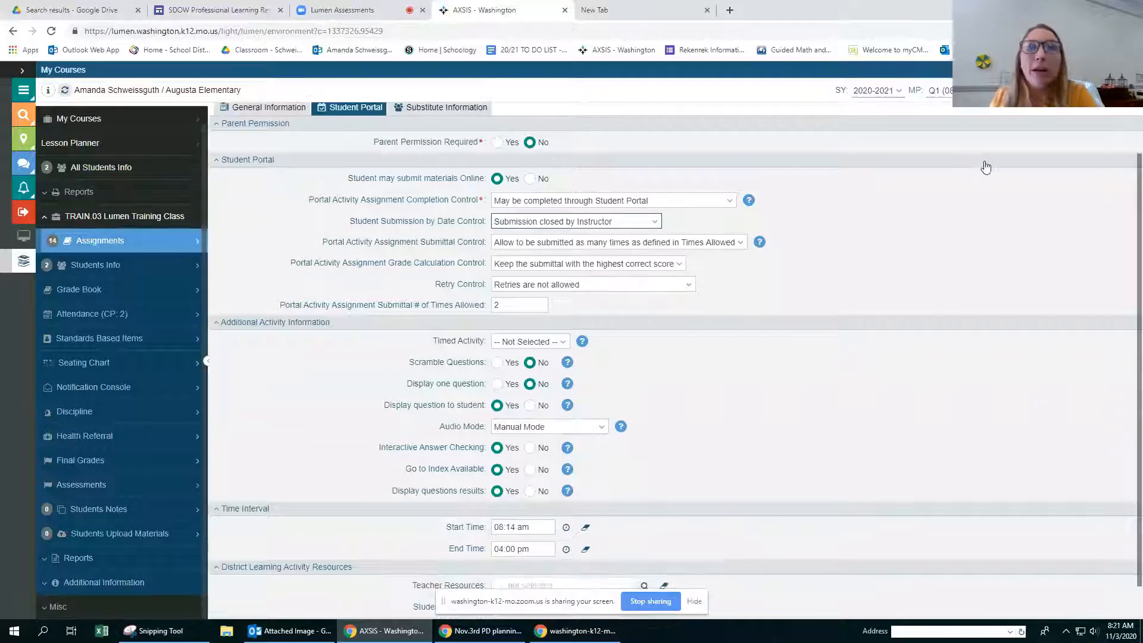
# Step: Clear the start and end times of the assignment's time interval, then save and finish the assignment
pyautogui.scroll(1, 986, 166)
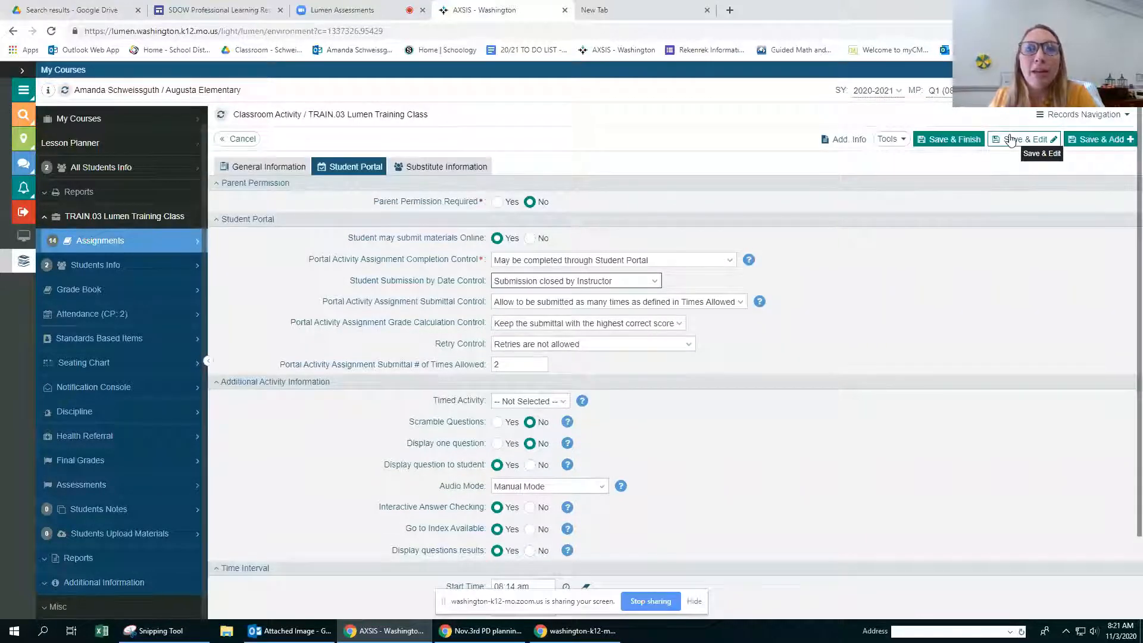
pyautogui.scroll(-1, 603, 512)
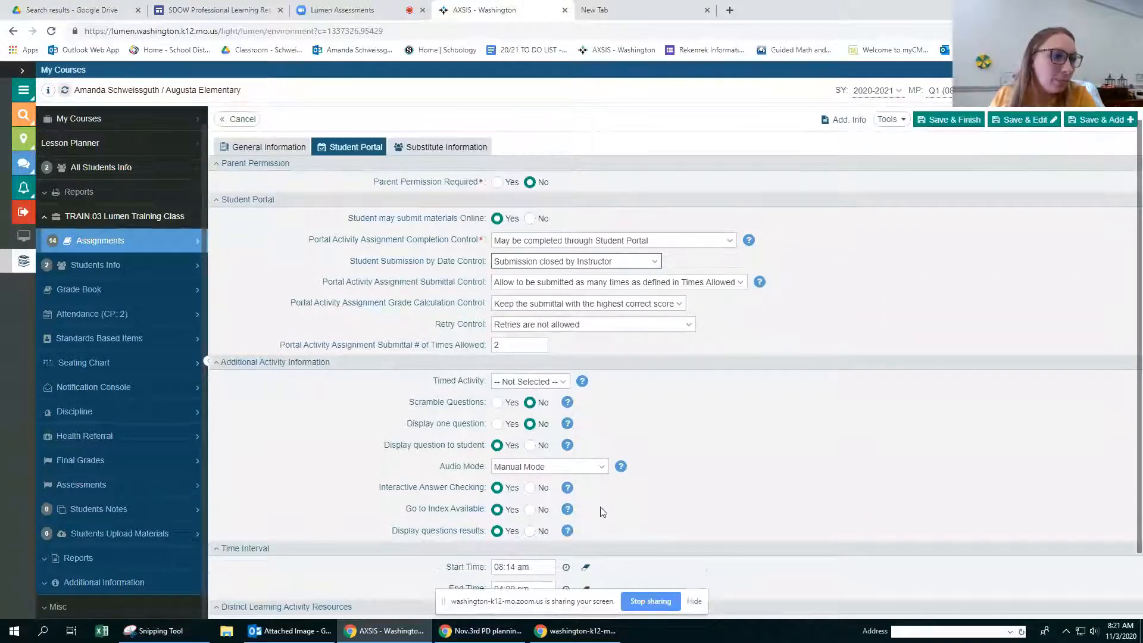
pyautogui.scroll(-1, 602, 512)
pyautogui.click(586, 512)
pyautogui.click(586, 489)
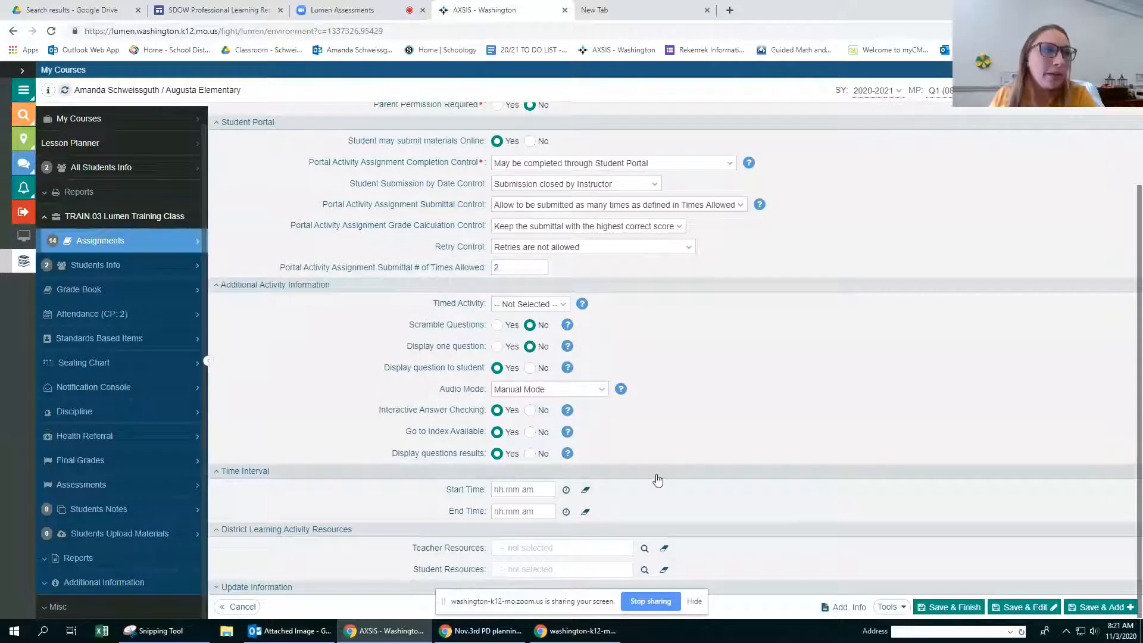
pyautogui.scroll(2, 657, 480)
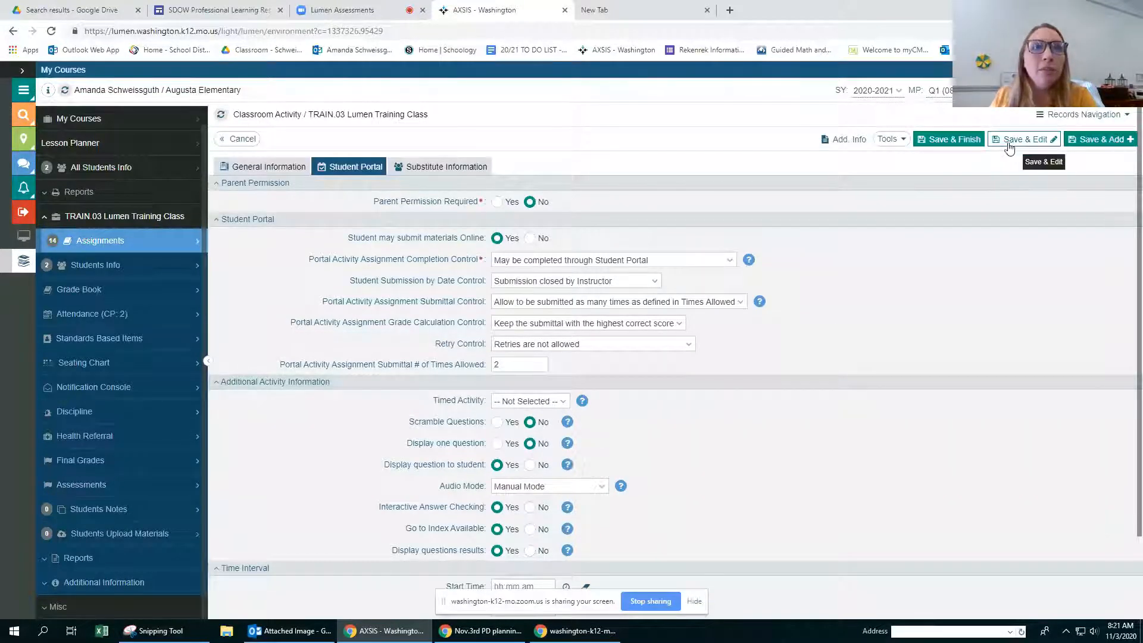
pyautogui.click(965, 142)
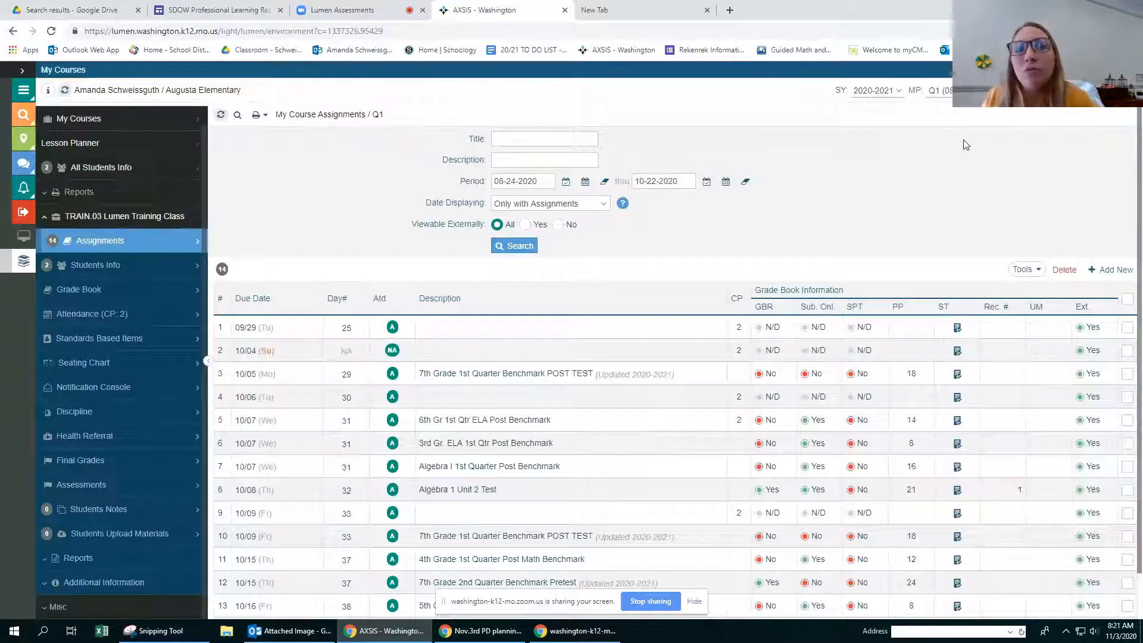
# Step: Examine the learning activity units available for adding district curriculum activities, then return to the course assignments without adding any
pyautogui.click(1026, 269)
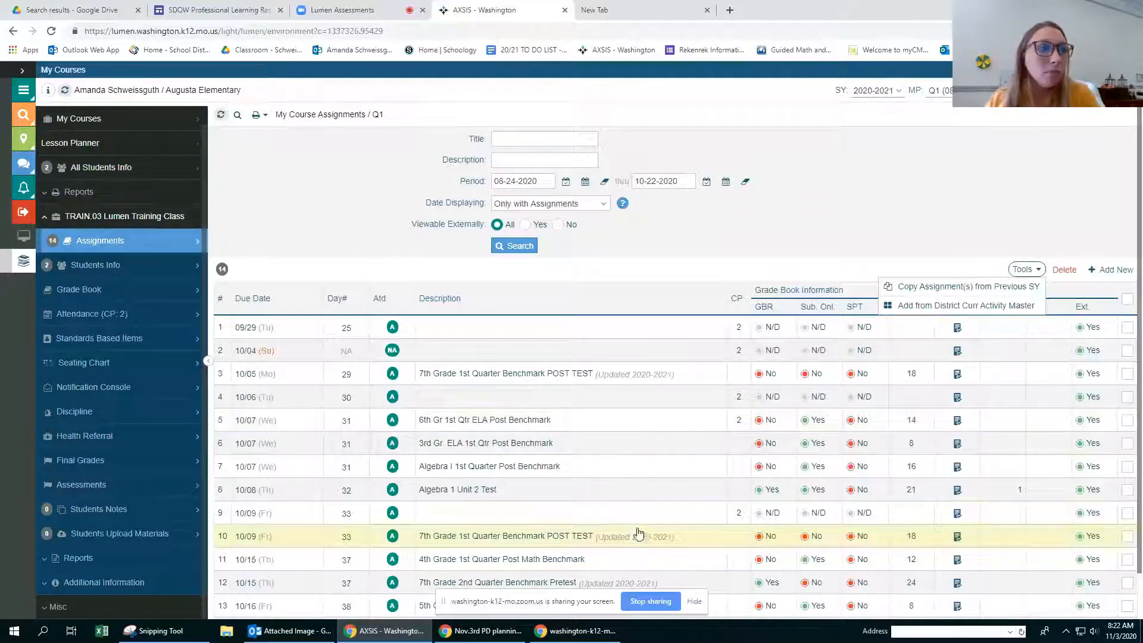
pyautogui.scroll(-1, 666, 435)
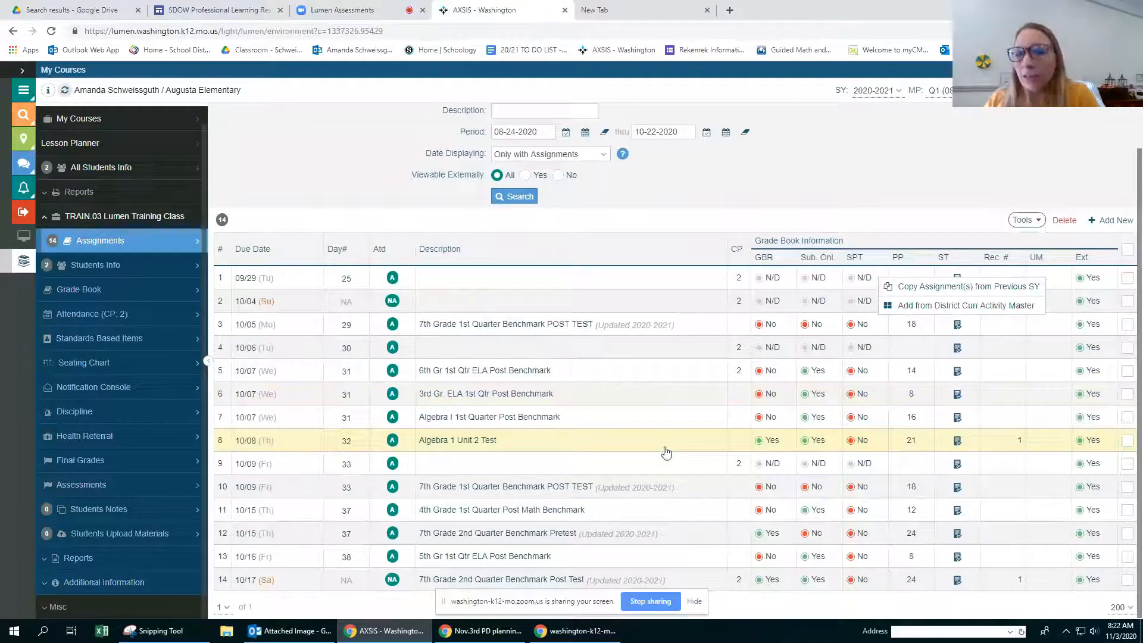
pyautogui.scroll(1, 578, 460)
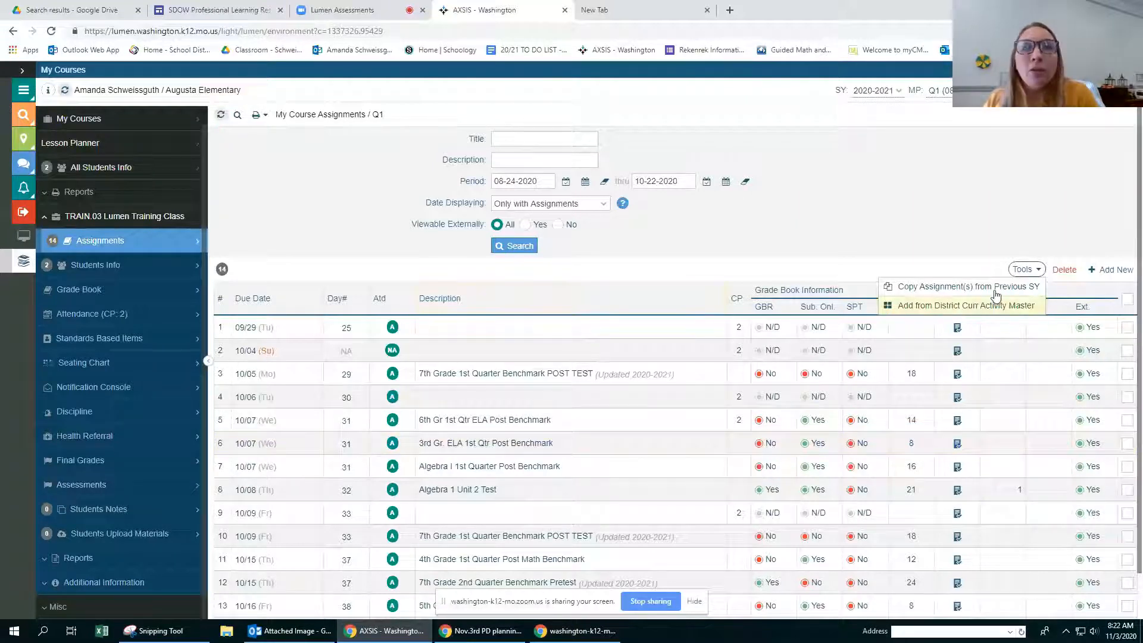
pyautogui.click(966, 304)
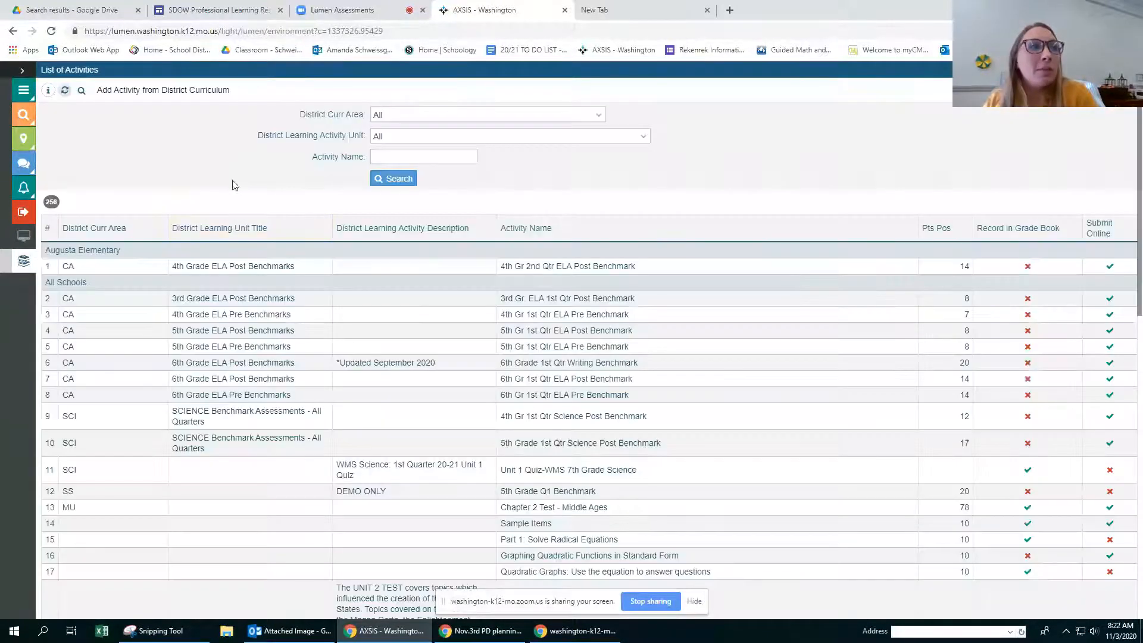
pyautogui.click(409, 140)
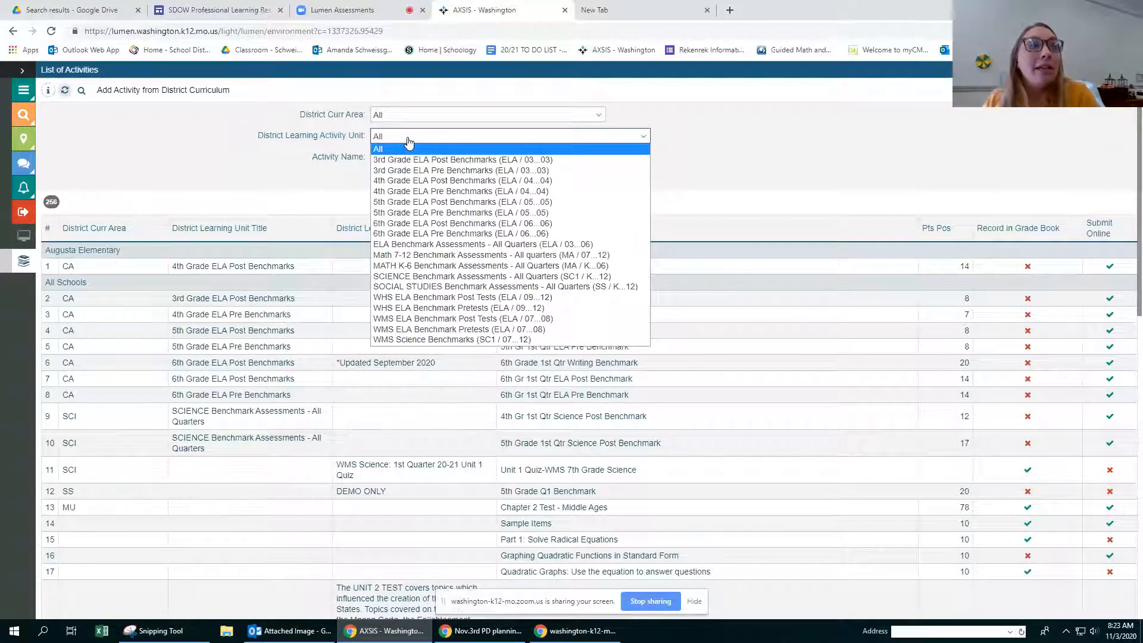
pyautogui.click(408, 139)
pyautogui.click(405, 143)
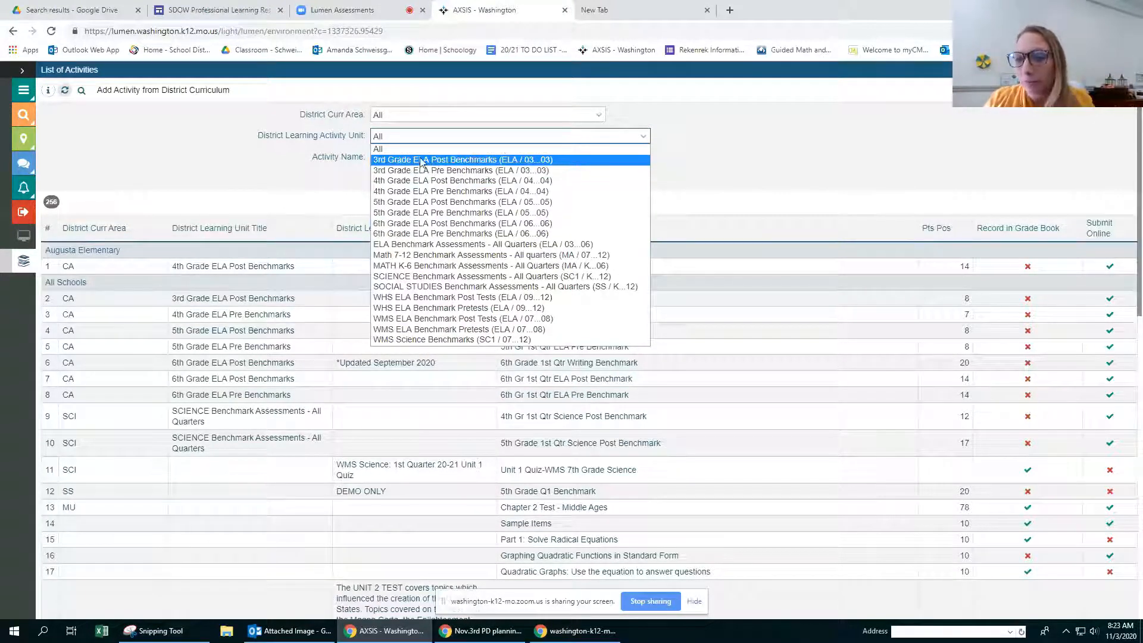
pyautogui.click(697, 142)
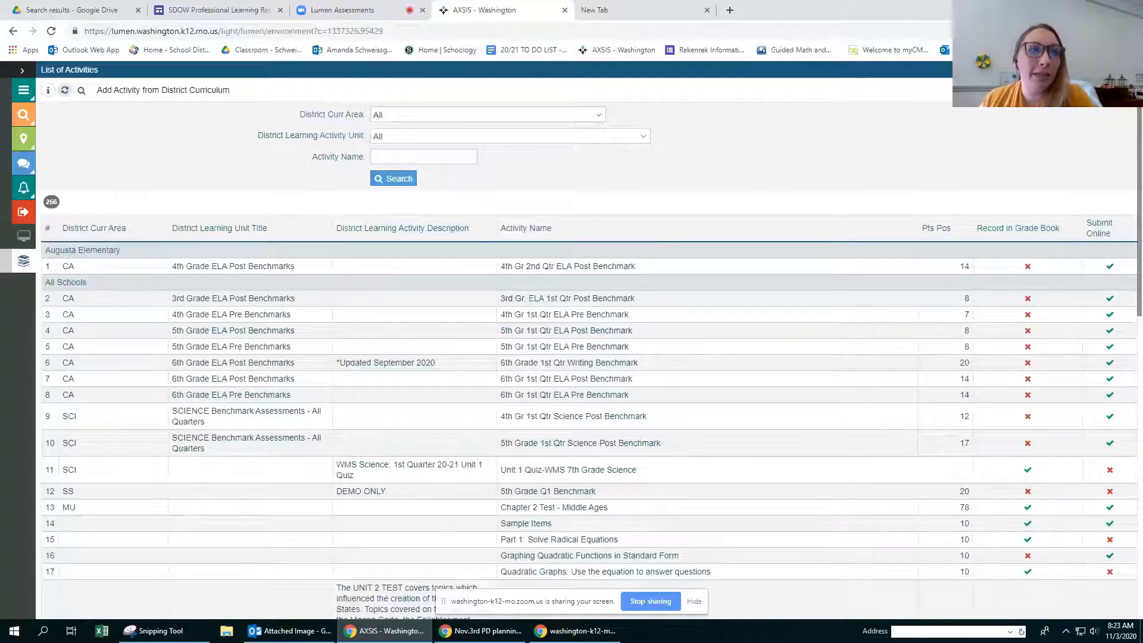
pyautogui.click(1130, 70)
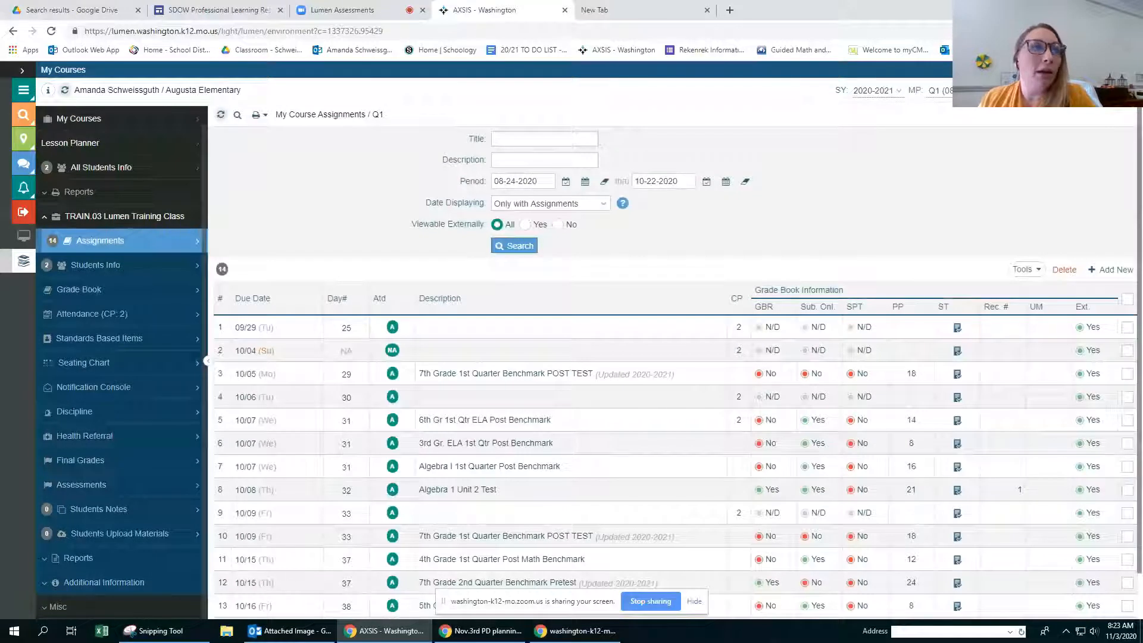
# Step: Open the training class's Grade Book and examine its display options and student tools, including the On-Line Access Assistant
pyautogui.click(66, 291)
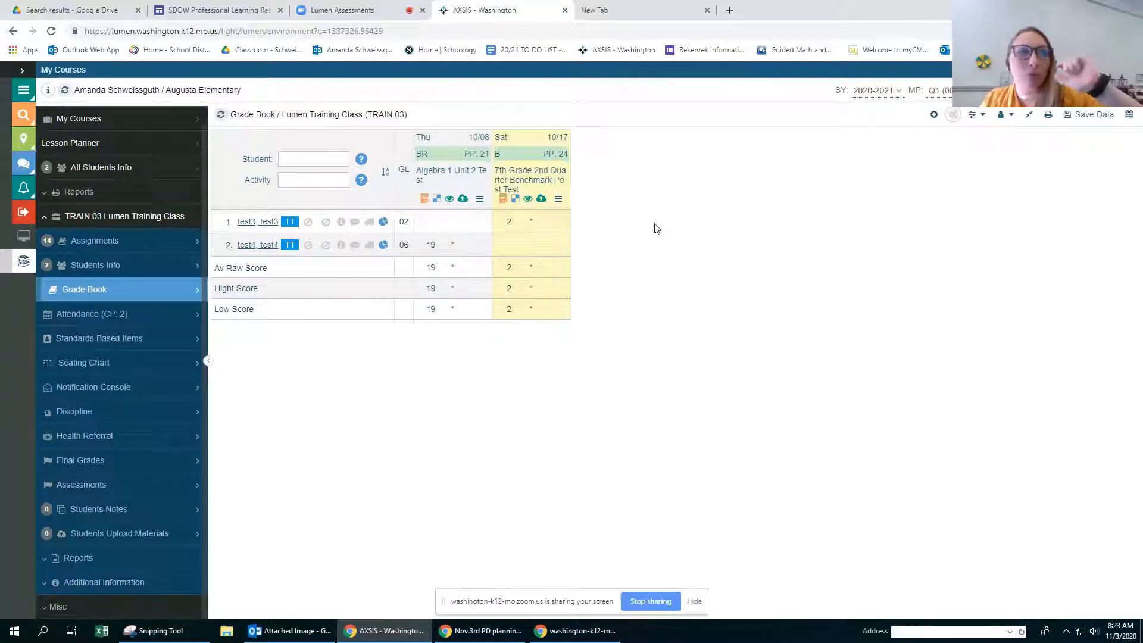
pyautogui.click(982, 119)
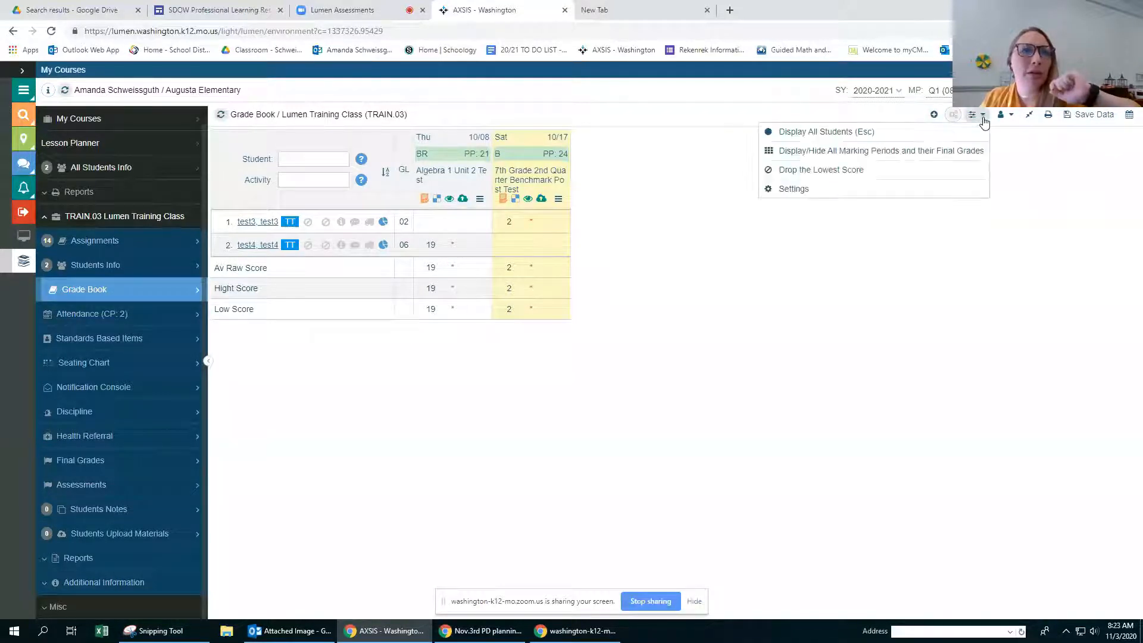
pyautogui.click(1011, 116)
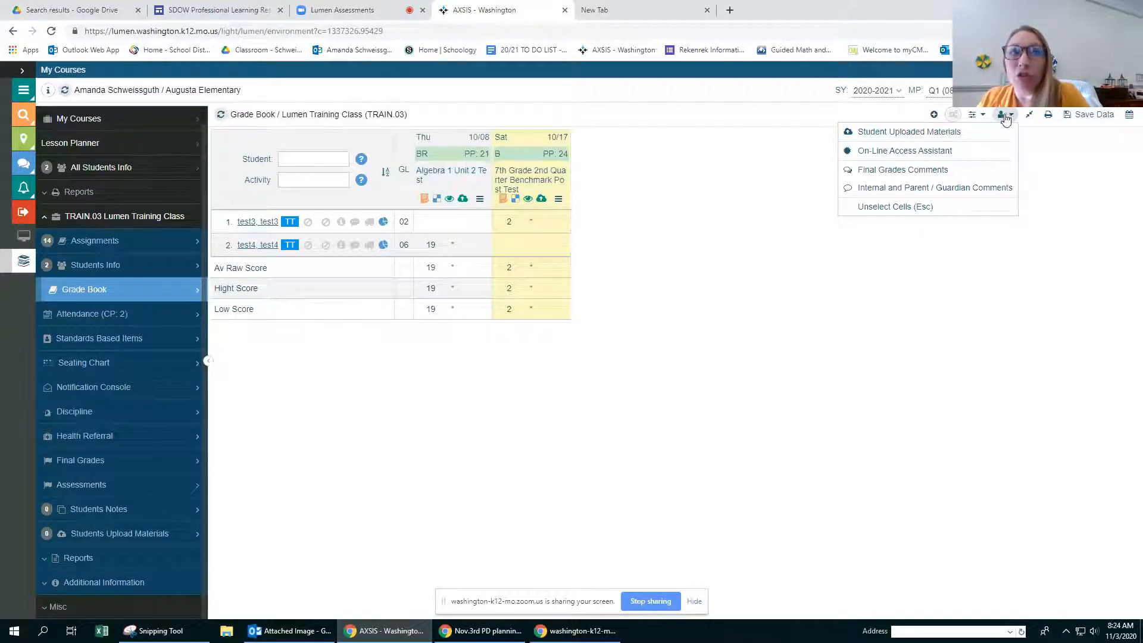
pyautogui.click(904, 154)
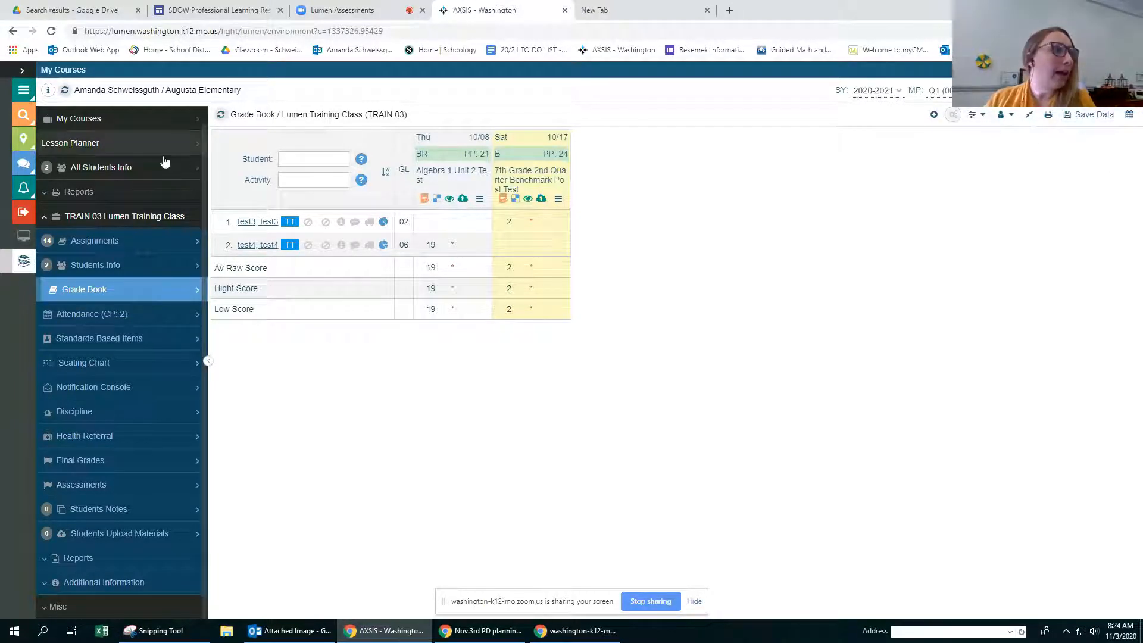
# Step: Log out of the teacher account and sign in as the test student, entering the student's login and password
pyautogui.click(23, 212)
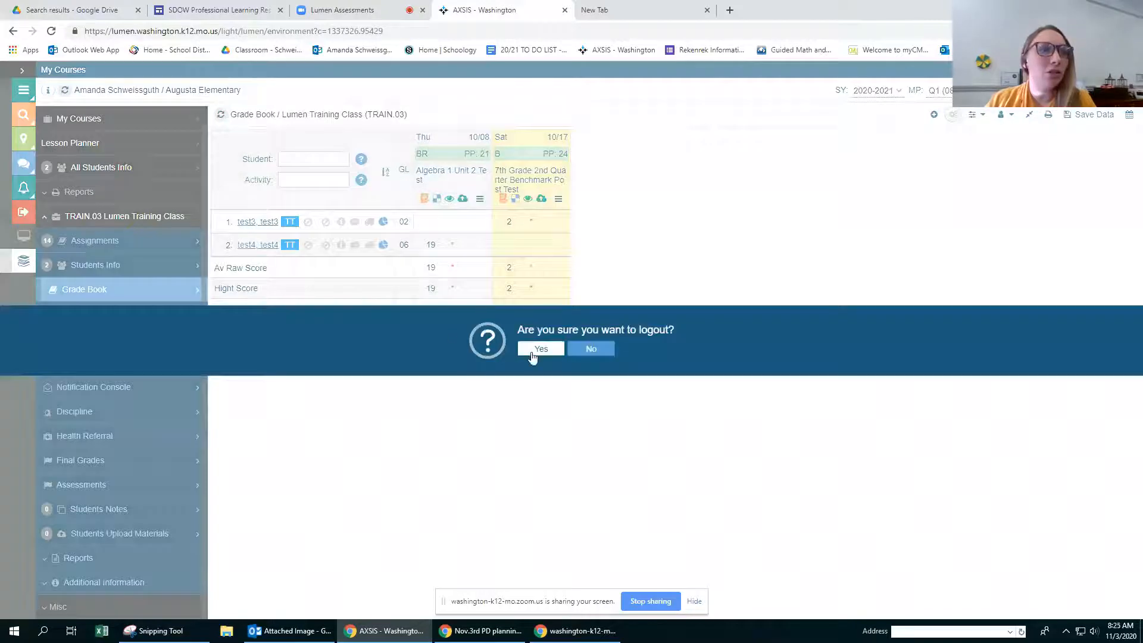
pyautogui.click(551, 348)
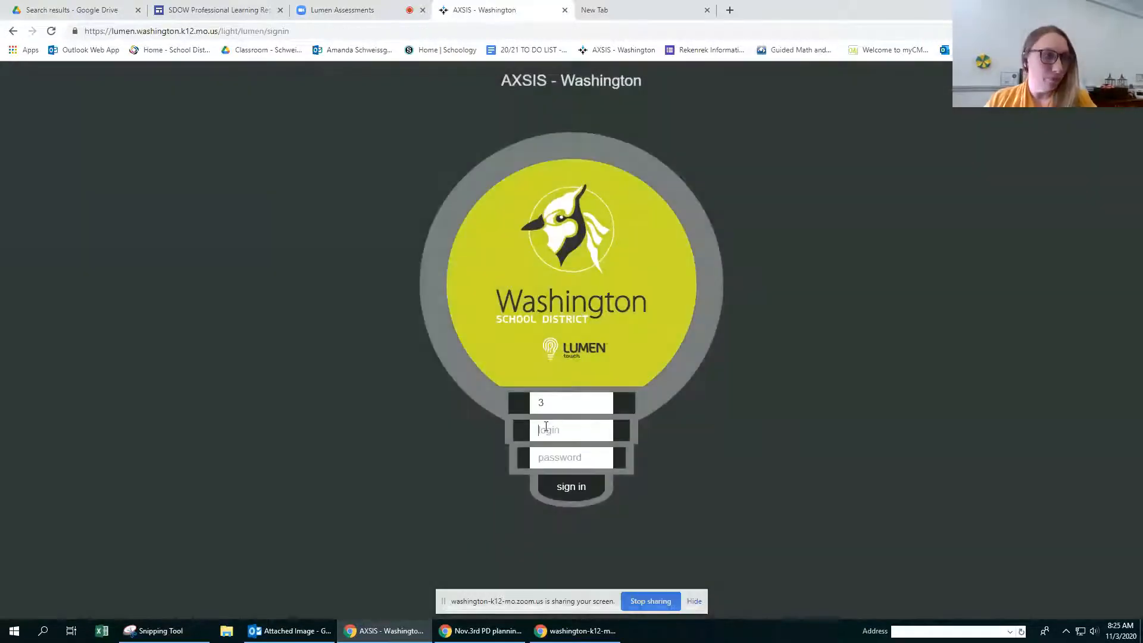
pyautogui.write('3t')
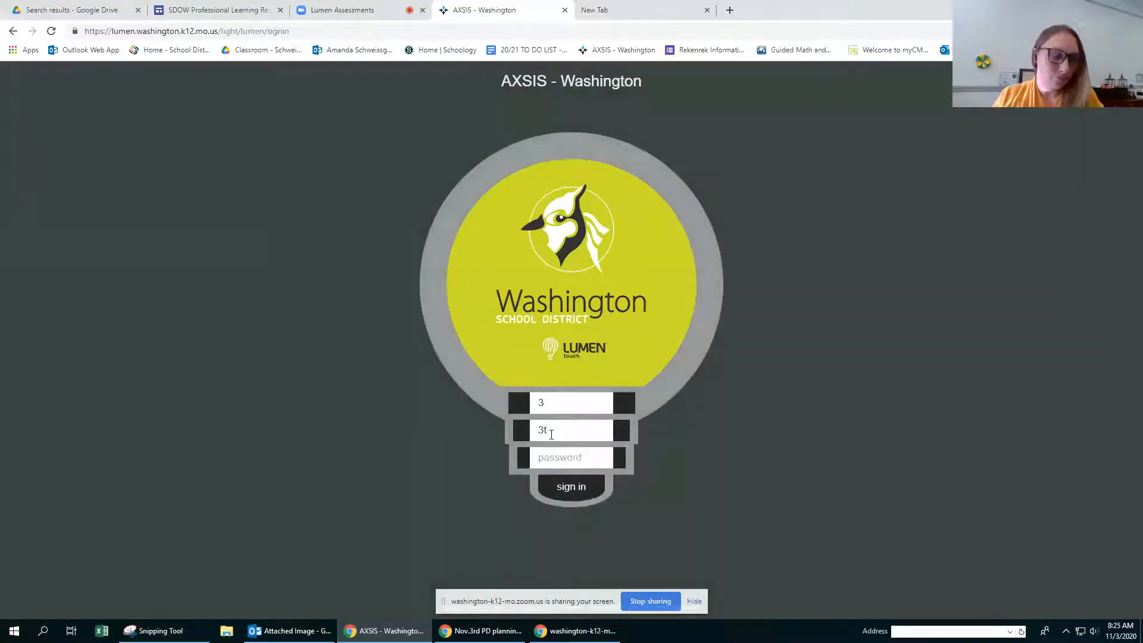
pyautogui.press('BackSpace')
pyautogui.write('1tetest3')
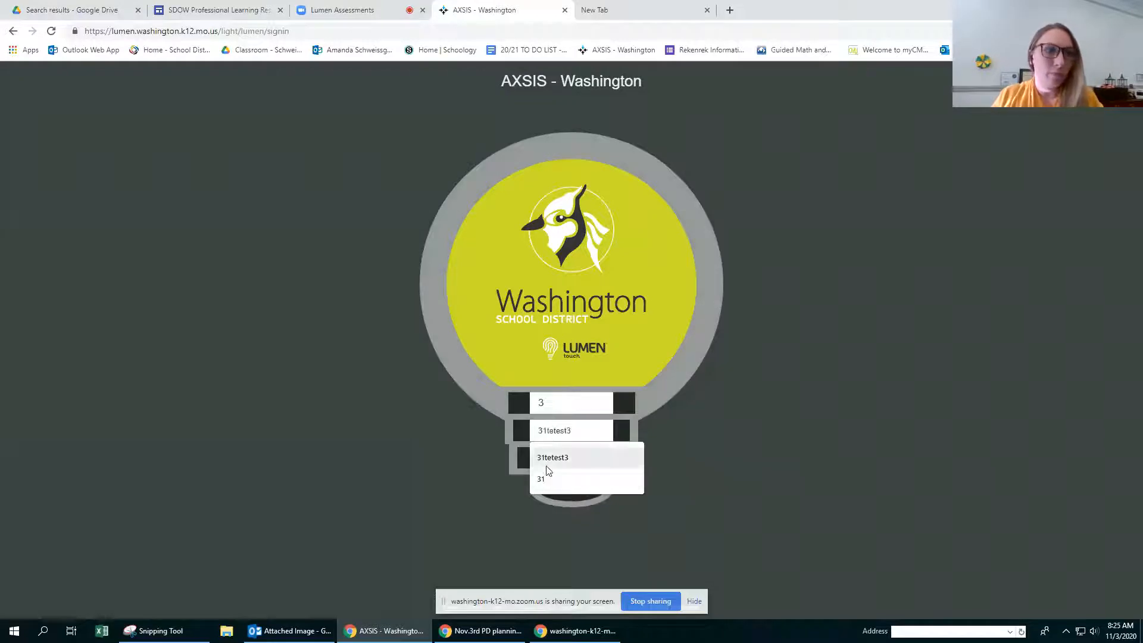
pyautogui.click(552, 458)
pyautogui.click(547, 463)
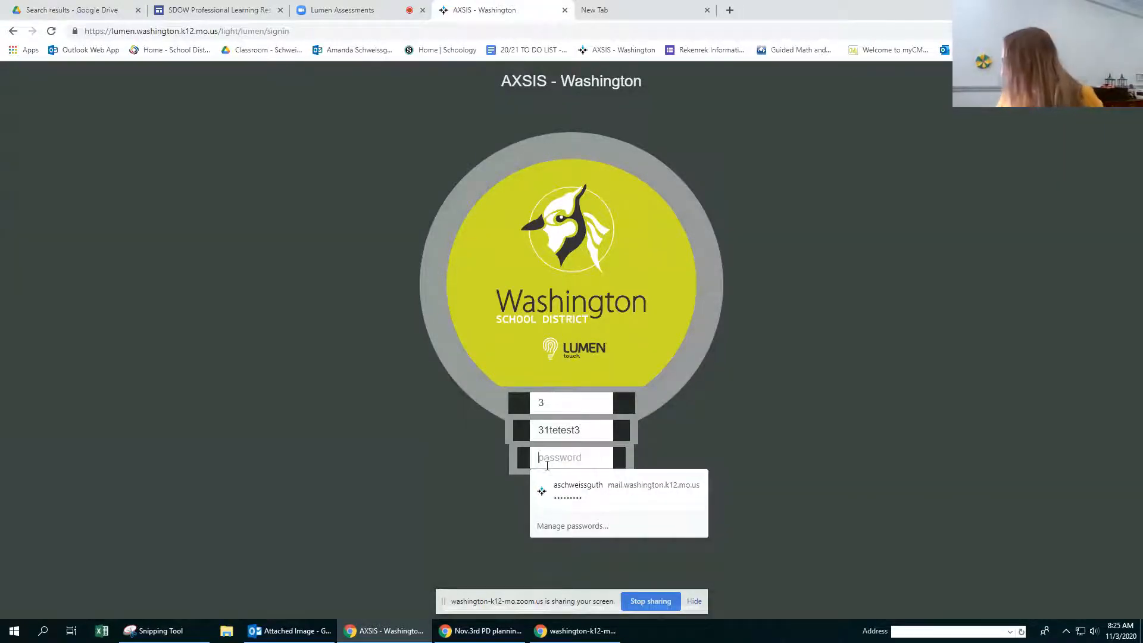
pyautogui.write('••')
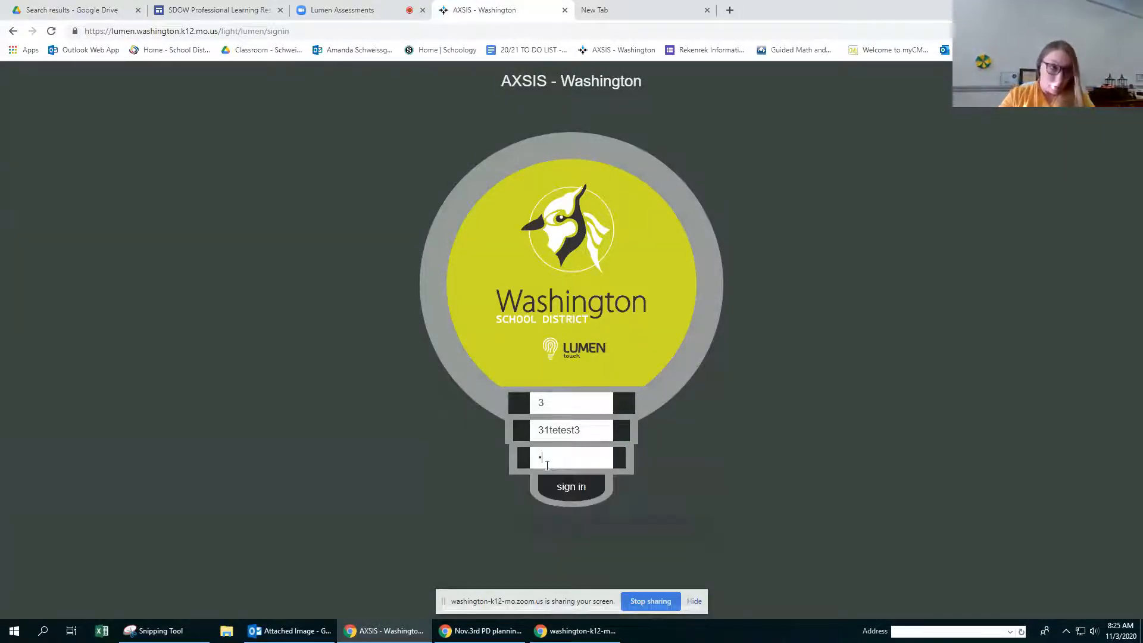
pyautogui.write('•••••')
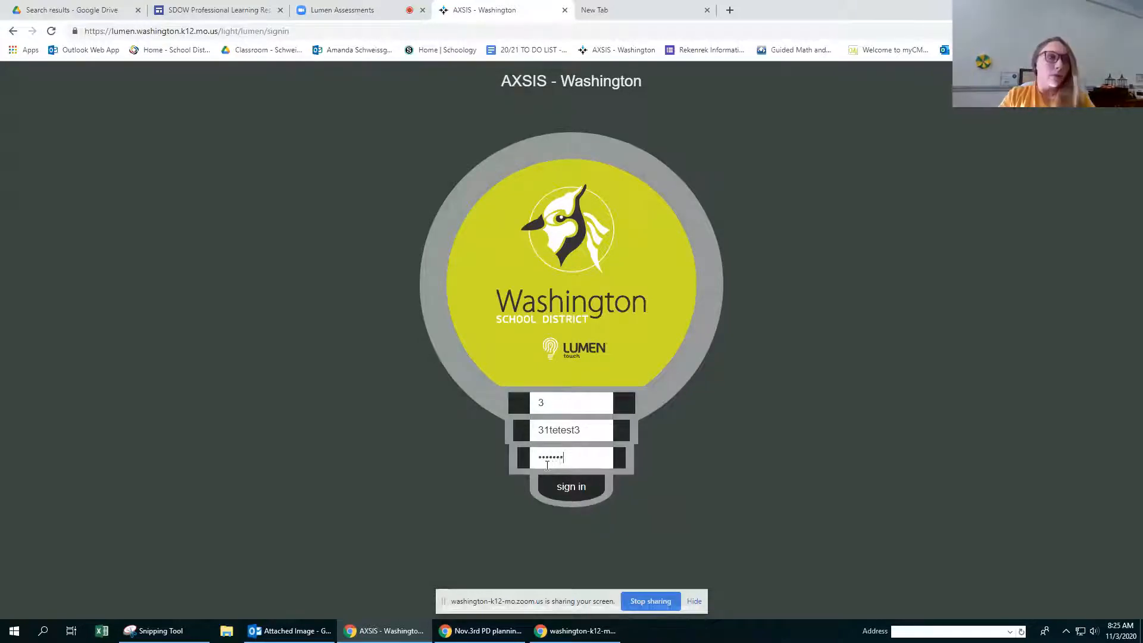
pyautogui.press('Return')
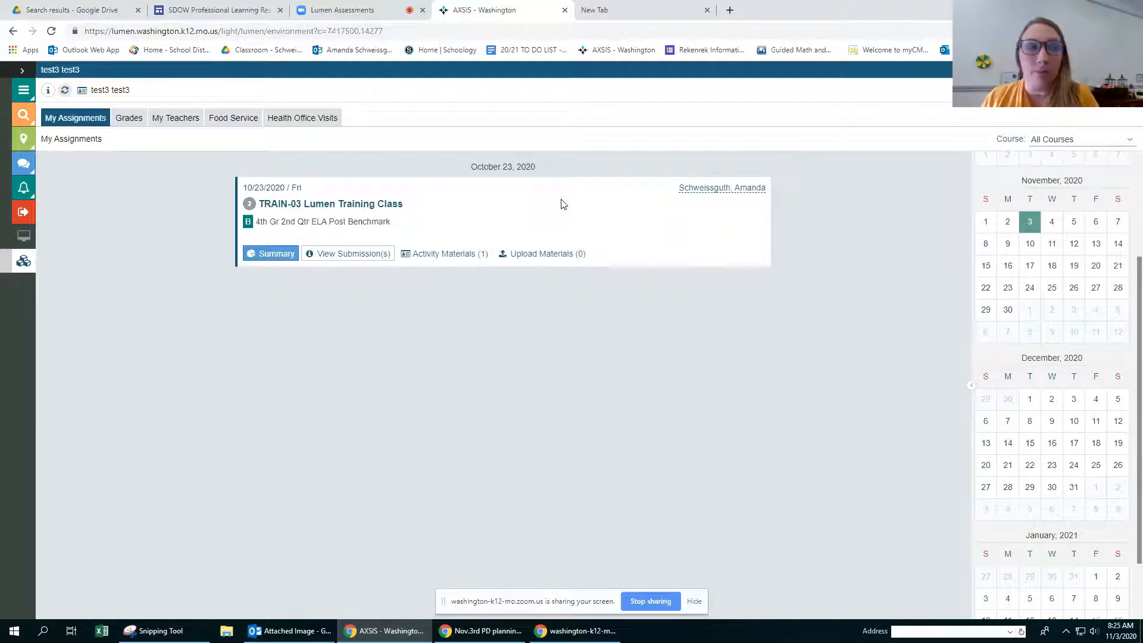
# Step: View the student's submissions for the 4th Gr 2nd Qtr ELA Post Benchmark, then return to the assignment list
pyautogui.click(333, 254)
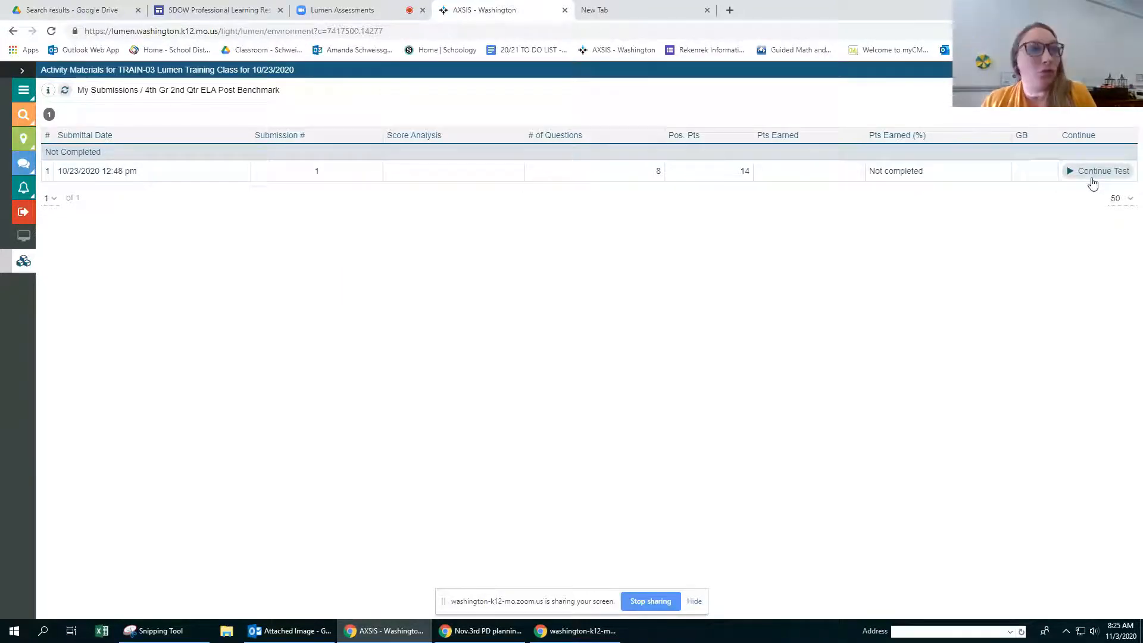
pyautogui.click(1131, 69)
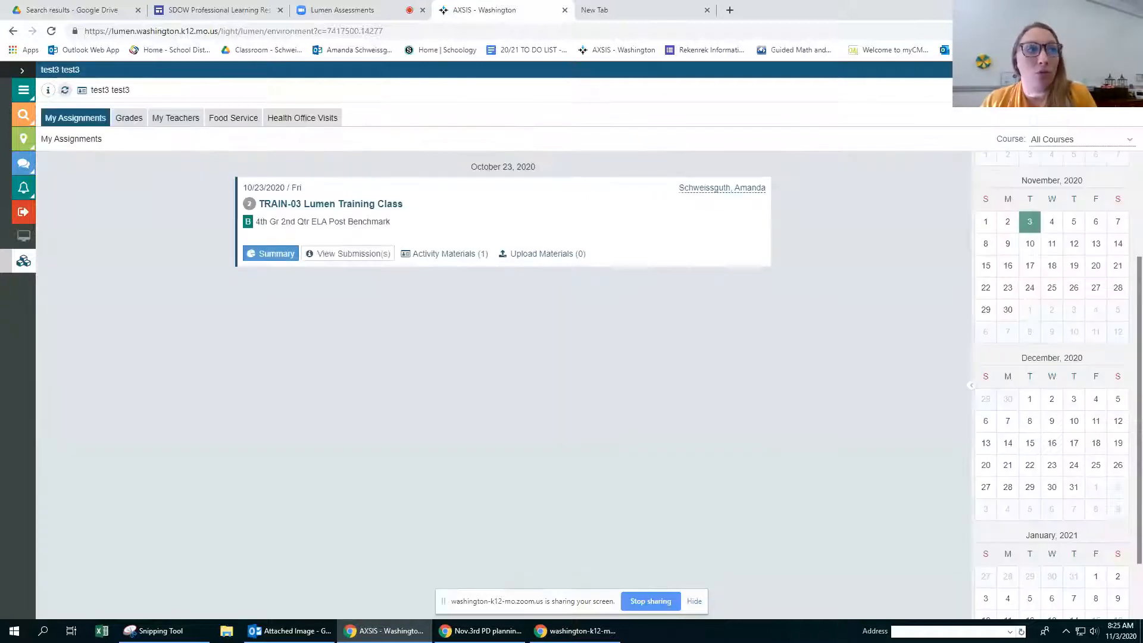
pyautogui.click(335, 250)
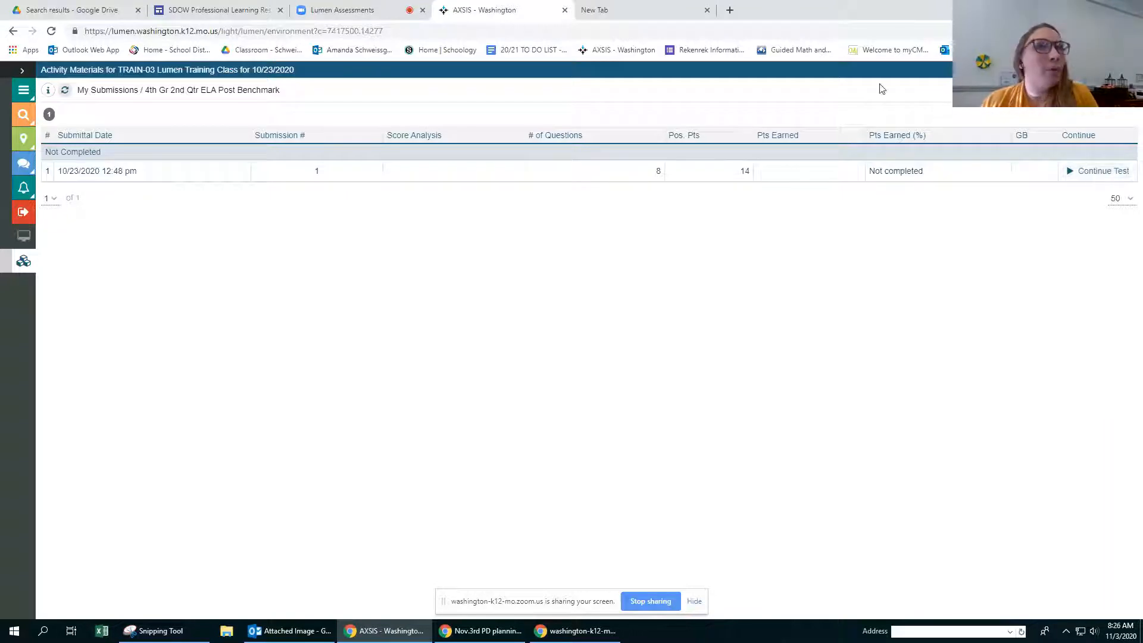
pyautogui.click(1131, 70)
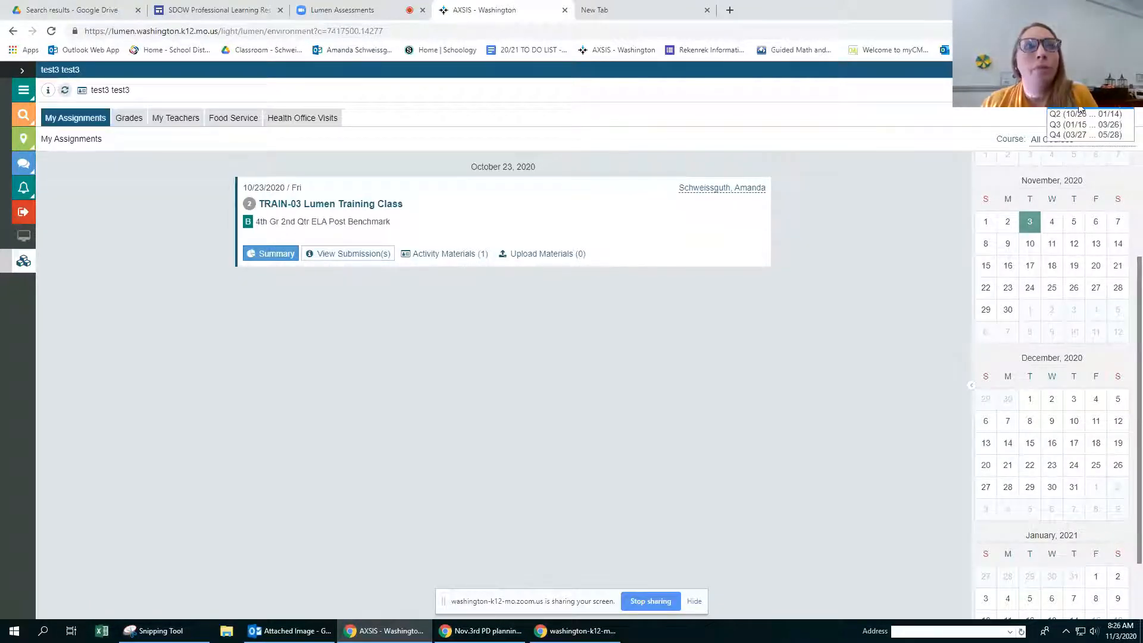
# Step: Show the Q1 assignments and start a new submission of the 7th Grade 2nd Quarter Benchmark Post Test
pyautogui.click(1081, 109)
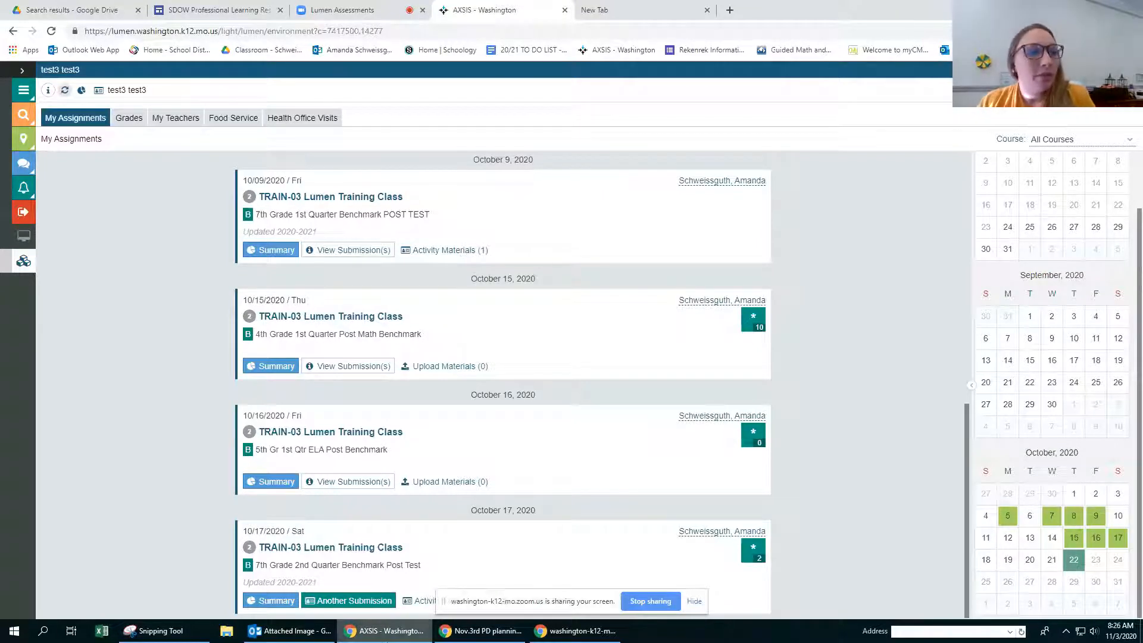
pyautogui.click(348, 606)
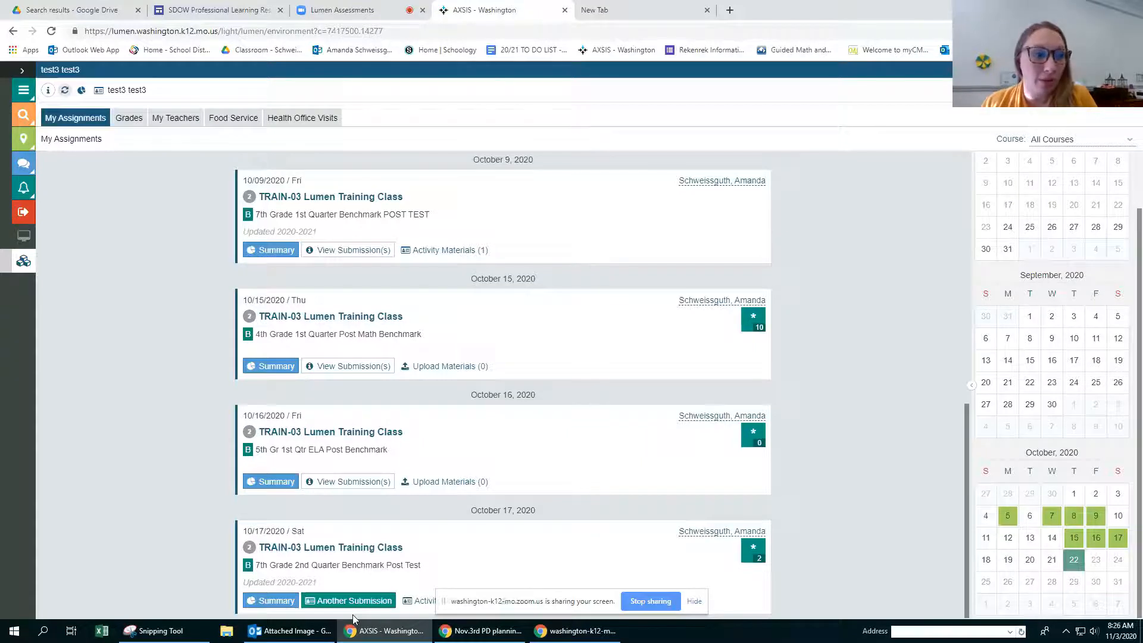
pyautogui.click(352, 601)
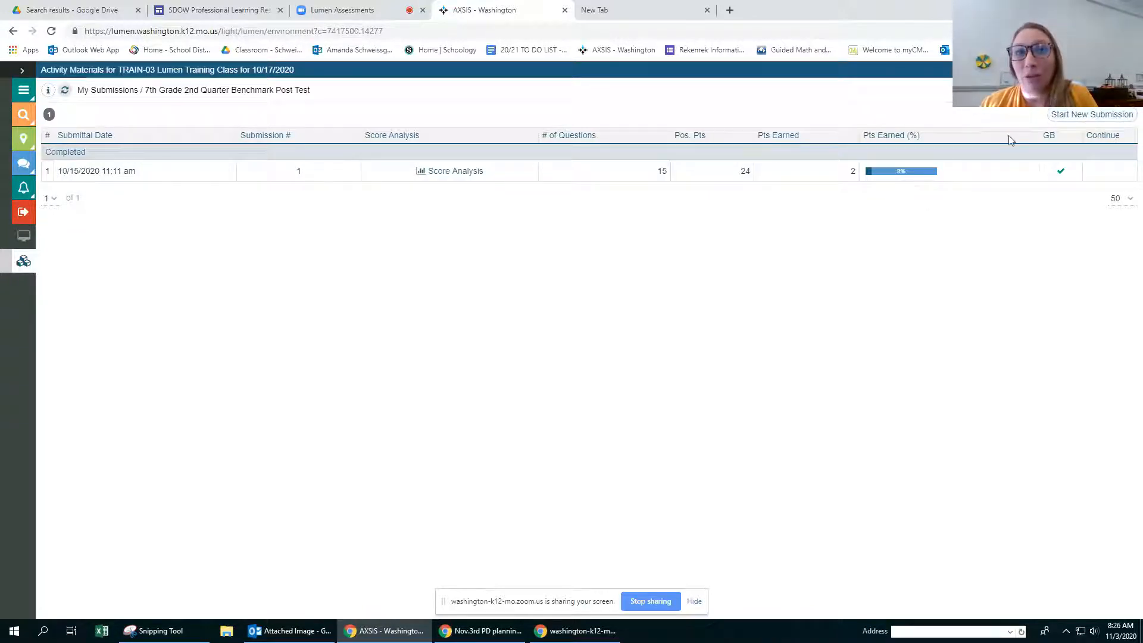
pyautogui.click(1075, 116)
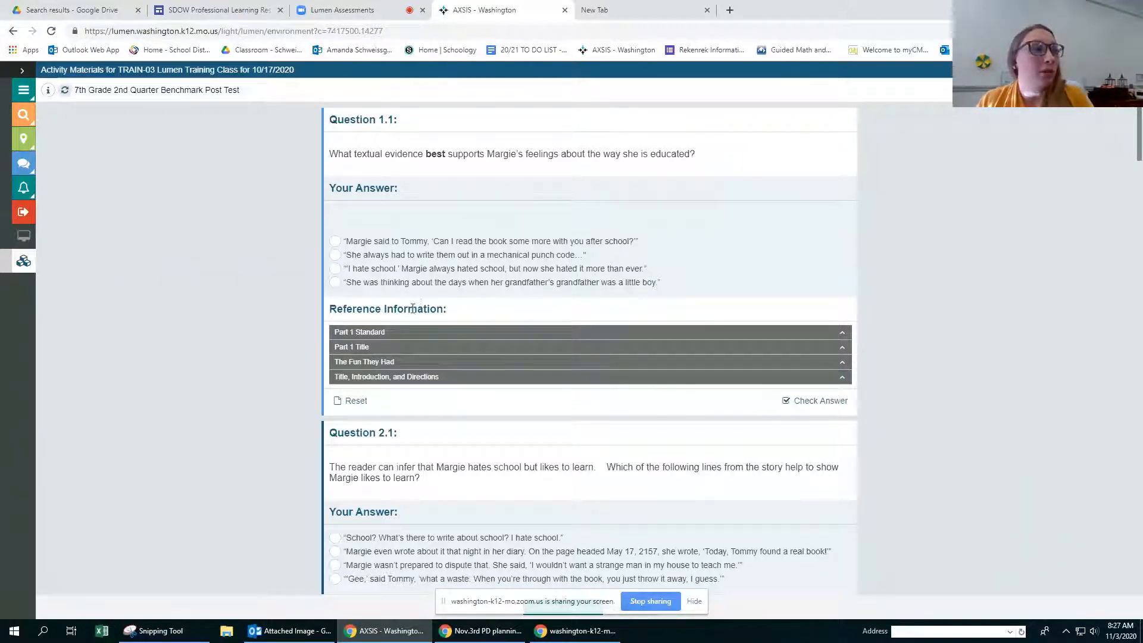
# Step: Look over the test questions, and expand and collapse the Part 1 Standard reference under Question 1.1
pyautogui.scroll(-1, 414, 295)
pyautogui.scroll(1, 441, 316)
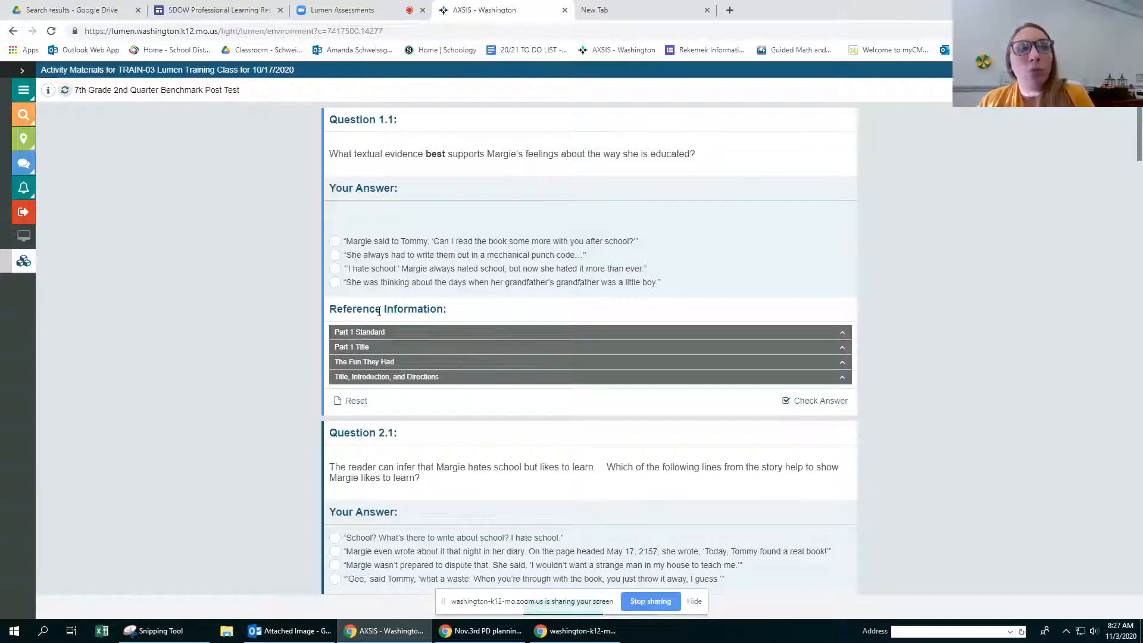
pyautogui.click(349, 334)
pyautogui.click(349, 333)
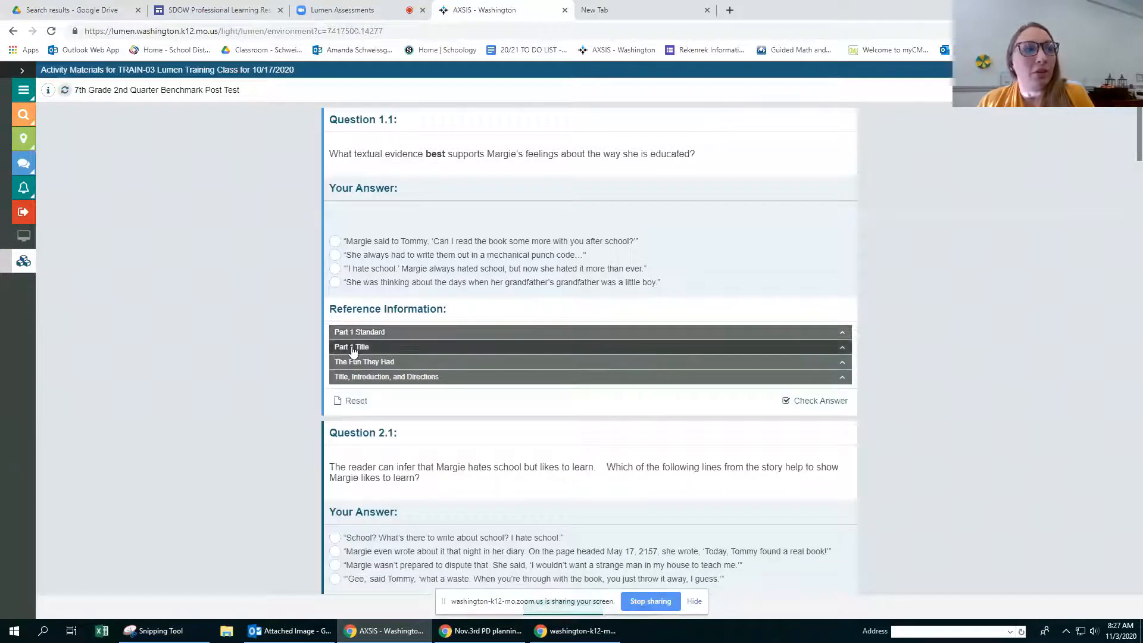
# Step: Expand the reference passage "The Fun They Had" under Question 1.1 and look through the story
pyautogui.click(352, 363)
pyautogui.scroll(-5, 463, 374)
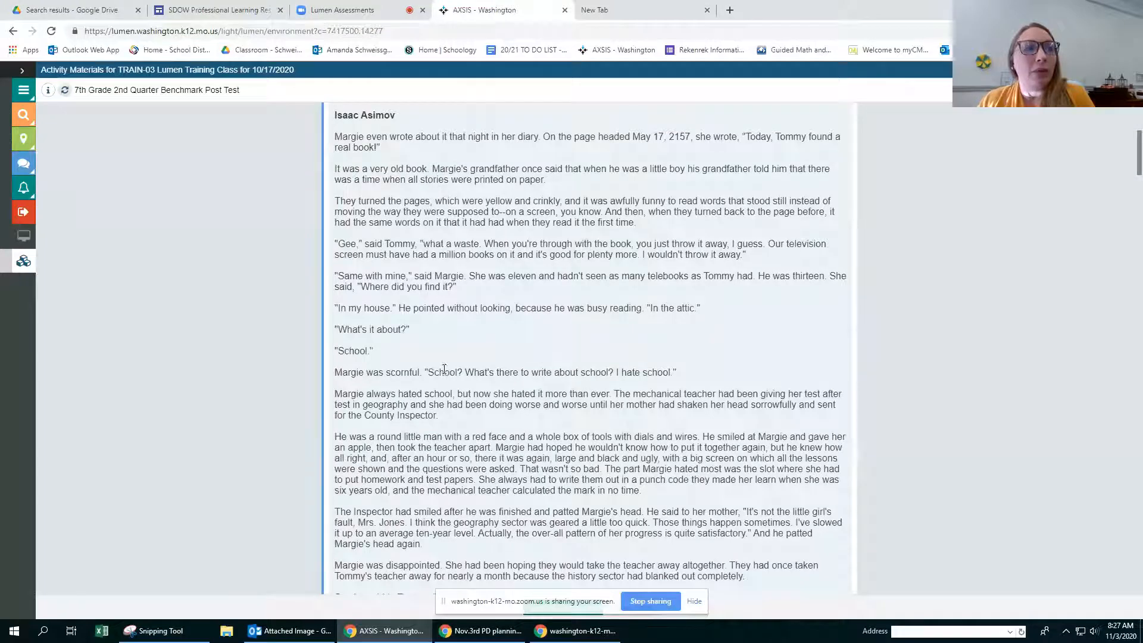
pyautogui.scroll(-5, 445, 372)
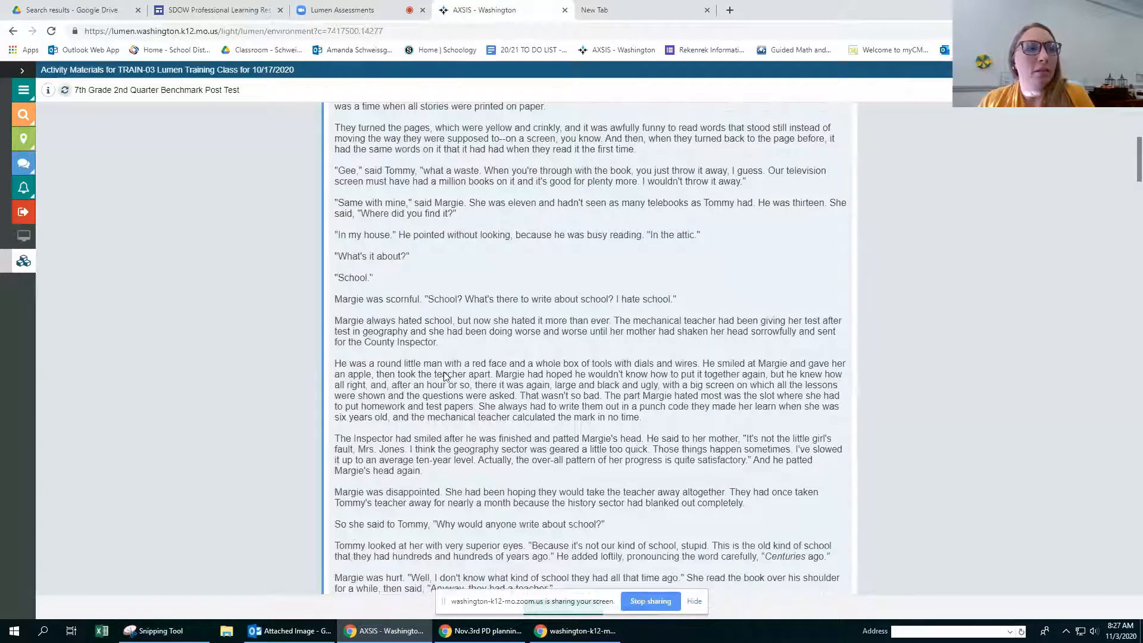
pyautogui.scroll(-6, 445, 375)
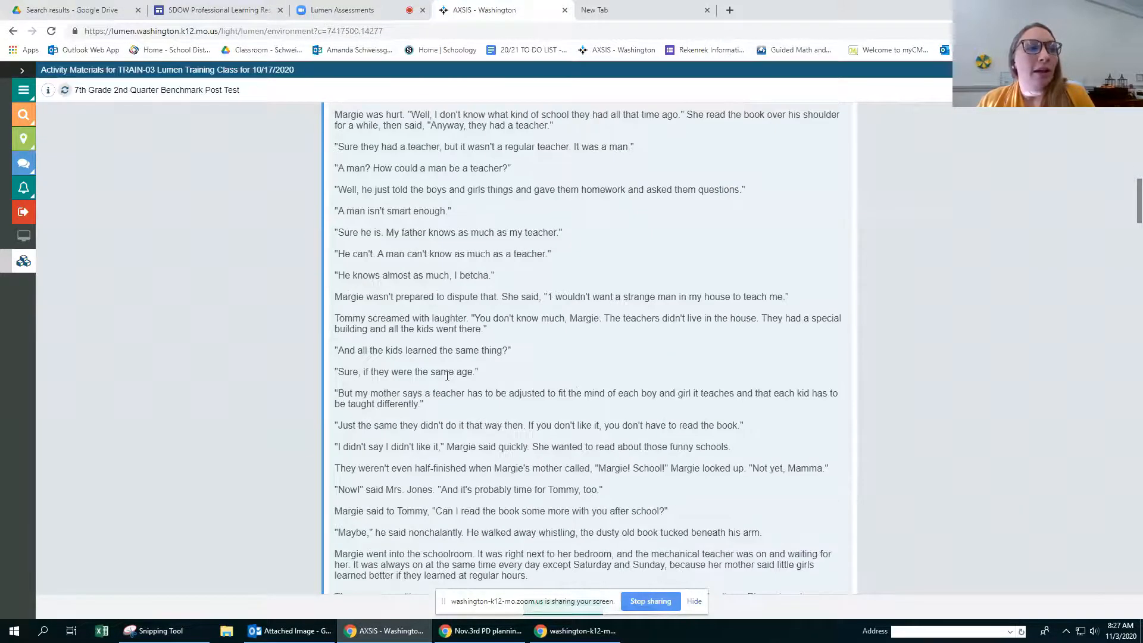
pyautogui.scroll(20, 450, 388)
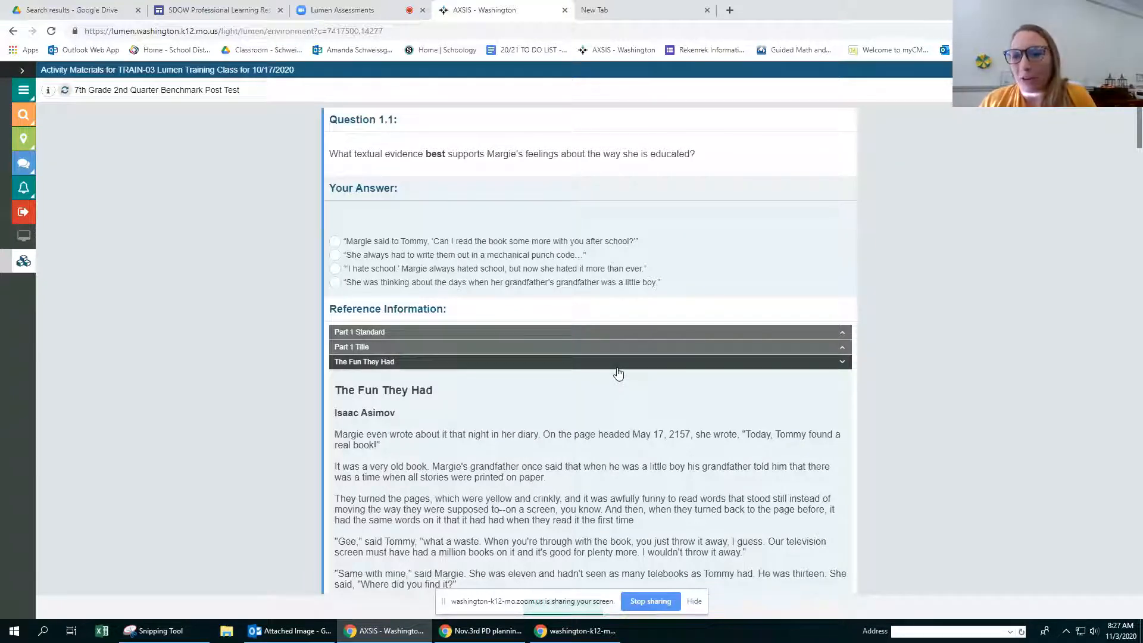
pyautogui.scroll(-1, 508, 398)
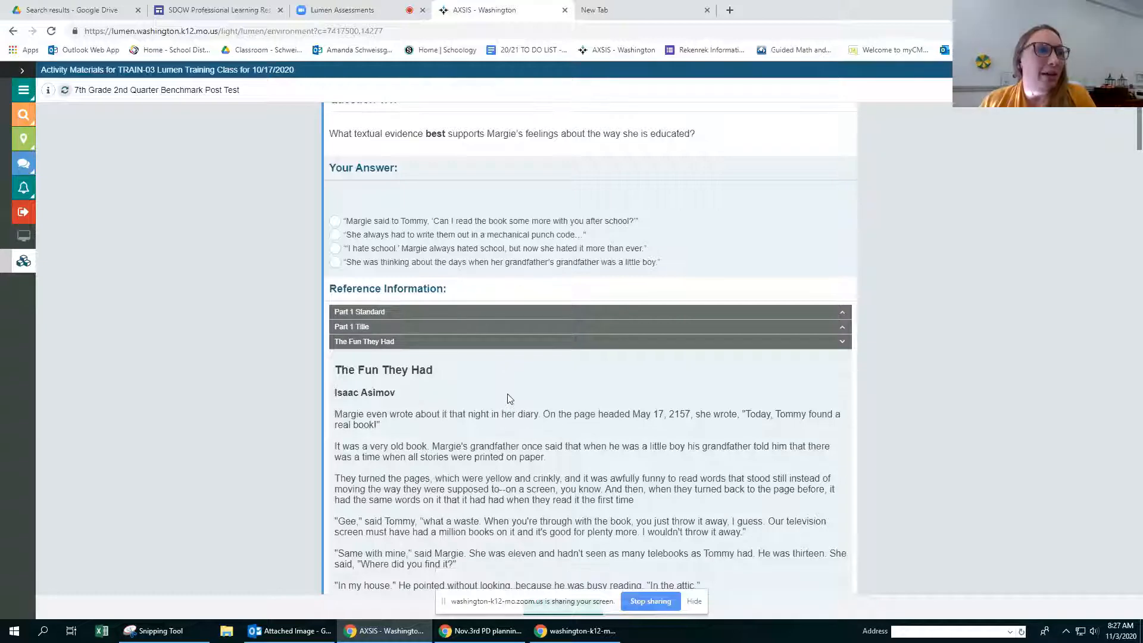
pyautogui.scroll(-5, 507, 398)
pyautogui.scroll(6, 417, 298)
# Step: Answer Question 1.1 with the "I hate school" quote, 2.1 with the diary quote, and 3.1 with the "old kind of school" quote
pyautogui.click(336, 269)
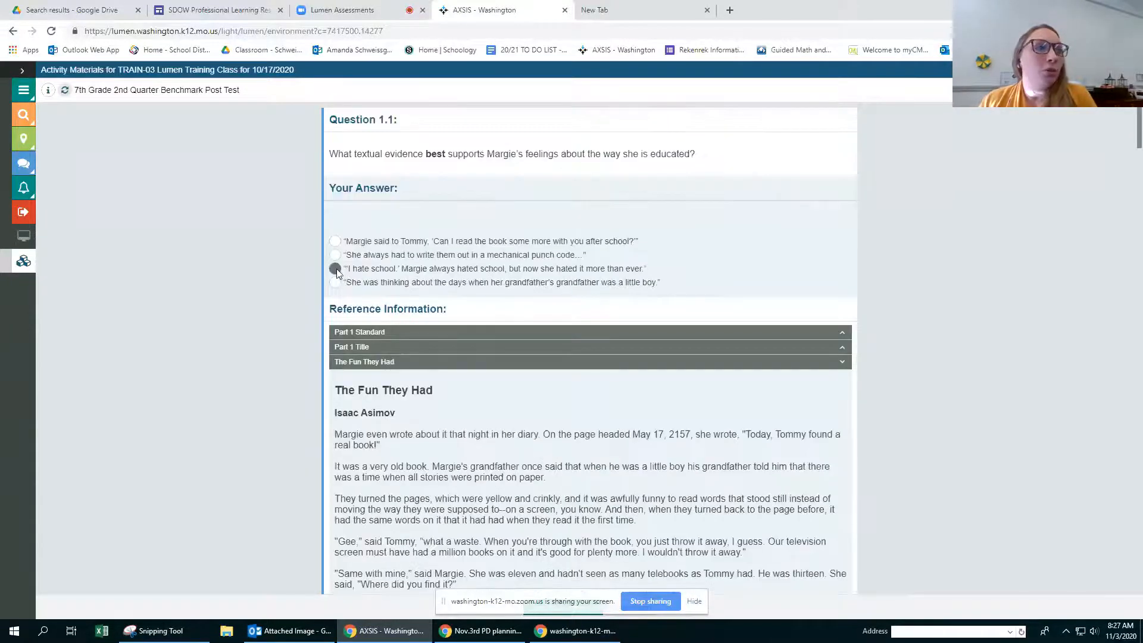
pyautogui.scroll(-15, 447, 357)
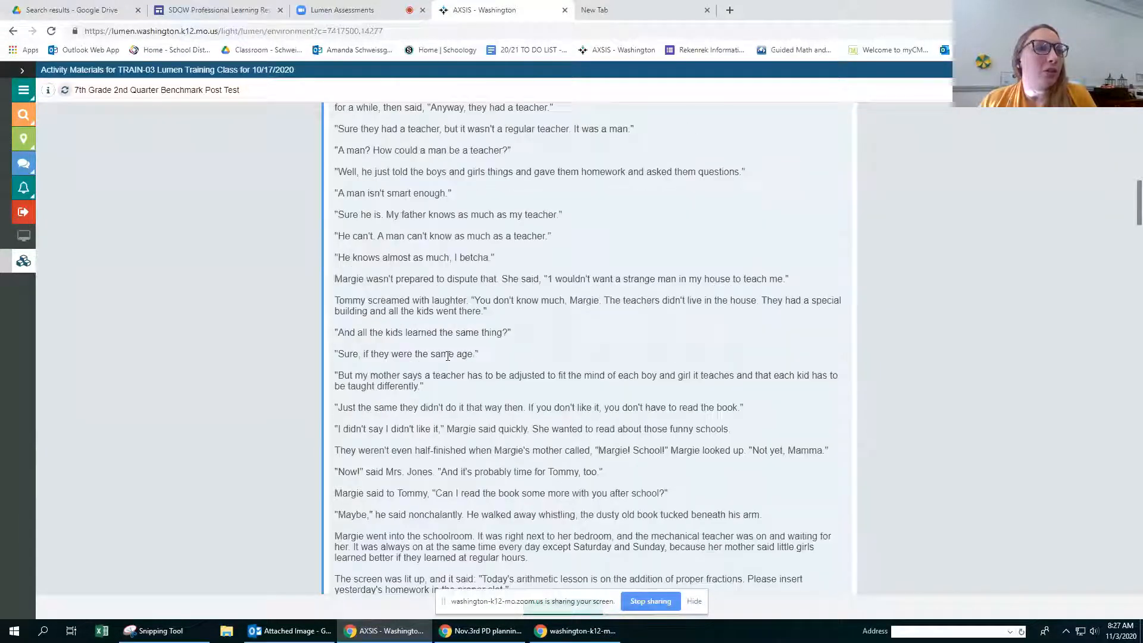
pyautogui.scroll(-10, 448, 356)
pyautogui.click(335, 329)
pyautogui.scroll(-1, 439, 366)
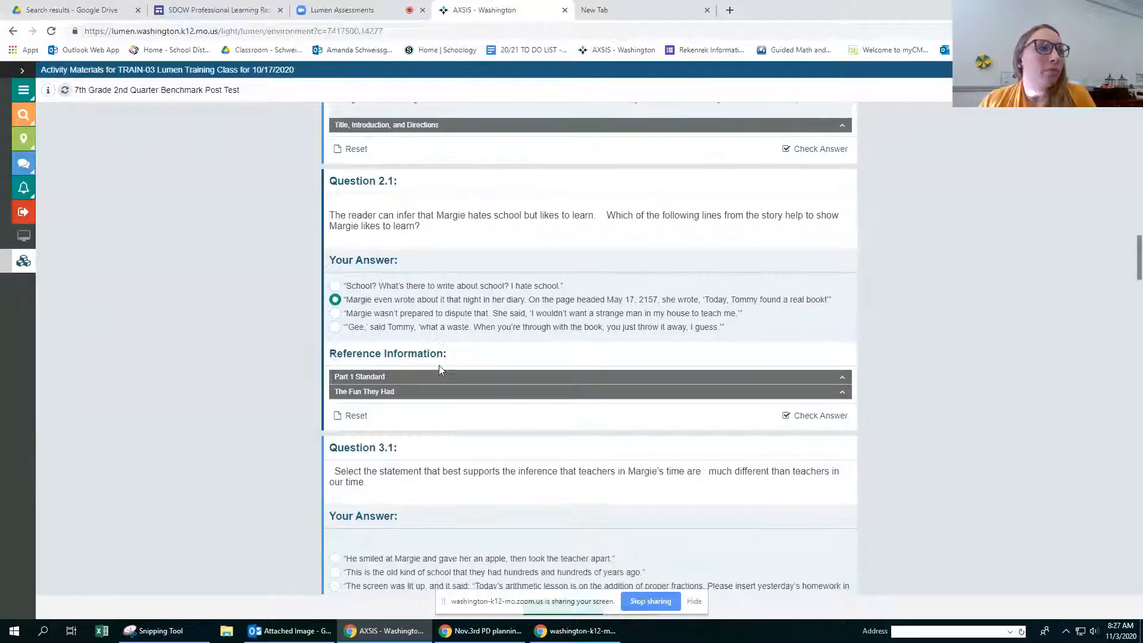
pyautogui.scroll(-4, 438, 366)
pyautogui.click(336, 307)
pyautogui.scroll(-1, 415, 353)
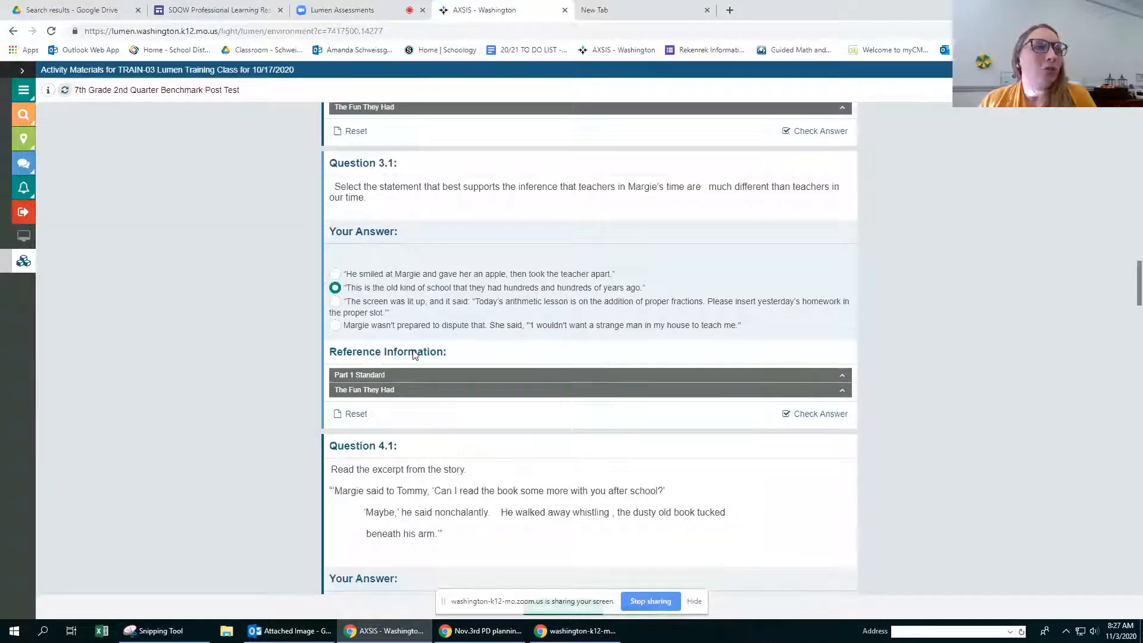
# Step: For Question 4.1, check "He wishes he went to school in the olden days" and leave "He likes to tease Margie" unchecked
pyautogui.scroll(-5, 364, 329)
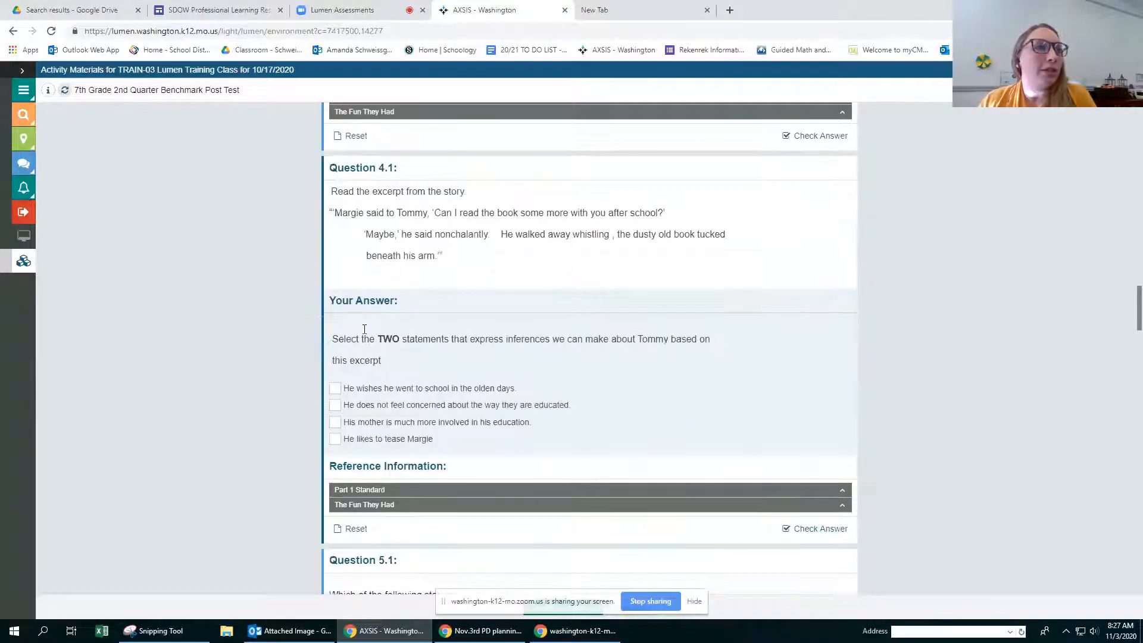
pyautogui.click(337, 389)
pyautogui.scroll(-1, 353, 402)
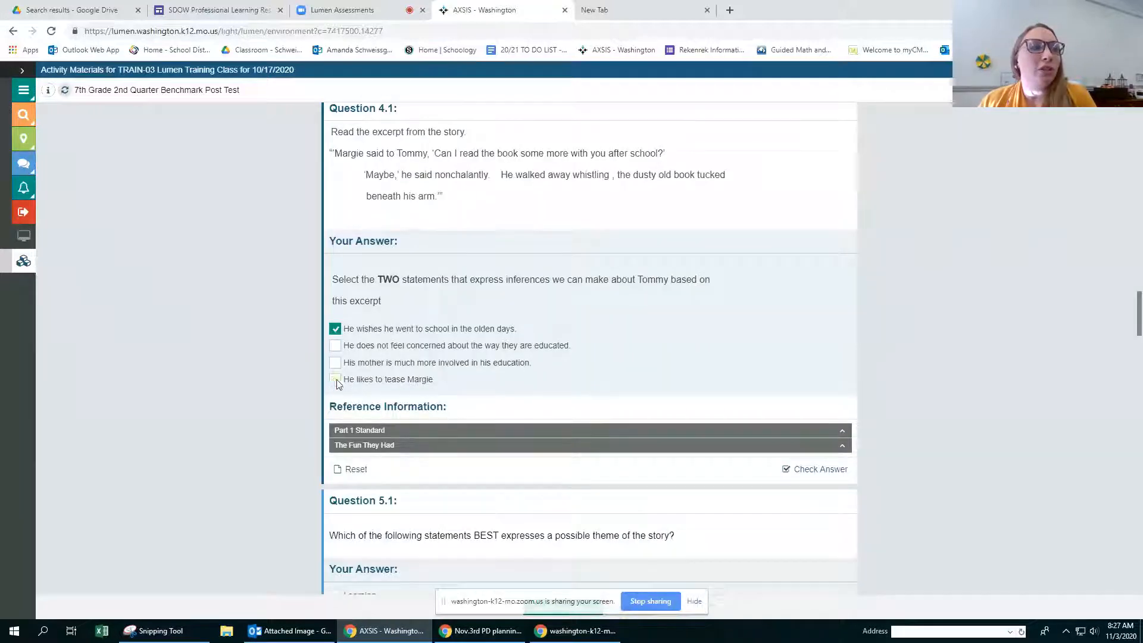
pyautogui.click(336, 381)
pyautogui.click(335, 382)
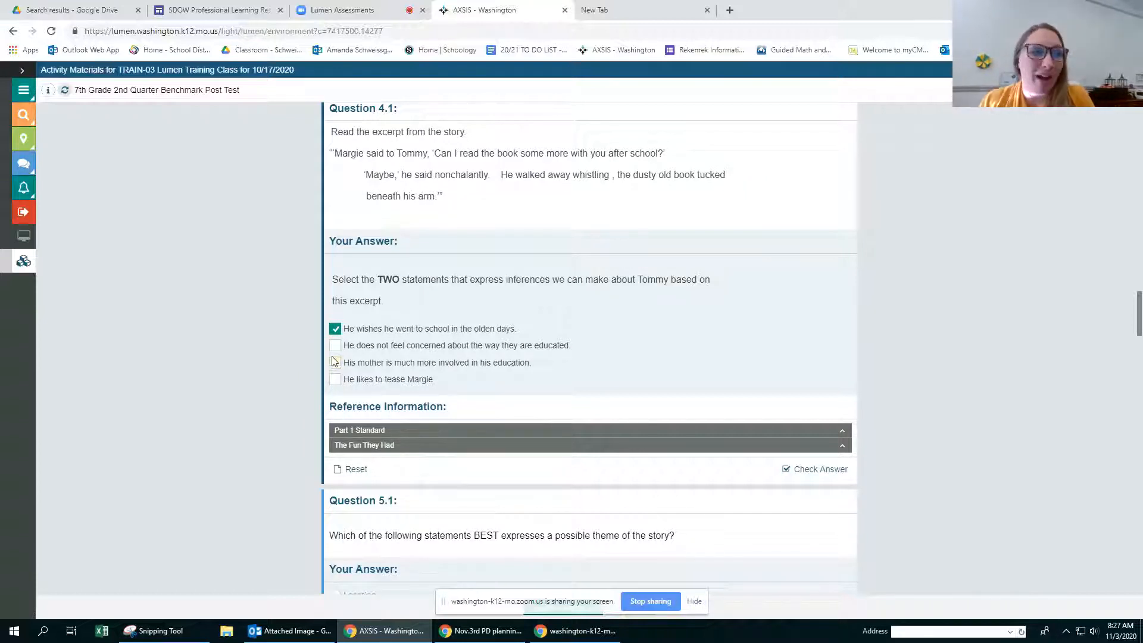
# Step: Answer Question 5.1 with "Learning is hard" and 6.1 with the theme being clear in the title alone, expanding the story under 6.1
pyautogui.scroll(-3, 334, 361)
pyautogui.scroll(-1, 333, 357)
pyautogui.click(336, 371)
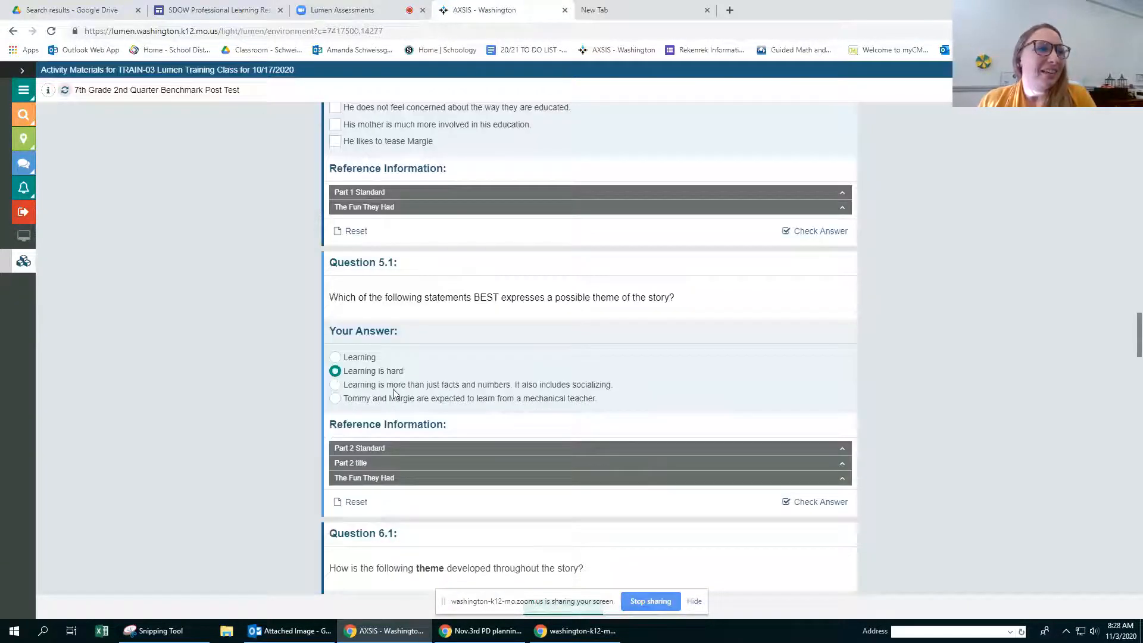
pyautogui.scroll(-3, 395, 391)
pyautogui.scroll(-3, 394, 391)
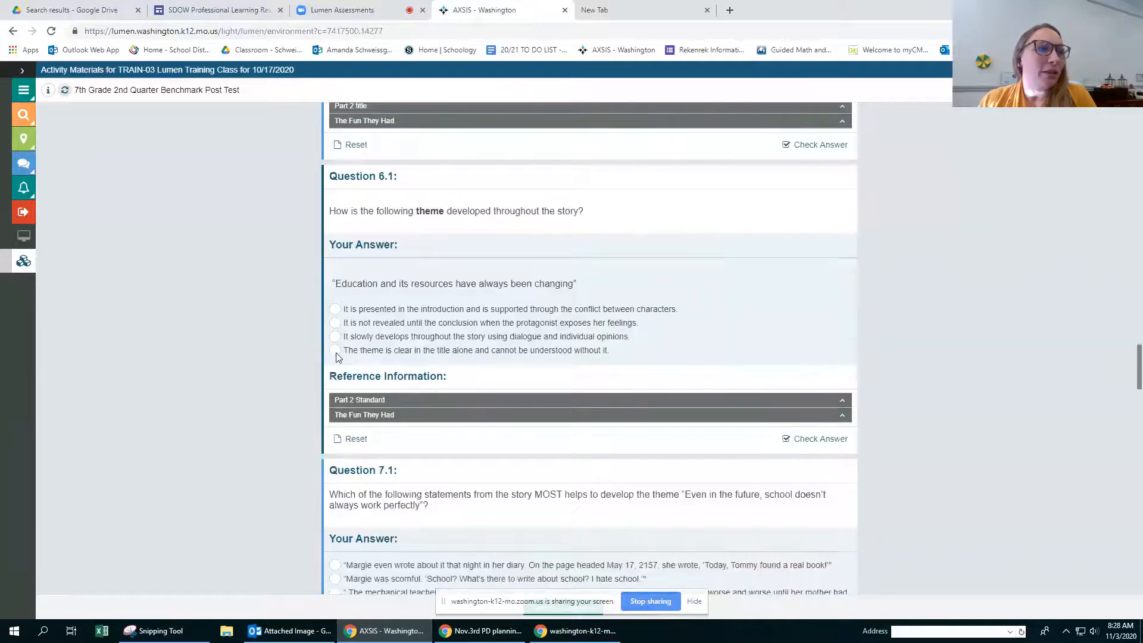
pyautogui.scroll(-1, 342, 350)
pyautogui.click(336, 356)
pyautogui.click(335, 291)
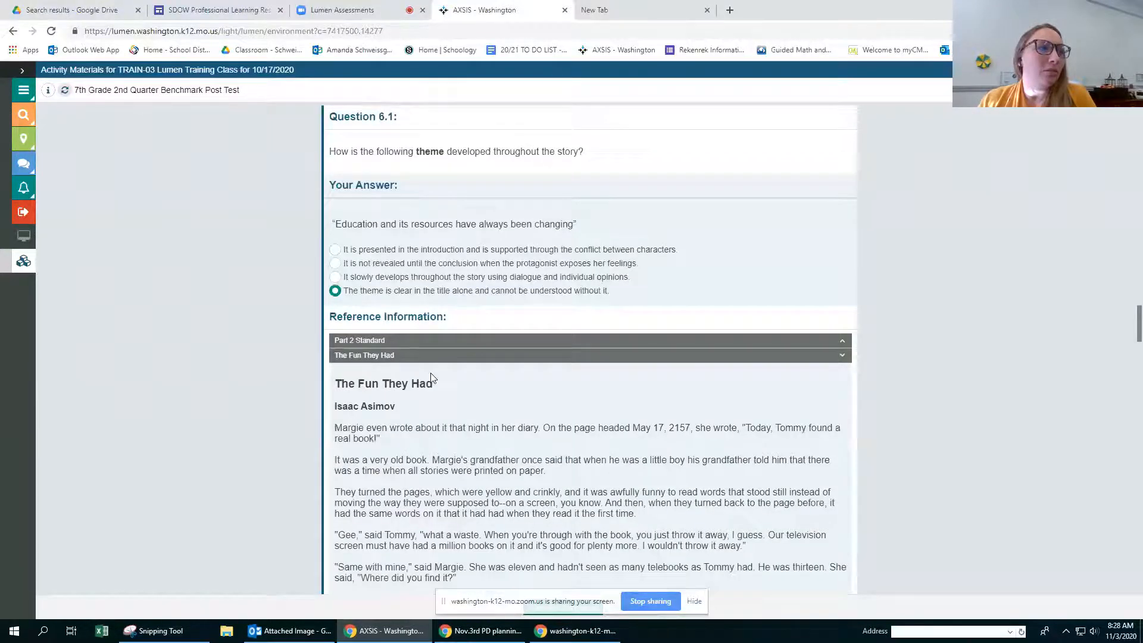
# Step: Answer Question 8.1 with "Tommy loves school too much", 9.1 with "Margie was hurt", and 11.1 with "Tommy looked at her with very superior eyes"
pyautogui.scroll(-15, 431, 377)
pyautogui.scroll(-10, 433, 377)
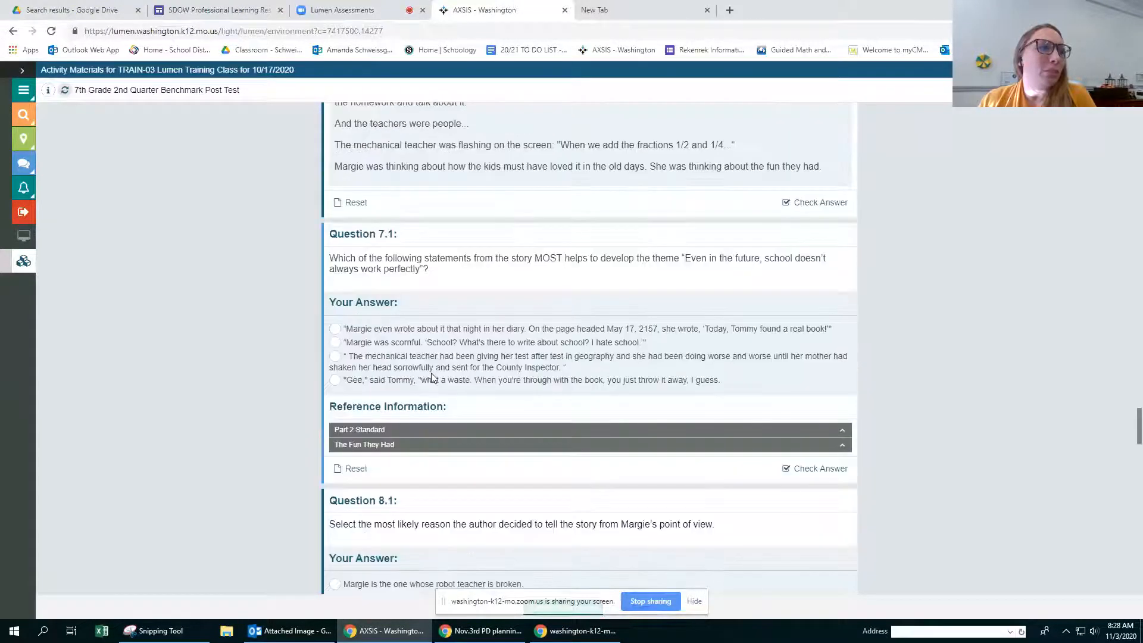
pyautogui.scroll(-5, 432, 372)
pyautogui.click(335, 331)
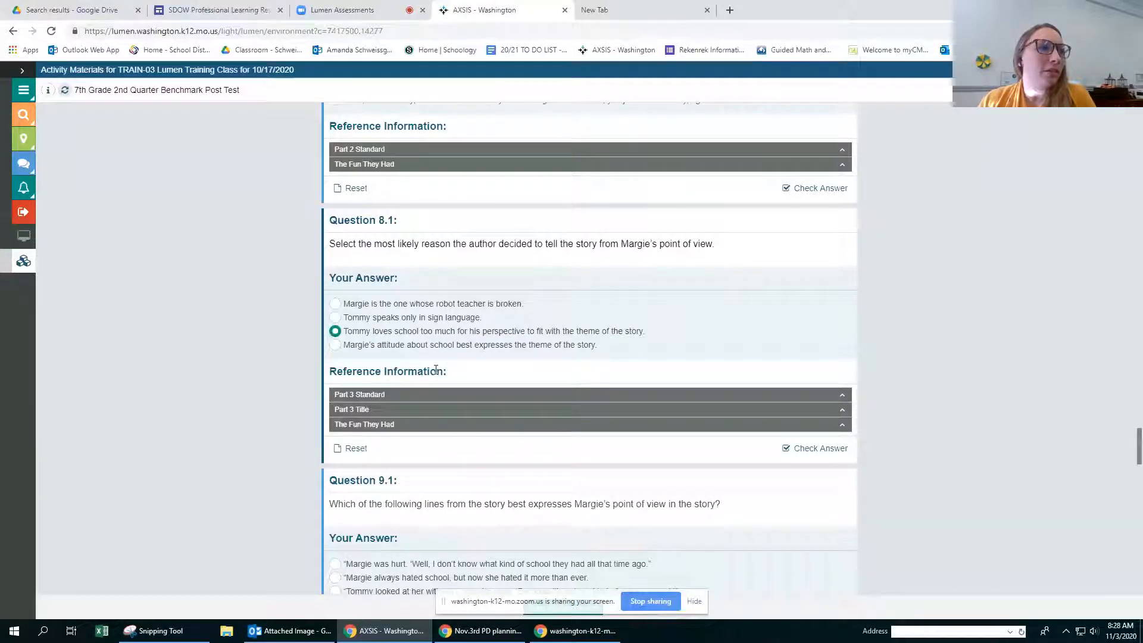
pyautogui.scroll(-4, 436, 370)
pyautogui.click(335, 326)
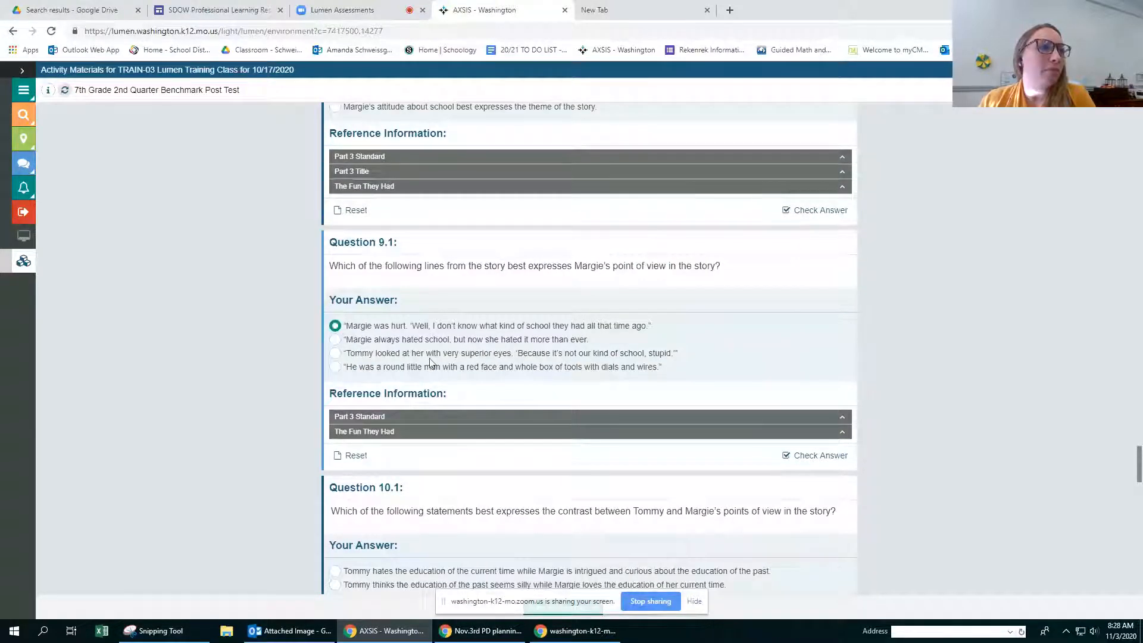
pyautogui.scroll(-10, 431, 361)
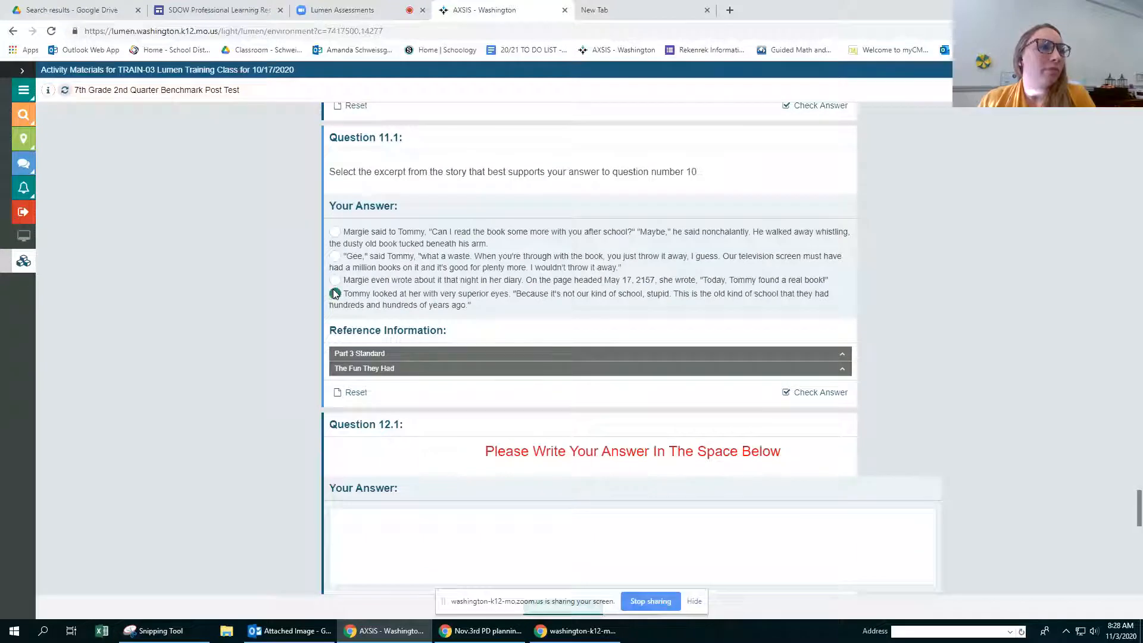
# Step: Write "This is where I type my answer to the question." as the response to Question 12.1 and apply it
pyautogui.scroll(-3, 557, 344)
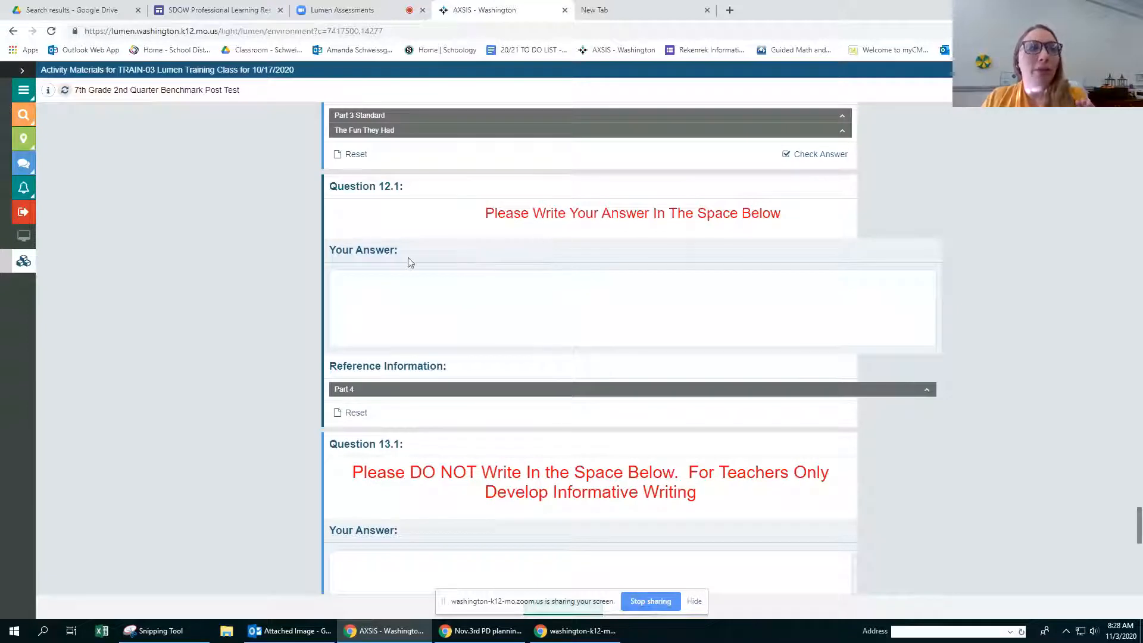
pyautogui.click(419, 296)
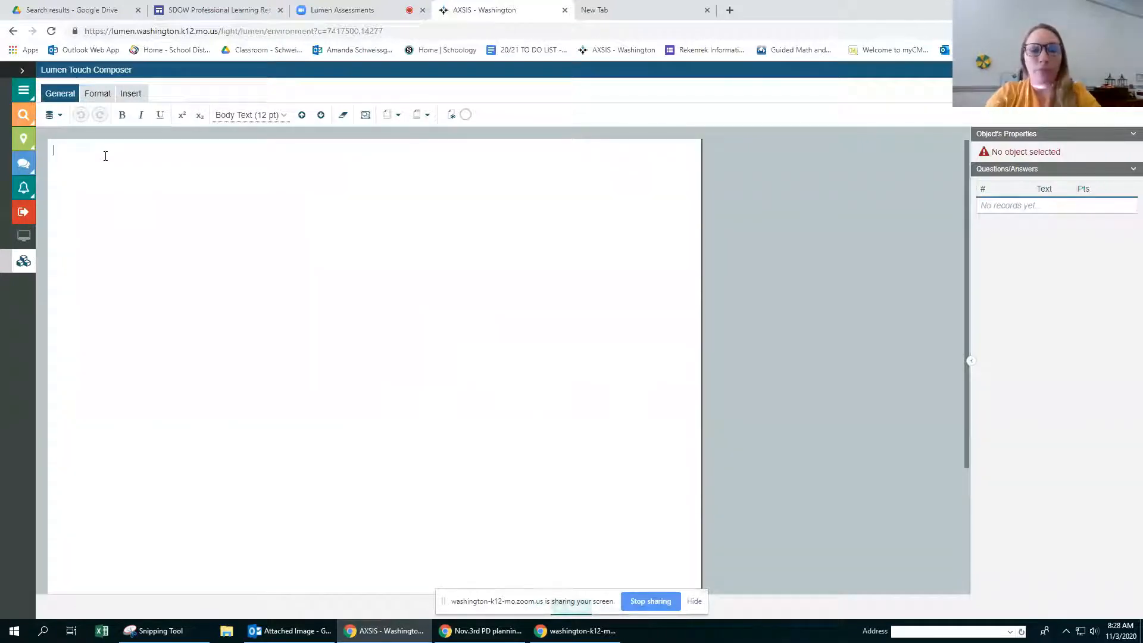
pyautogui.write('This is w')
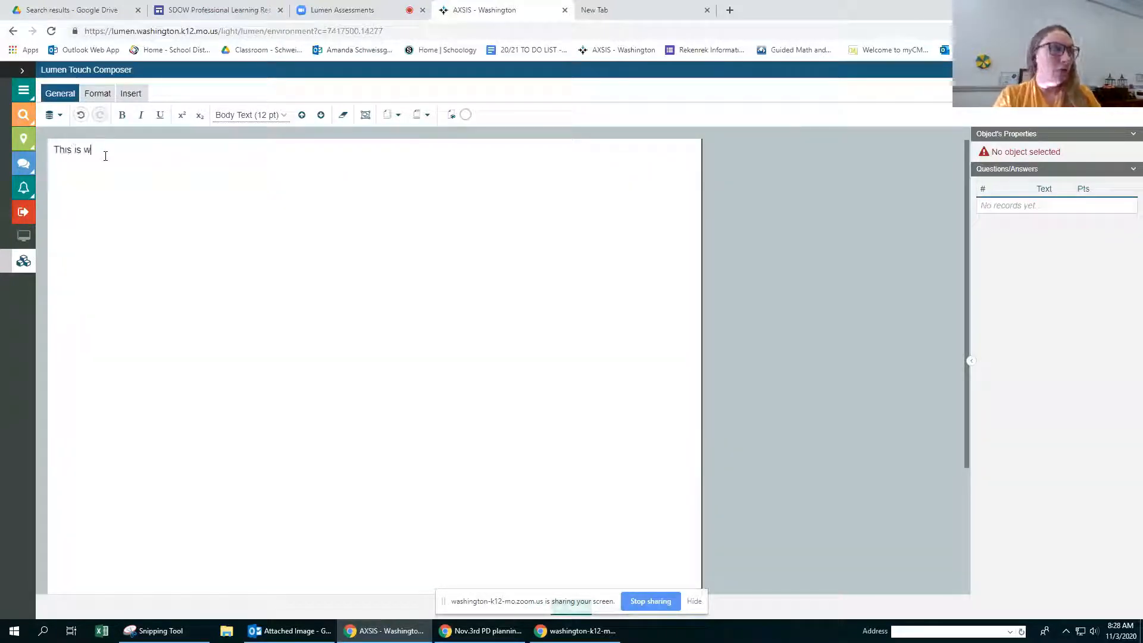
pyautogui.write('here I type my ans')
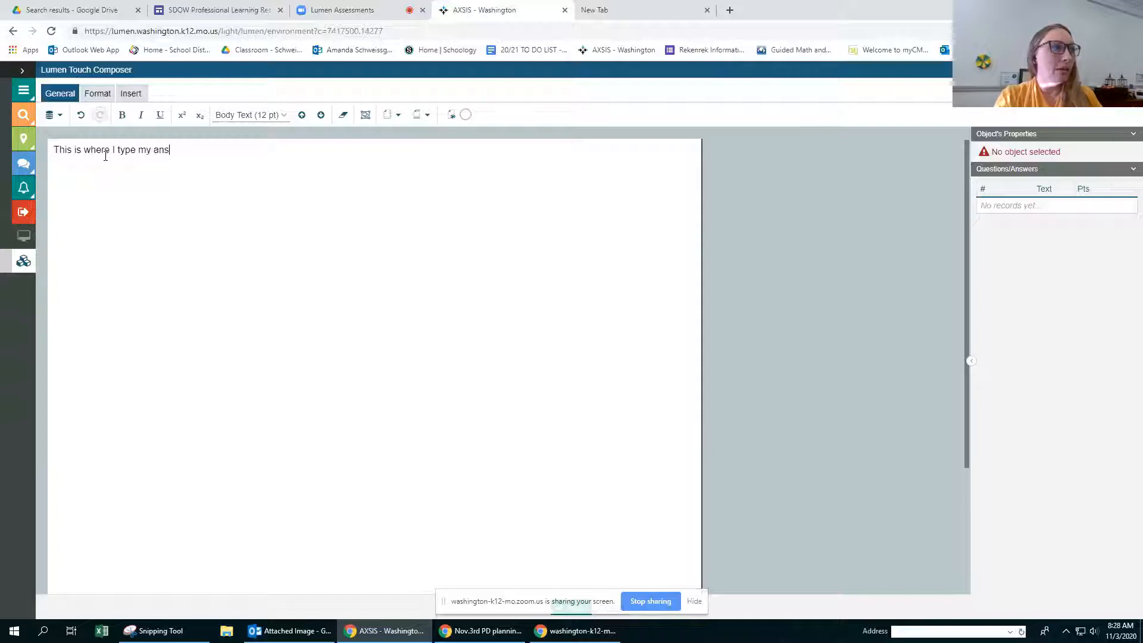
pyautogui.write('wer to the q')
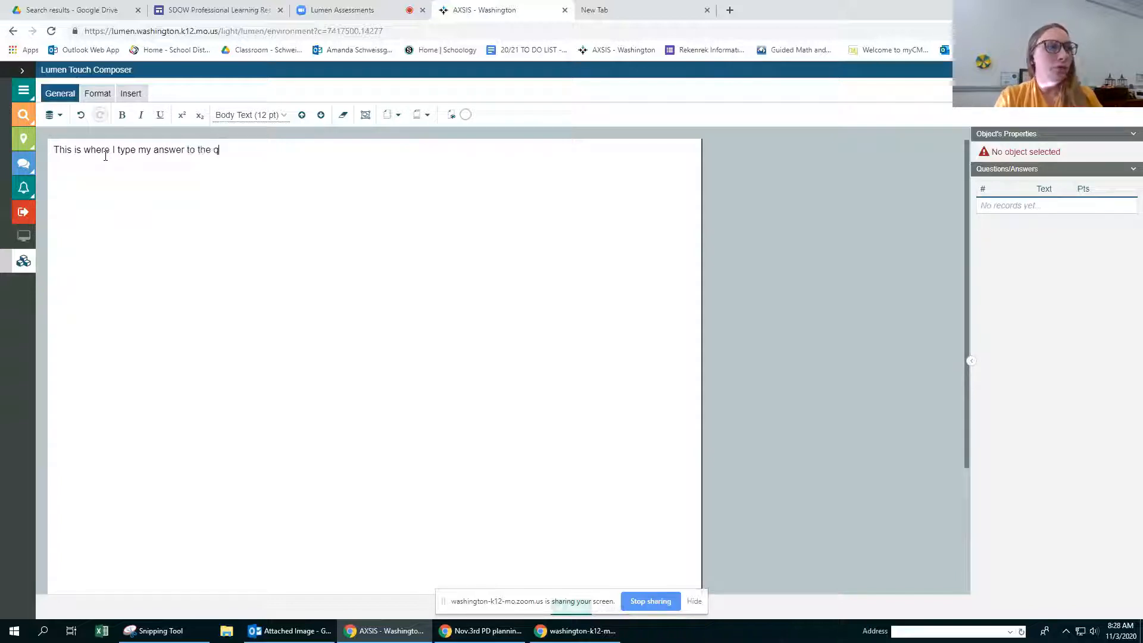
pyautogui.write('uestion.')
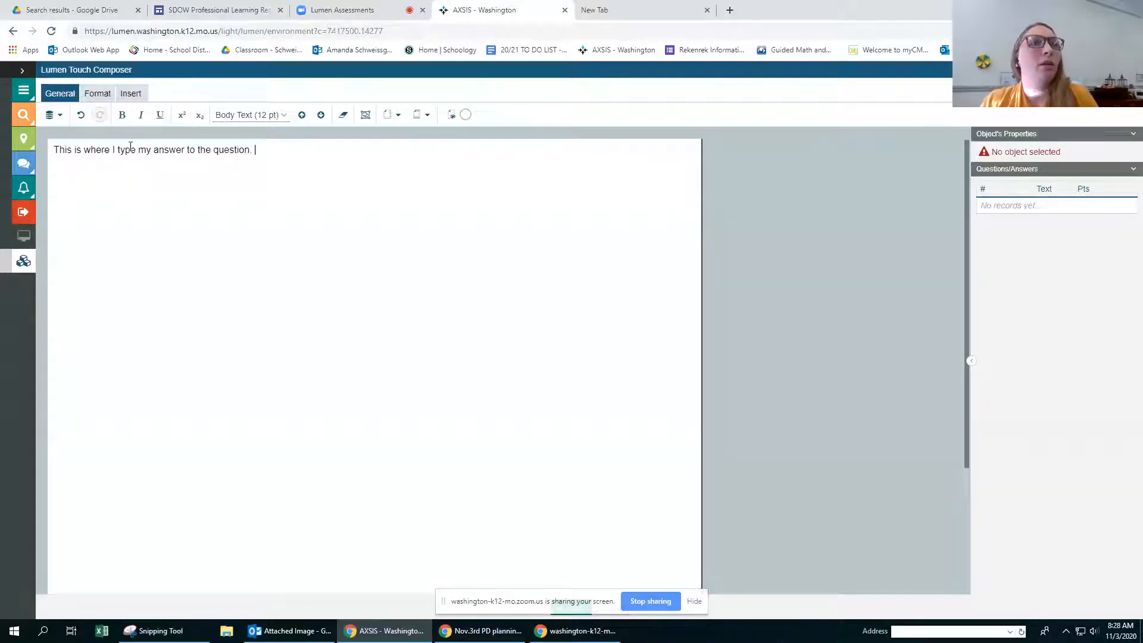
pyautogui.press('Return')
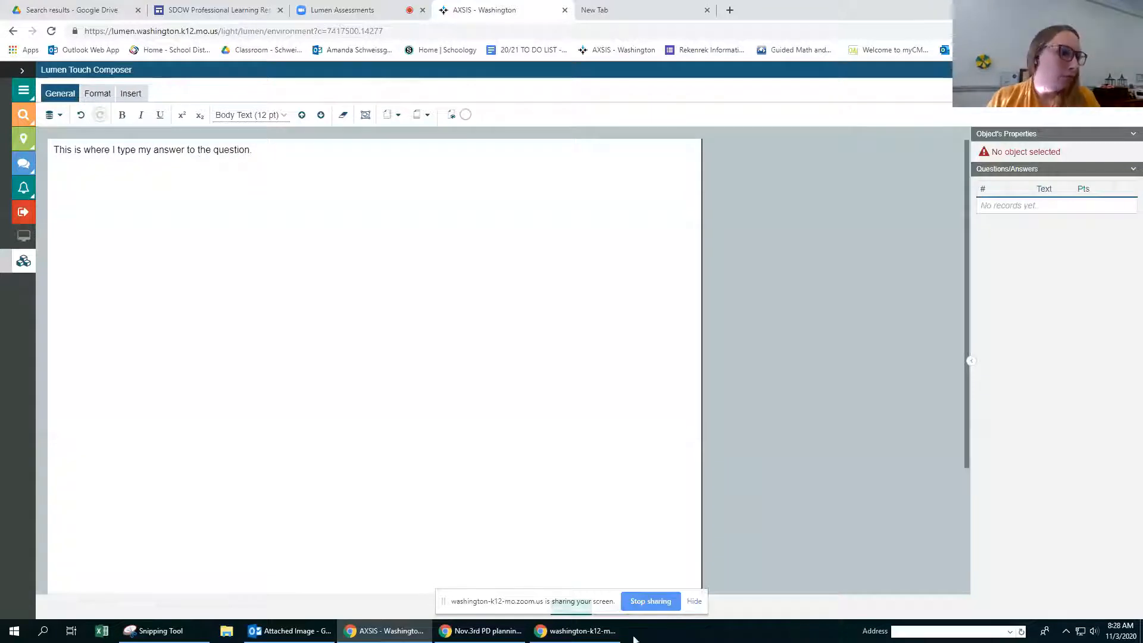
pyautogui.moveTo(536, 605); pyautogui.dragTo(457, 539)
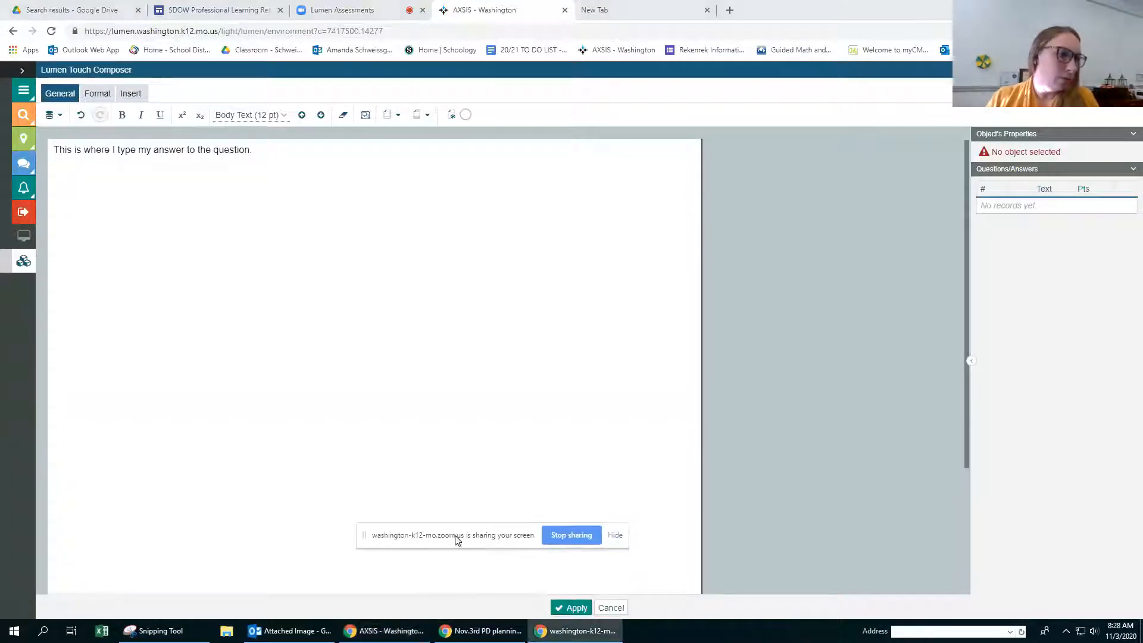
pyautogui.click(571, 607)
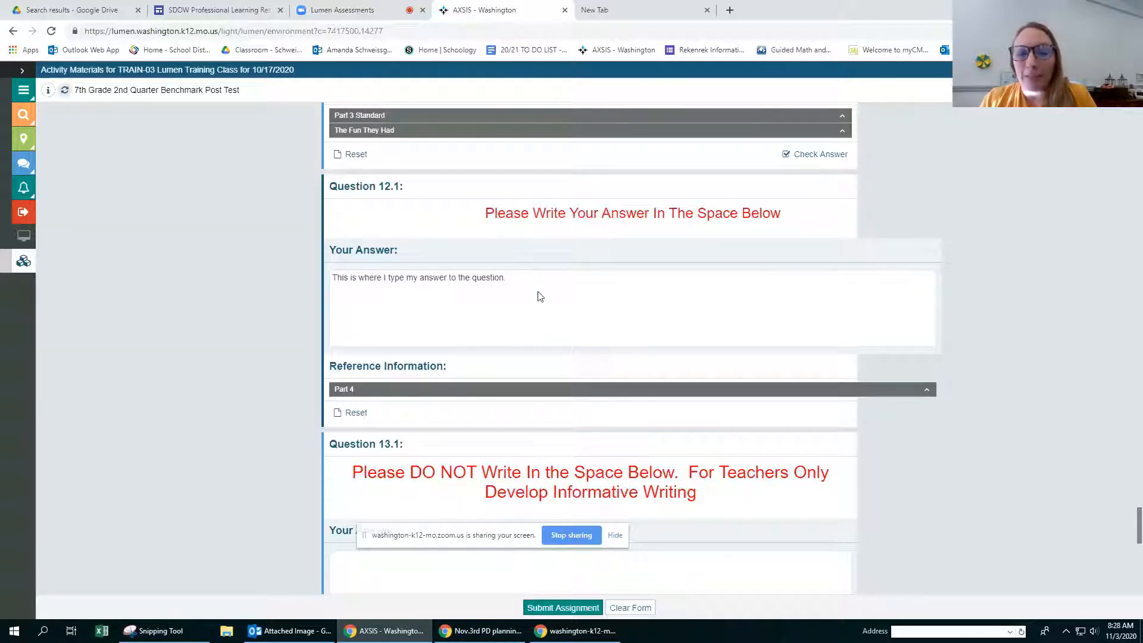
# Step: Look over the teacher-only questions through 15.1, request clearing the form, and decline the confirmation
pyautogui.scroll(-1, 538, 309)
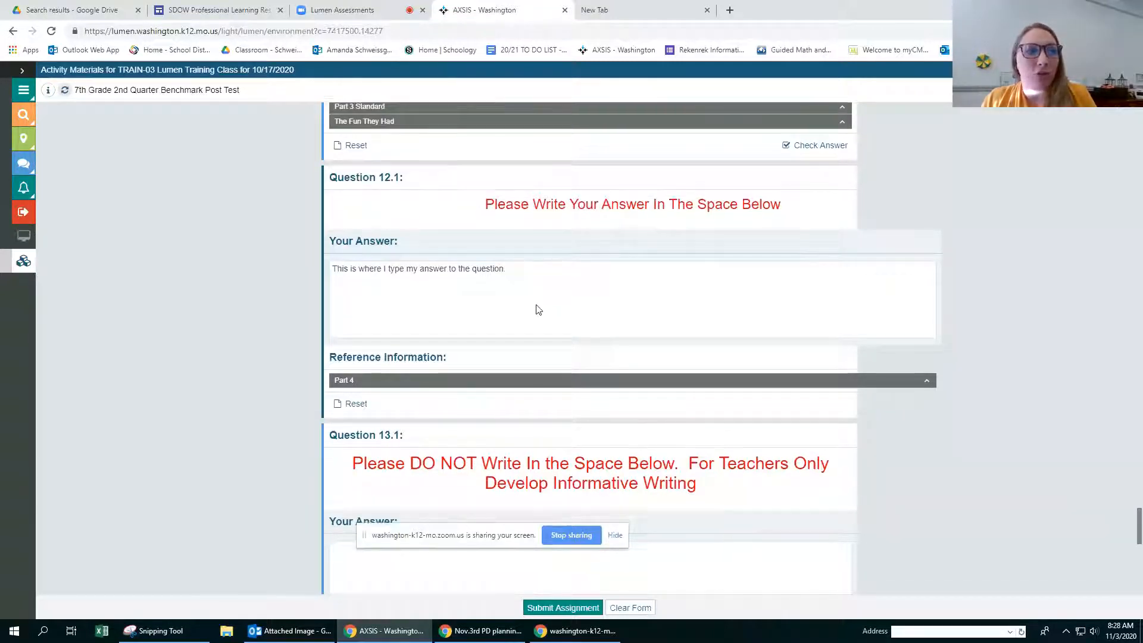
pyautogui.scroll(-12, 538, 310)
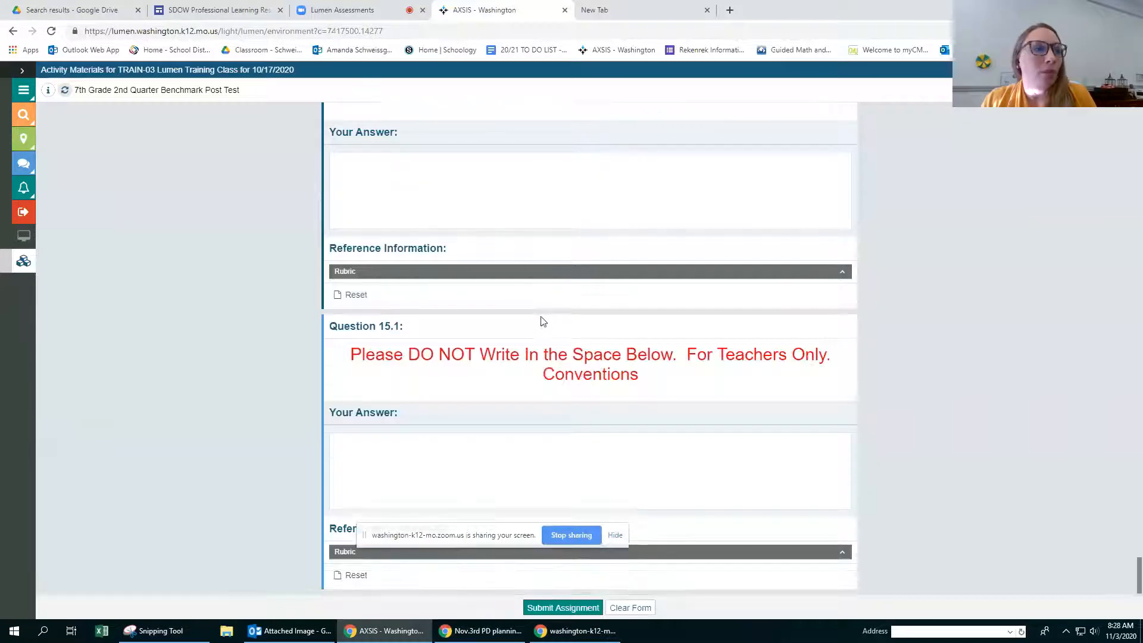
pyautogui.click(549, 612)
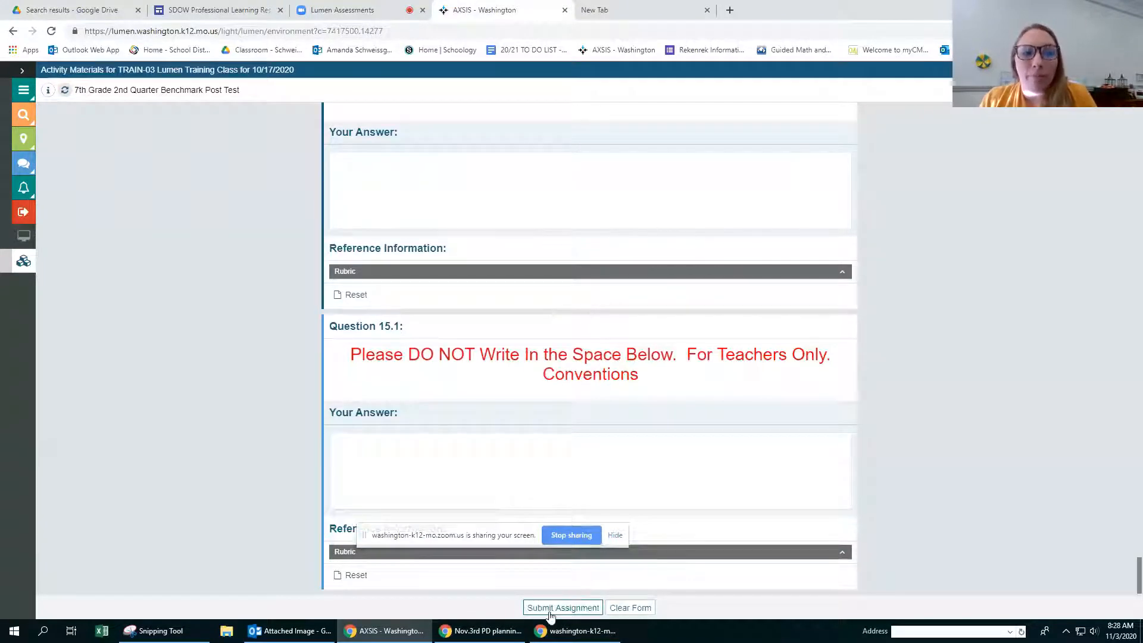
pyautogui.click(628, 609)
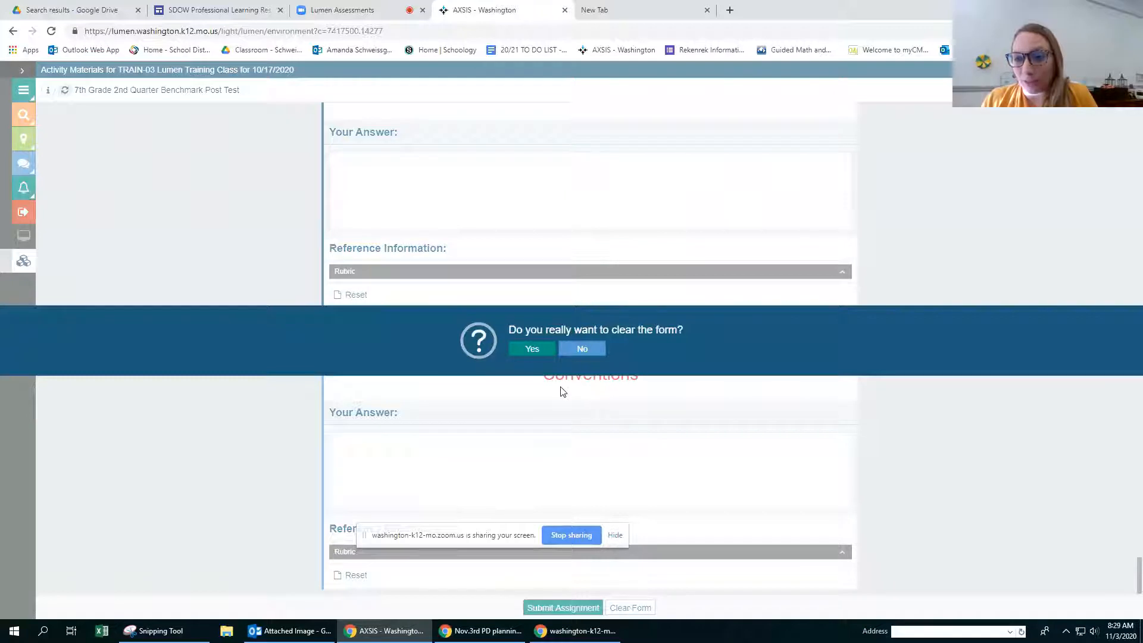
pyautogui.click(584, 350)
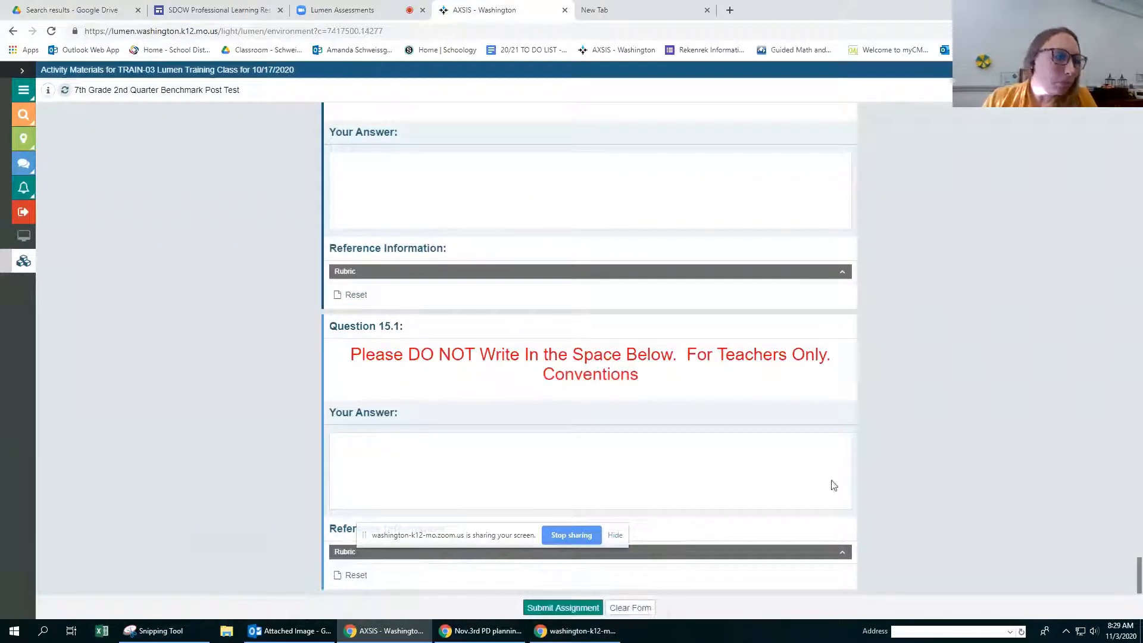
# Step: Submit the 7th Grade 2nd Quarter Benchmark Post Test and confirm the submission
pyautogui.click(543, 607)
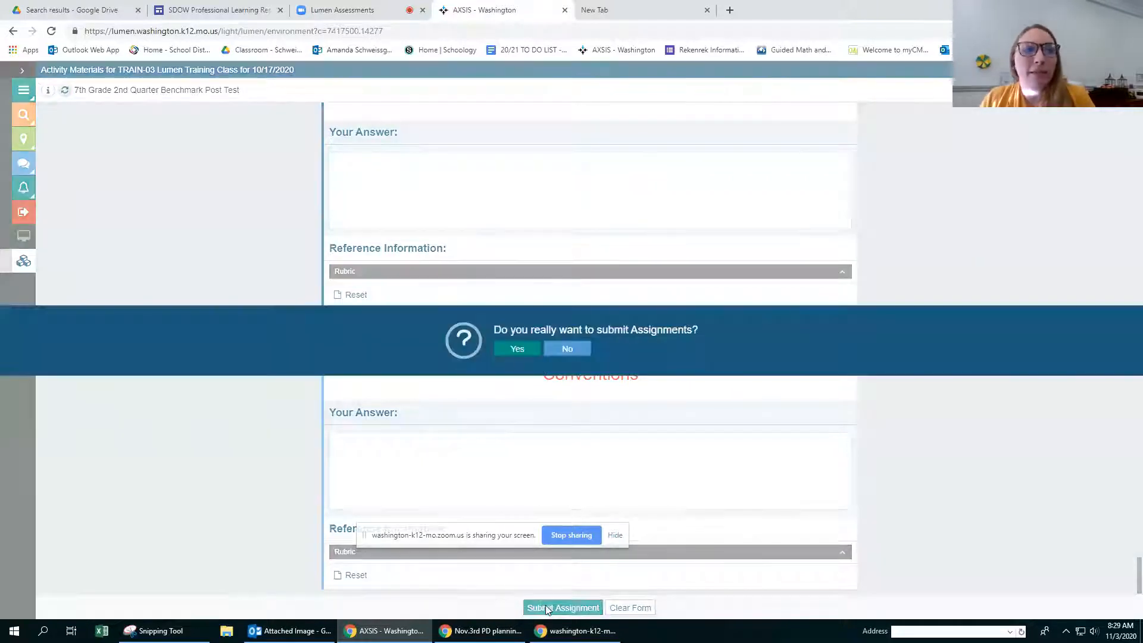
pyautogui.click(511, 350)
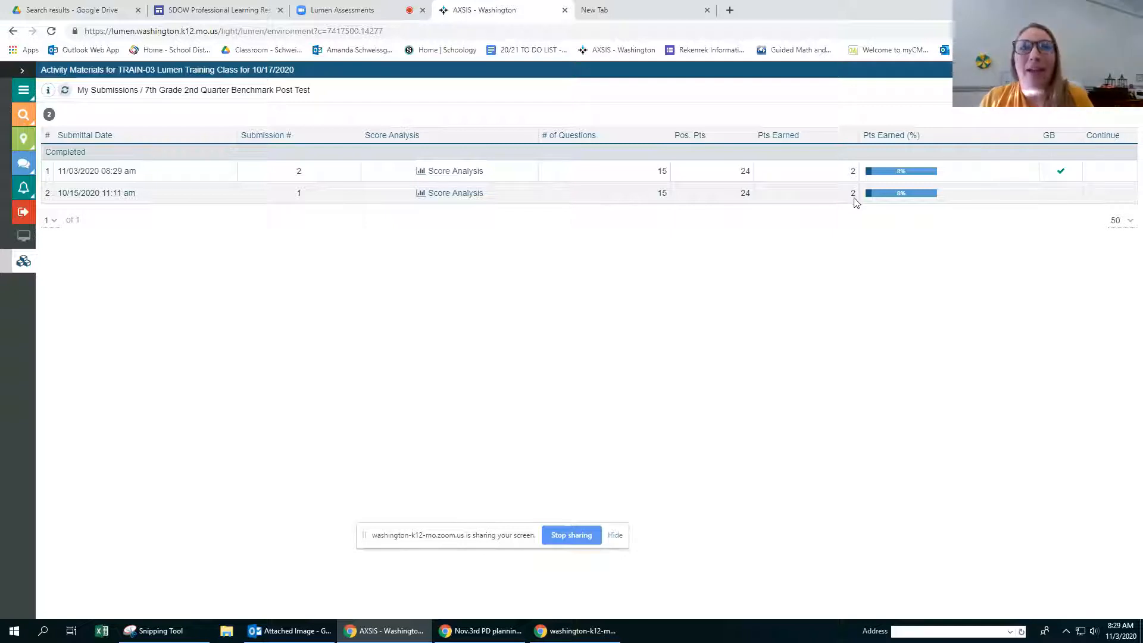
# Step: Review the per-question results in the score analysis of the 10/15/2020 submission for the 7th Grade 2nd Quarter Benchmark Post Test
pyautogui.click(427, 193)
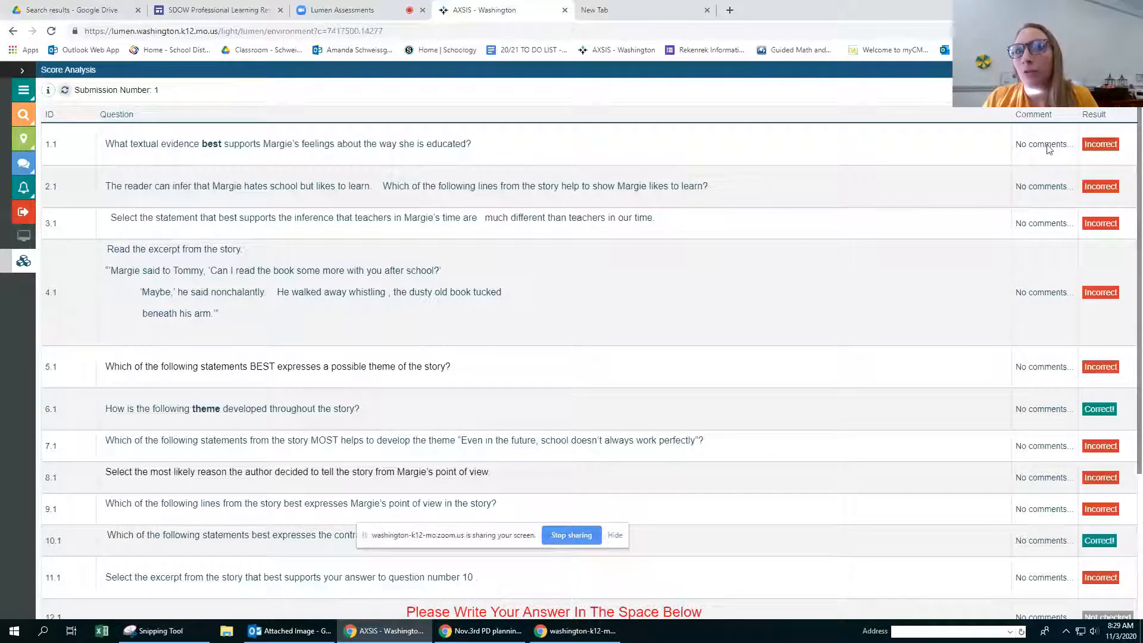
pyautogui.scroll(-3, 1081, 349)
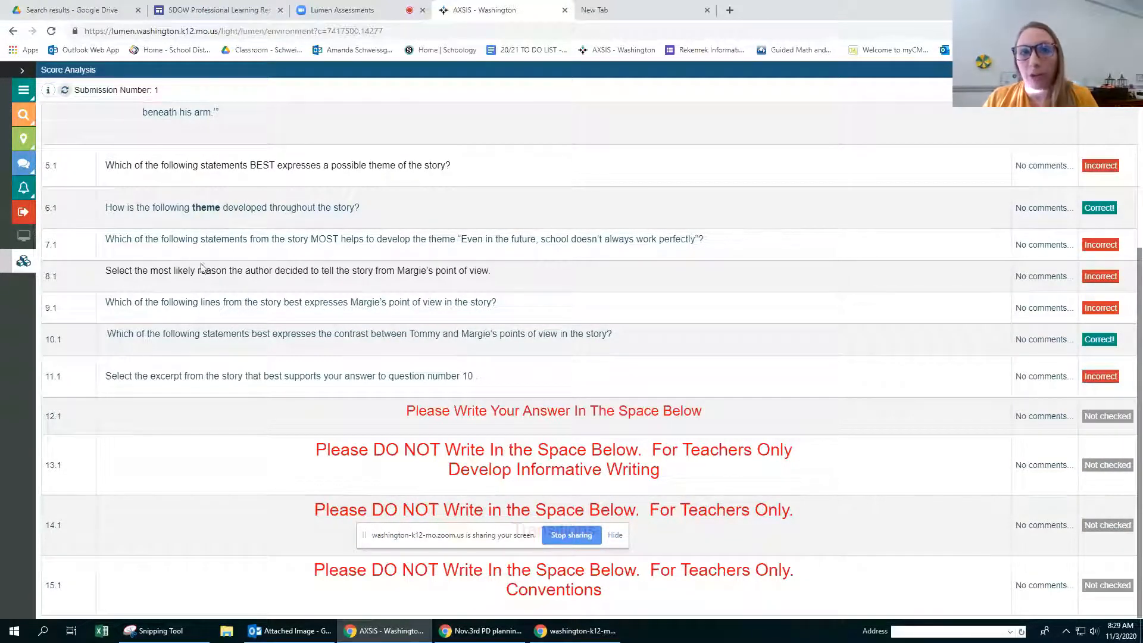
pyautogui.scroll(3, 797, 358)
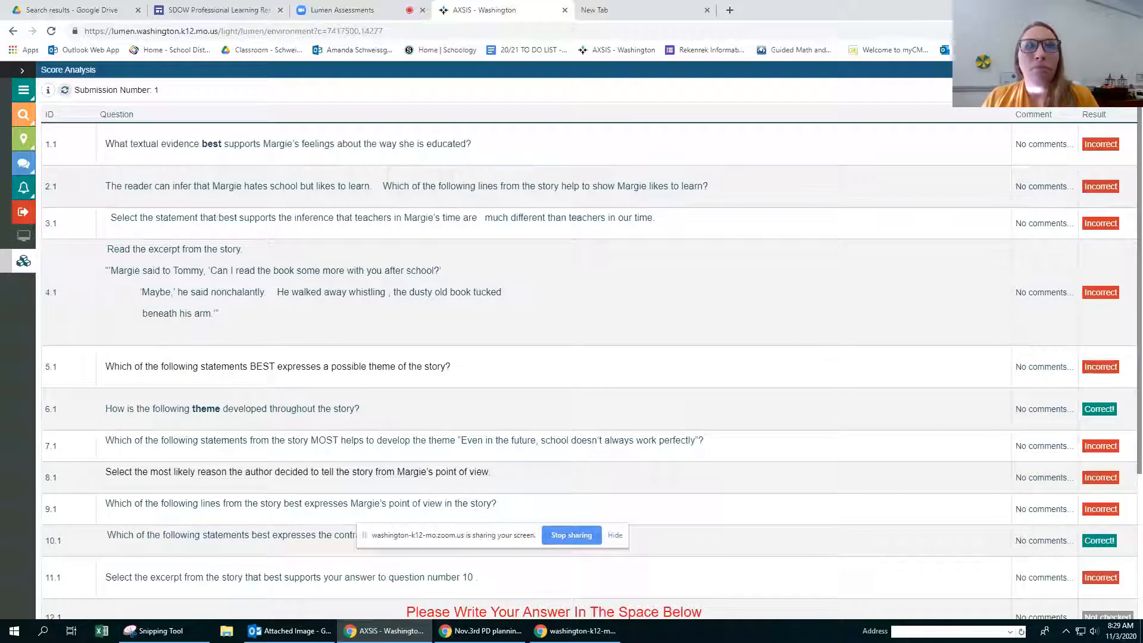
pyautogui.click(1129, 70)
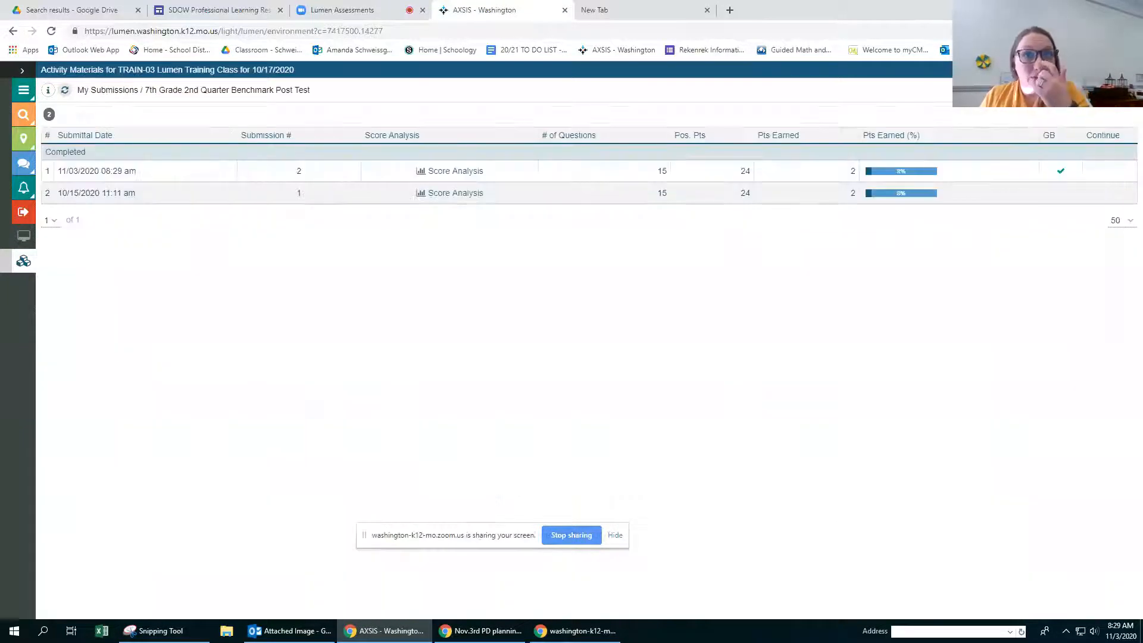
# Step: Return to the assignments and check the submissions of the 10/09/2020 7th Grade 1st Quarter Benchmark POST TEST
pyautogui.click(1129, 70)
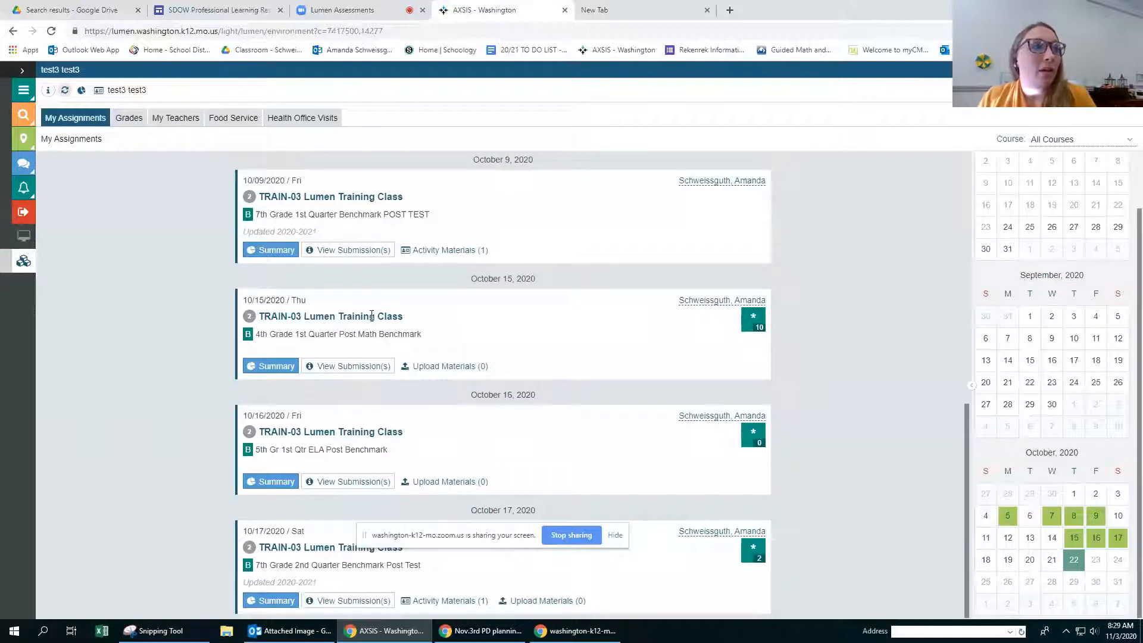
pyautogui.click(333, 250)
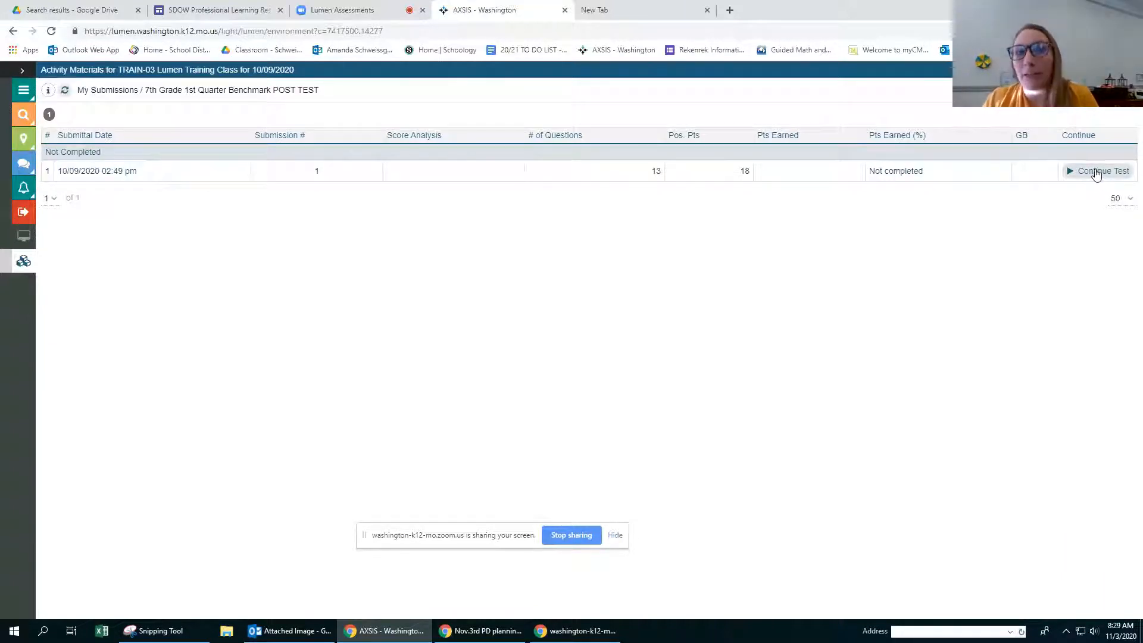
pyautogui.click(1131, 70)
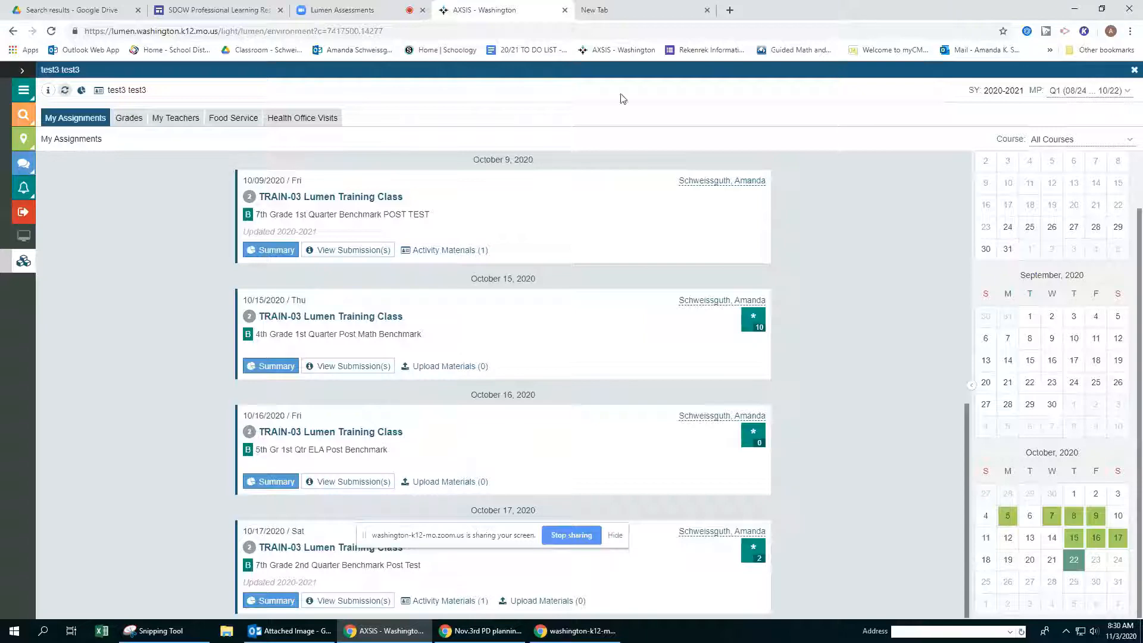
# Step: View the assignments for marking period Q2, switch back to Q1, and check the available course filter options
pyautogui.click(1069, 91)
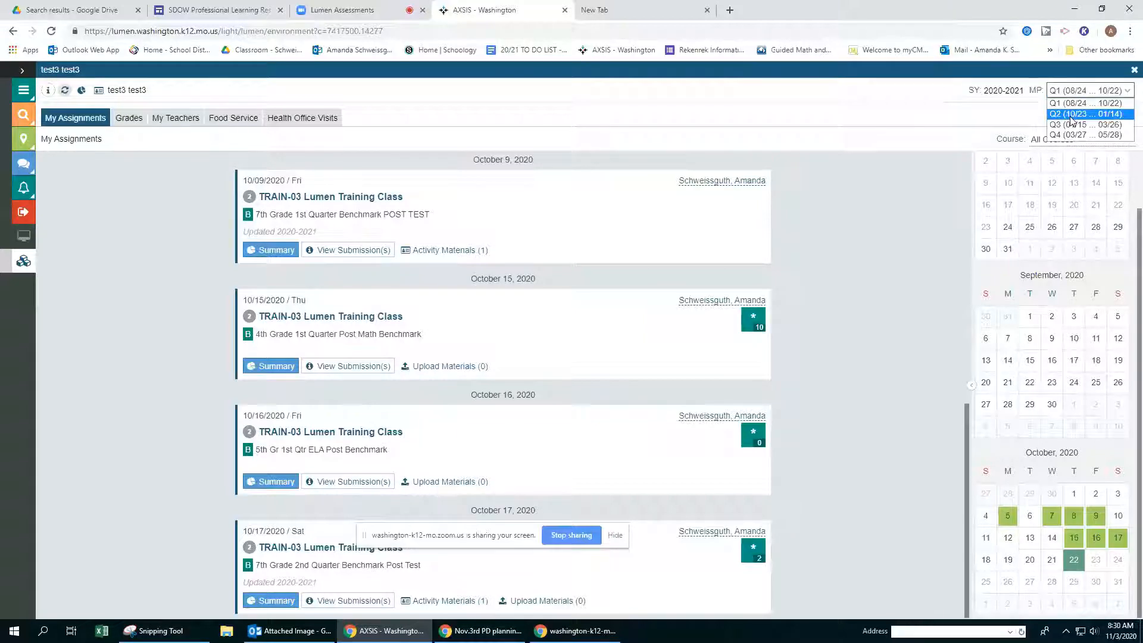
pyautogui.click(1071, 116)
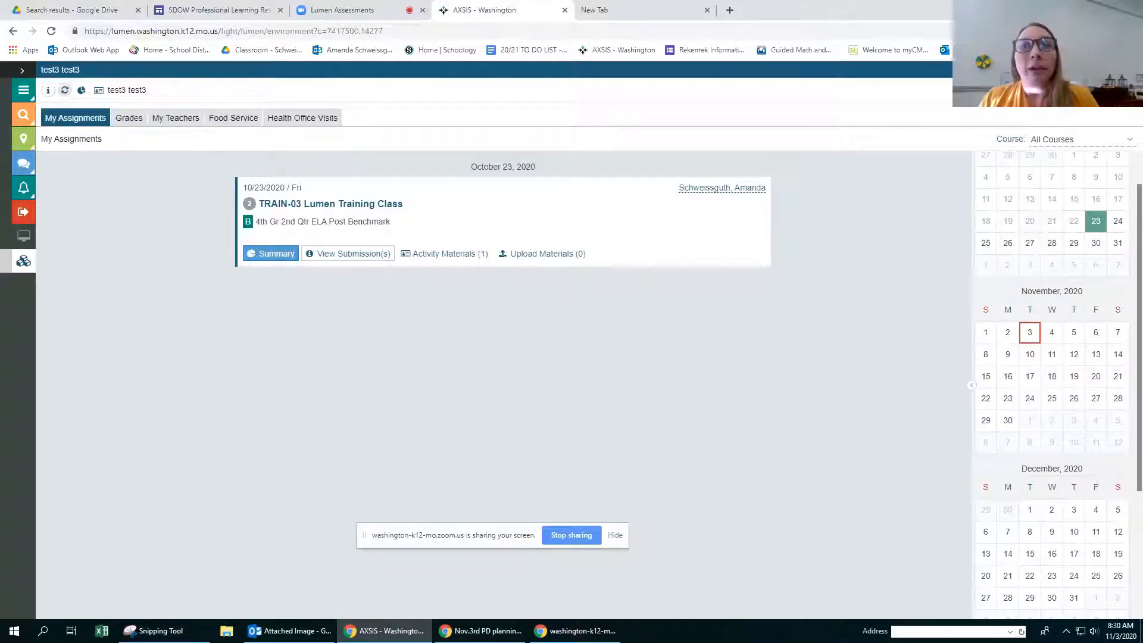
pyautogui.click(1062, 93)
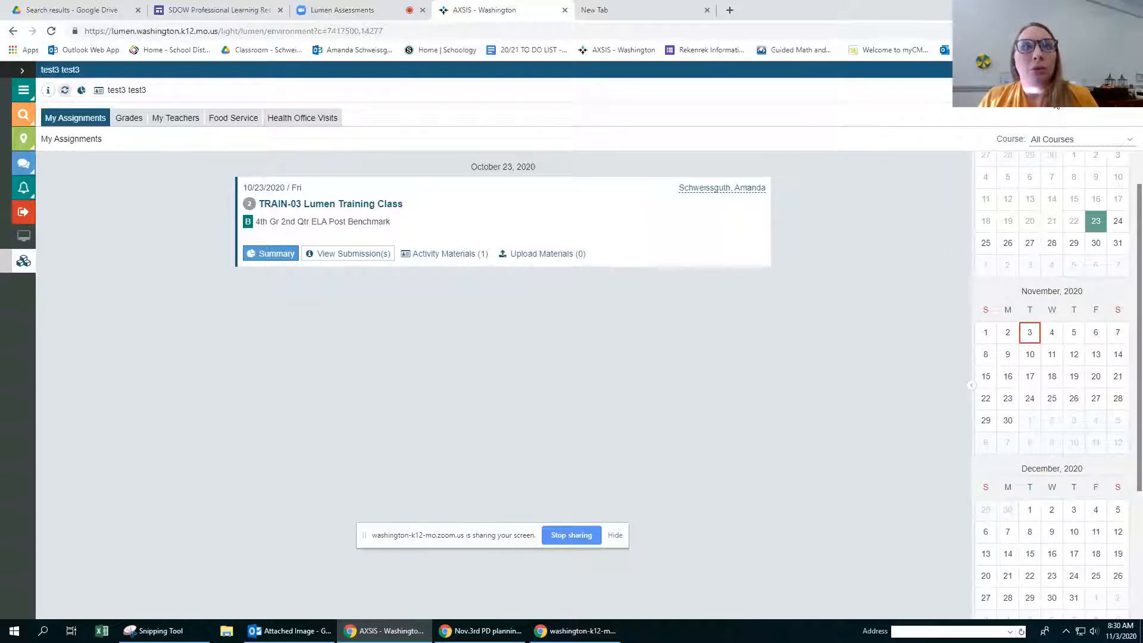
pyautogui.click(1063, 105)
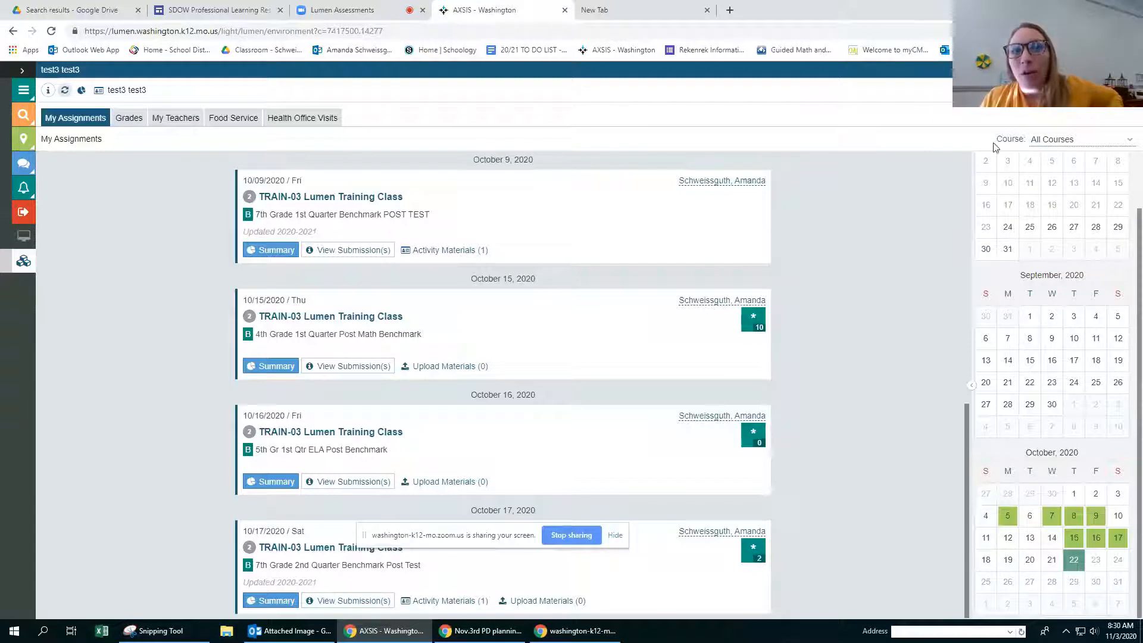
pyautogui.click(1075, 143)
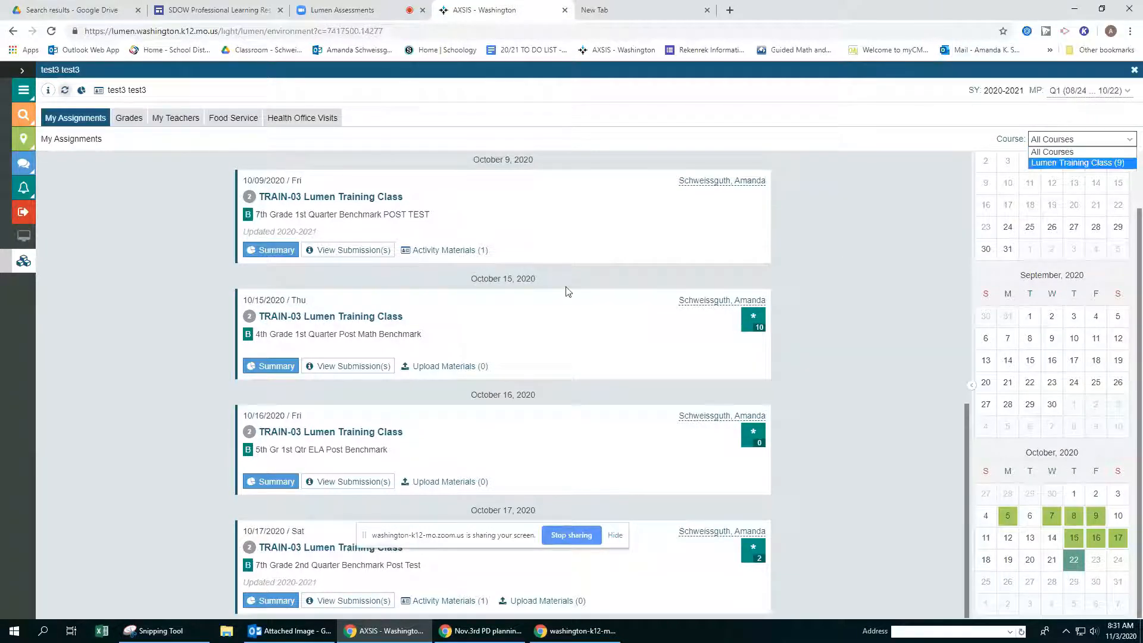
pyautogui.click(875, 263)
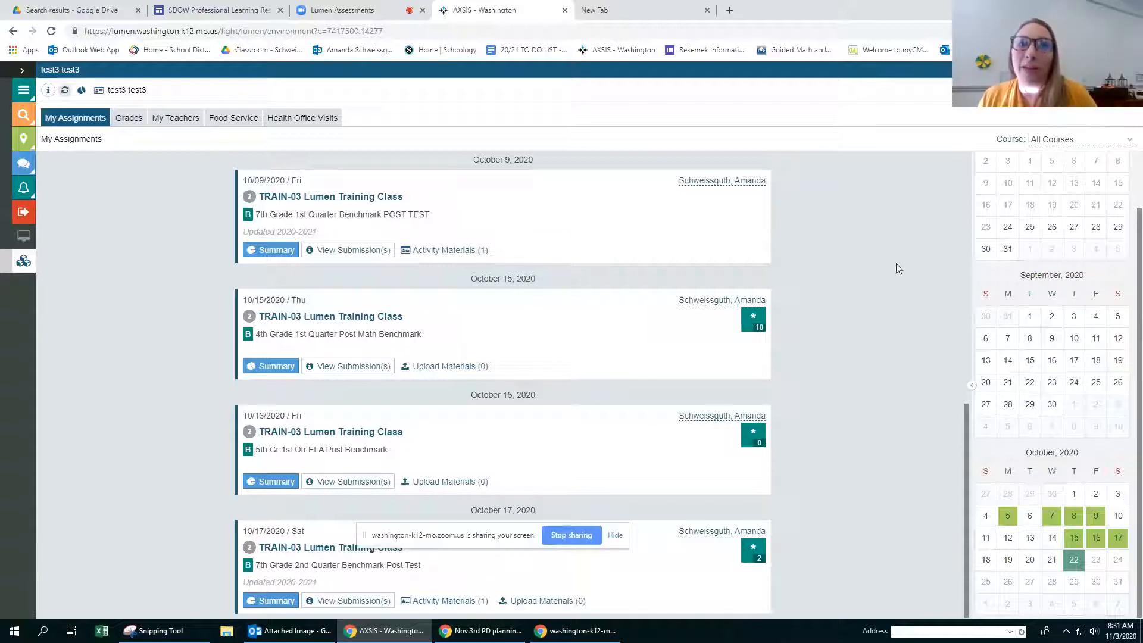
# Step: Select September 9, September 30, August 28 and September 15 in the assignment calendar
pyautogui.click(1052, 339)
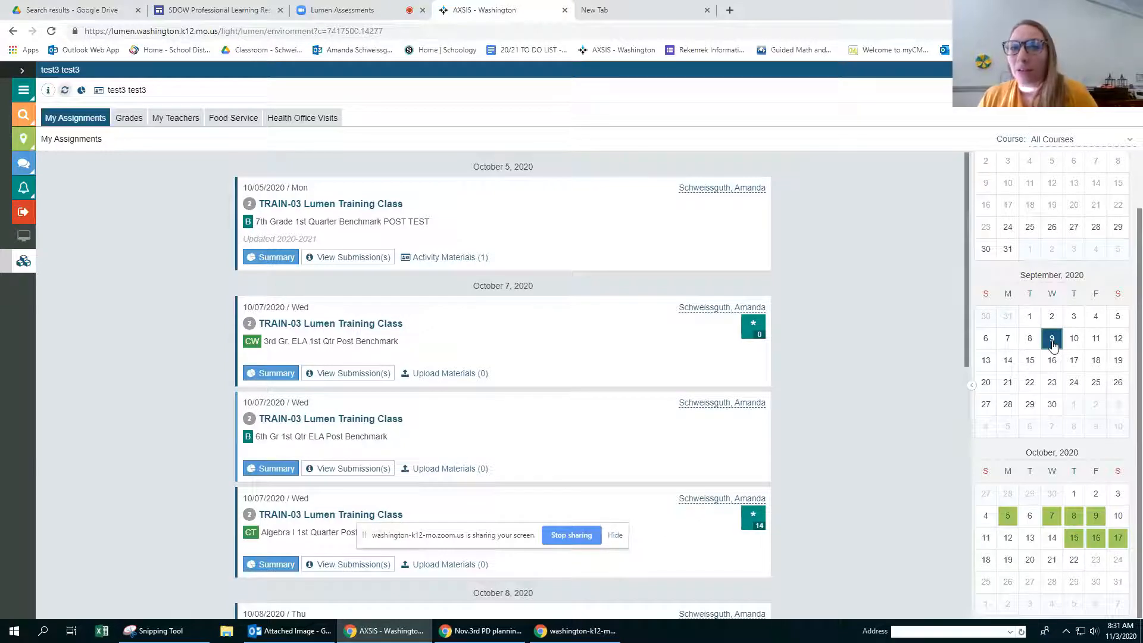
pyautogui.click(1045, 408)
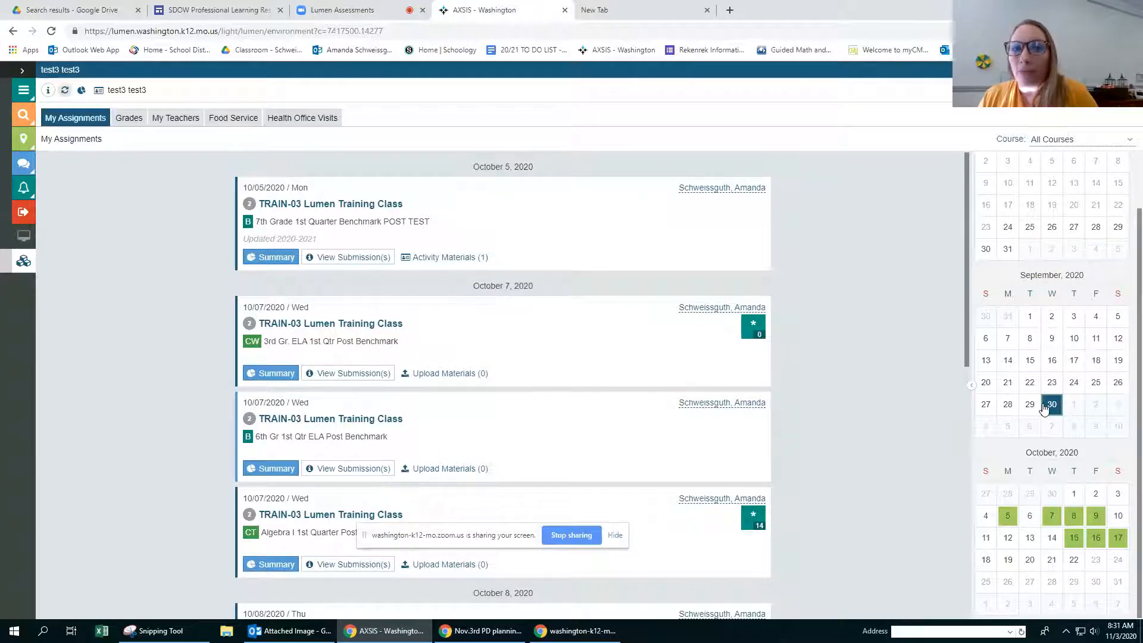
pyautogui.click(1098, 232)
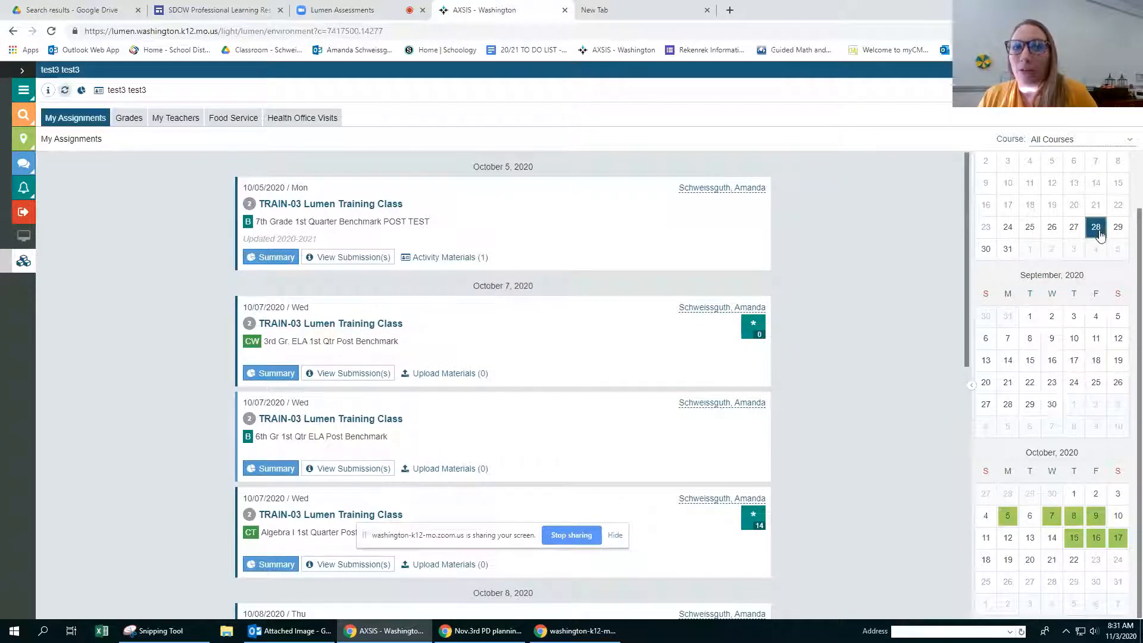
pyautogui.click(1032, 364)
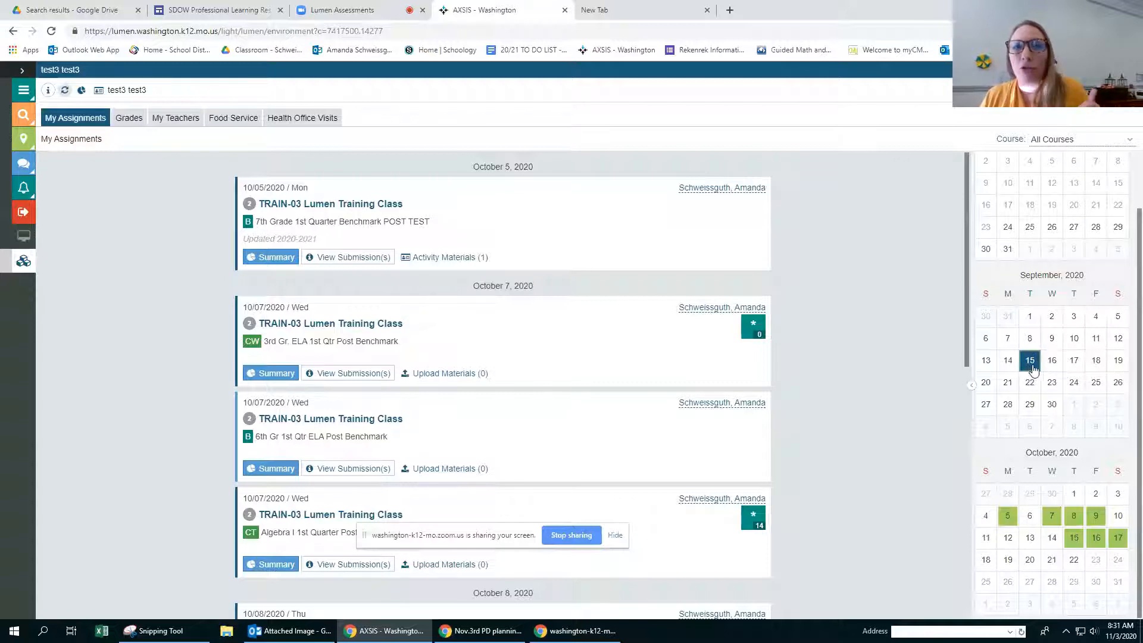
pyautogui.scroll(1, 1066, 321)
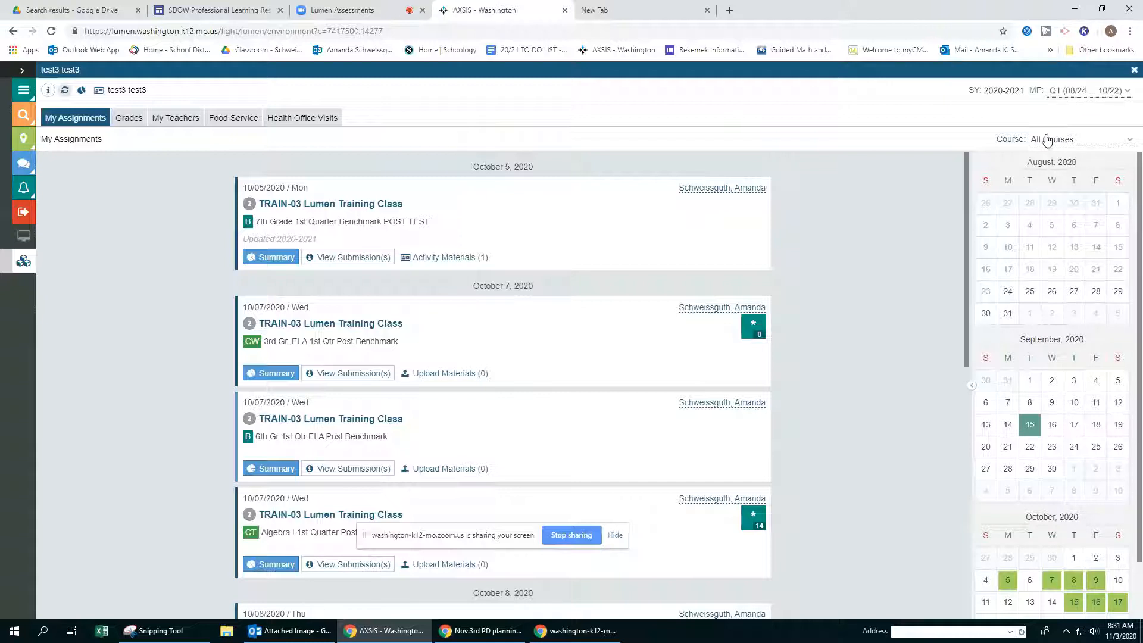
# Step: Check the marking period choices, look through the Q1 assignments, and select October 16 in the calendar
pyautogui.click(1081, 92)
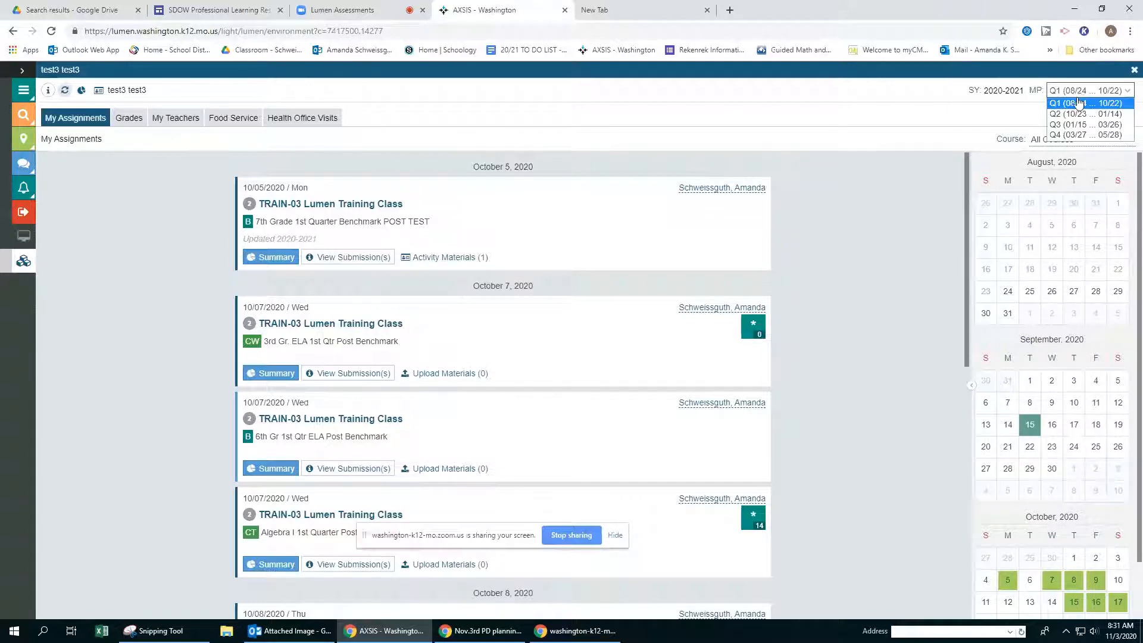
pyautogui.click(861, 180)
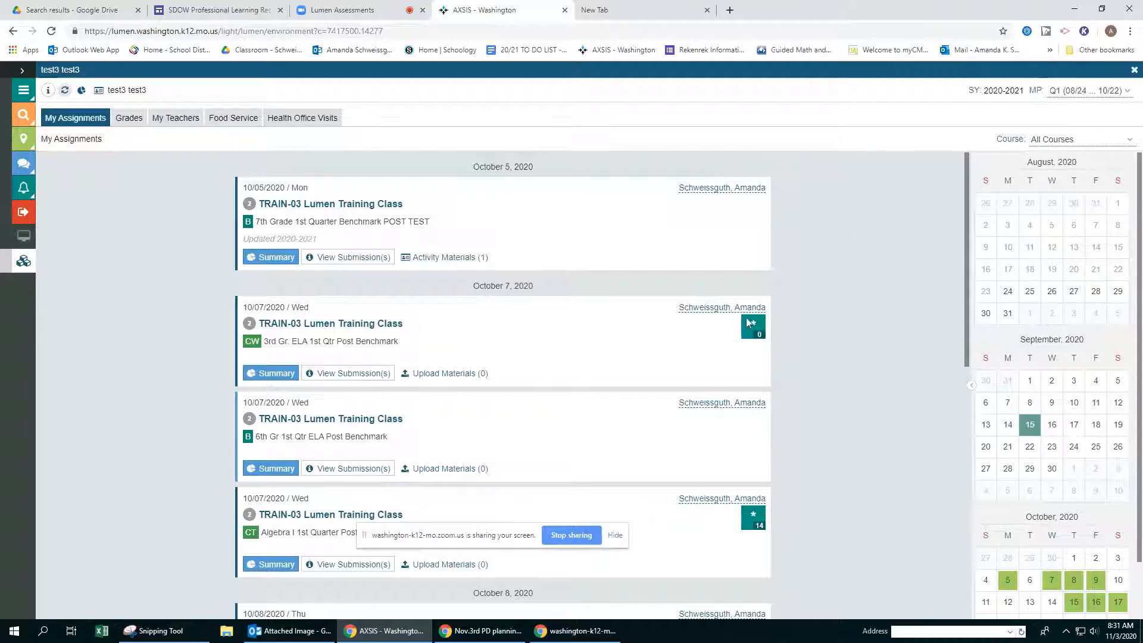
pyautogui.scroll(-10, 491, 365)
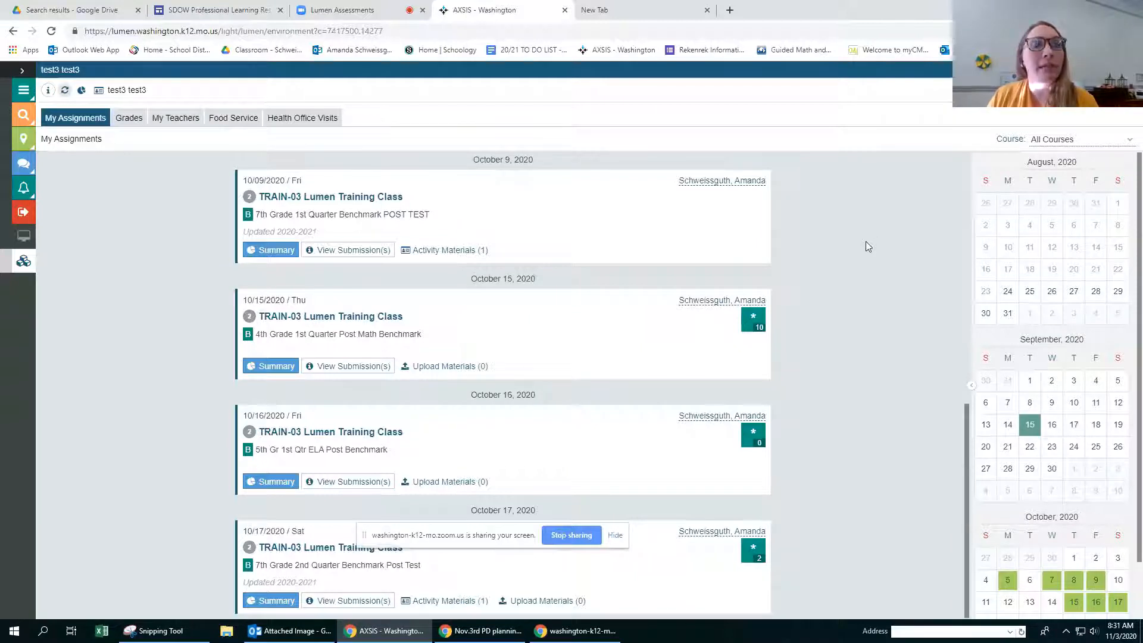
pyautogui.scroll(-1, 1075, 351)
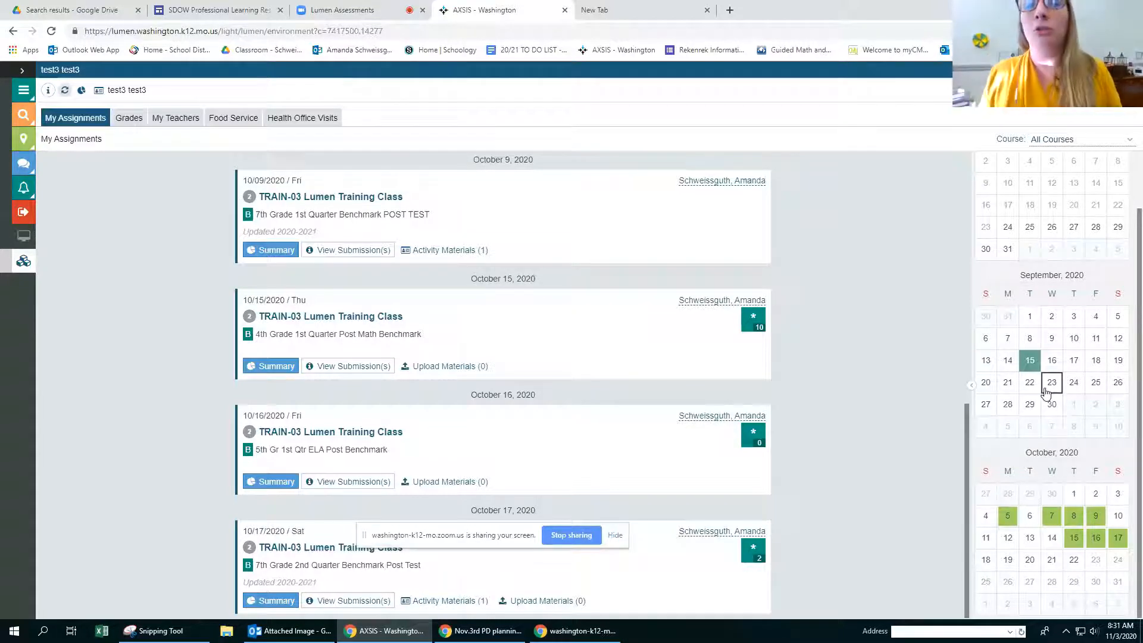
pyautogui.click(1095, 538)
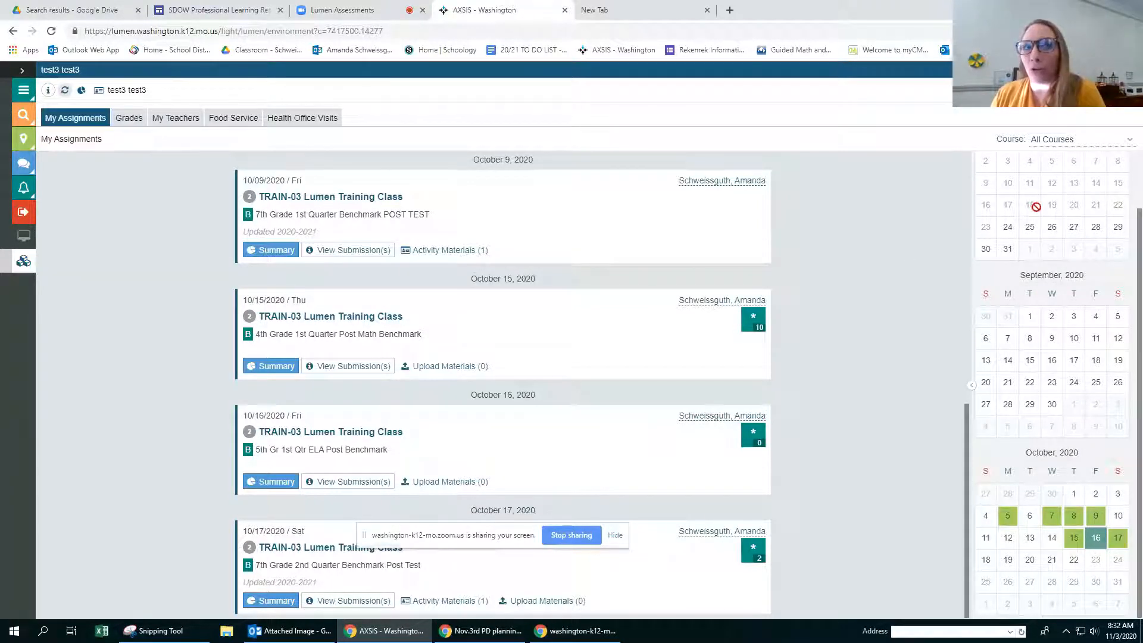
# Step: Keep the course filter on All Courses and show the assignments for marking period Q2
pyautogui.scroll(1, 1039, 251)
pyautogui.click(1060, 139)
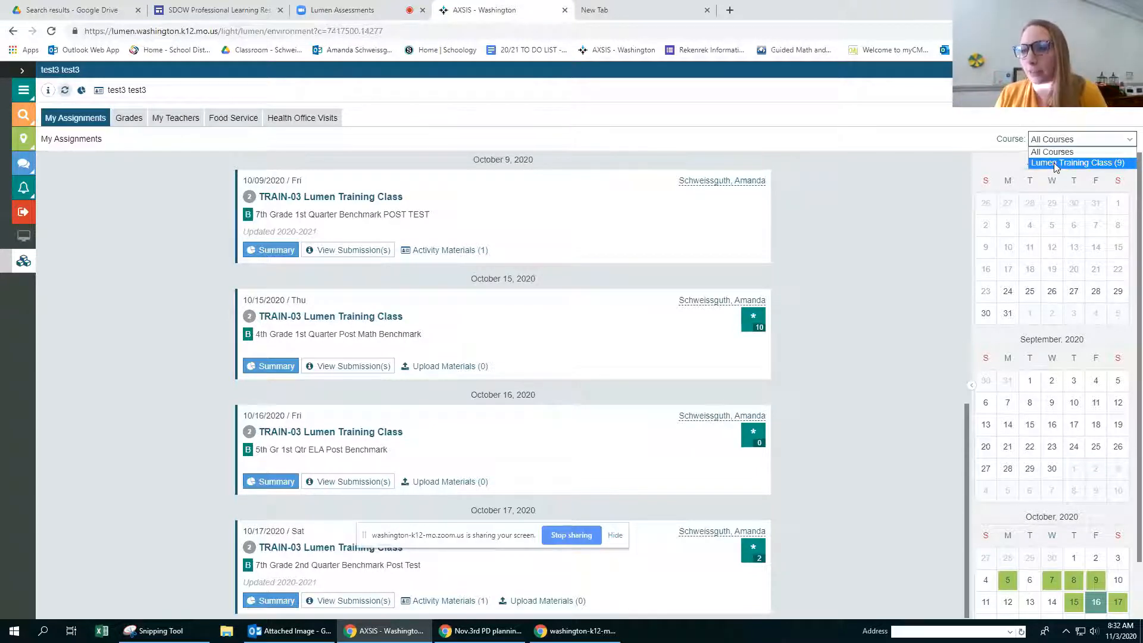
pyautogui.click(1048, 152)
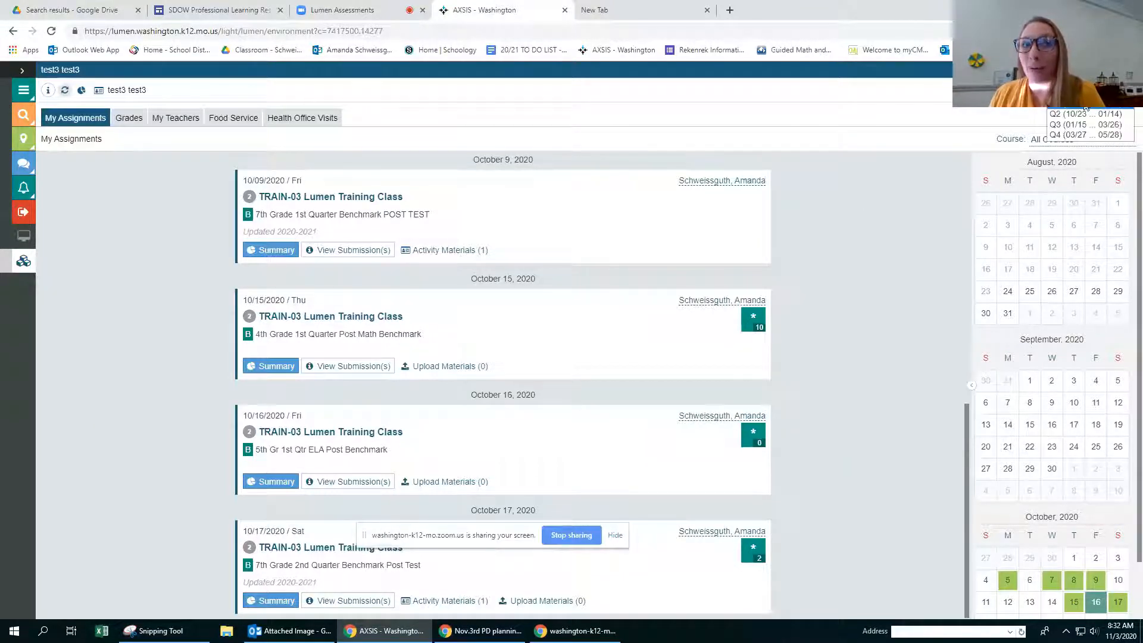
pyautogui.click(1076, 114)
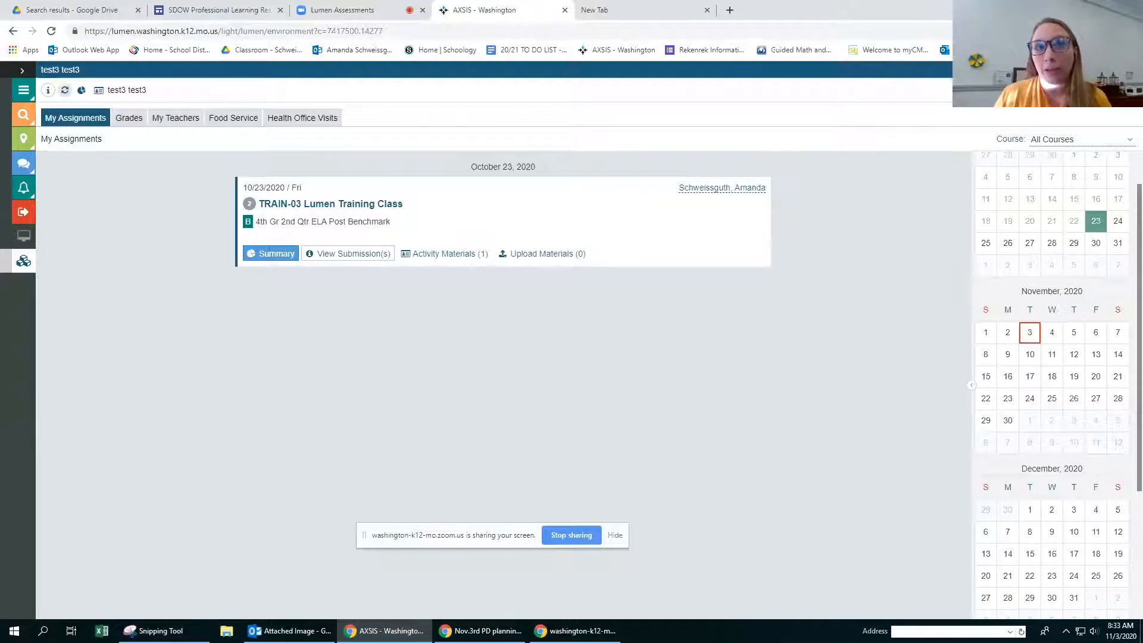
# Step: Close the student's information center and log out of the student account, confirming the logout
pyautogui.click(1132, 69)
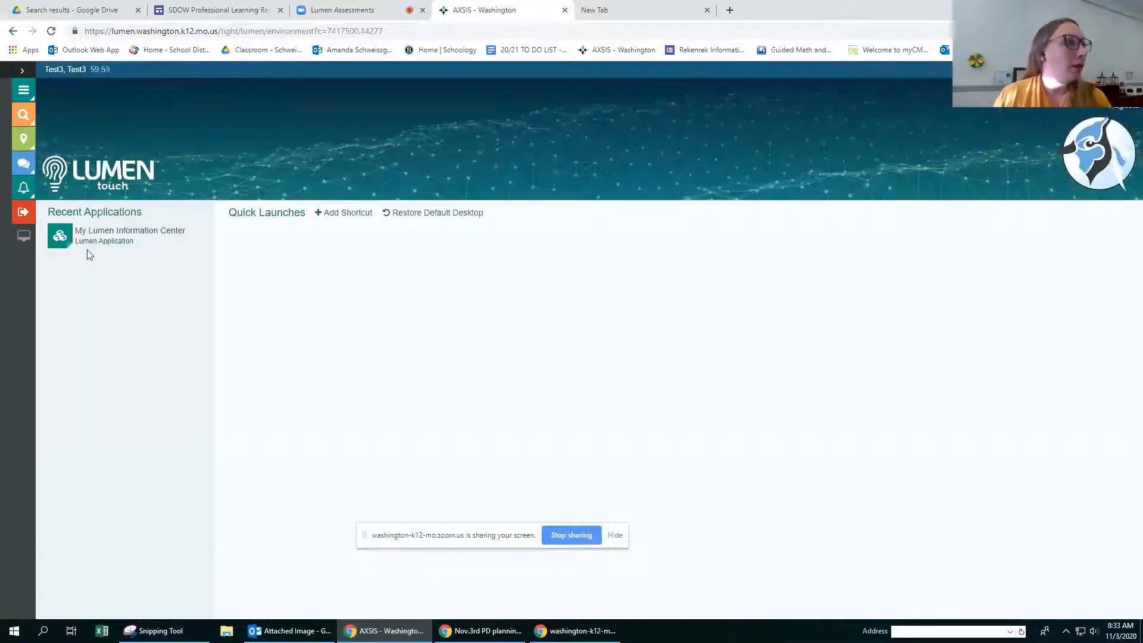
pyautogui.click(25, 216)
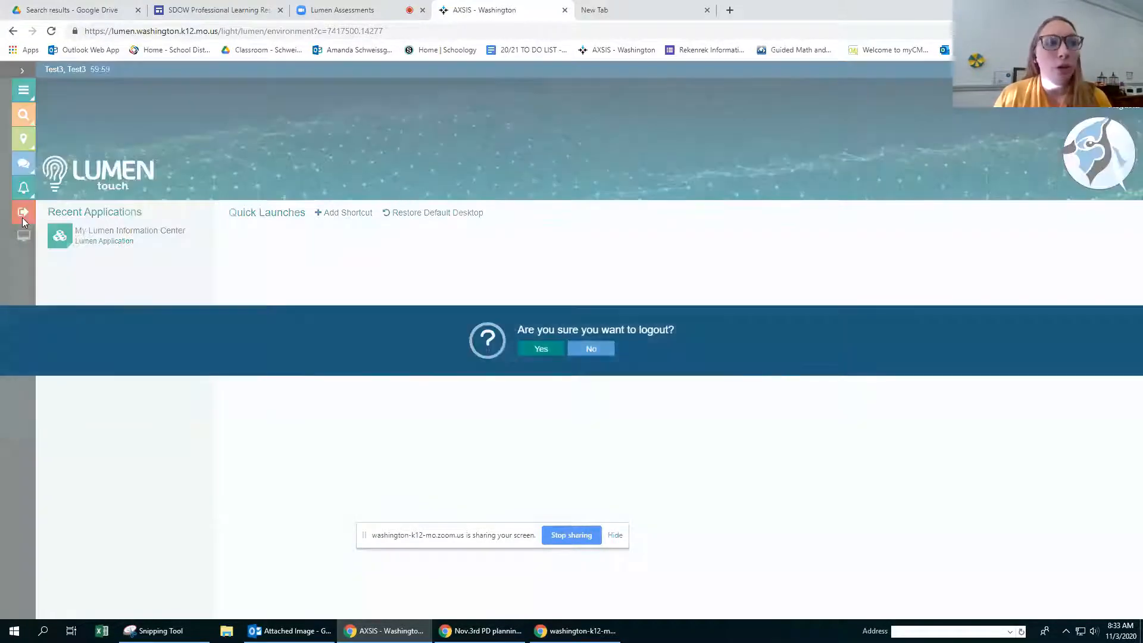
pyautogui.click(533, 348)
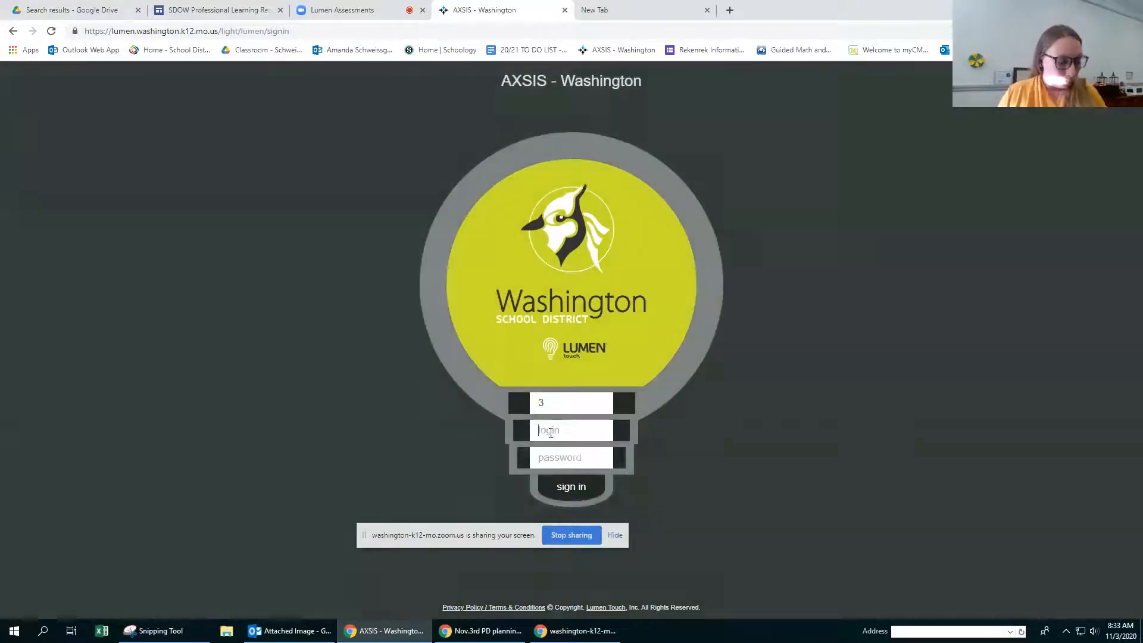
# Step: Sign in with the teacher's login and account password, and choose the NEW environment version
pyautogui.click(551, 432)
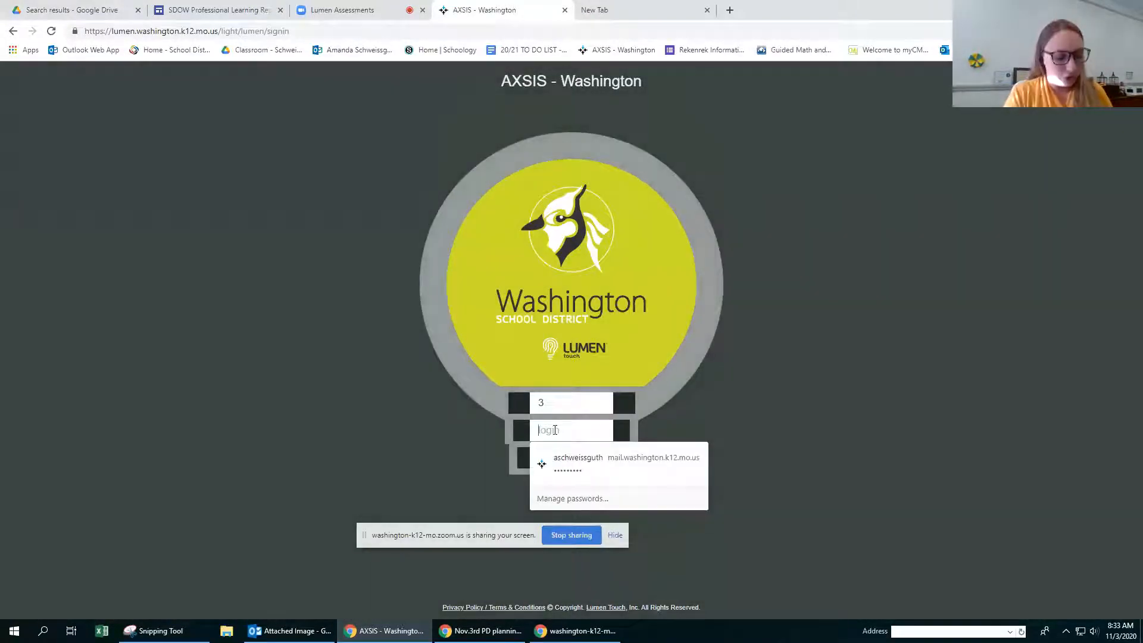
pyautogui.press('Tab')
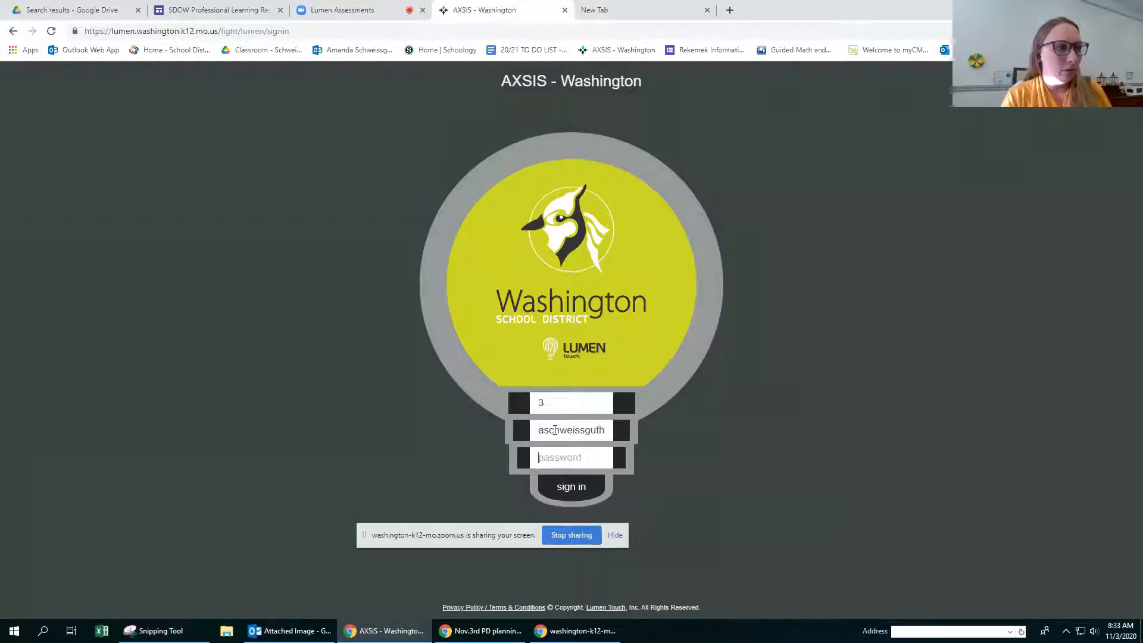
pyautogui.write('•')
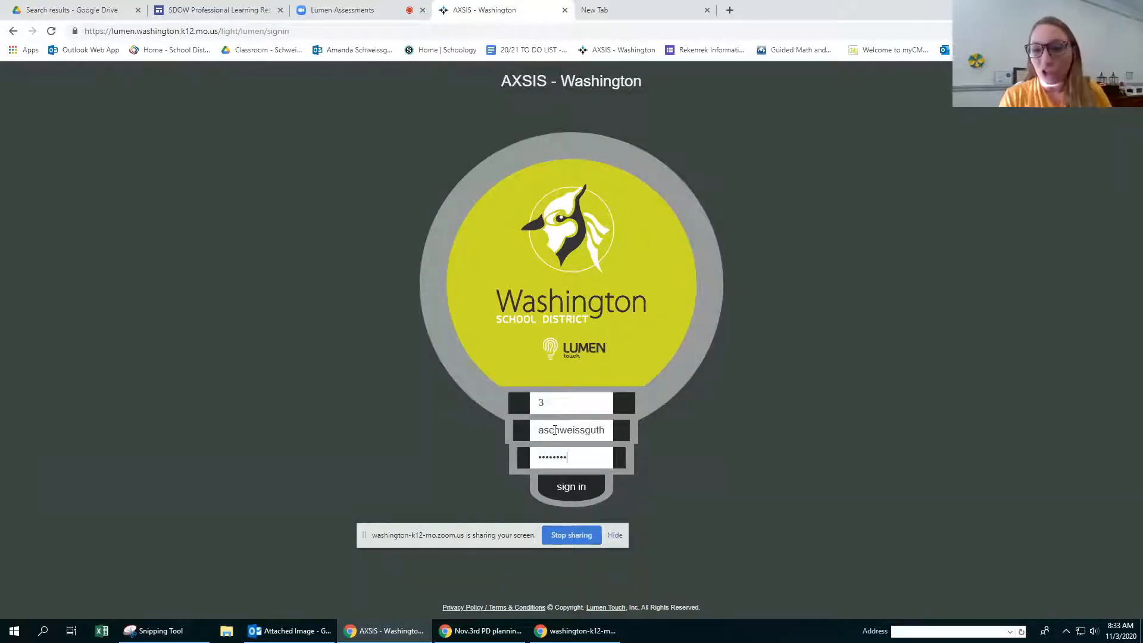
pyautogui.write('•••••••')
pyautogui.press('Return')
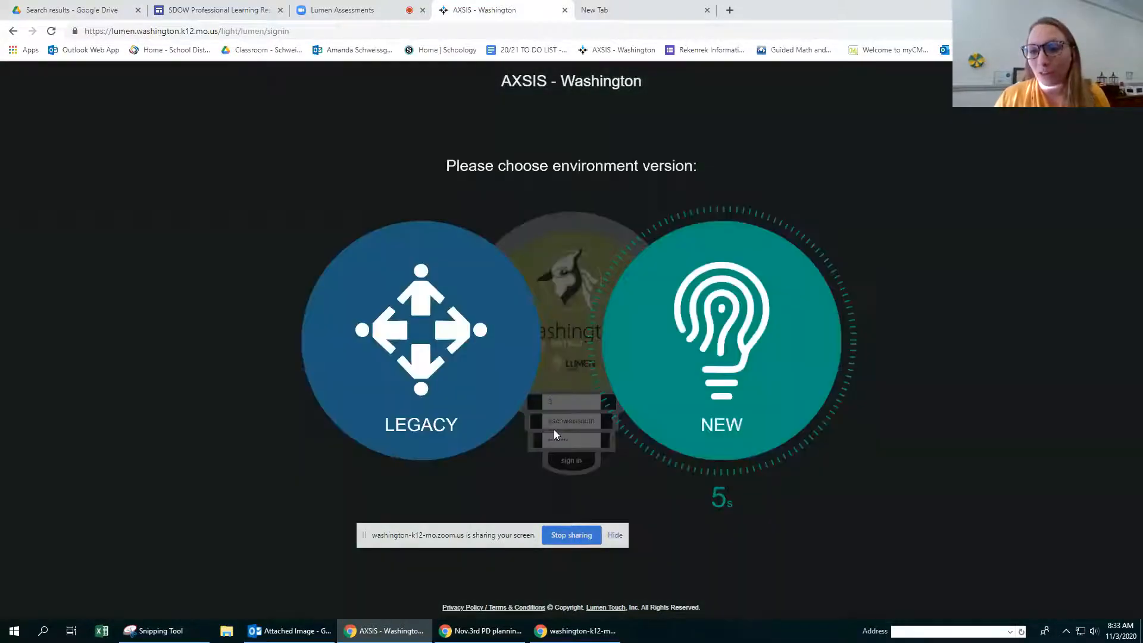
pyautogui.click(738, 350)
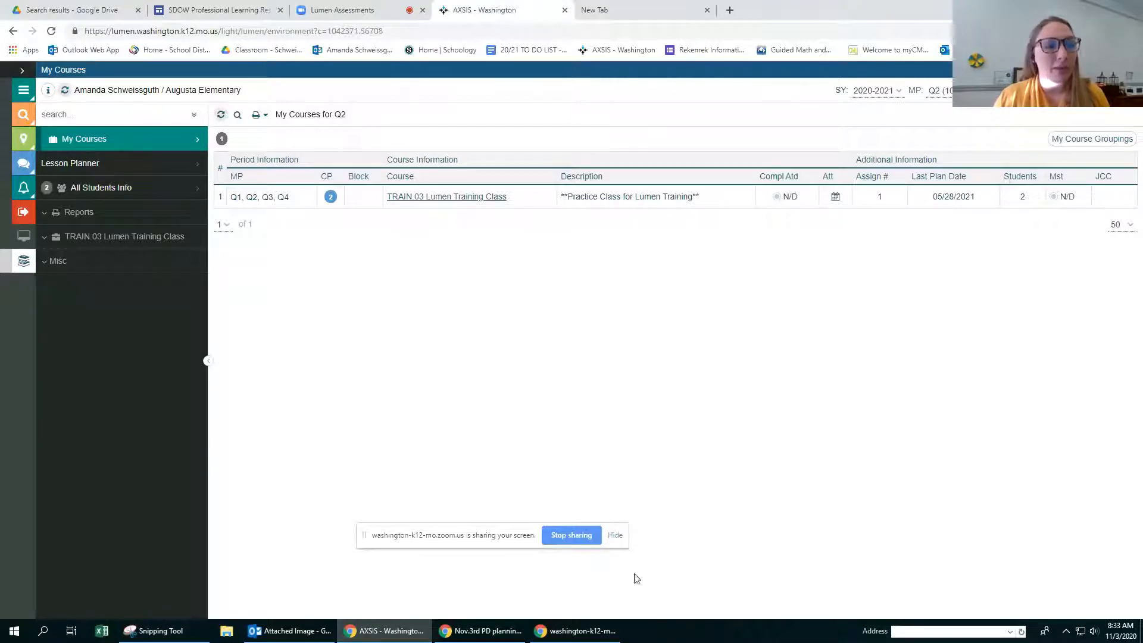
pyautogui.moveTo(477, 538); pyautogui.dragTo(590, 608)
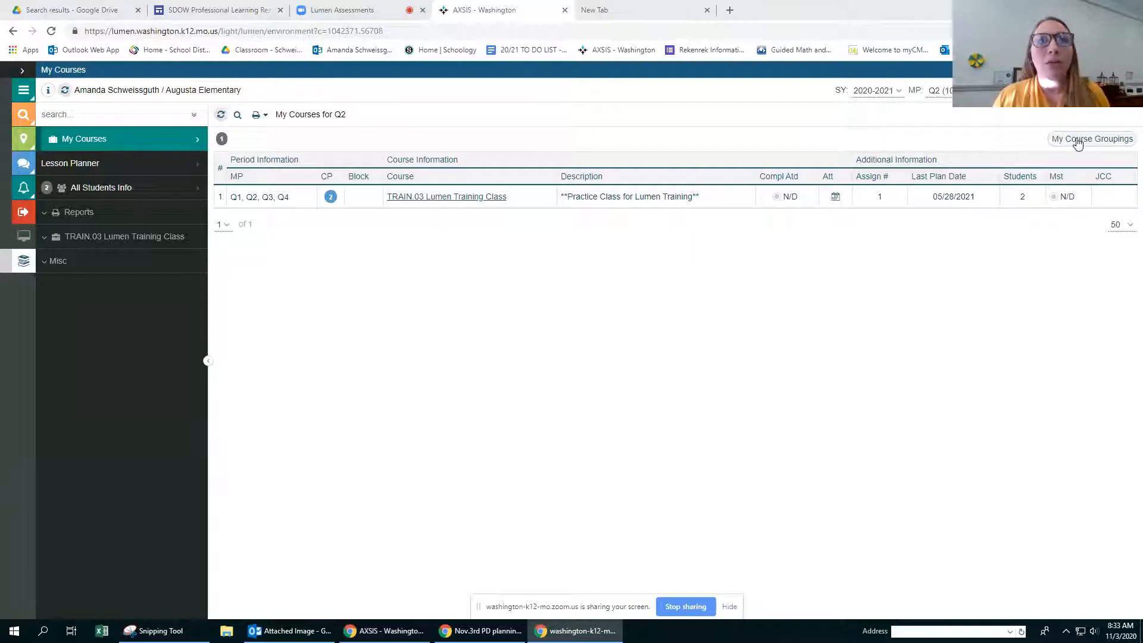
# Step: Switch the marking period to Q1 and show the assignments list of the TRAIN.03 Lumen Training Class
pyautogui.click(939, 91)
pyautogui.click(942, 103)
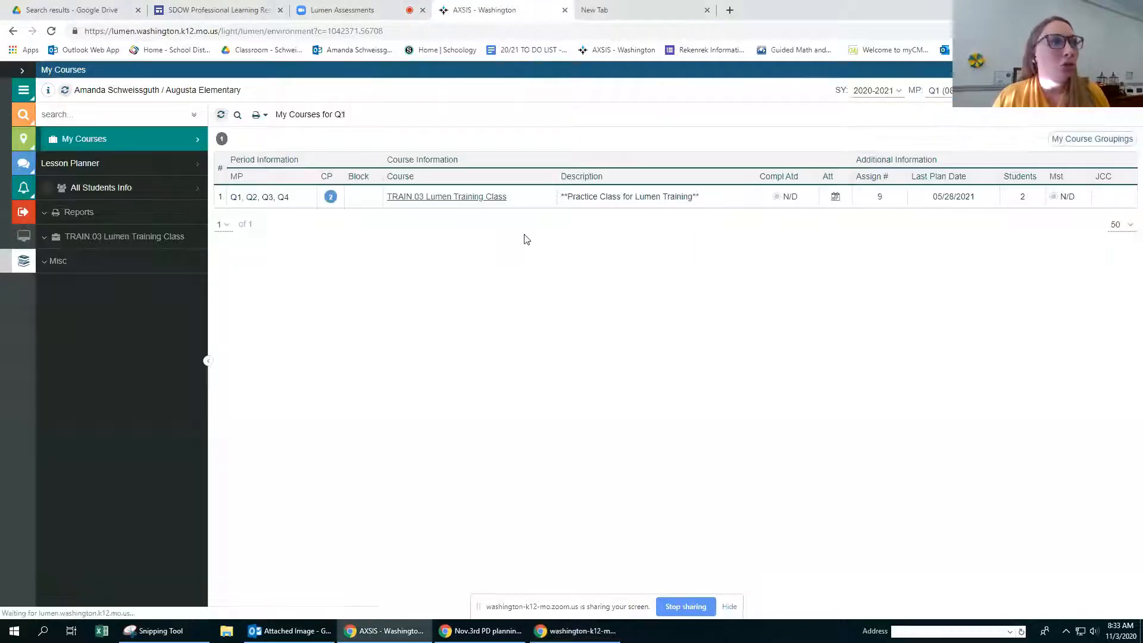
pyautogui.click(484, 198)
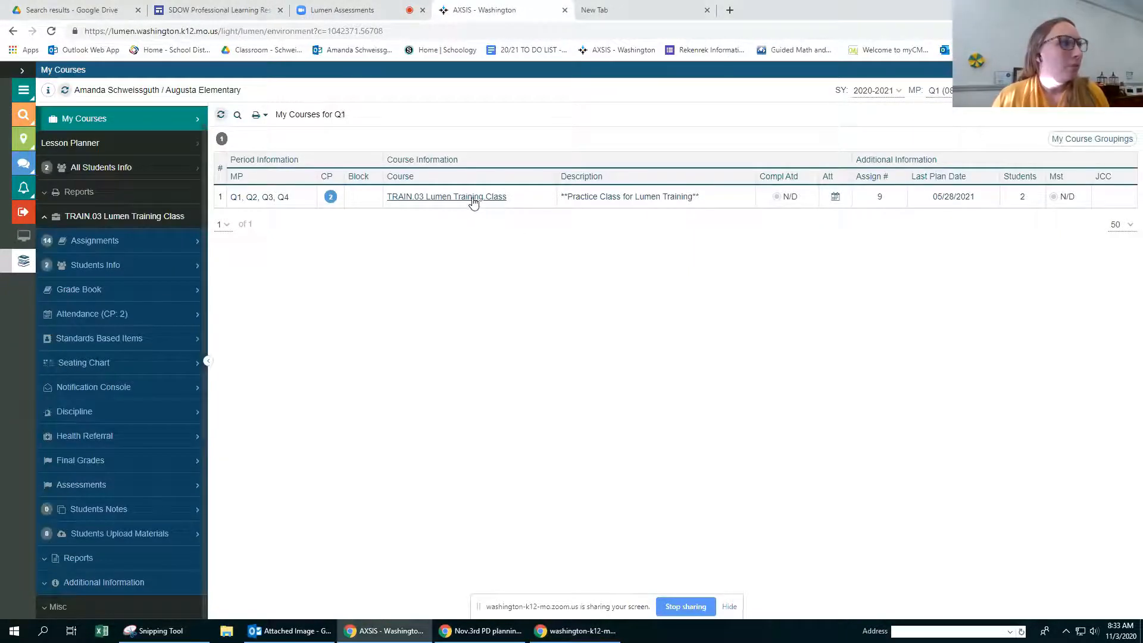
pyautogui.click(79, 248)
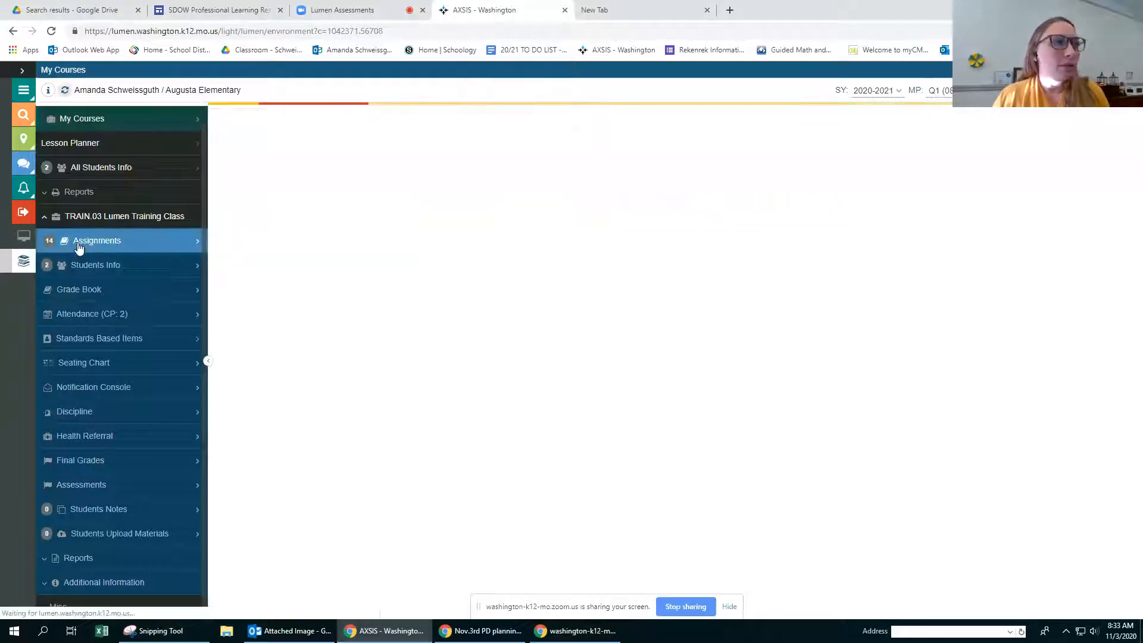
pyautogui.scroll(-1, 660, 414)
pyautogui.scroll(-1, 660, 414)
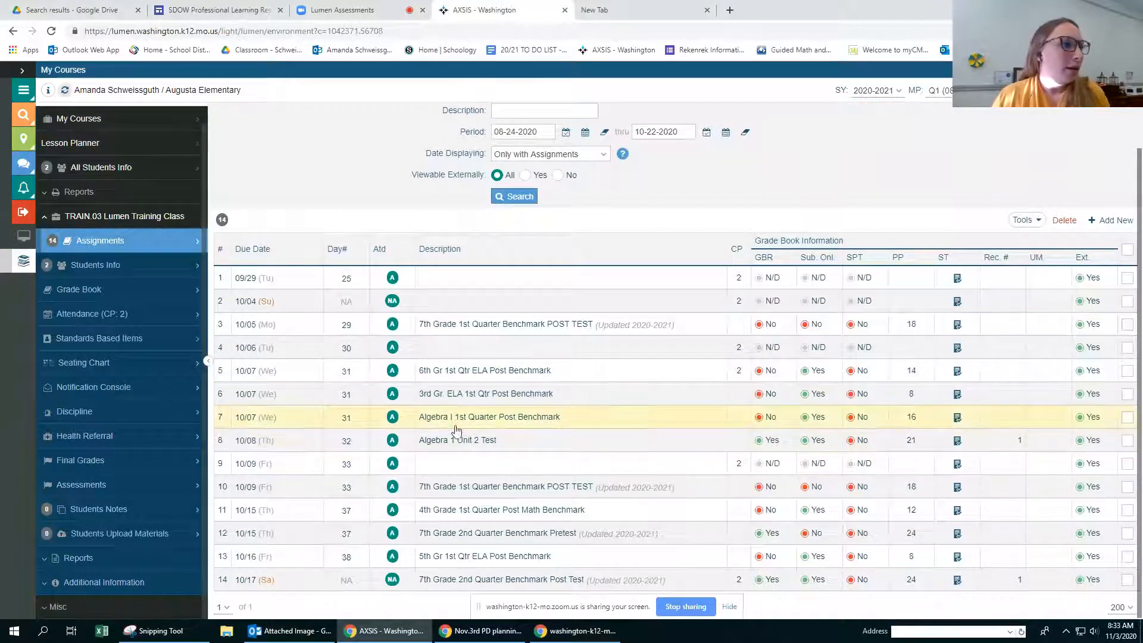
# Step: Open the 3rd Gr. ELA 1st Qtr Post Benchmark and view its students' submissions from the scoring key items
pyautogui.click(458, 398)
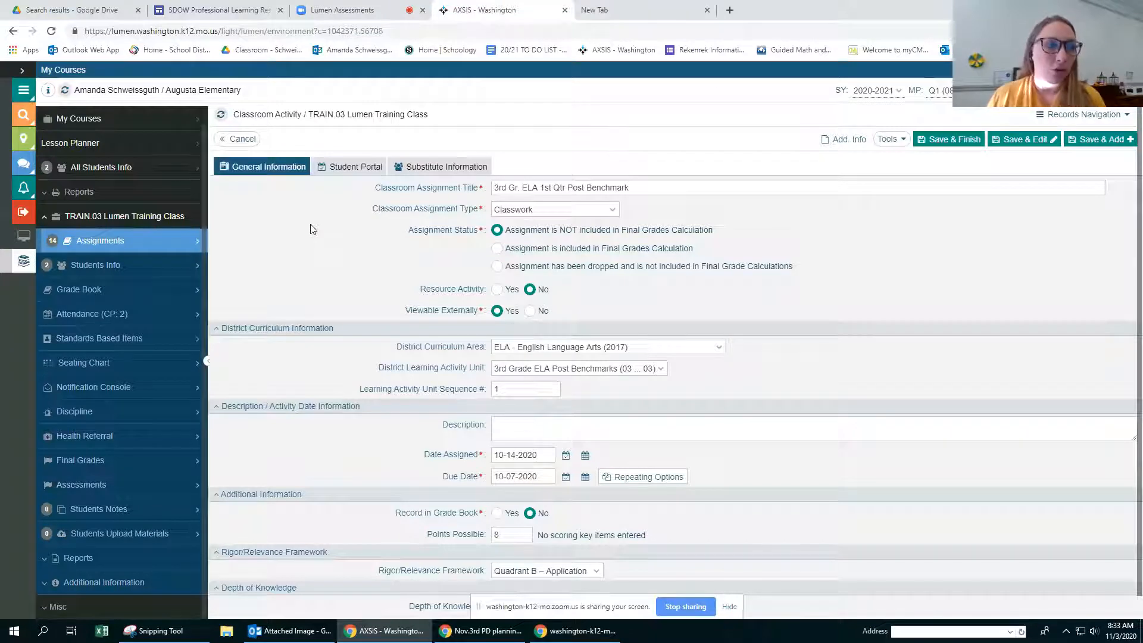
pyautogui.click(381, 168)
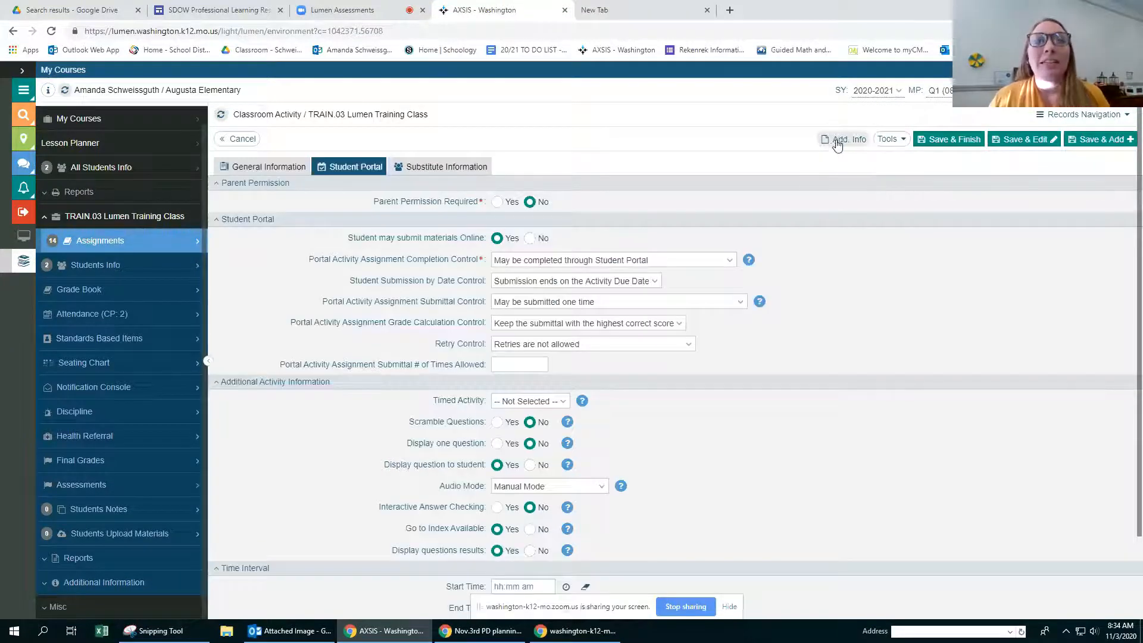
pyautogui.click(839, 142)
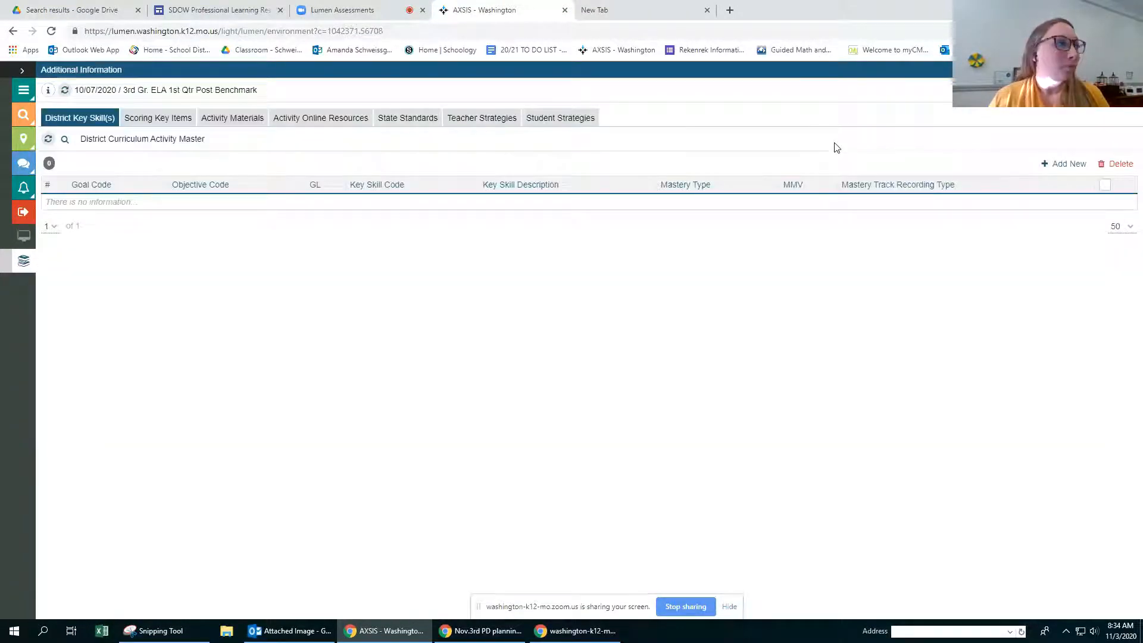
pyautogui.click(158, 118)
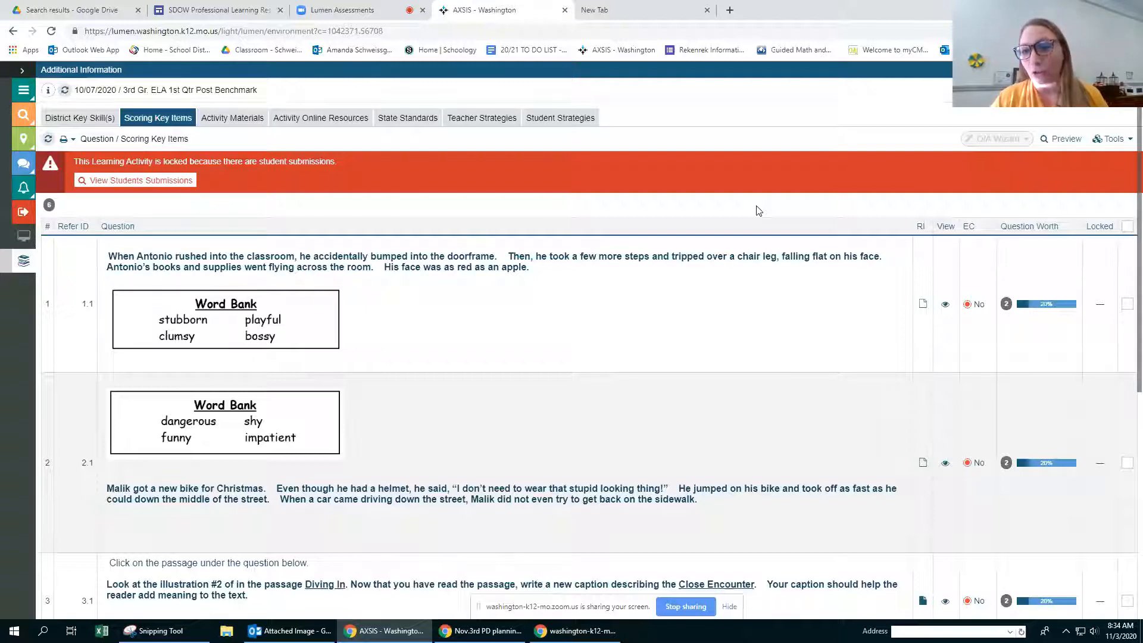
pyautogui.click(125, 181)
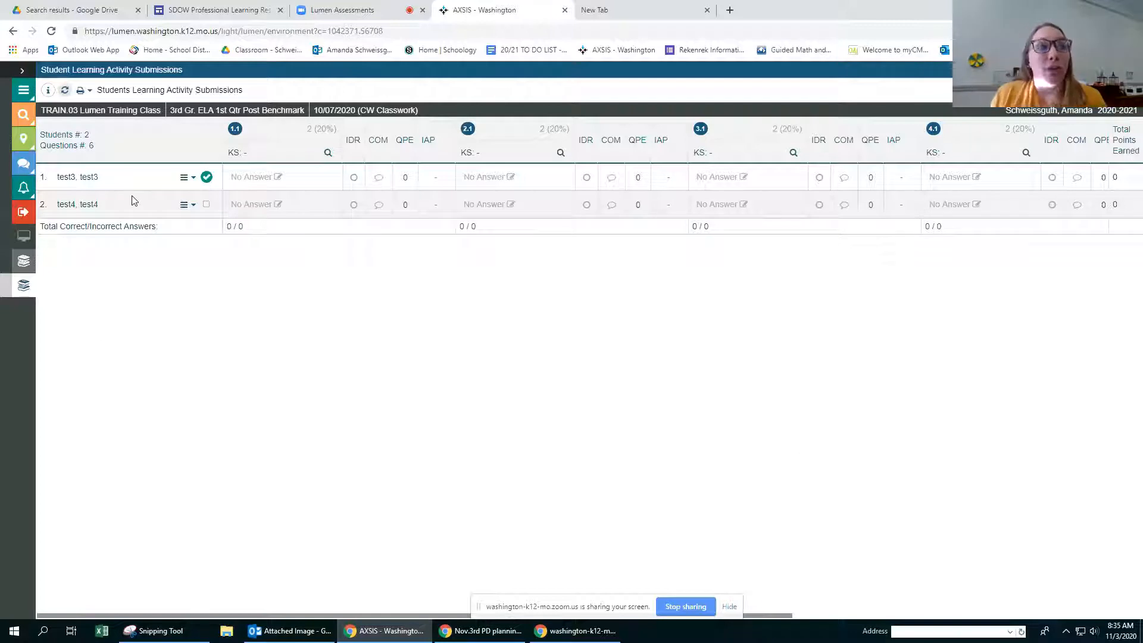
# Step: Try to submit the assignment as instructor for the second student
pyautogui.click(189, 206)
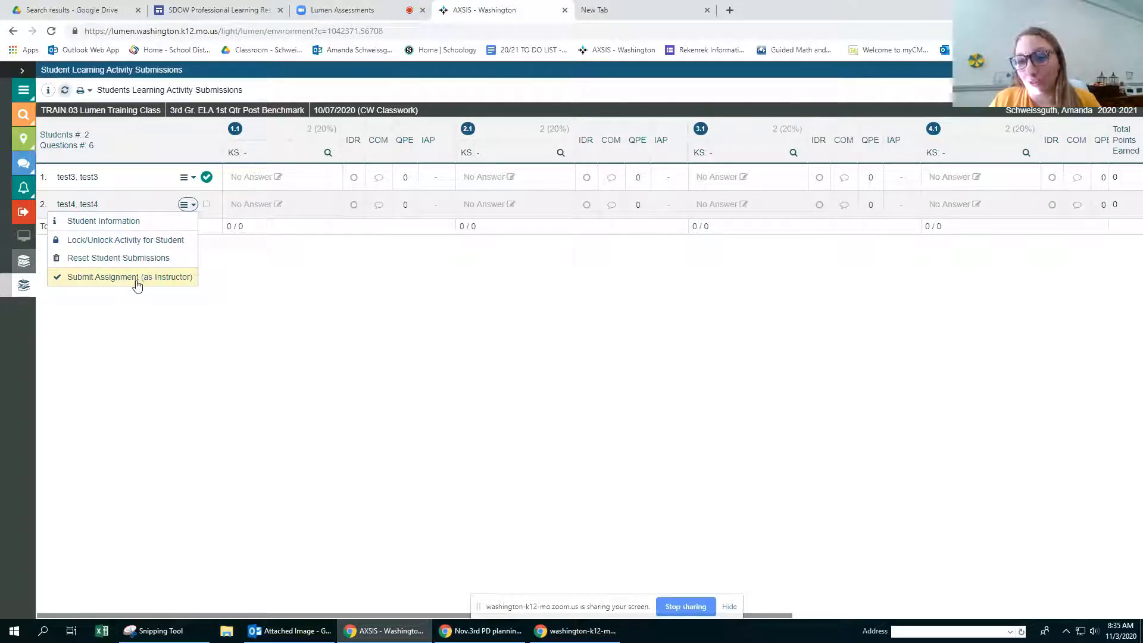
pyautogui.click(101, 279)
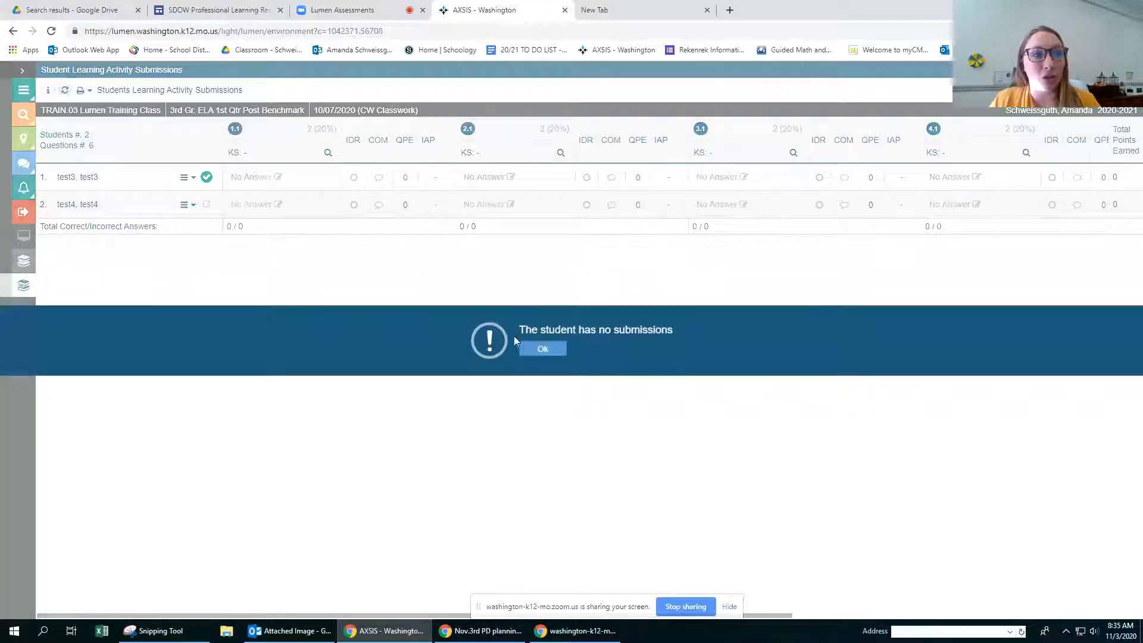
pyautogui.click(543, 349)
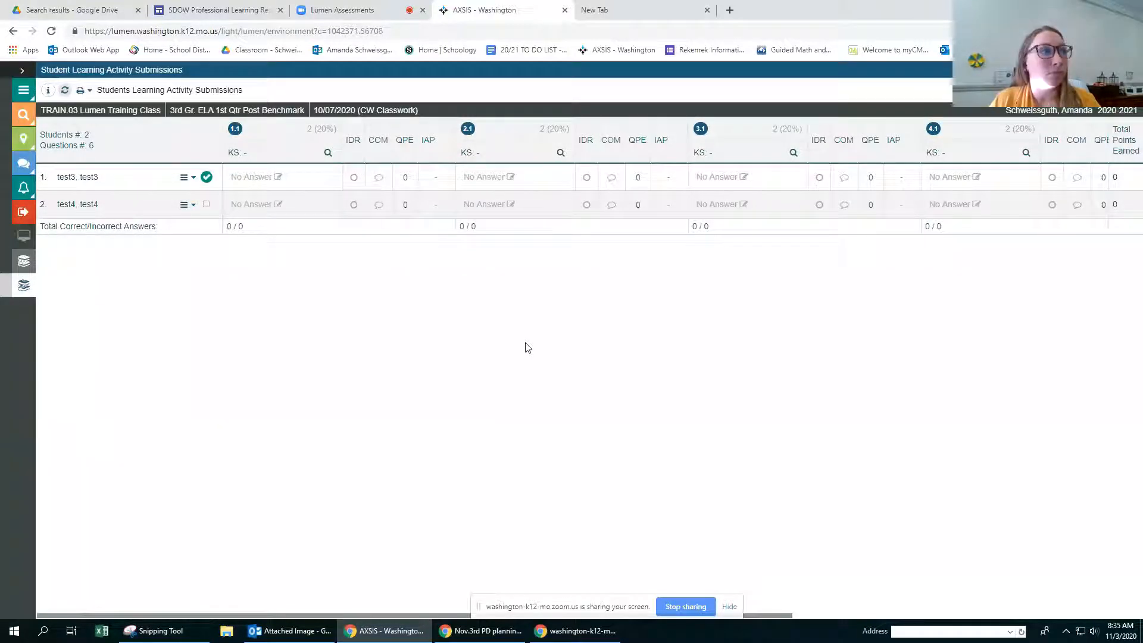
# Step: Save the changes and lock all student submissions for the benchmark, confirming the lock
pyautogui.click(188, 204)
pyautogui.click(192, 179)
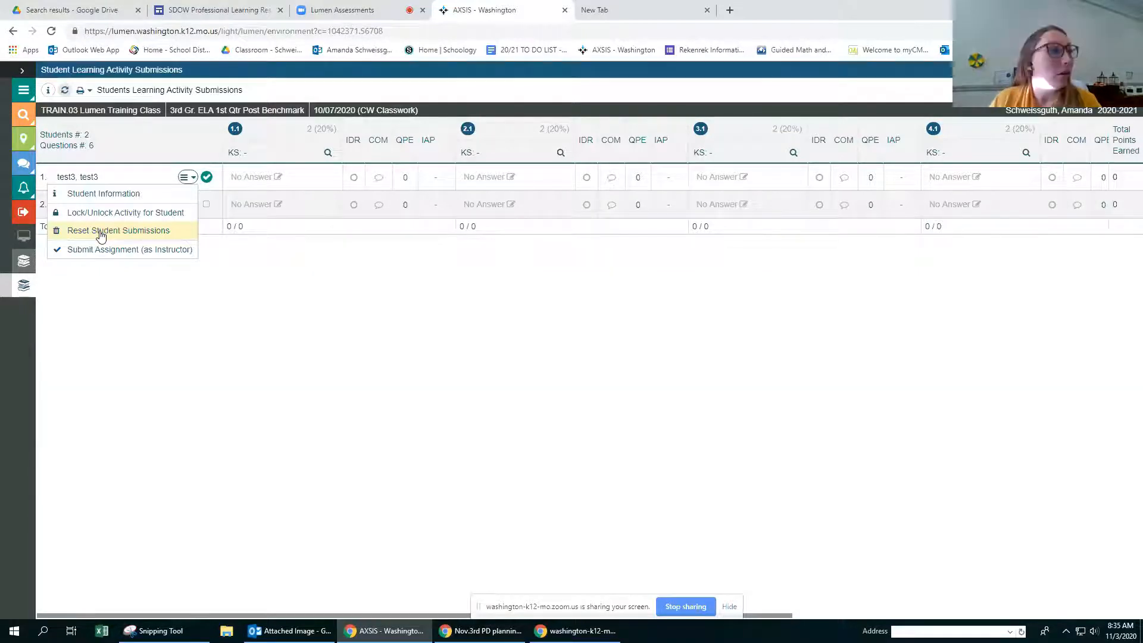
pyautogui.click(1107, 90)
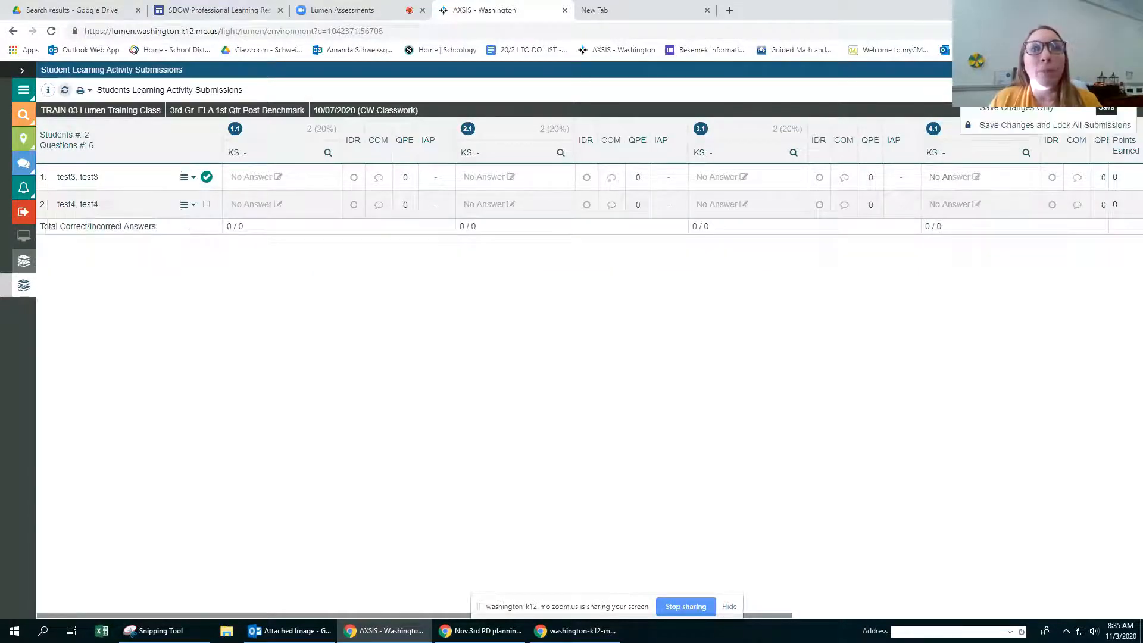
pyautogui.click(1097, 126)
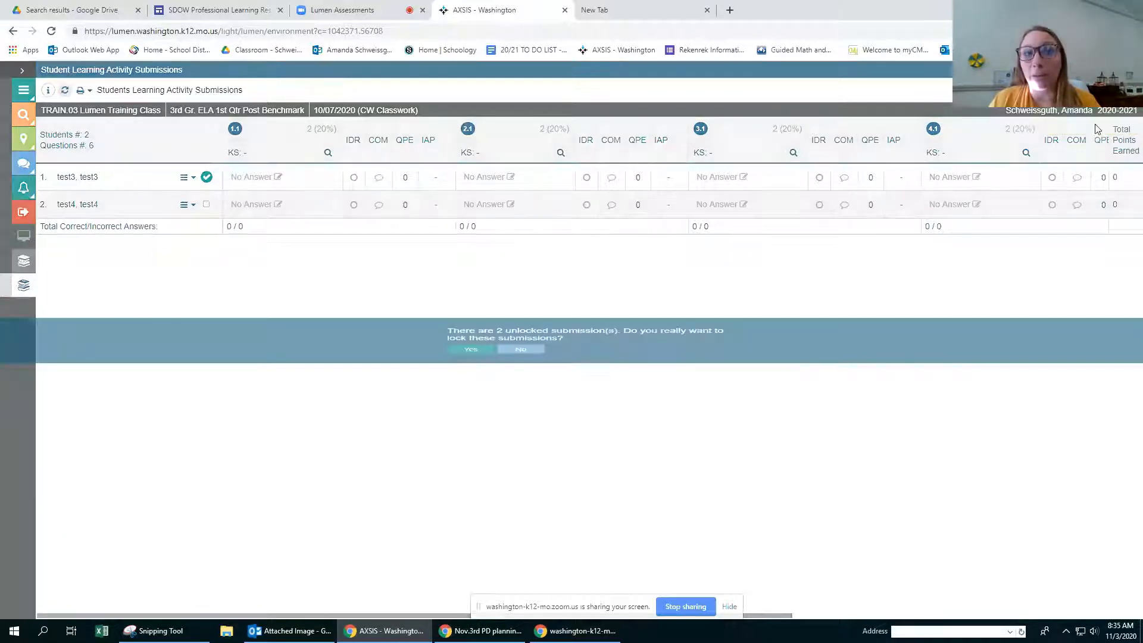
pyautogui.click(467, 356)
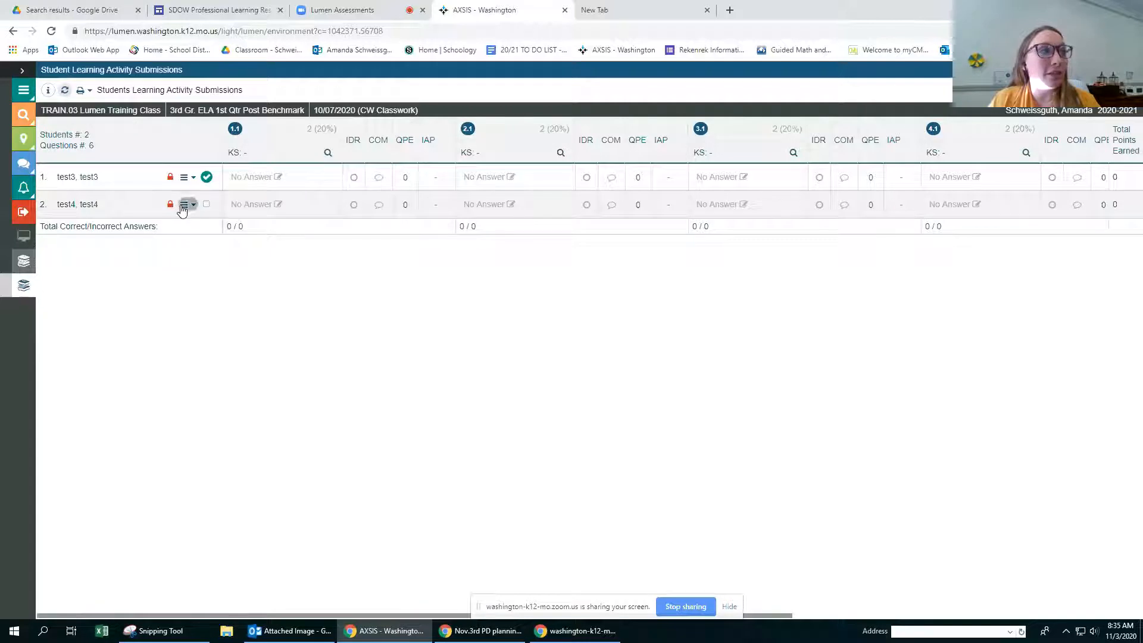
# Step: Unlock the activity for the second student only and save the changes without locking all submissions
pyautogui.click(182, 205)
pyautogui.click(159, 241)
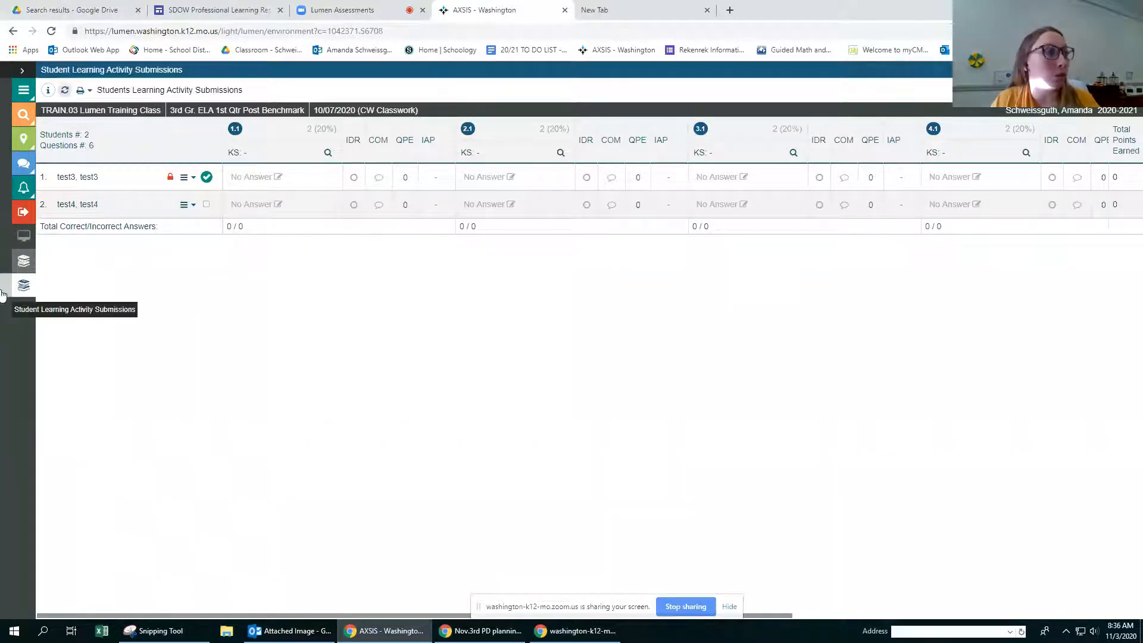
pyautogui.click(188, 179)
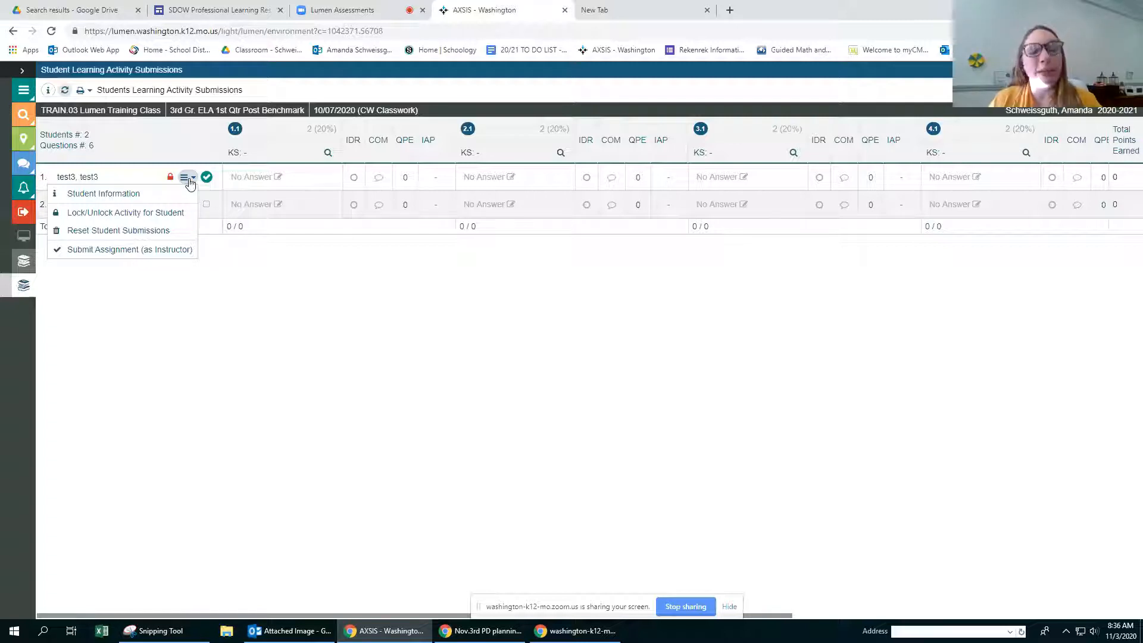
pyautogui.click(274, 266)
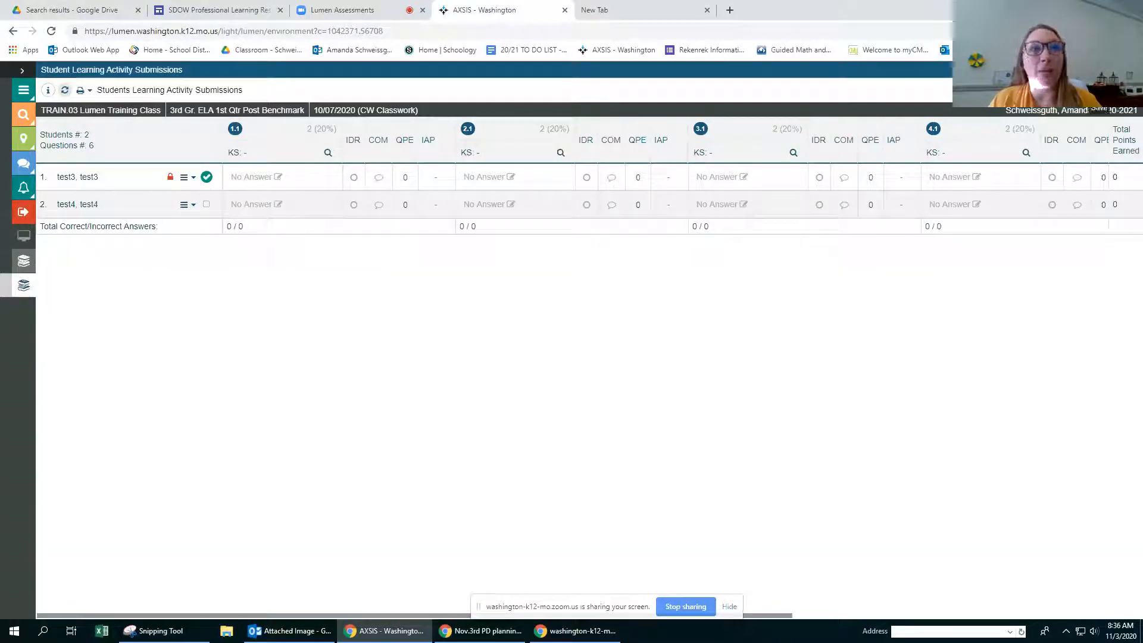
pyautogui.click(1100, 91)
pyautogui.click(1016, 111)
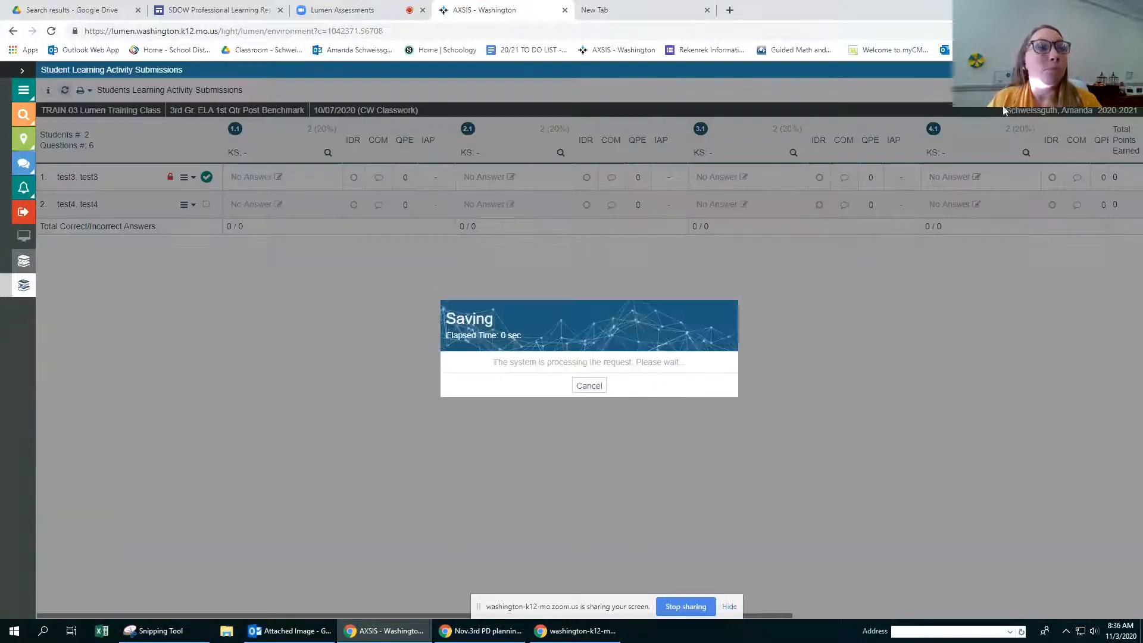
# Step: Generate the printable report of the student submissions, download it as a PDF and open the file
pyautogui.click(89, 92)
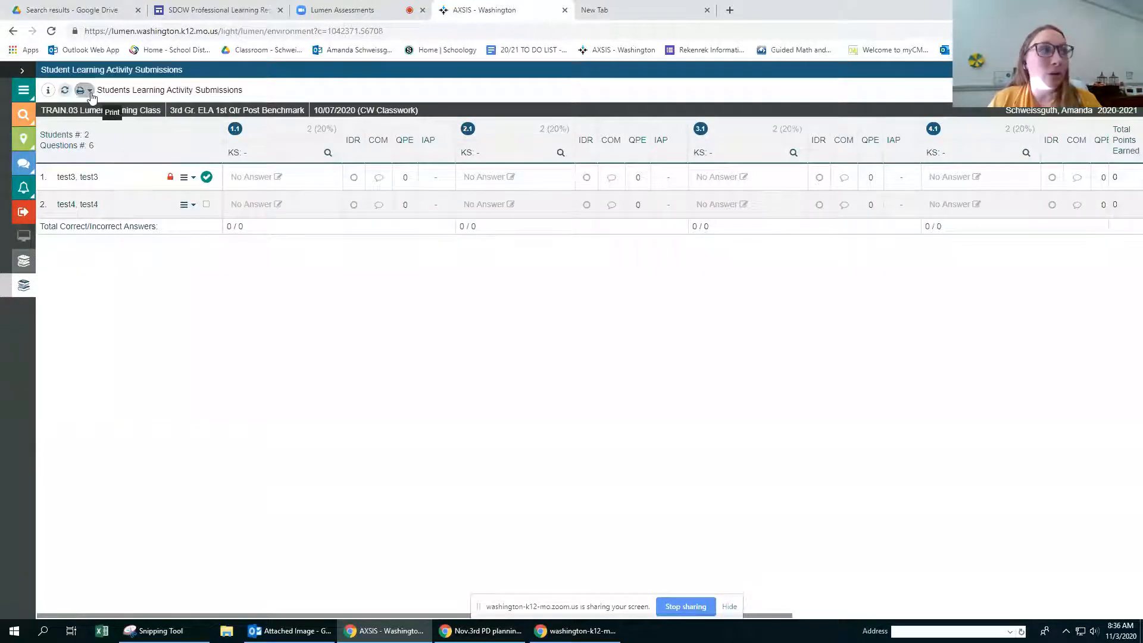
pyautogui.click(80, 108)
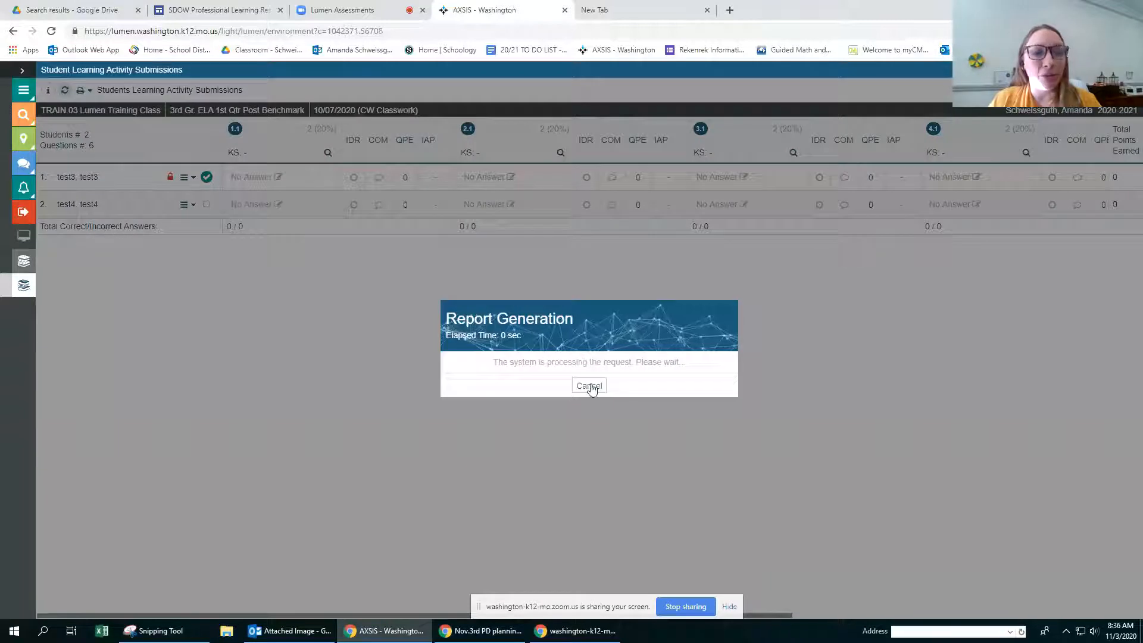
pyautogui.click(570, 378)
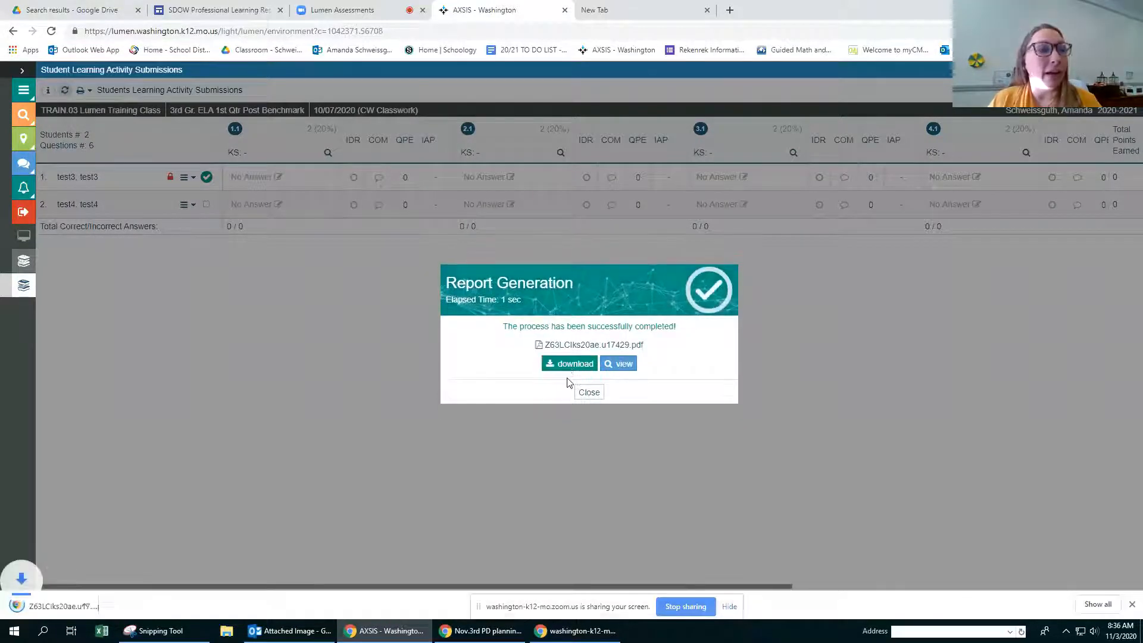
pyautogui.click(49, 613)
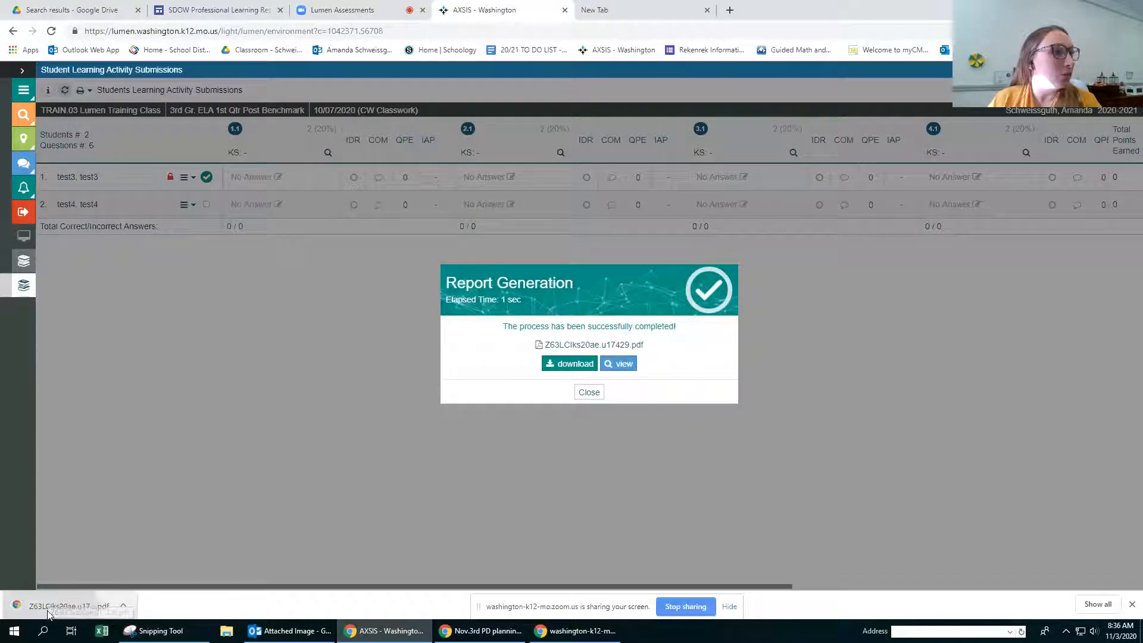
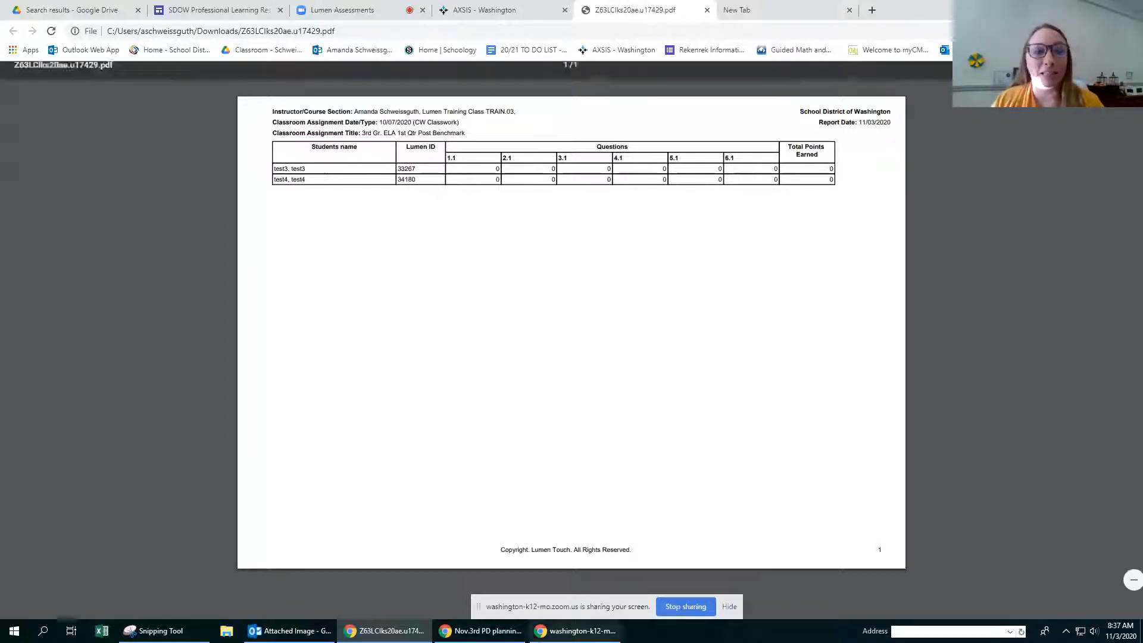
# Step: Return from the PDF to AXSIS, dismiss the report dialog, close the 3rd grade benchmark windows and reopen the class's assignment list
pyautogui.click(518, 6)
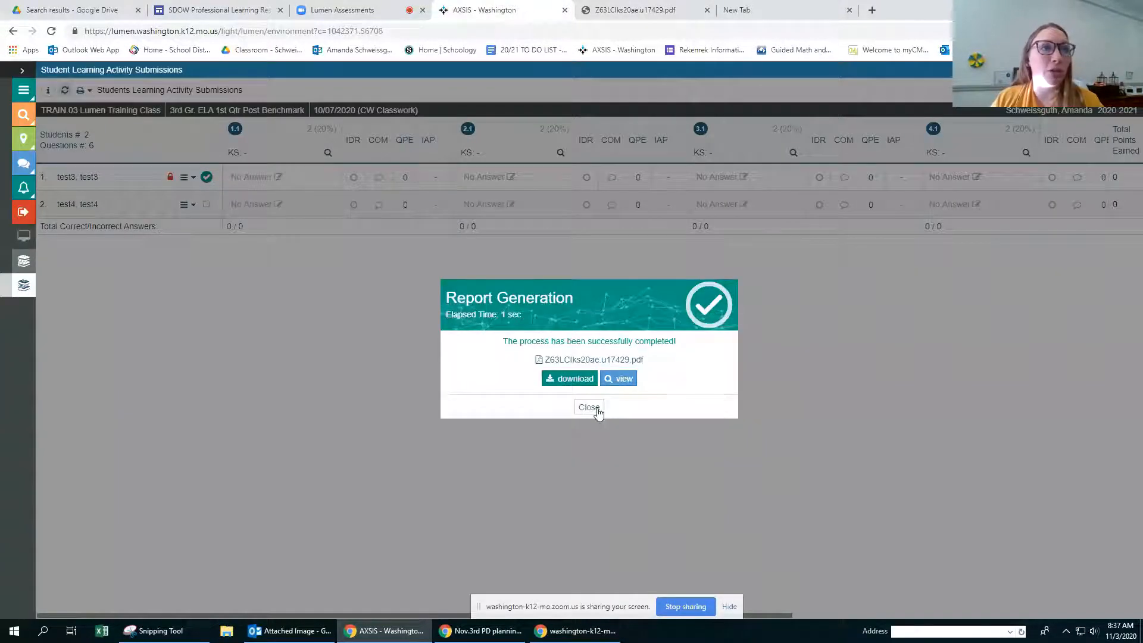
pyautogui.click(594, 408)
pyautogui.moveTo(398, 615); pyautogui.dragTo(318, 609)
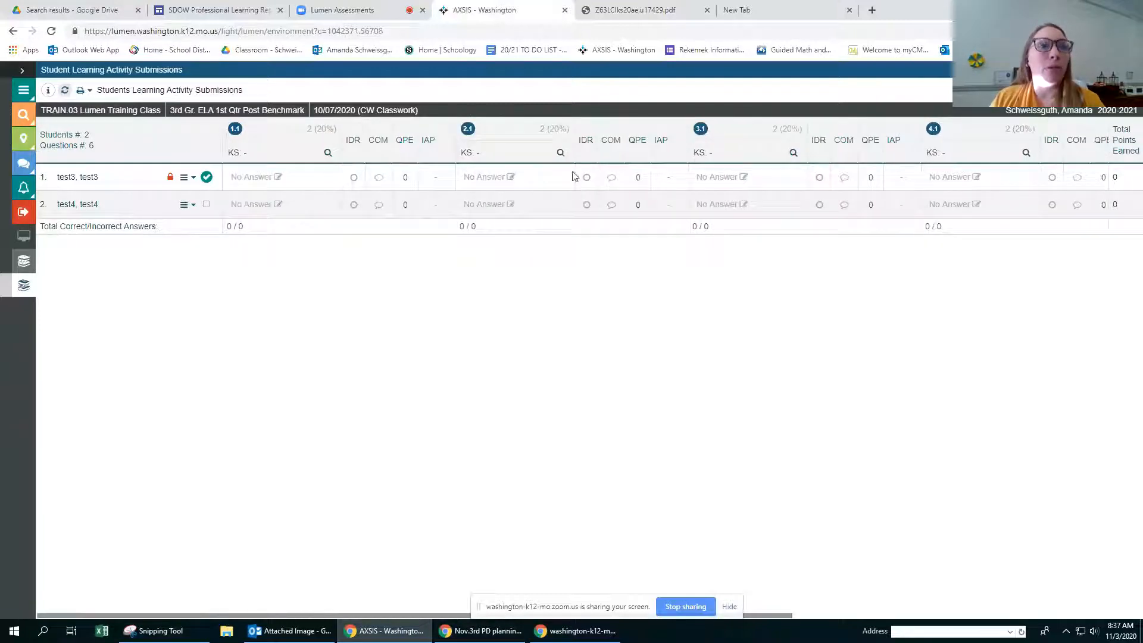
pyautogui.click(1131, 70)
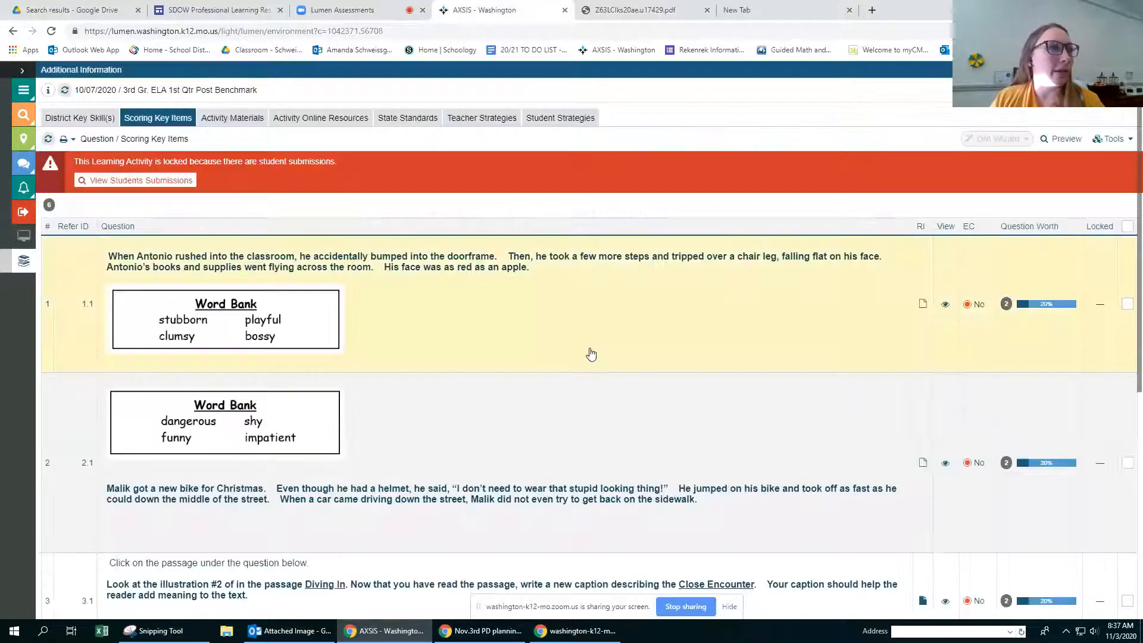
pyautogui.click(1131, 70)
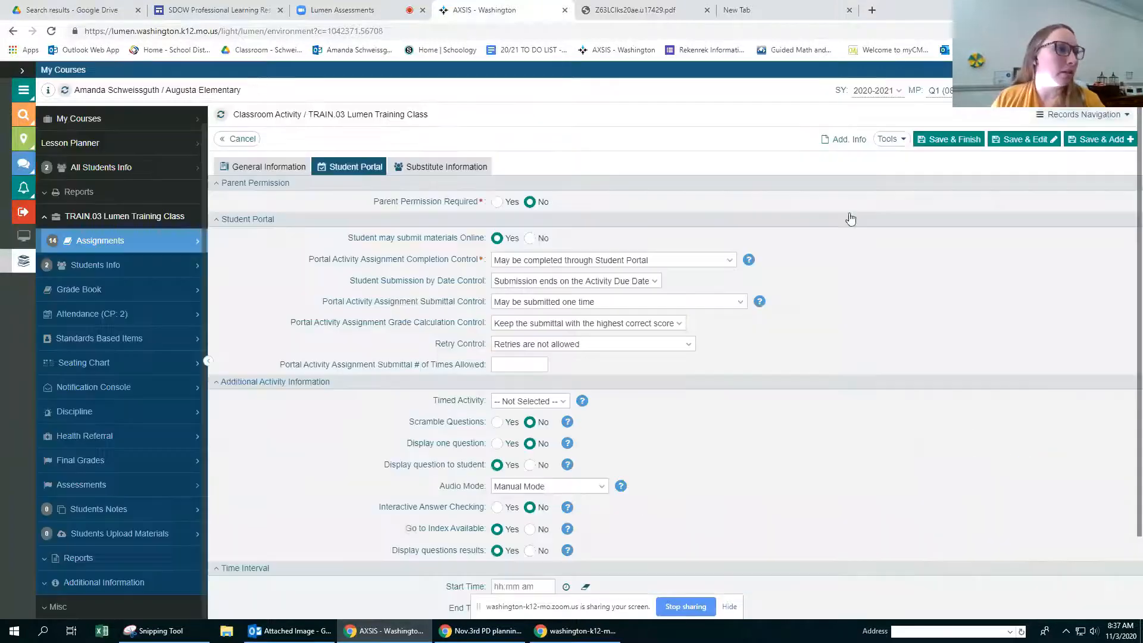
pyautogui.click(1131, 70)
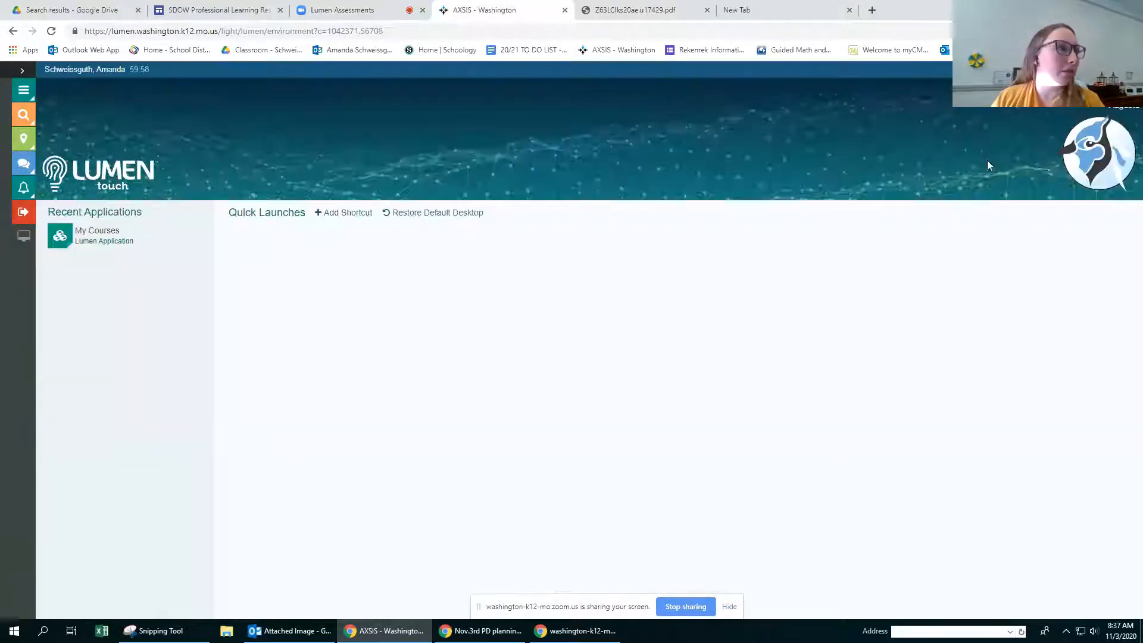
pyautogui.click(116, 241)
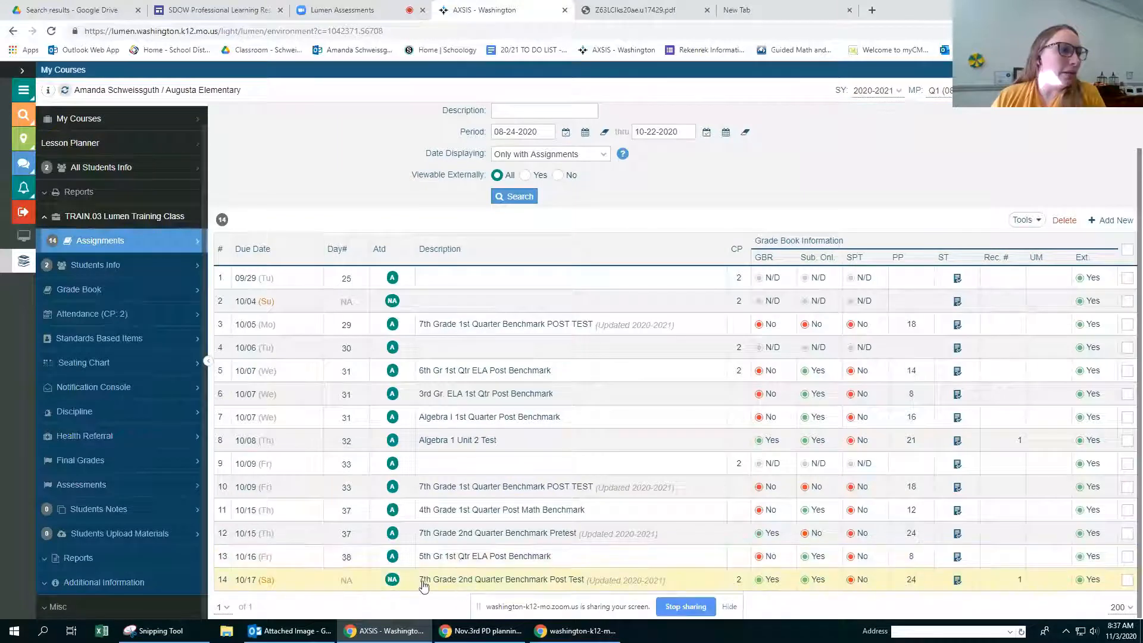
# Step: Open the student submissions from the scoring key items of the 4th Grade 1st Quarter Post Math Benchmark
pyautogui.click(449, 509)
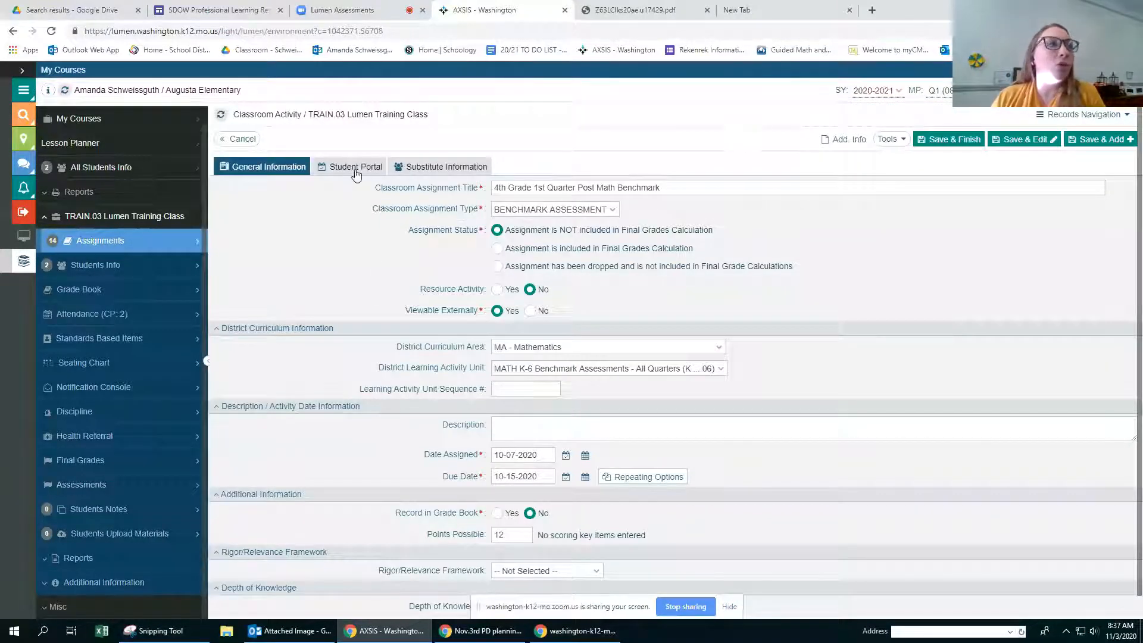
pyautogui.click(837, 146)
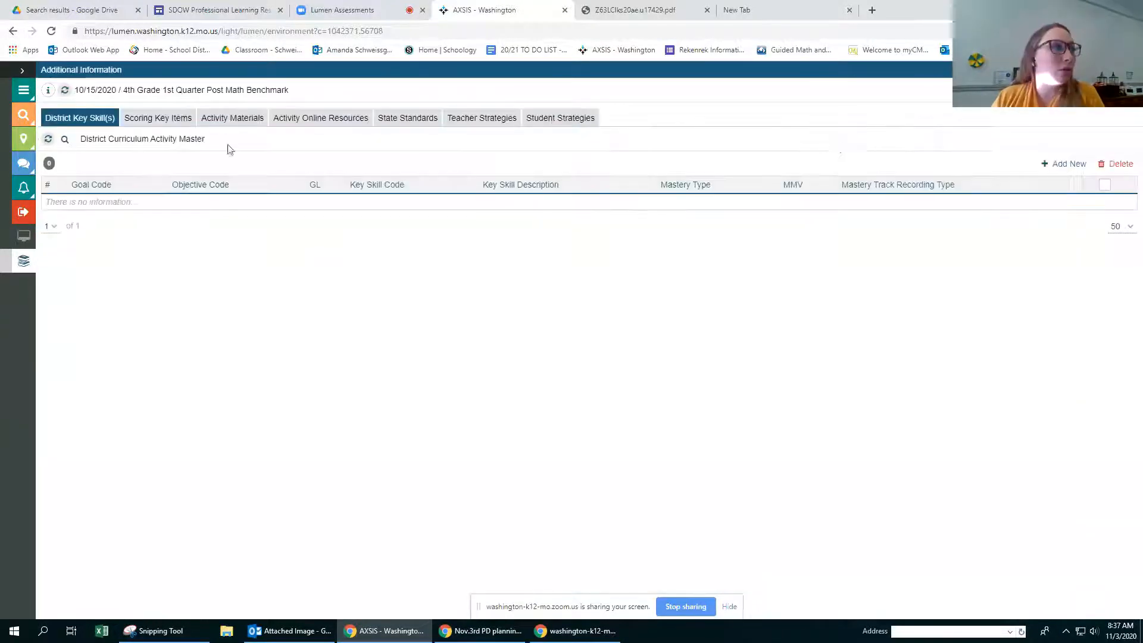
pyautogui.click(149, 123)
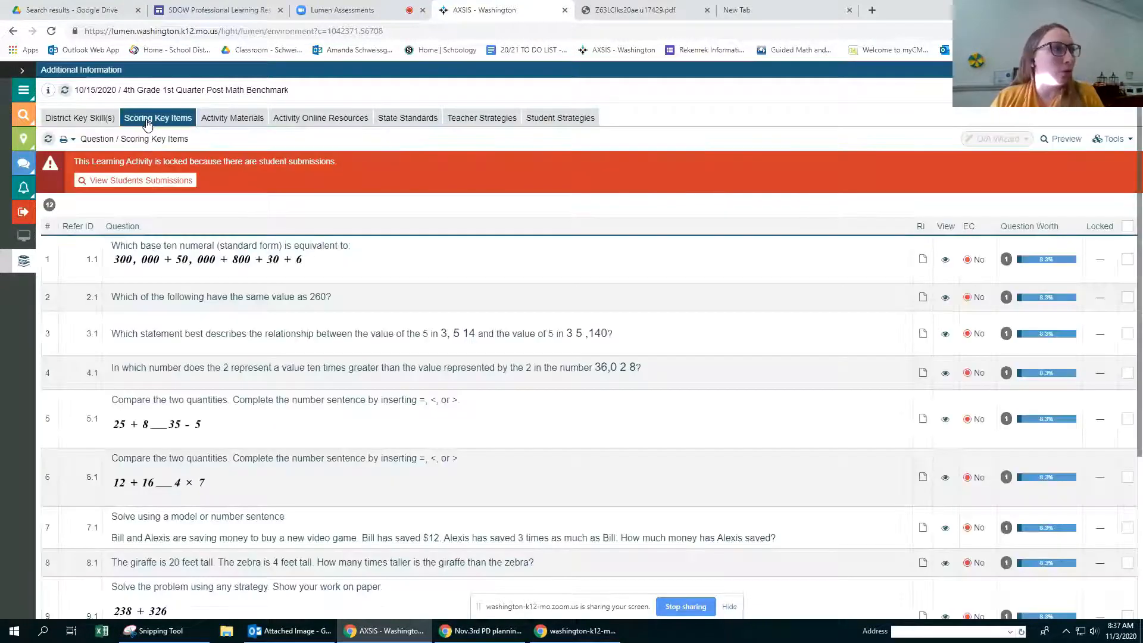
pyautogui.click(125, 182)
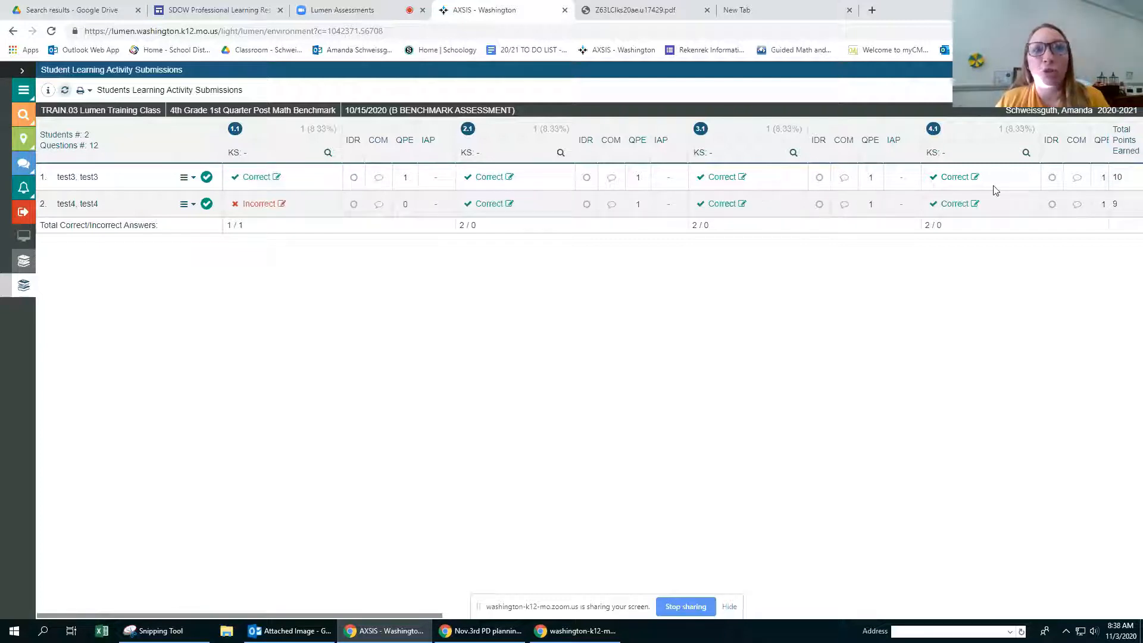
# Step: Review the second student's answer to question 1.1 together with the correct answer and the question text, leaving the answer unedited
pyautogui.click(258, 204)
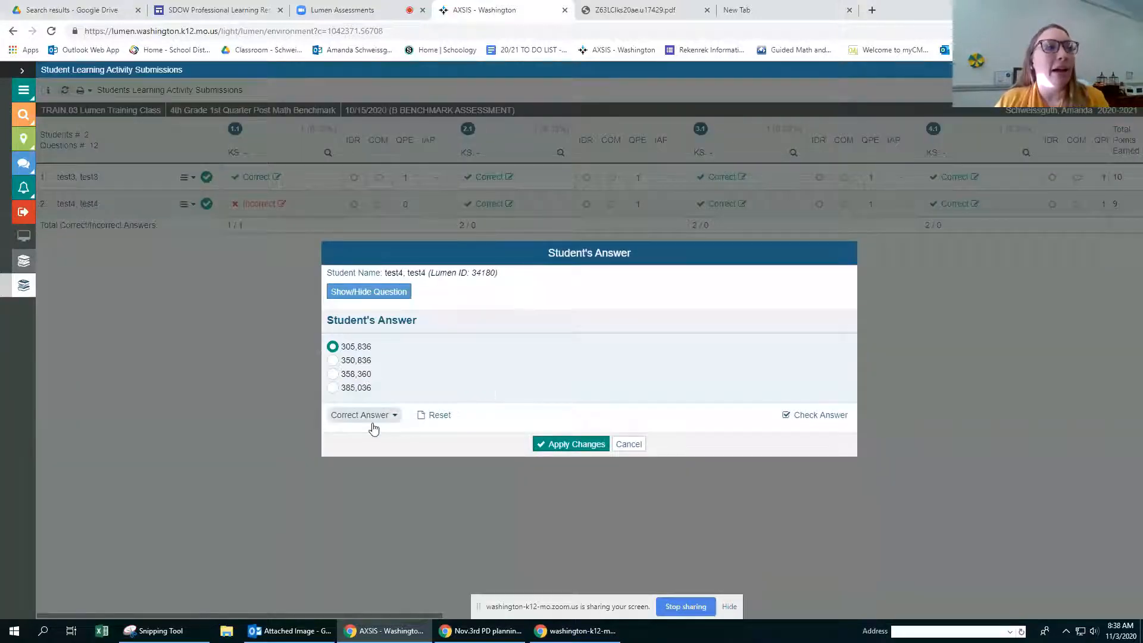
pyautogui.click(390, 420)
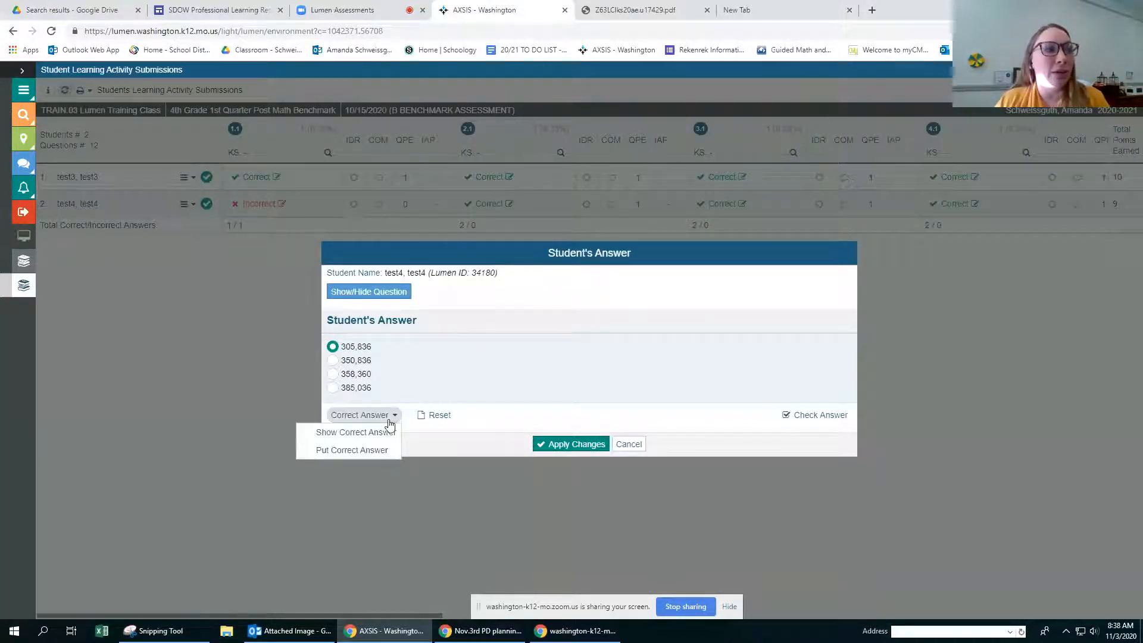
pyautogui.click(377, 434)
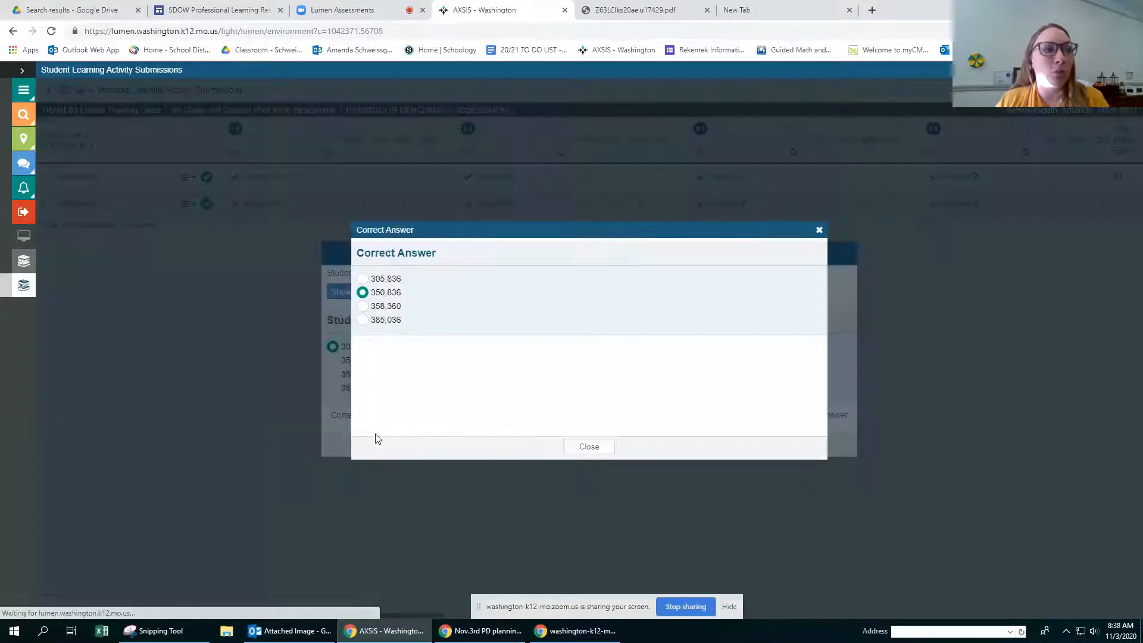
pyautogui.click(589, 448)
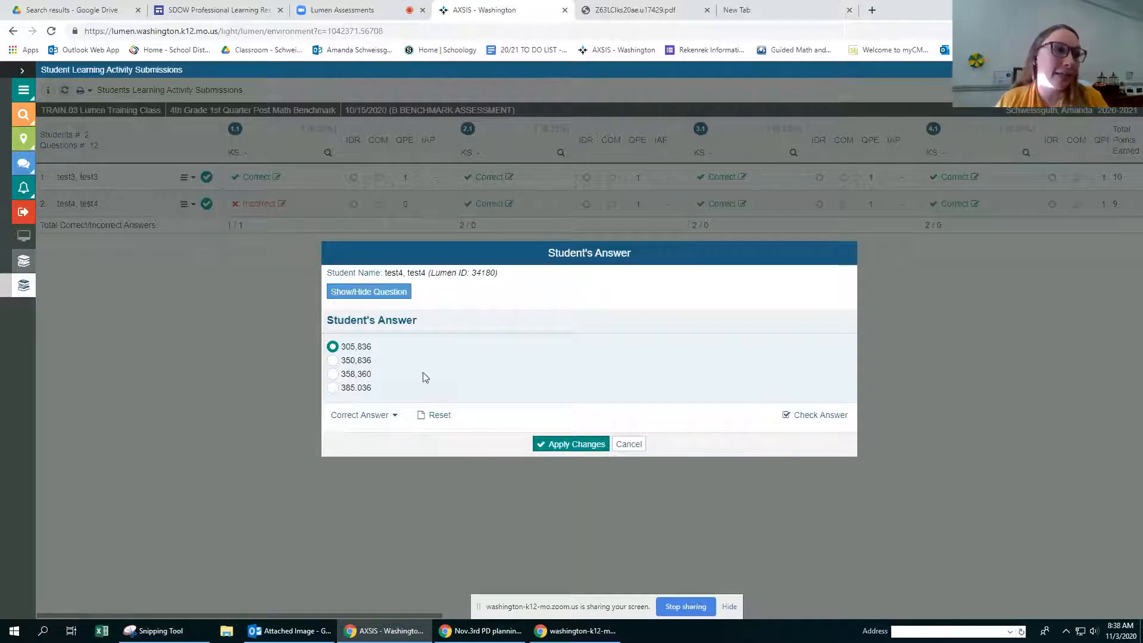
pyautogui.click(357, 294)
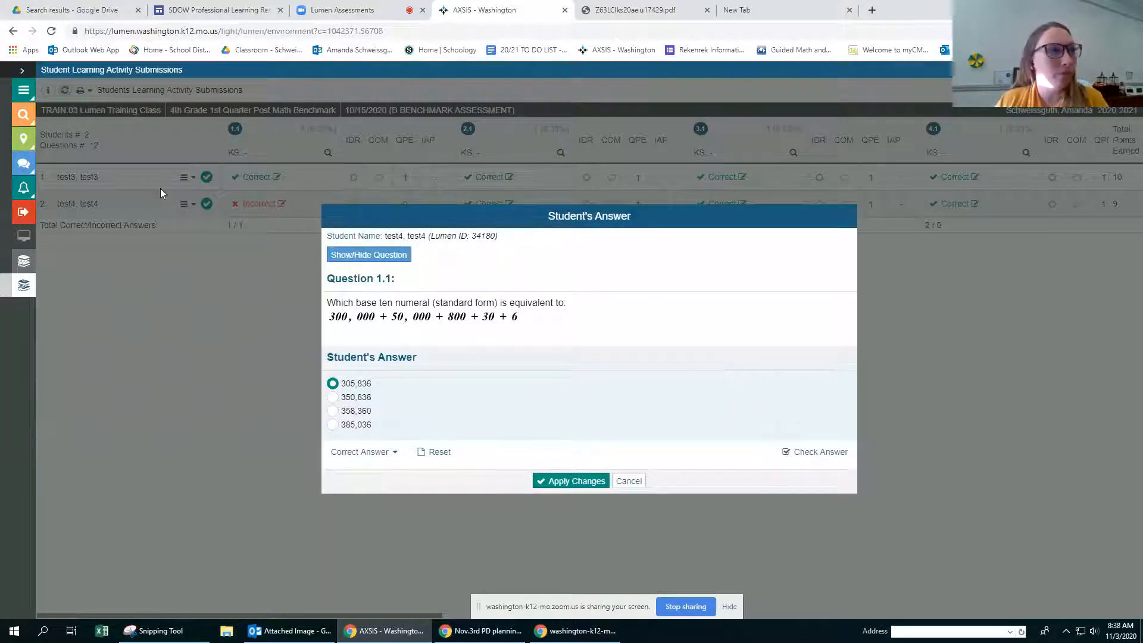
pyautogui.click(334, 255)
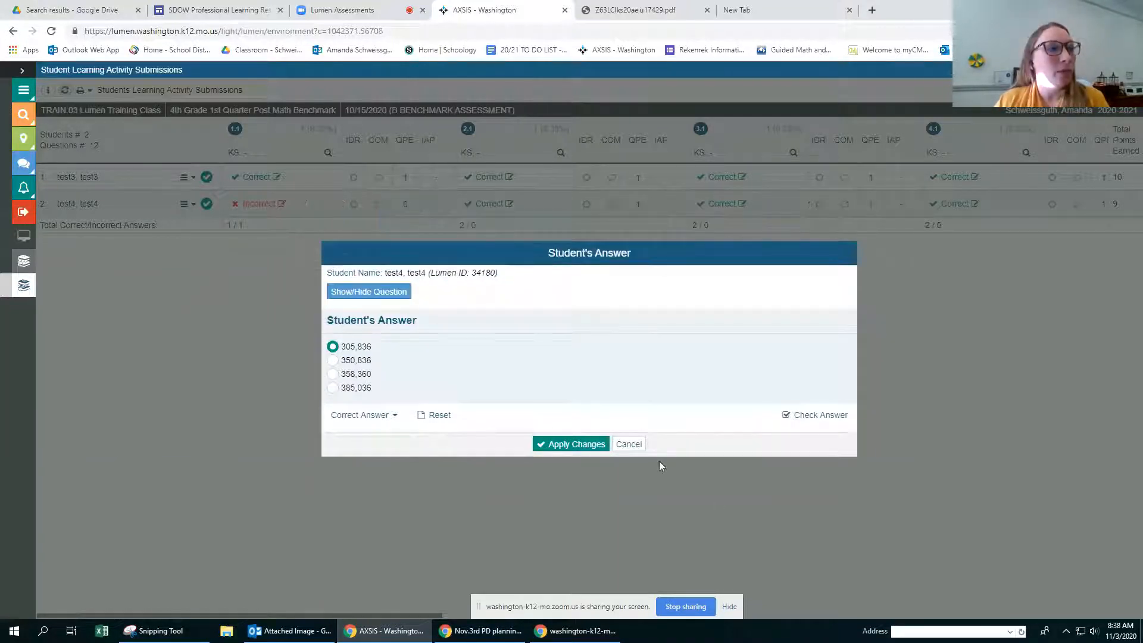
pyautogui.click(631, 448)
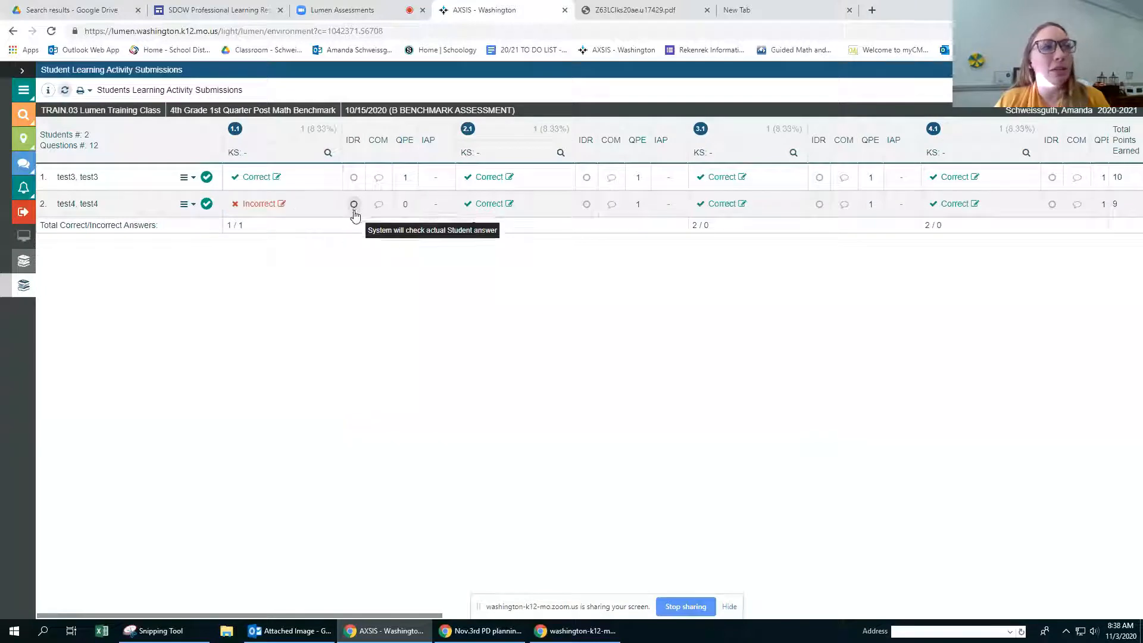
# Step: Try the IDR override on question 1.1 as correct and incorrect for the second student and incorrect for the first, resetting both to system checking
pyautogui.click(354, 204)
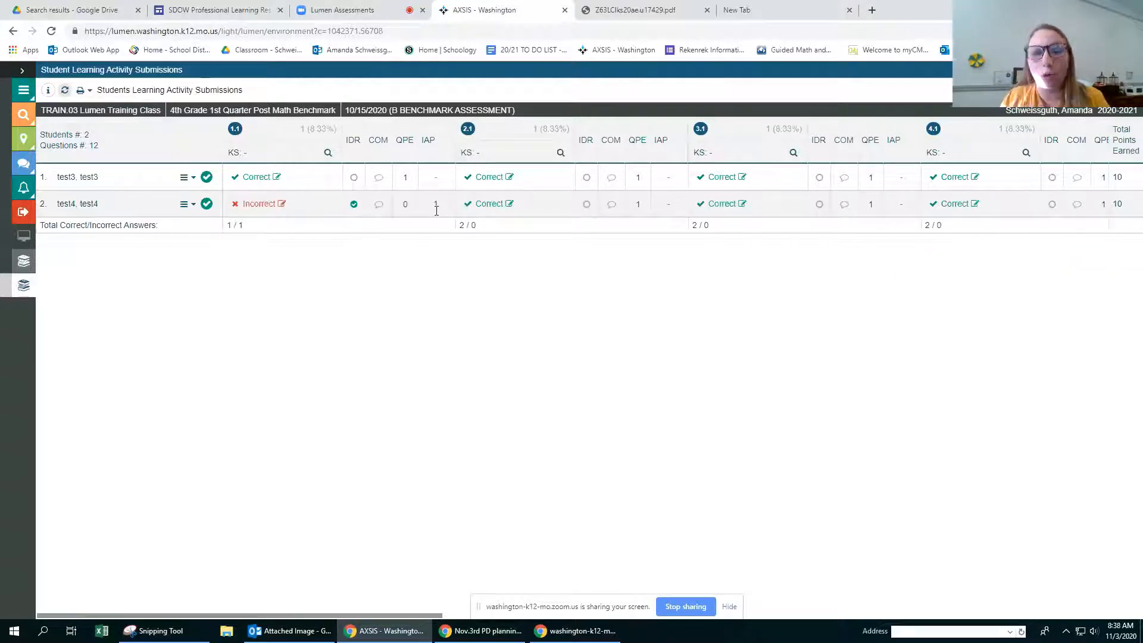
pyautogui.click(354, 205)
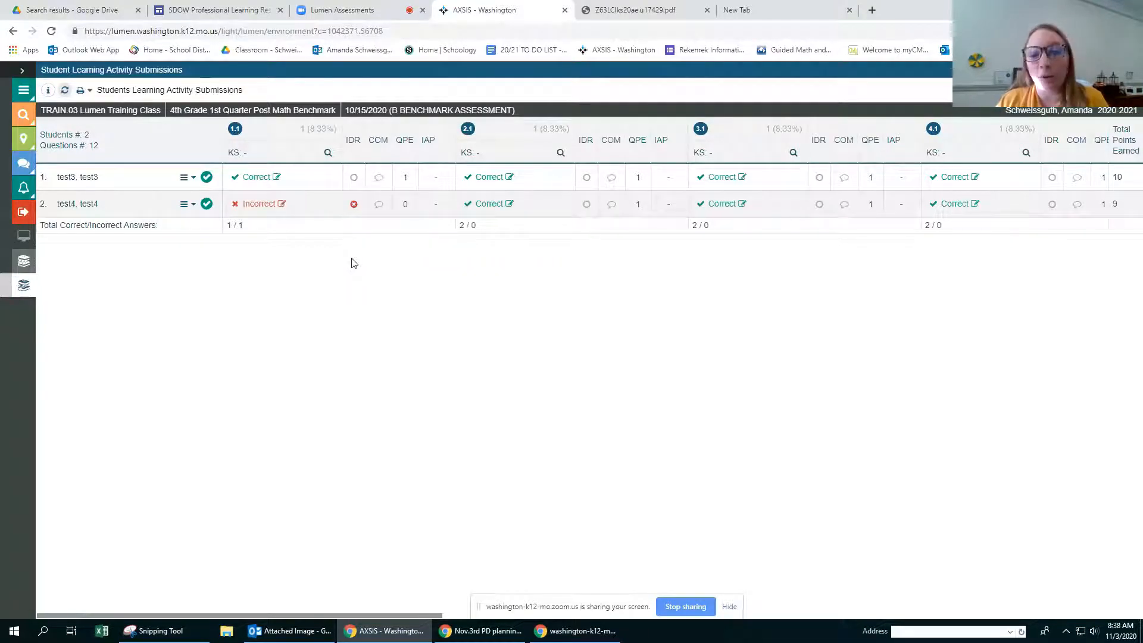
pyautogui.click(354, 204)
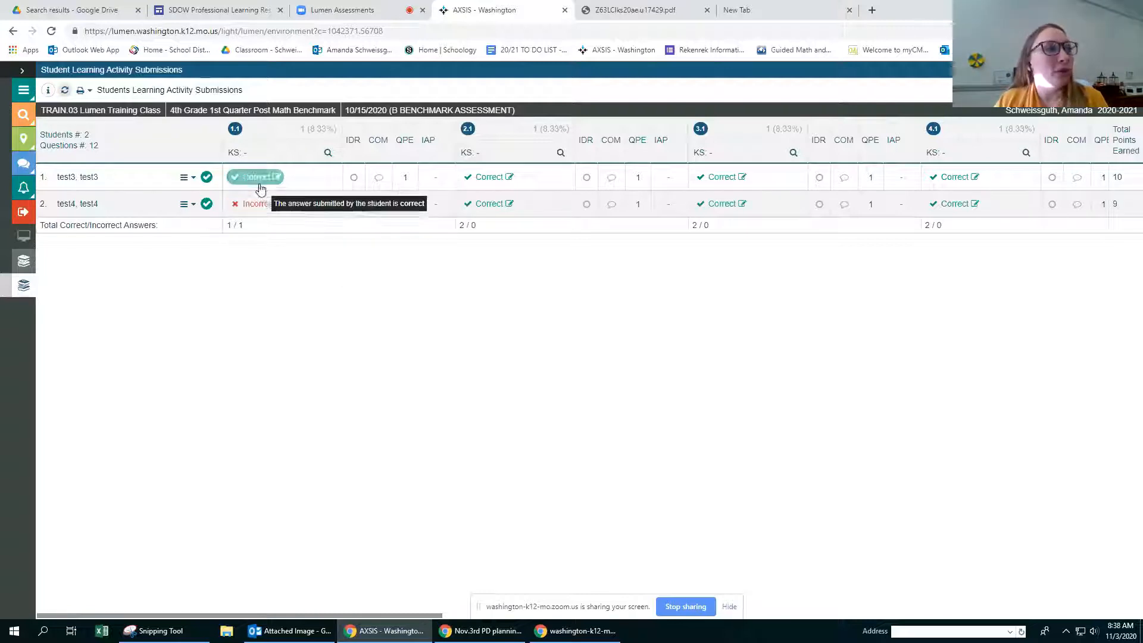
pyautogui.click(354, 180)
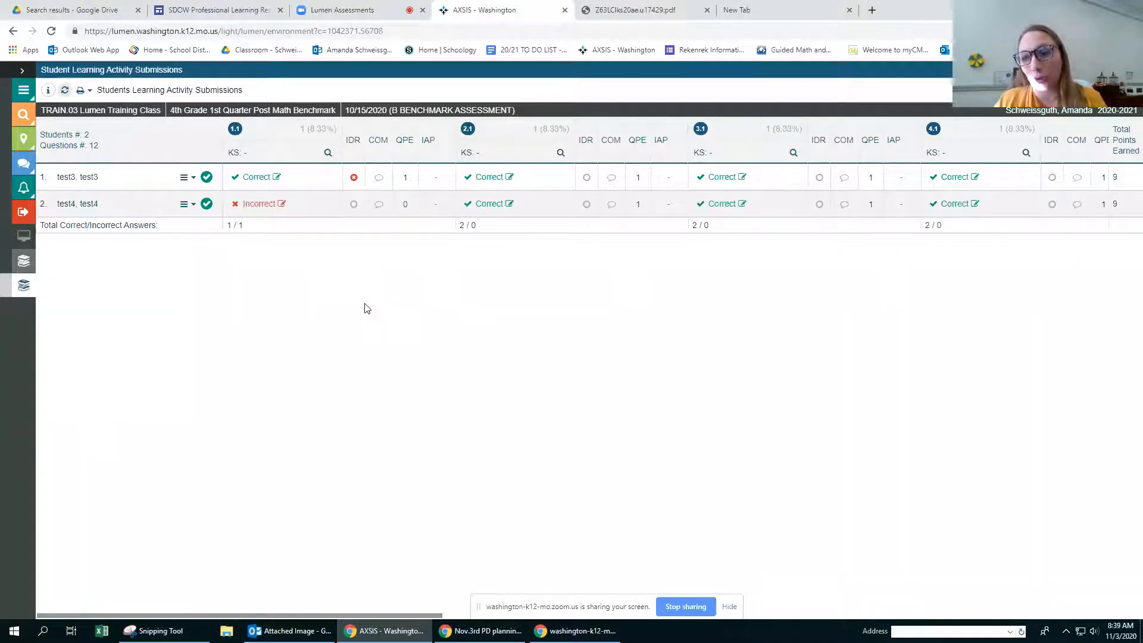
pyautogui.click(354, 177)
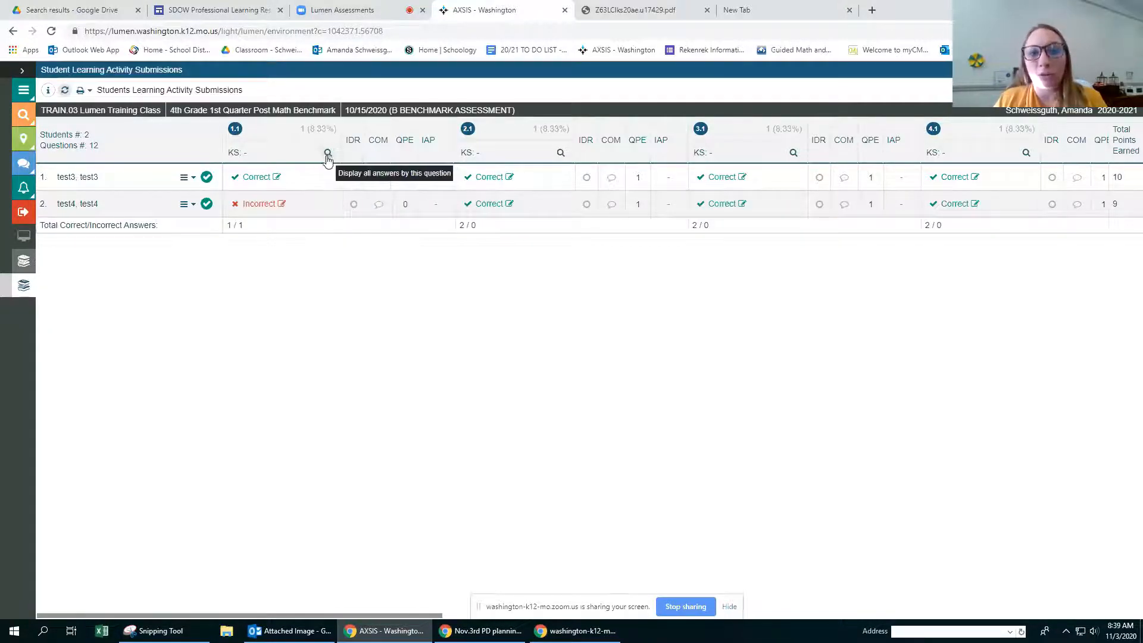
# Step: View all students' answers by question for questions 1.1, 8.1, 7.1 and 9.1, closing each list after reading it
pyautogui.click(329, 153)
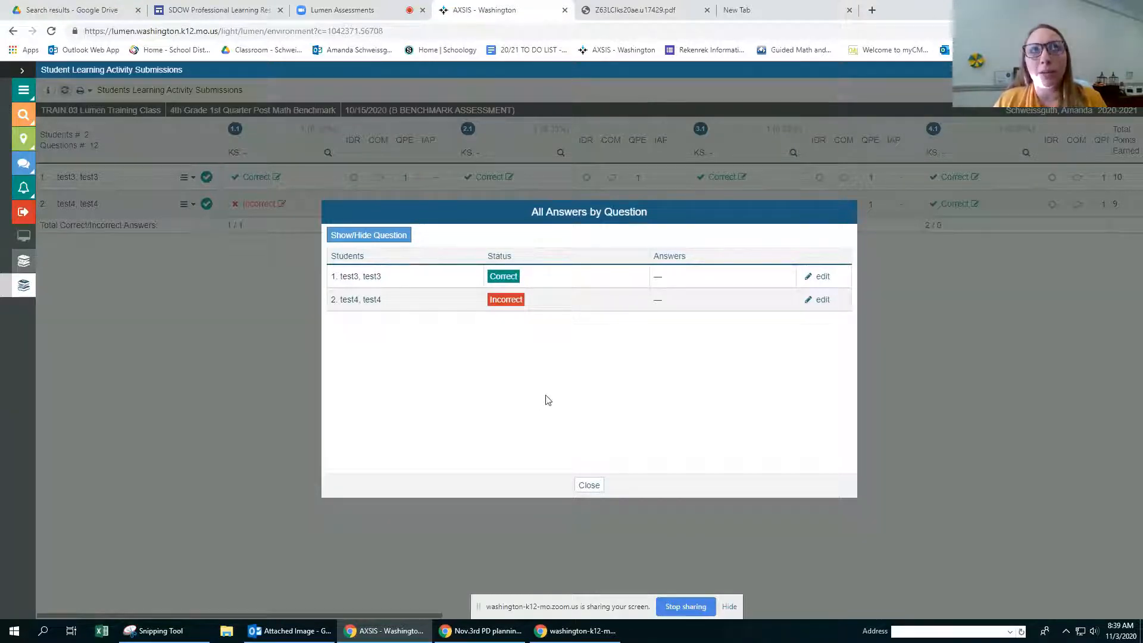
pyautogui.click(584, 489)
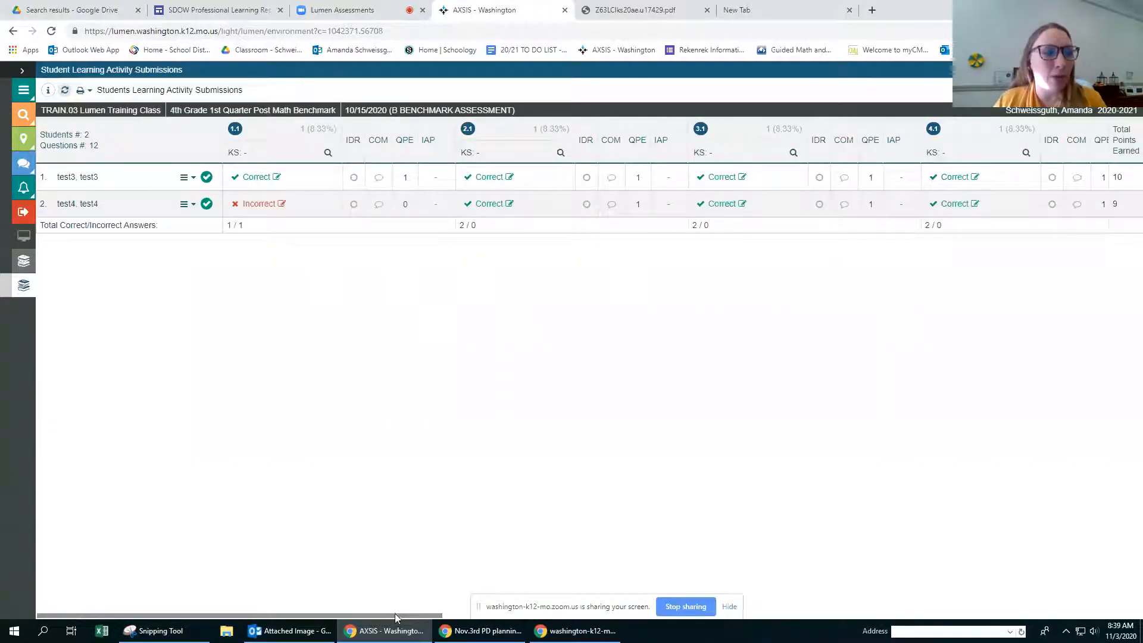
pyautogui.moveTo(395, 613); pyautogui.dragTo(894, 614)
pyautogui.click(548, 154)
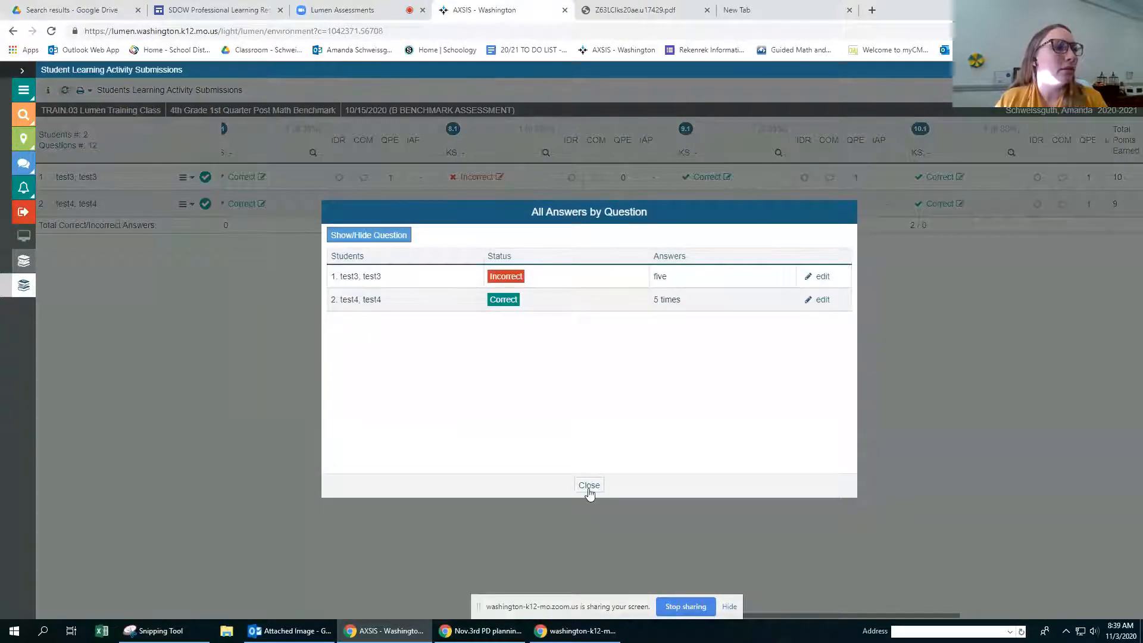
pyautogui.click(589, 487)
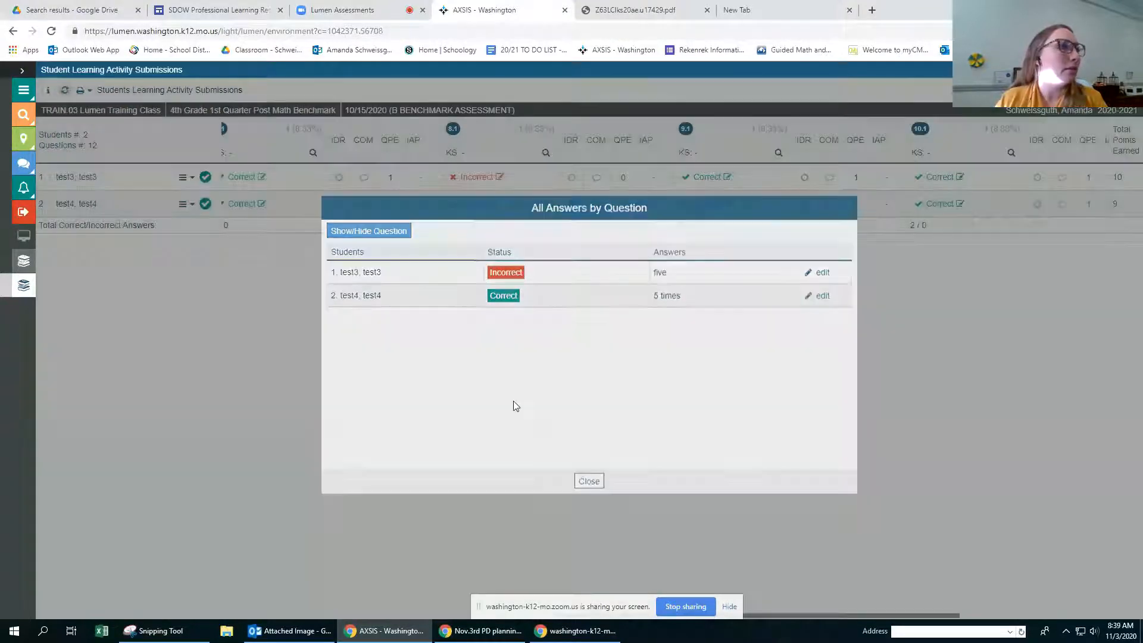
pyautogui.click(313, 153)
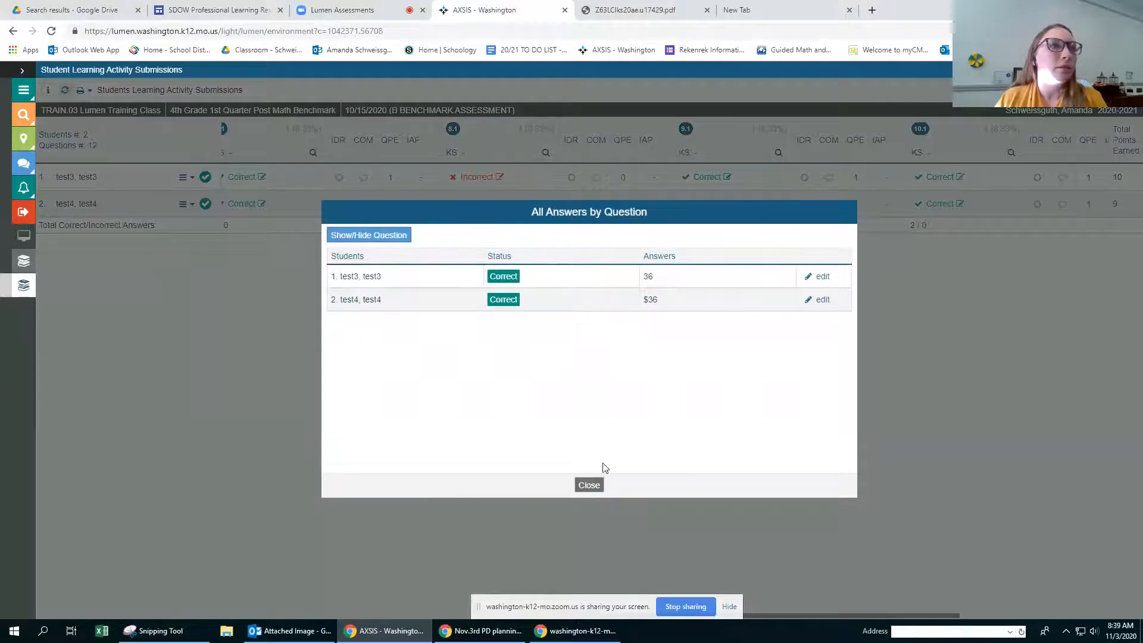
pyautogui.click(589, 484)
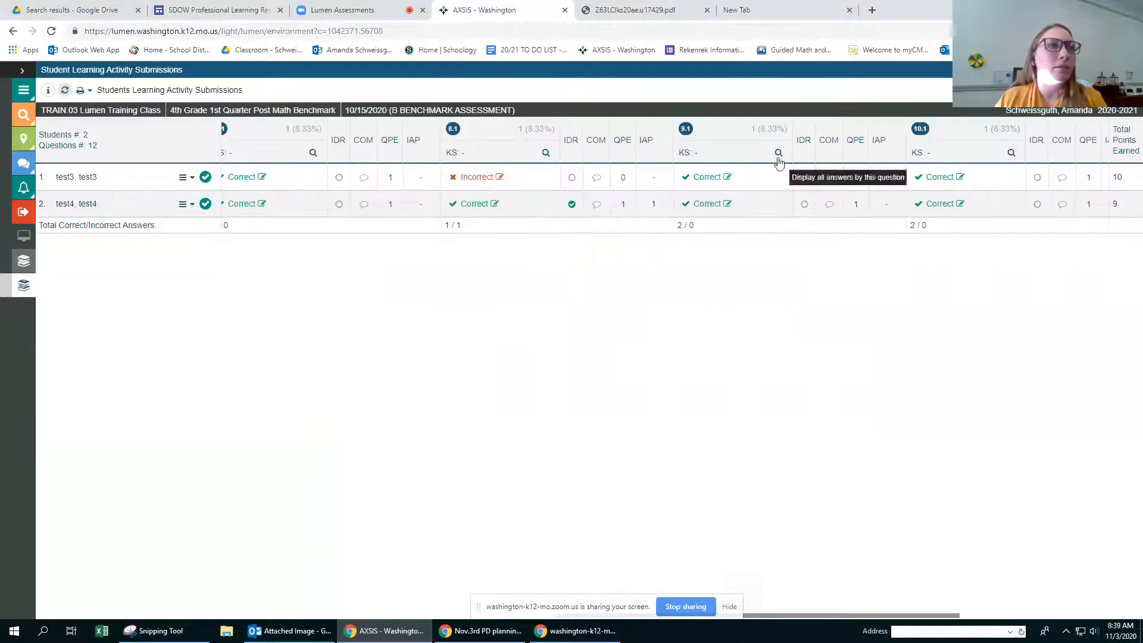
pyautogui.click(779, 153)
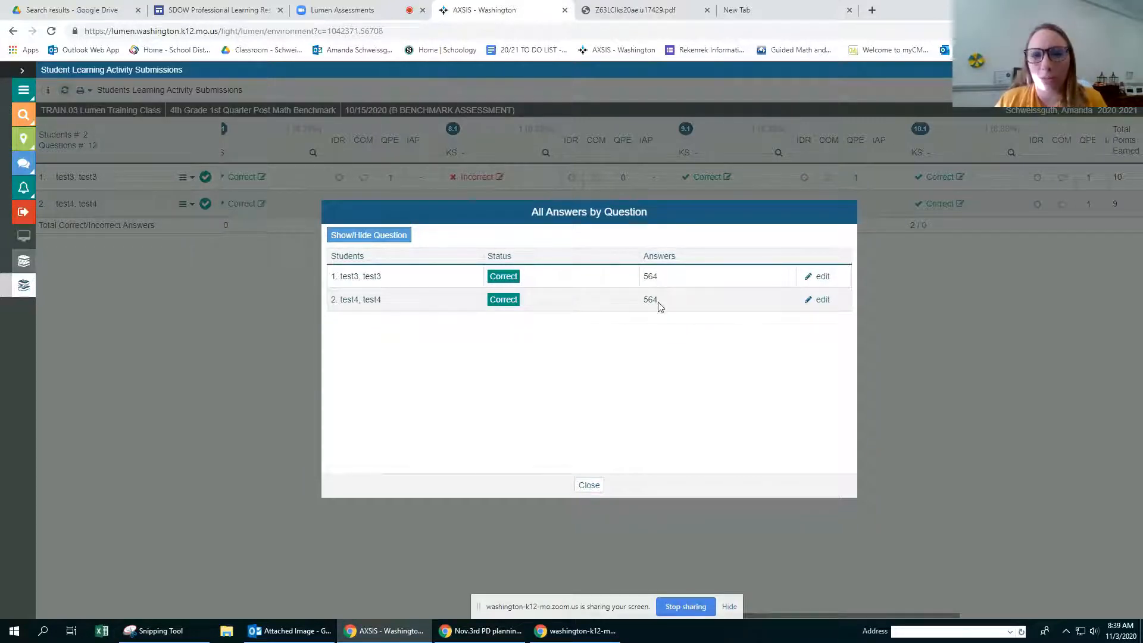
pyautogui.click(589, 485)
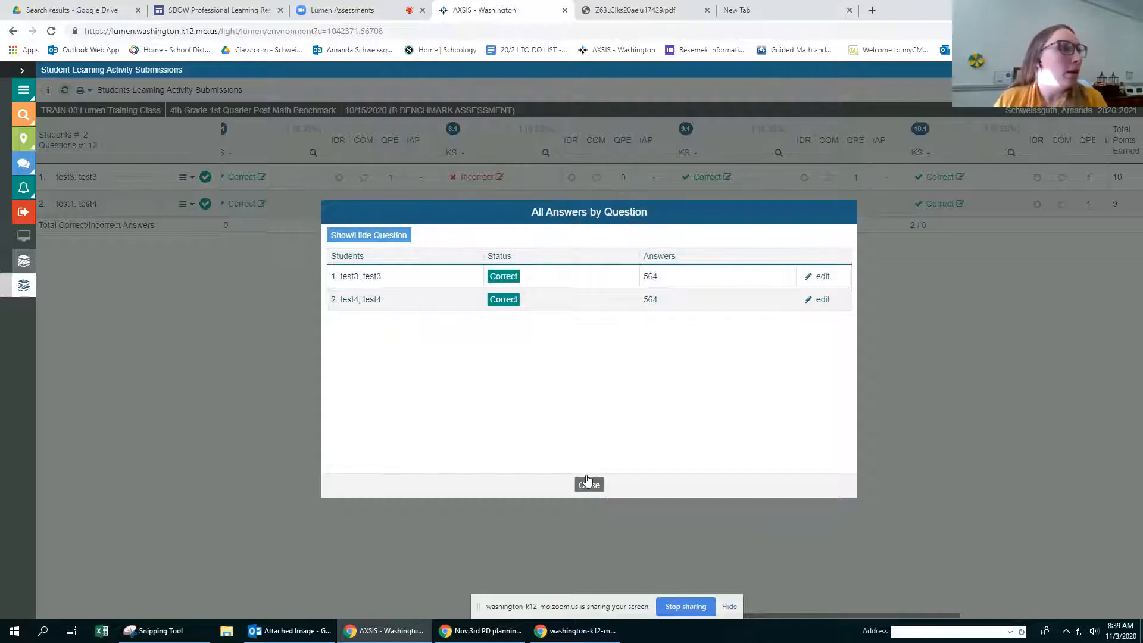
# Step: Compare all students' answers to question 7.1 and open the second student's answer from that list
pyautogui.click(312, 152)
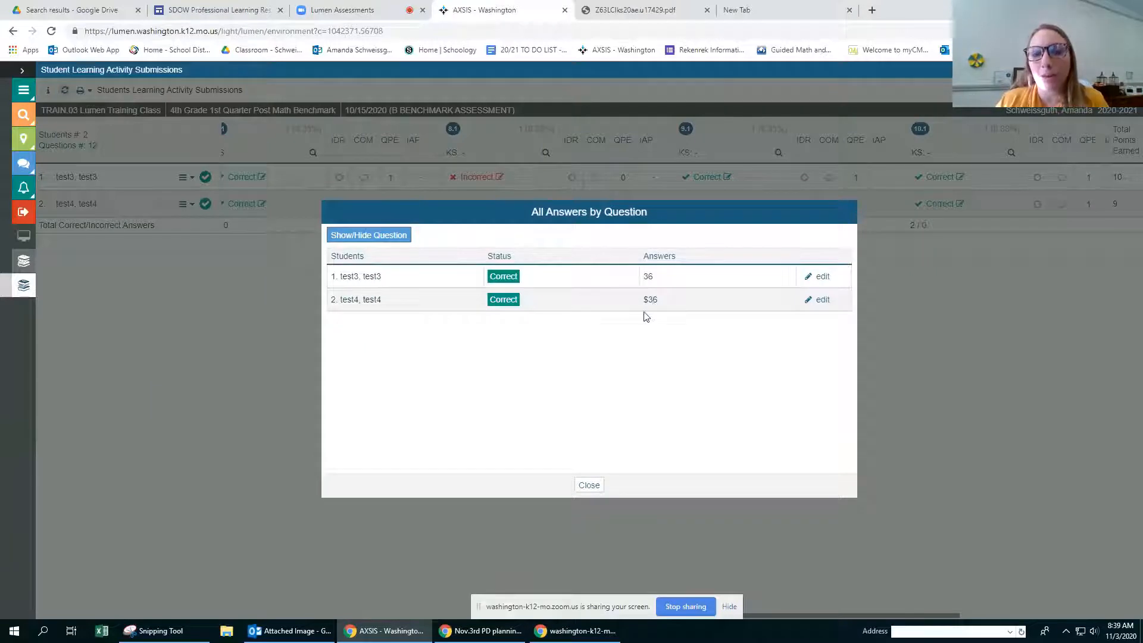
pyautogui.moveTo(648, 300); pyautogui.dragTo(641, 302)
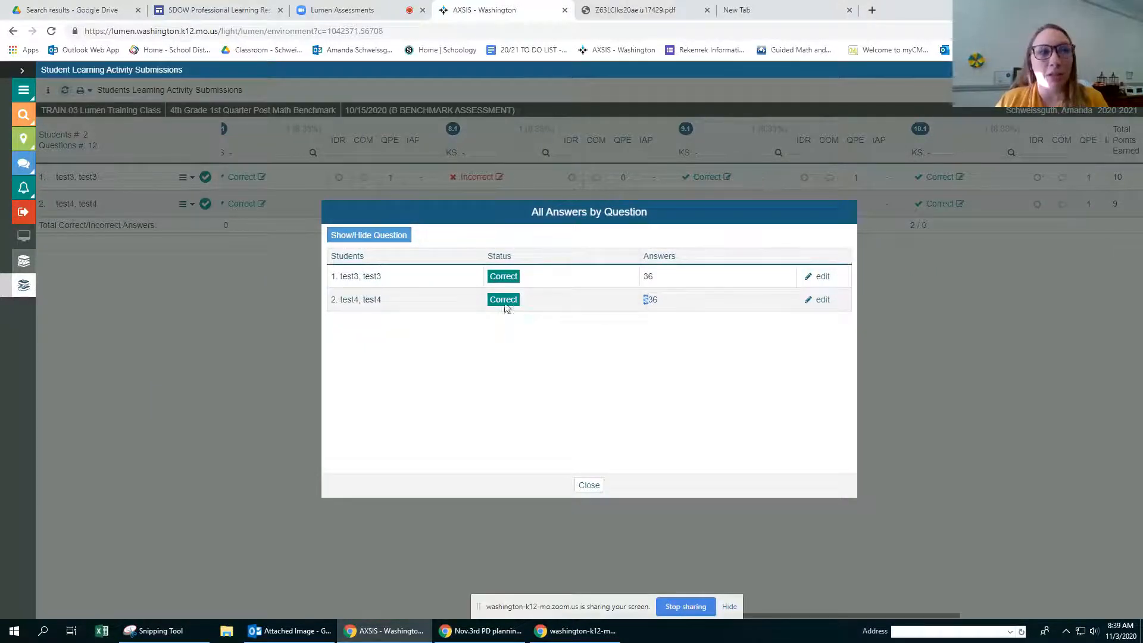
pyautogui.click(815, 300)
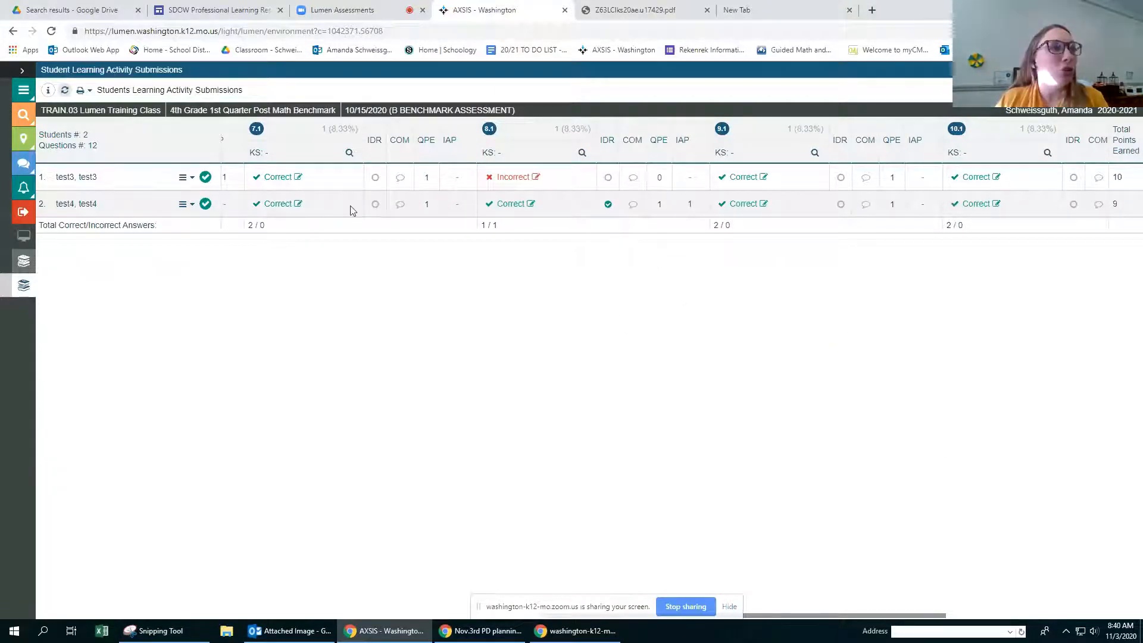
pyautogui.click(350, 153)
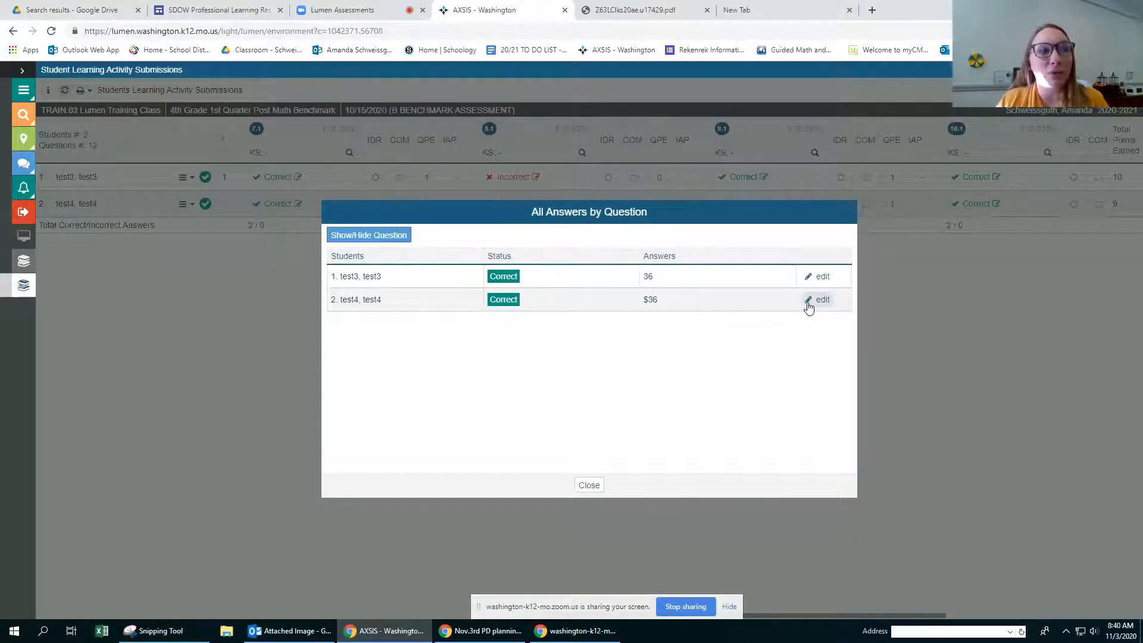
pyautogui.click(809, 305)
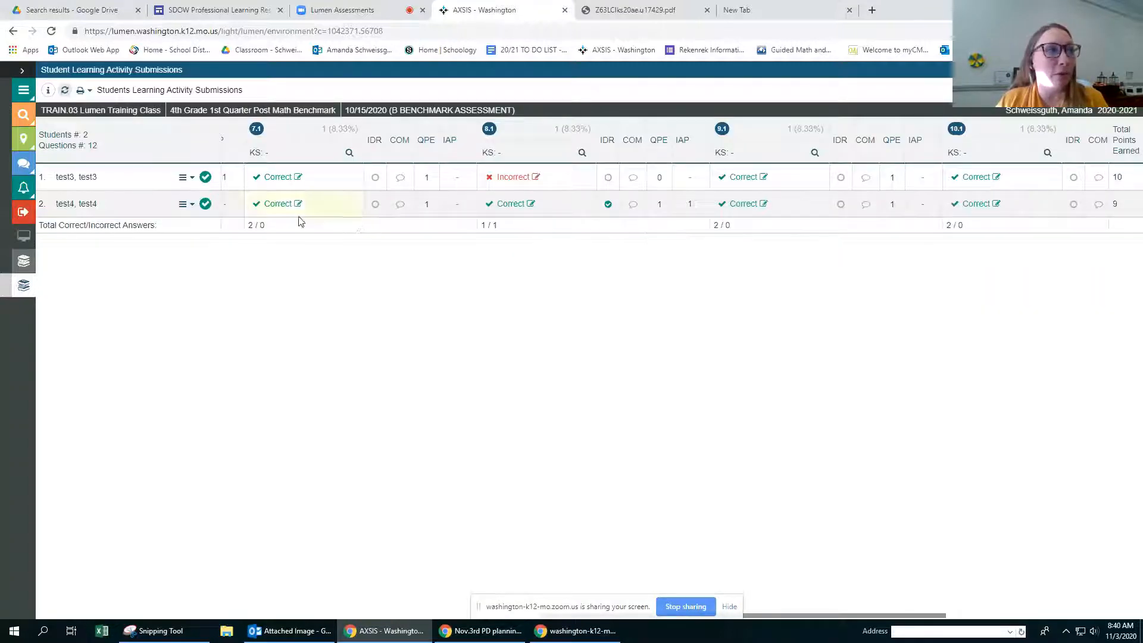
# Step: Try marking question 7.1 for the second student, 8.1 for the first, and 9.1 and 10.1 for both as correct with IDR, leaving without saving
pyautogui.click(375, 205)
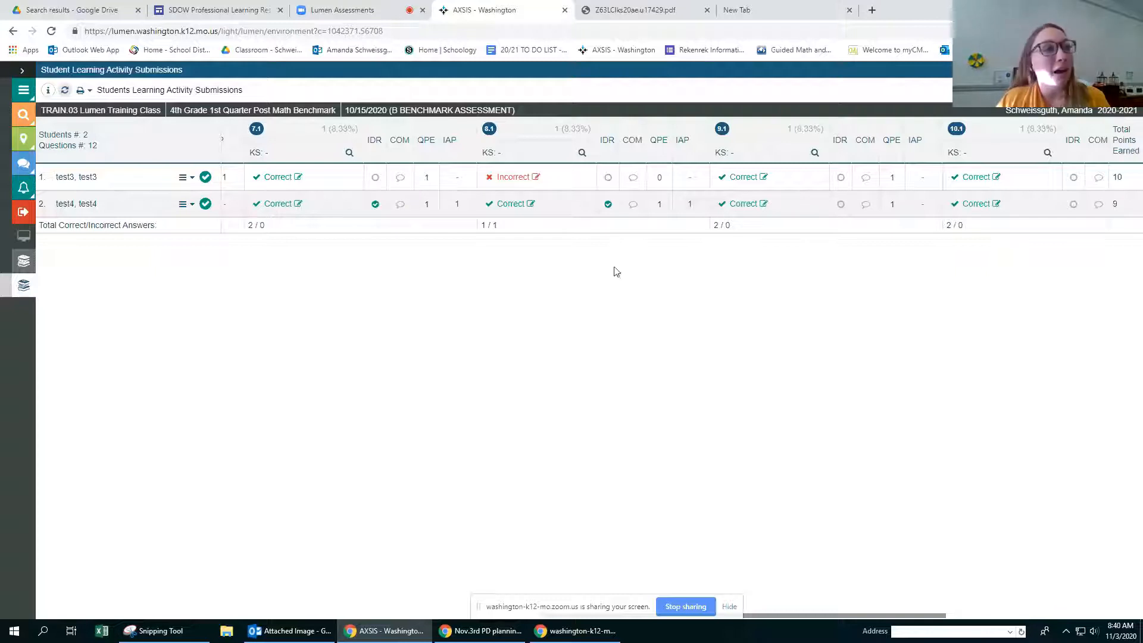
pyautogui.click(608, 177)
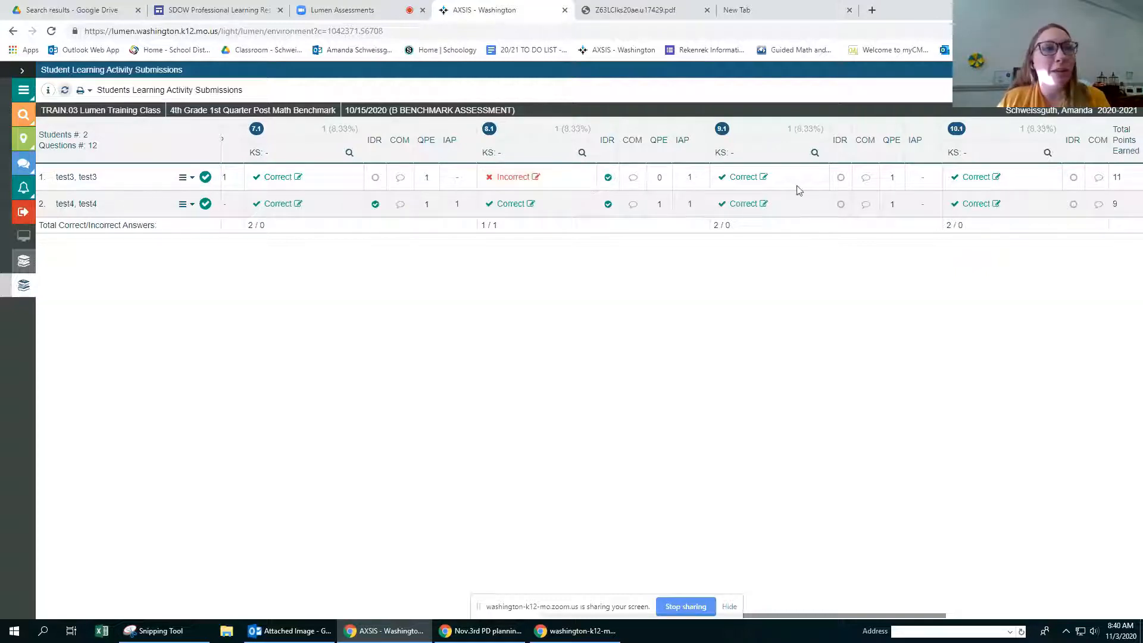
pyautogui.click(841, 177)
pyautogui.click(841, 205)
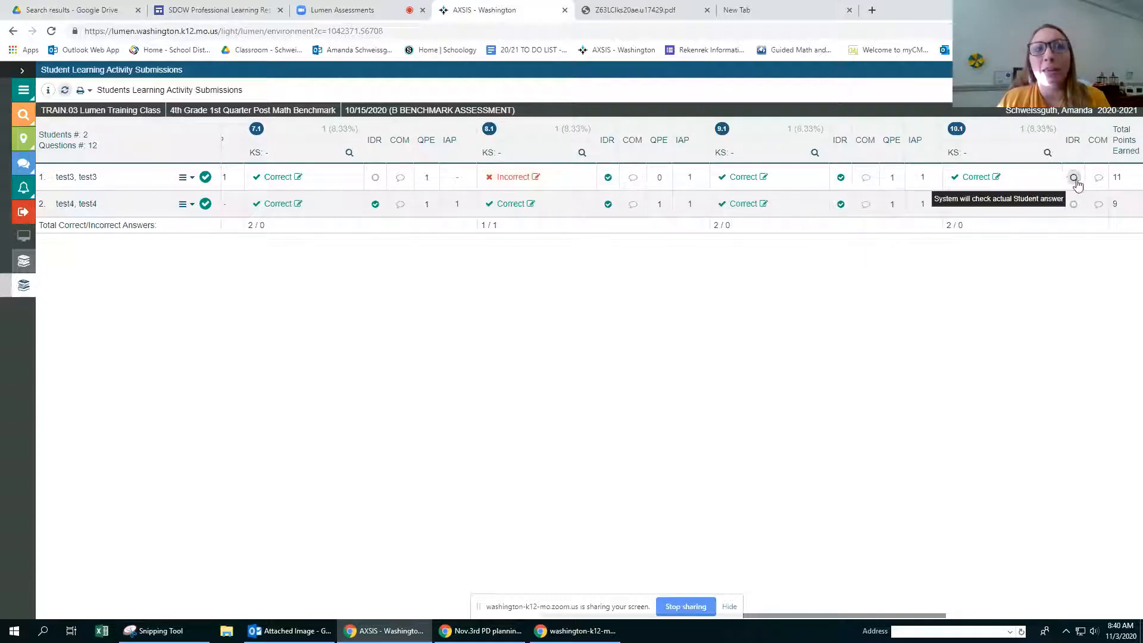
pyautogui.click(1073, 178)
pyautogui.click(1074, 204)
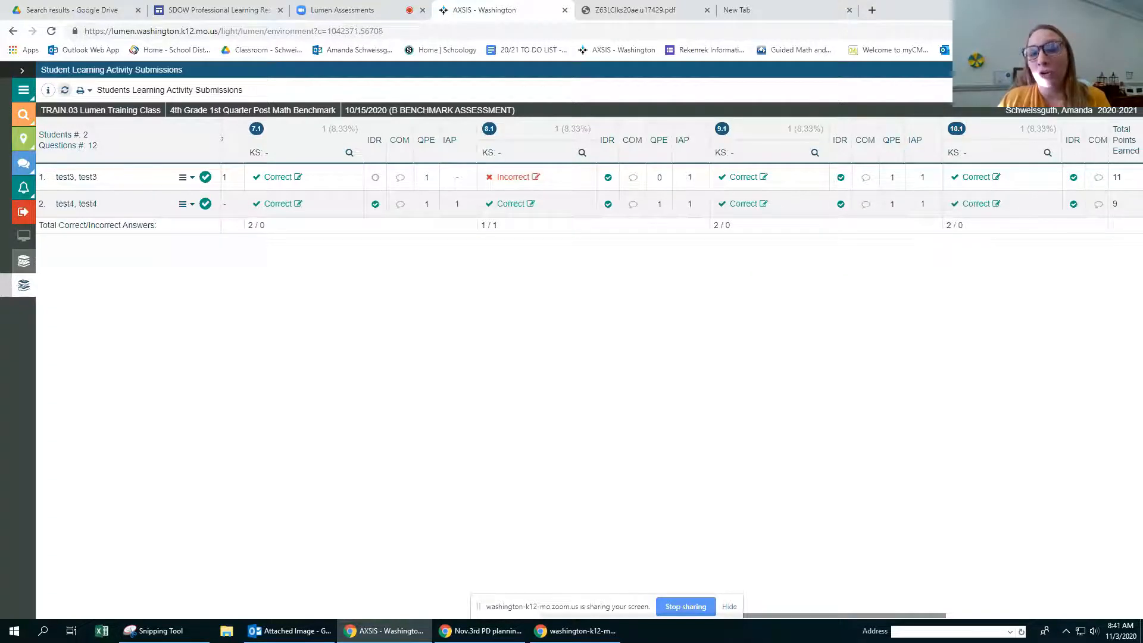
pyautogui.click(1132, 70)
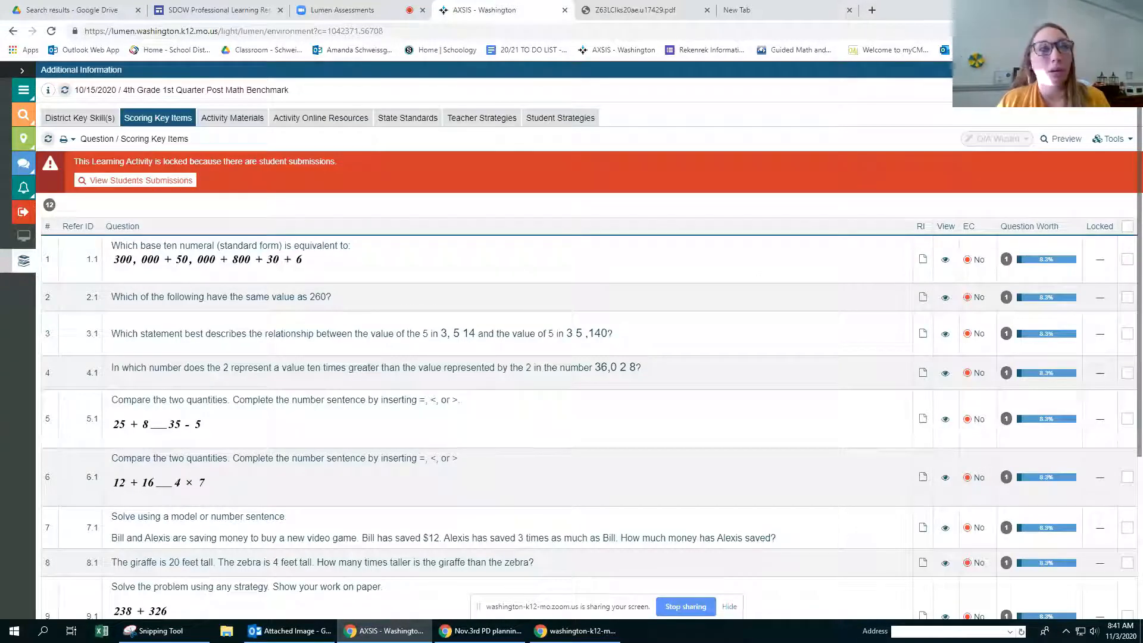
# Step: Reopen the student submissions, mark questions 1.1 and 2.1 correct for both students with the IDR override, and save the changes without locking
pyautogui.click(159, 180)
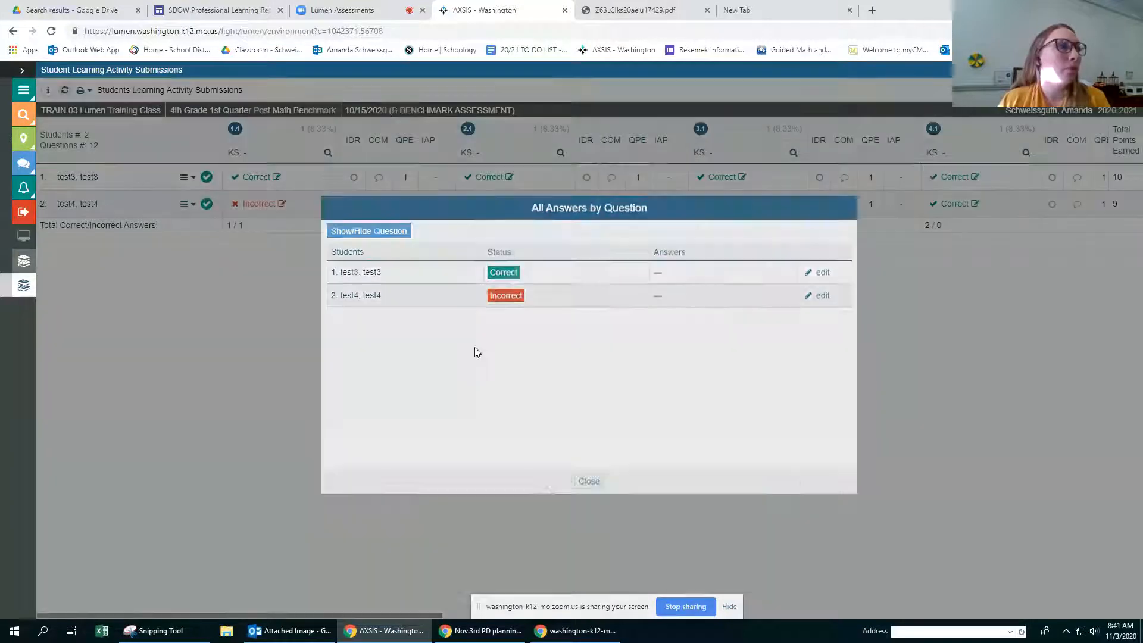
pyautogui.click(589, 481)
pyautogui.click(353, 178)
pyautogui.click(353, 205)
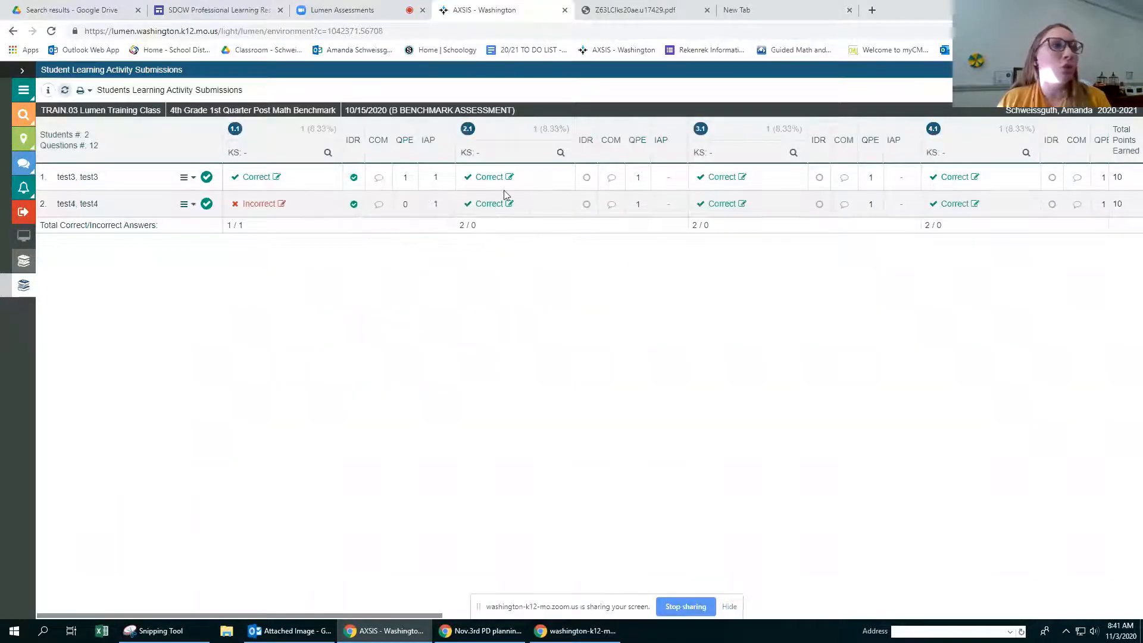
pyautogui.click(587, 177)
pyautogui.click(587, 204)
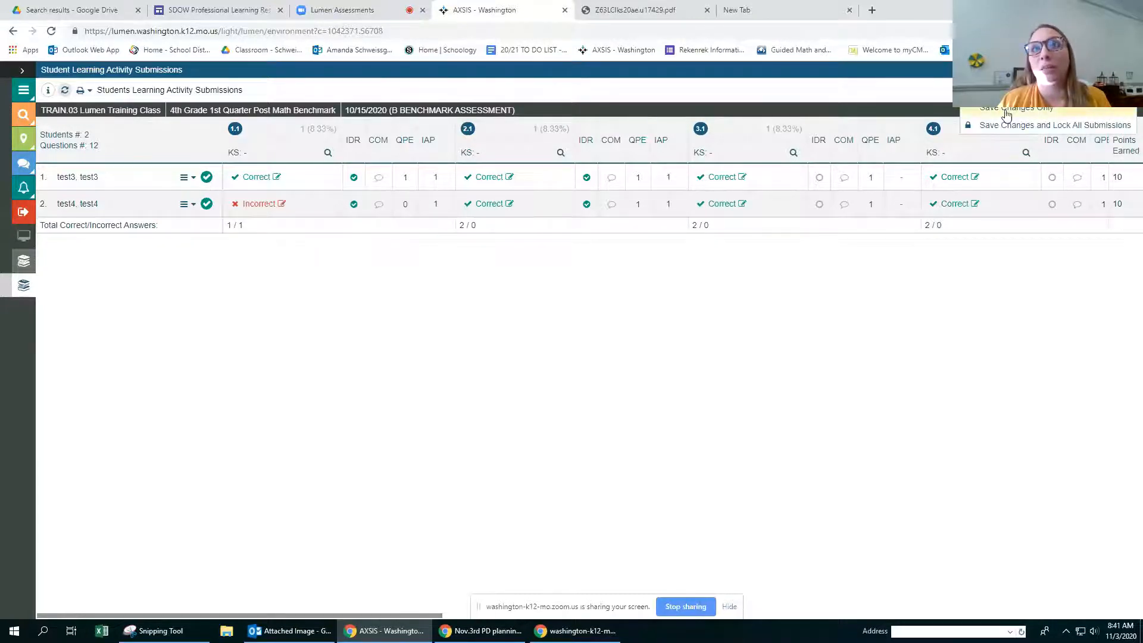
pyautogui.click(1006, 110)
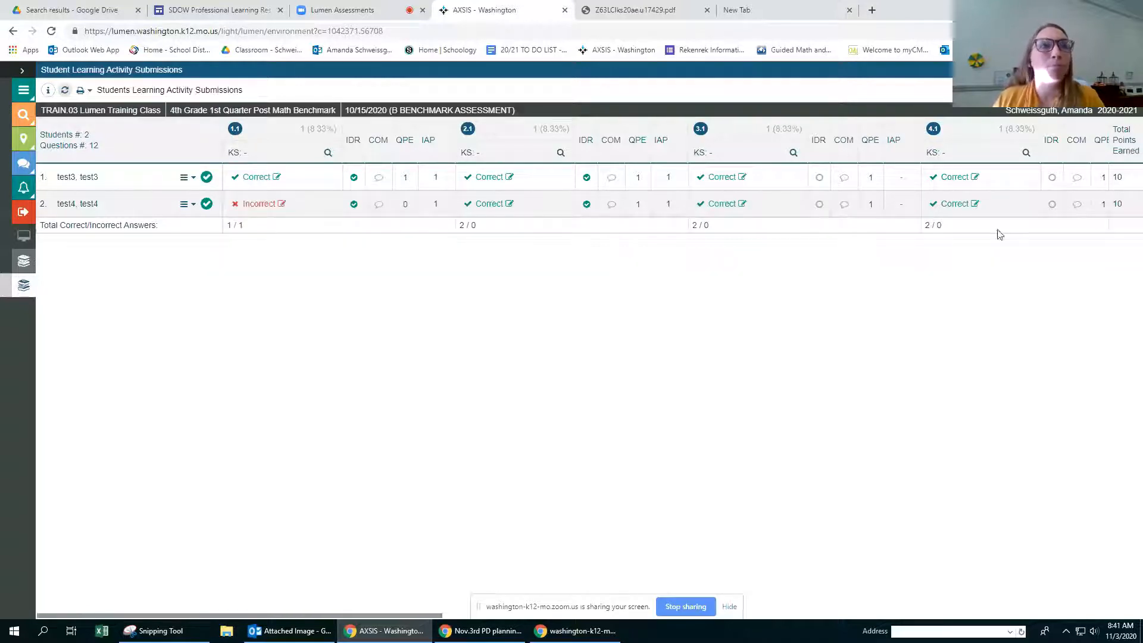
pyautogui.click(1133, 70)
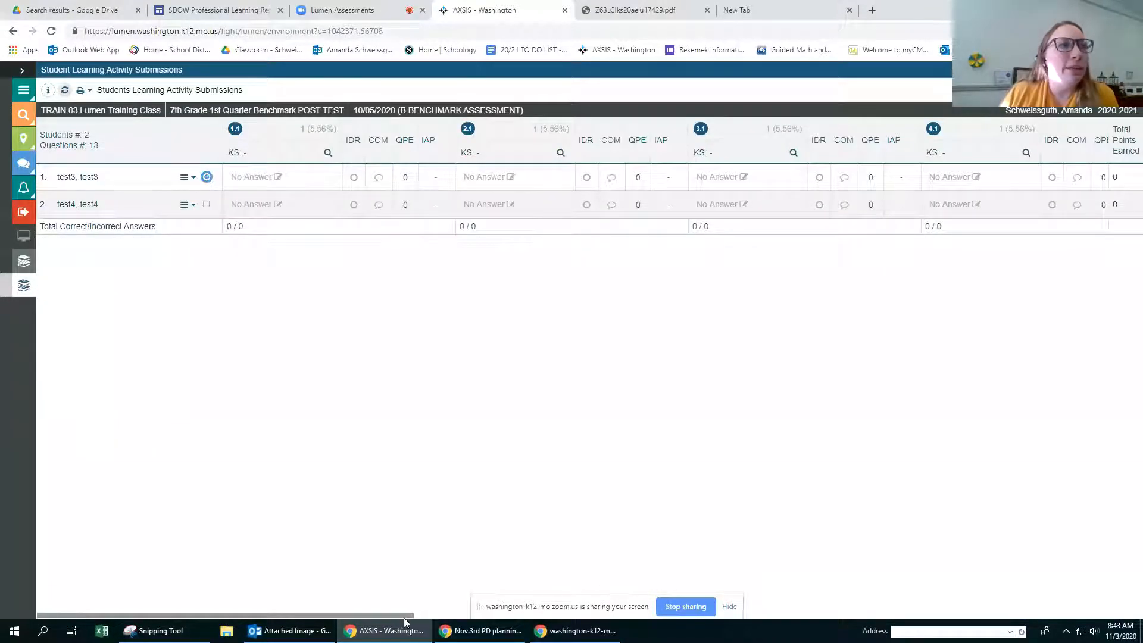
# Step: In the 7th Grade 1st Quarter Benchmark POST TEST submissions, open the second student's answer to question 13.1 and apply it left blank
pyautogui.moveTo(404, 623); pyautogui.dragTo(1093, 524)
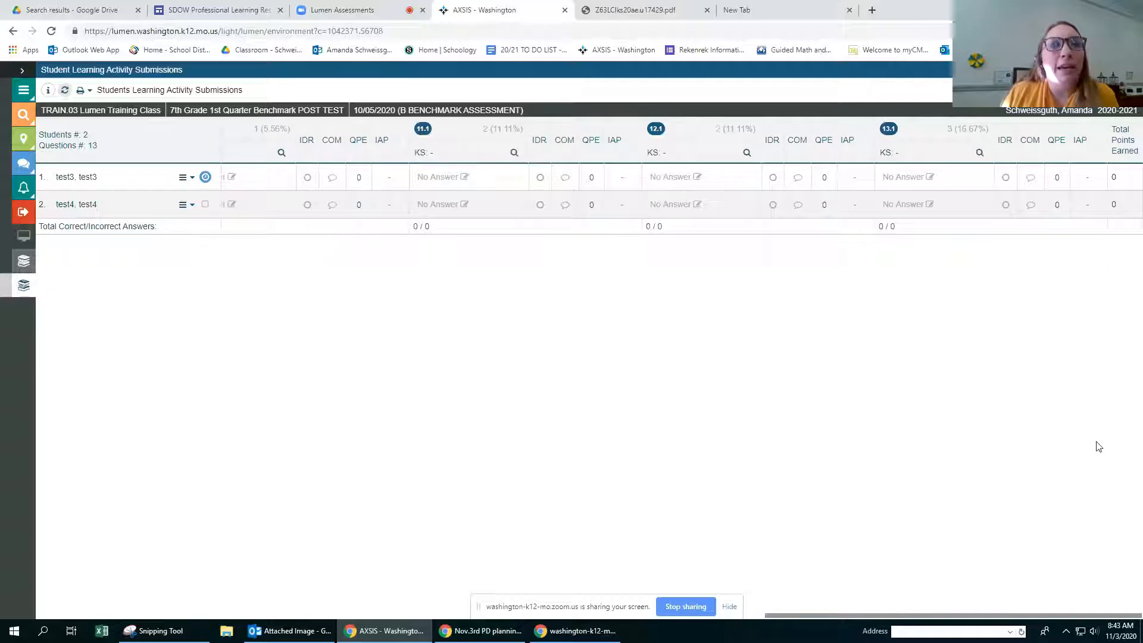
pyautogui.click(914, 204)
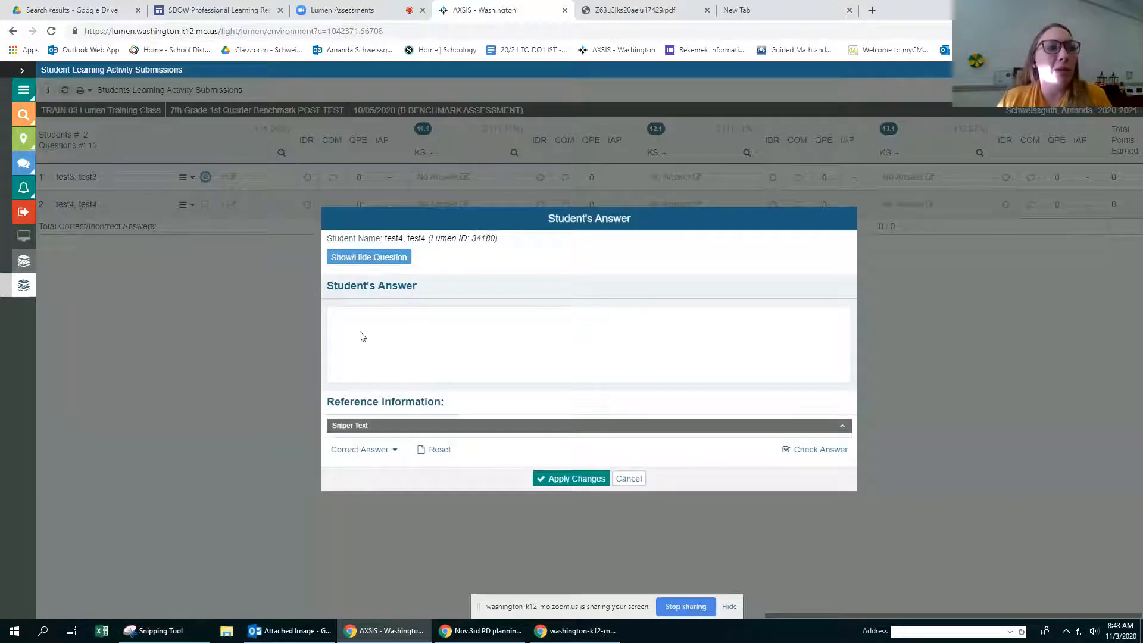
pyautogui.click(776, 360)
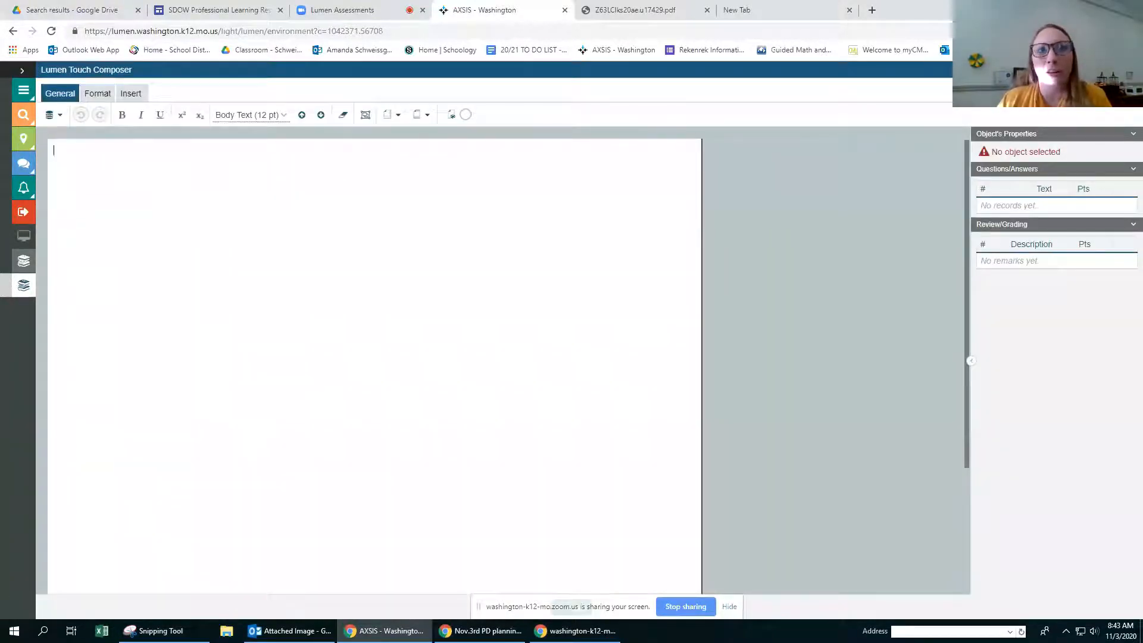
pyautogui.click(571, 606)
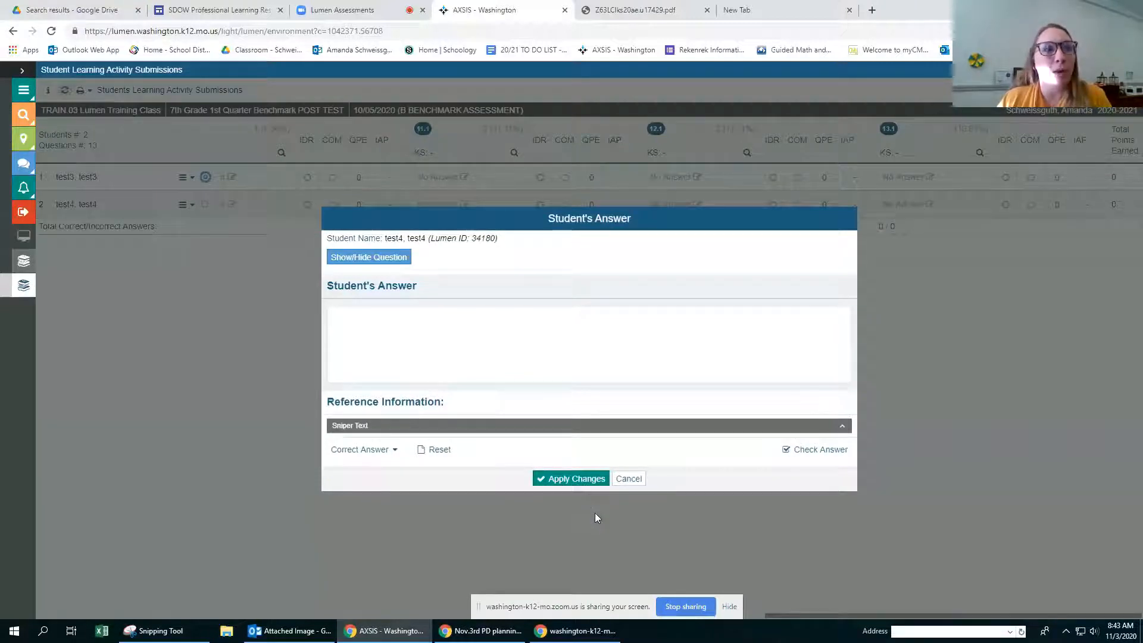
pyautogui.click(588, 478)
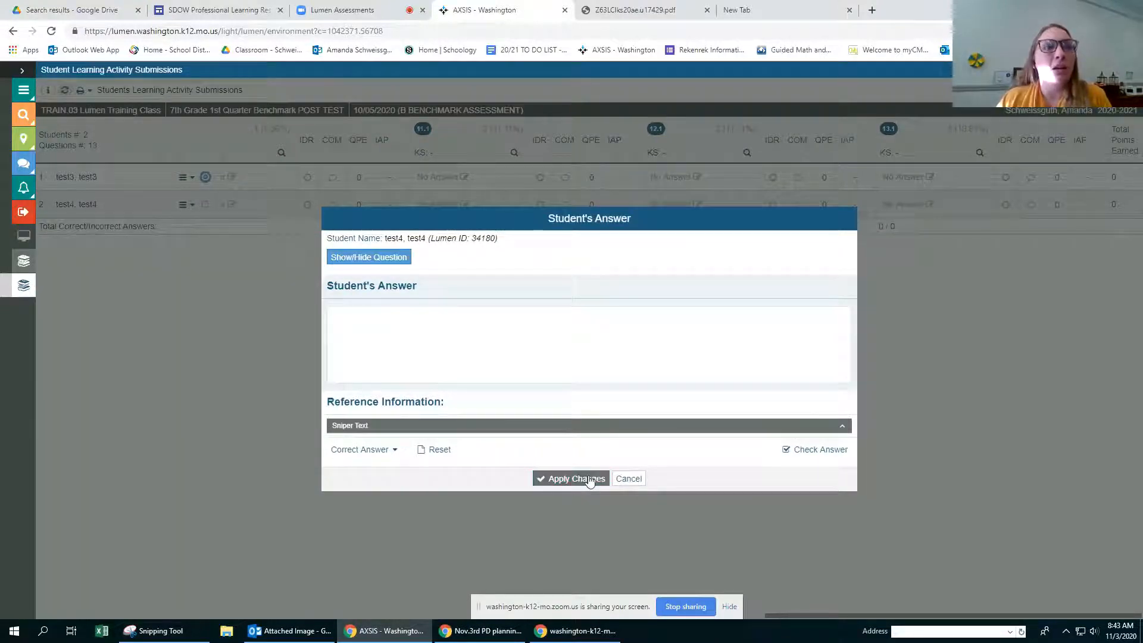
# Step: Mark question 13.1 correct for both students with the IDR override, awarding 1 point to the first and 2 points to the second
pyautogui.click(1006, 204)
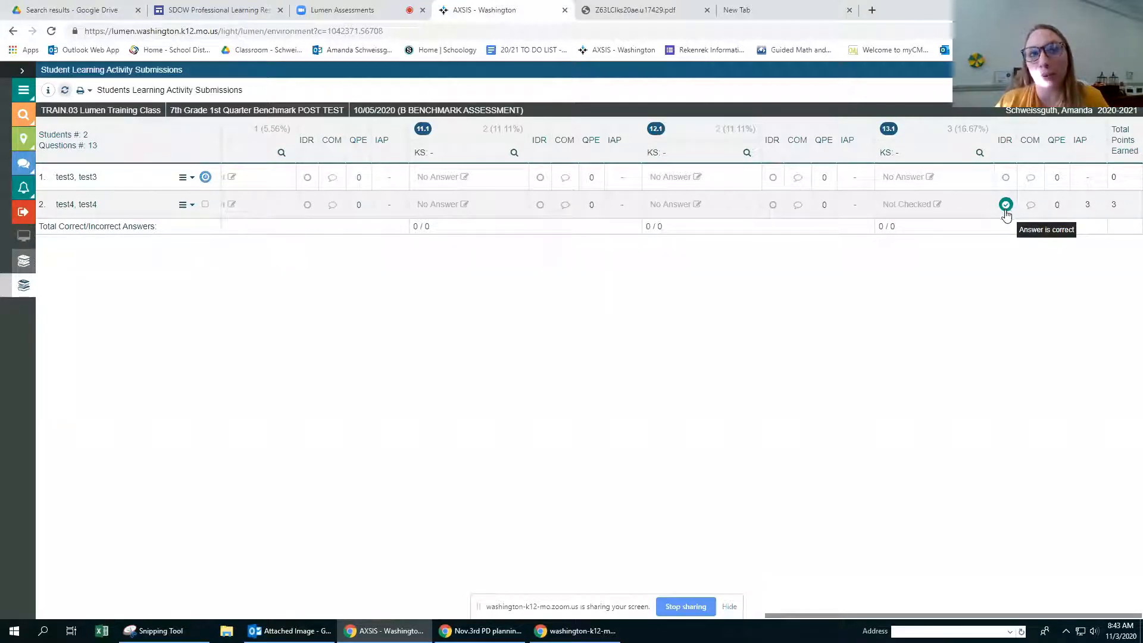
pyautogui.click(1006, 177)
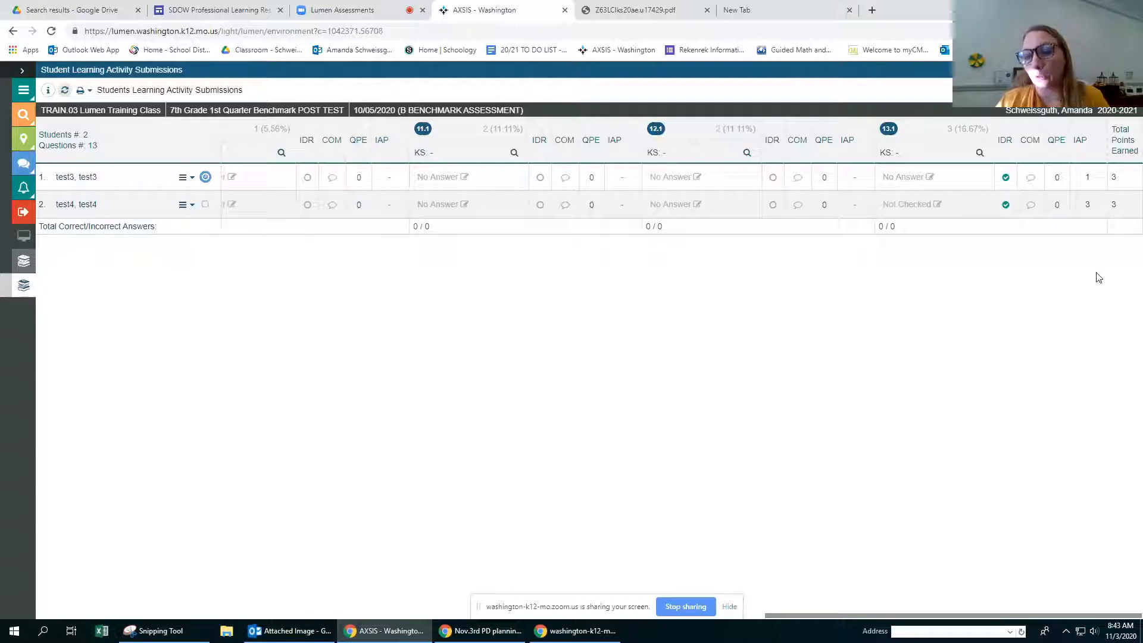
pyautogui.click(1007, 205)
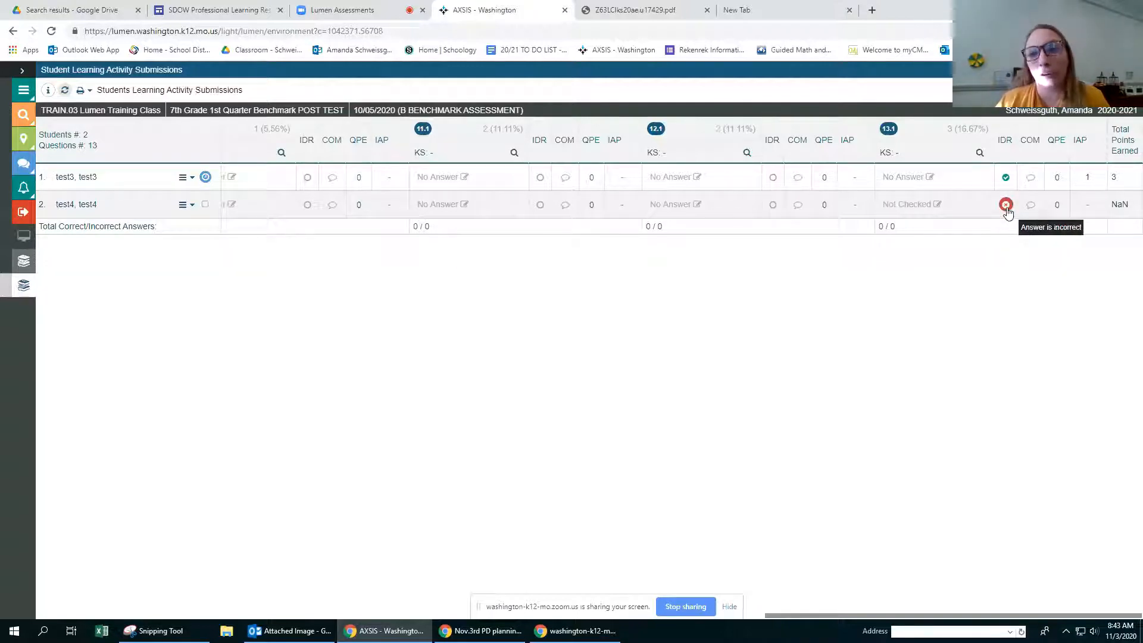
pyautogui.click(1006, 205)
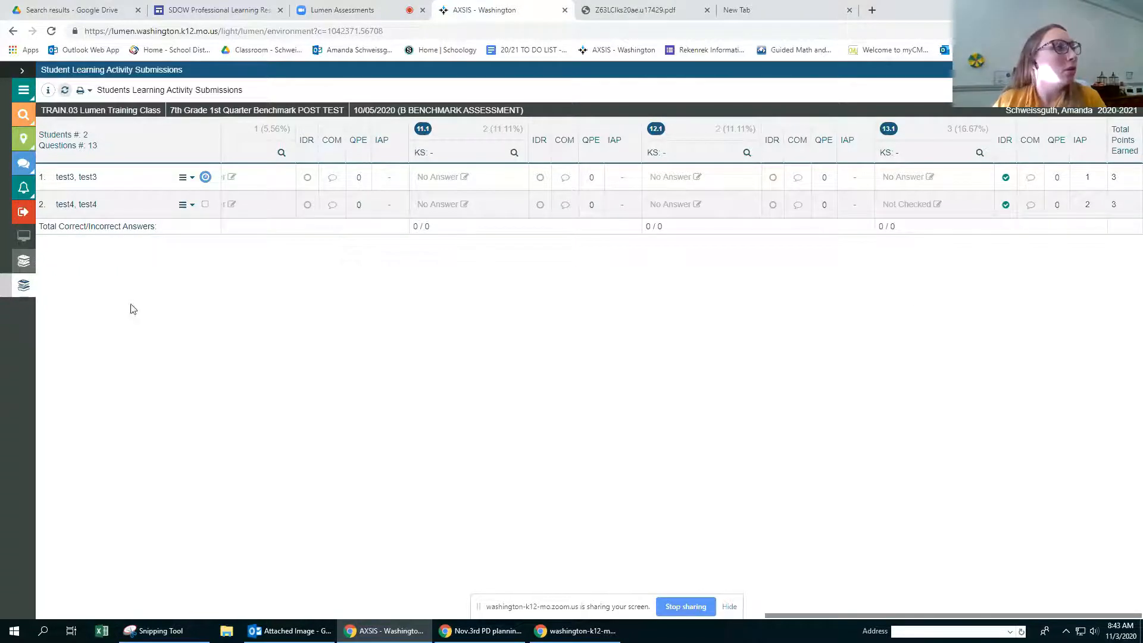
# Step: Try to submit the first student's 7th Grade benchmark assignment as instructor and dismiss the message
pyautogui.moveTo(206, 181)
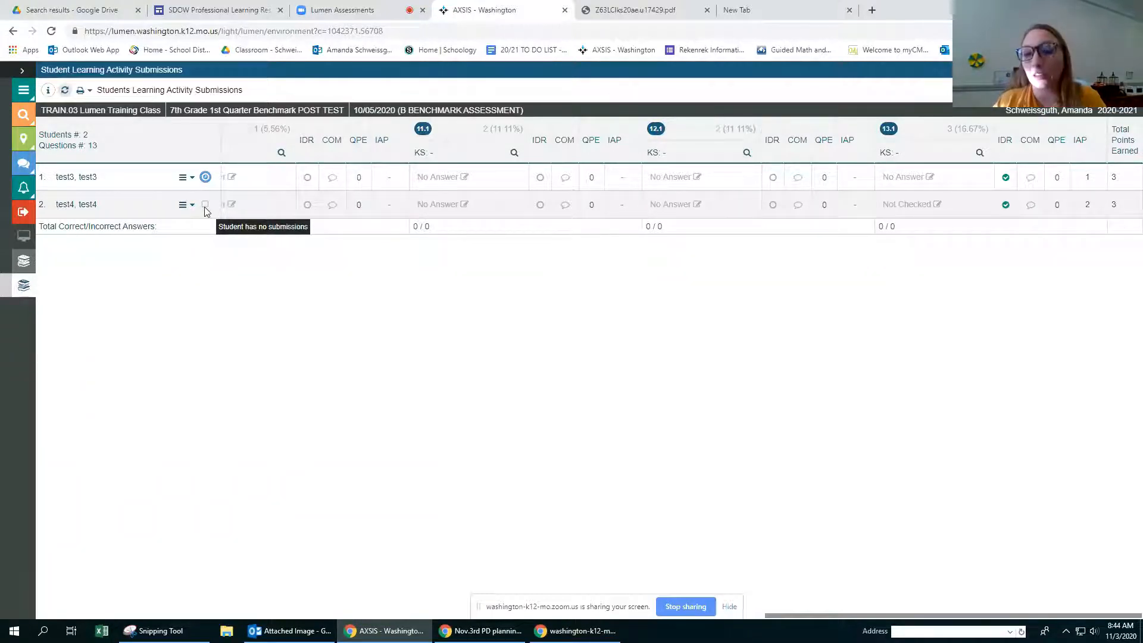
pyautogui.click(185, 177)
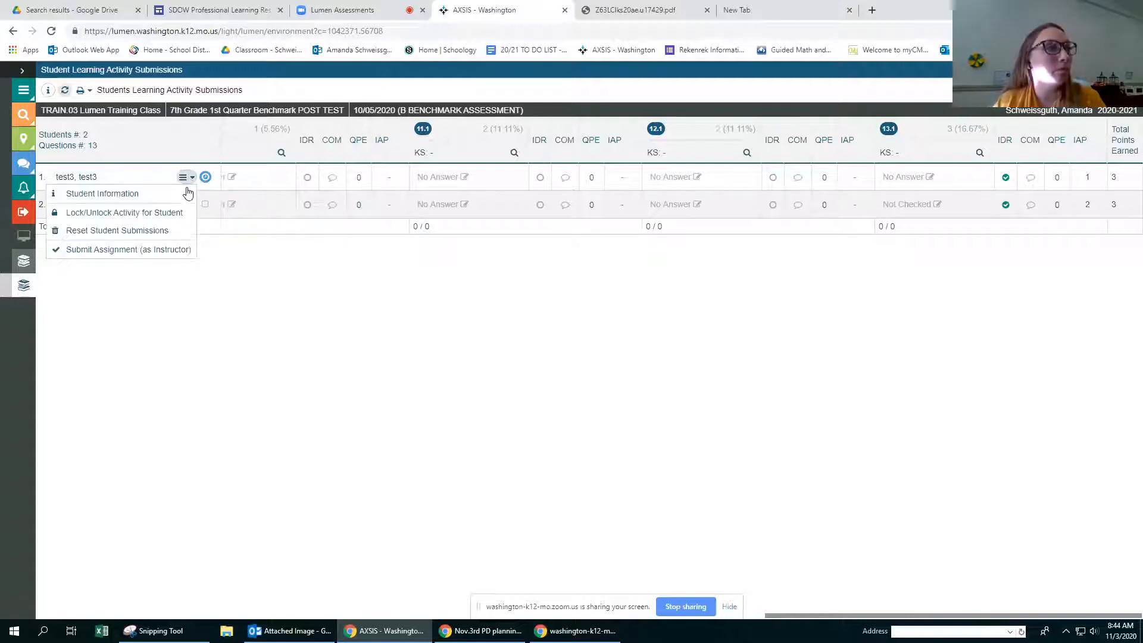
pyautogui.click(102, 249)
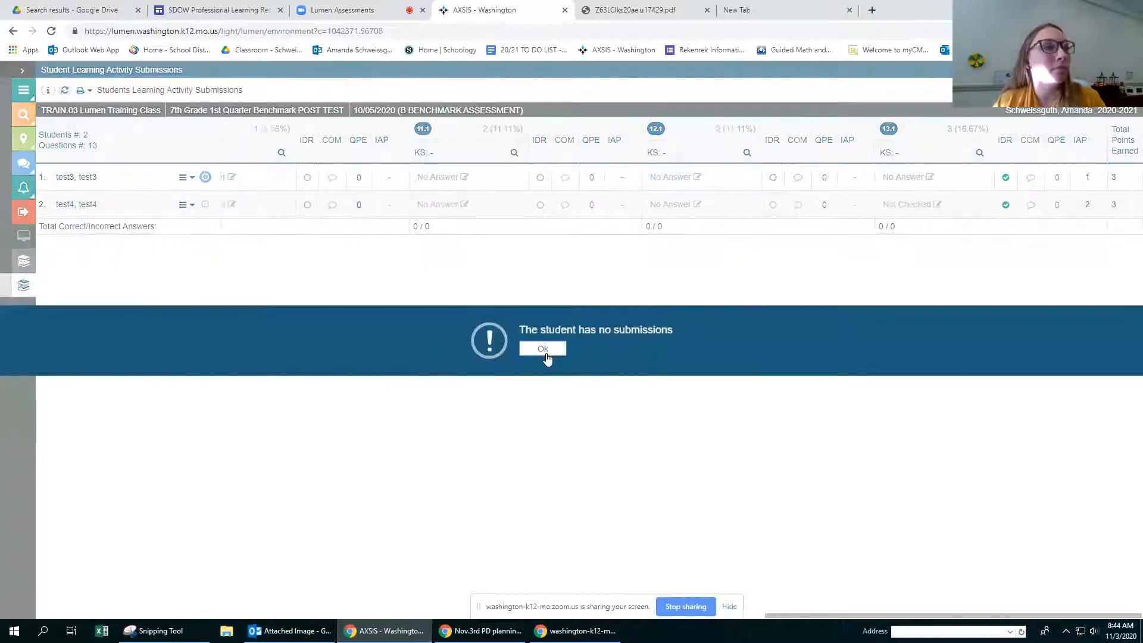
pyautogui.click(543, 350)
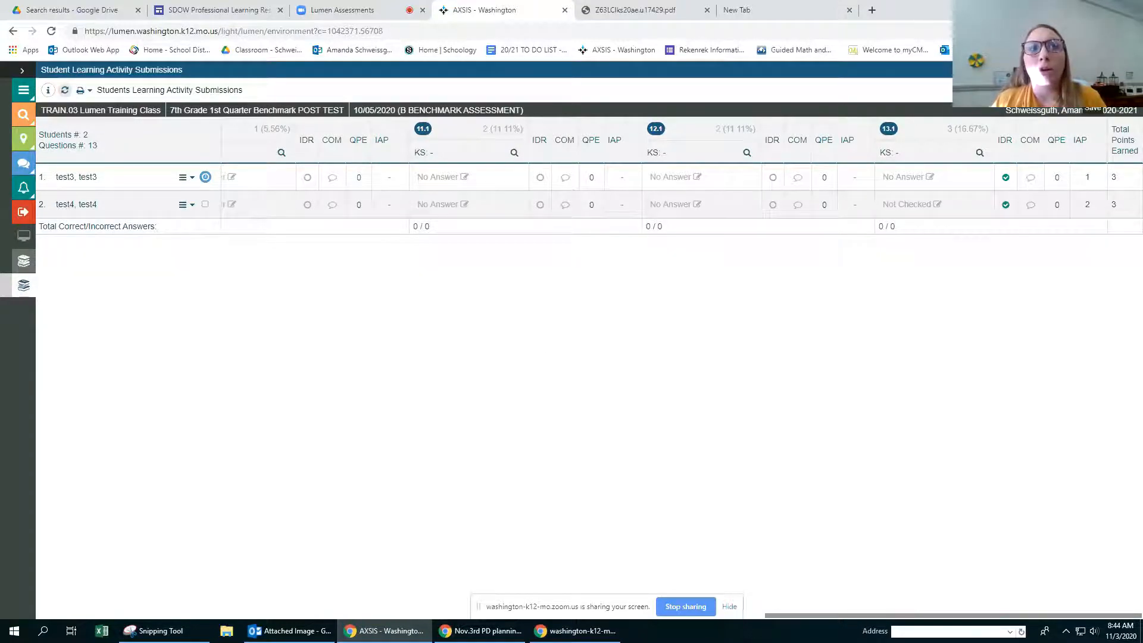
# Step: Save the 7th Grade benchmark scoring changes without locking the submissions, and reopen the student submissions
pyautogui.click(1039, 91)
pyautogui.click(1015, 111)
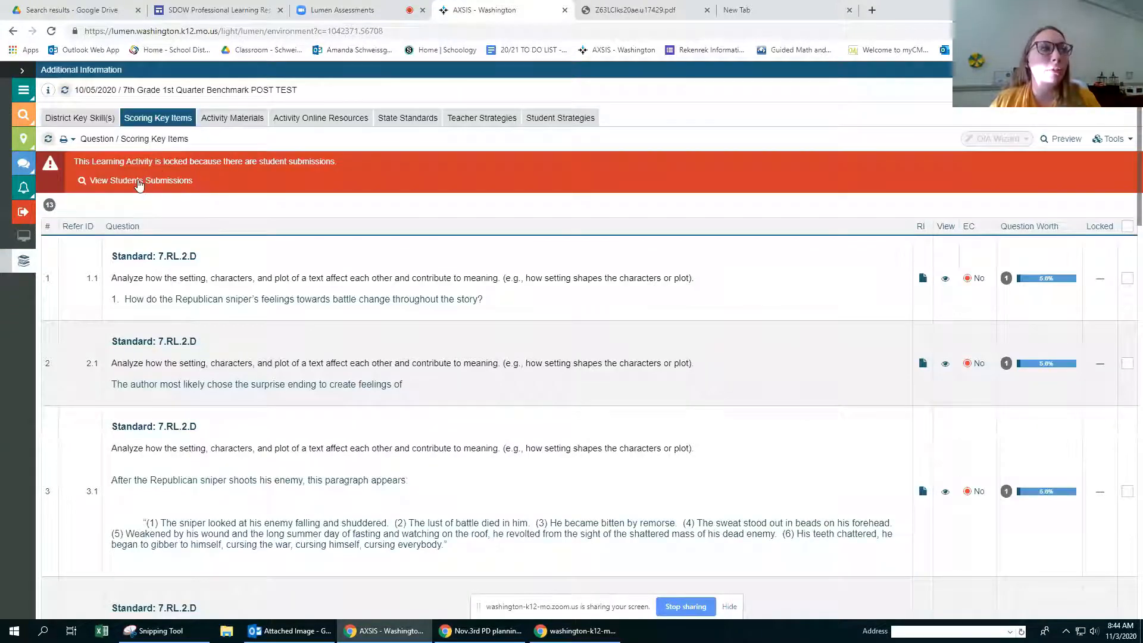
pyautogui.click(140, 182)
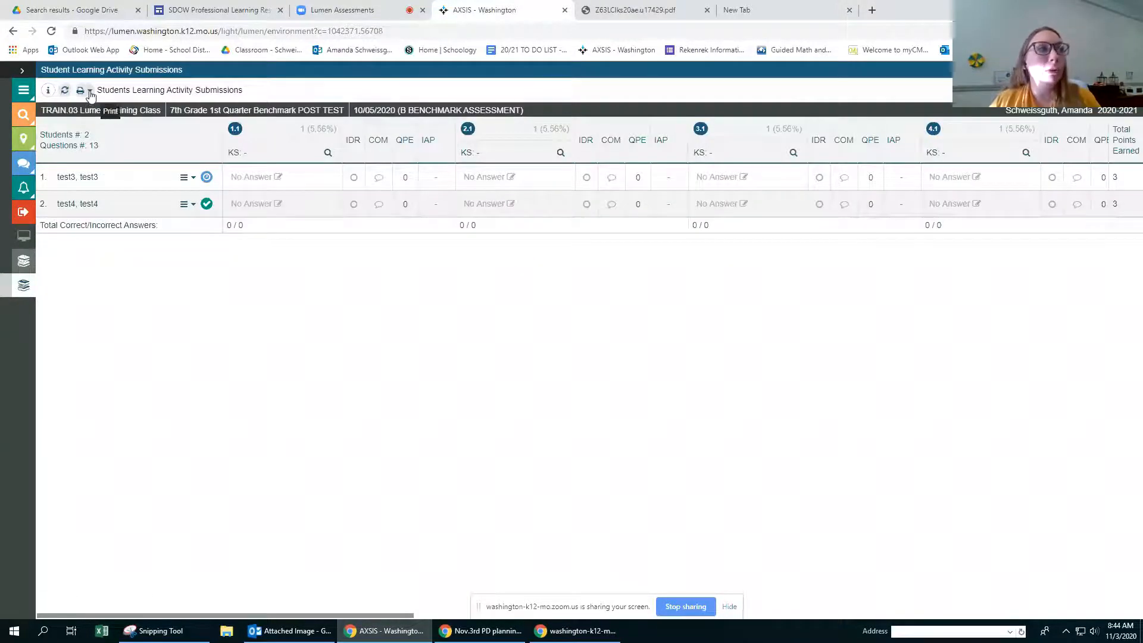
# Step: Export the 7th Grade benchmark submissions as a CSV report, download it and open the file in Excel
pyautogui.click(84, 92)
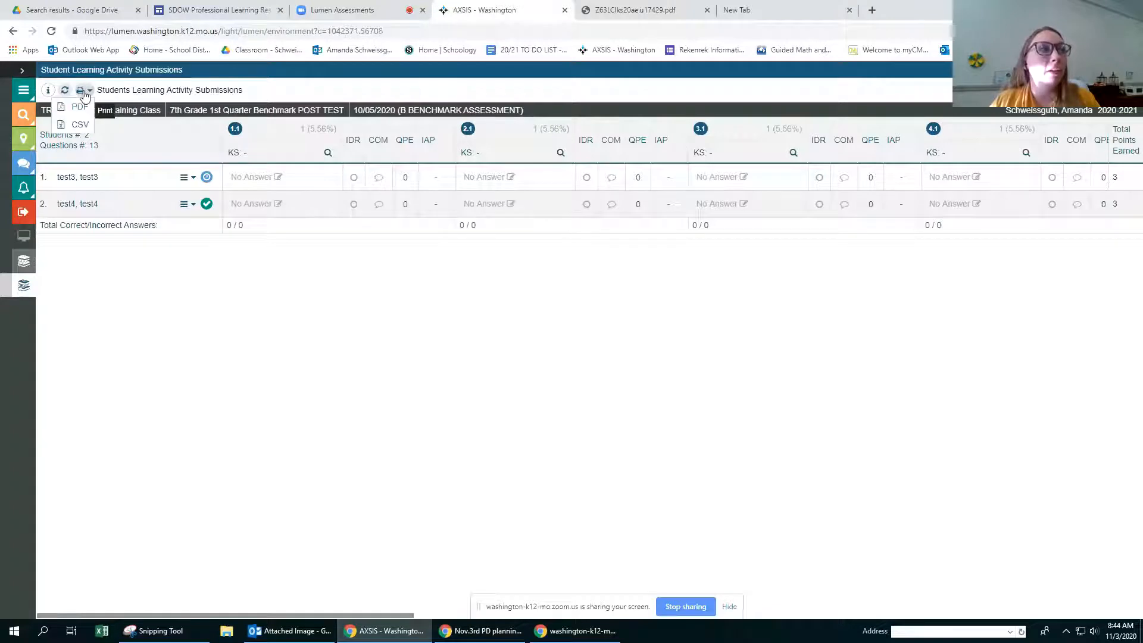
pyautogui.click(76, 130)
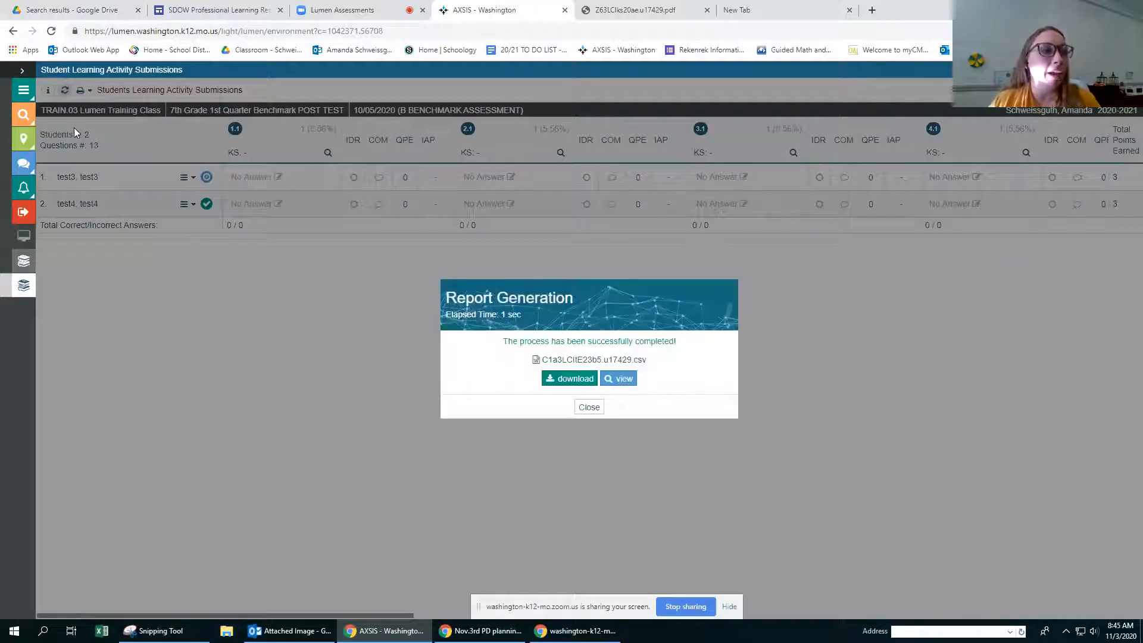
pyautogui.click(569, 379)
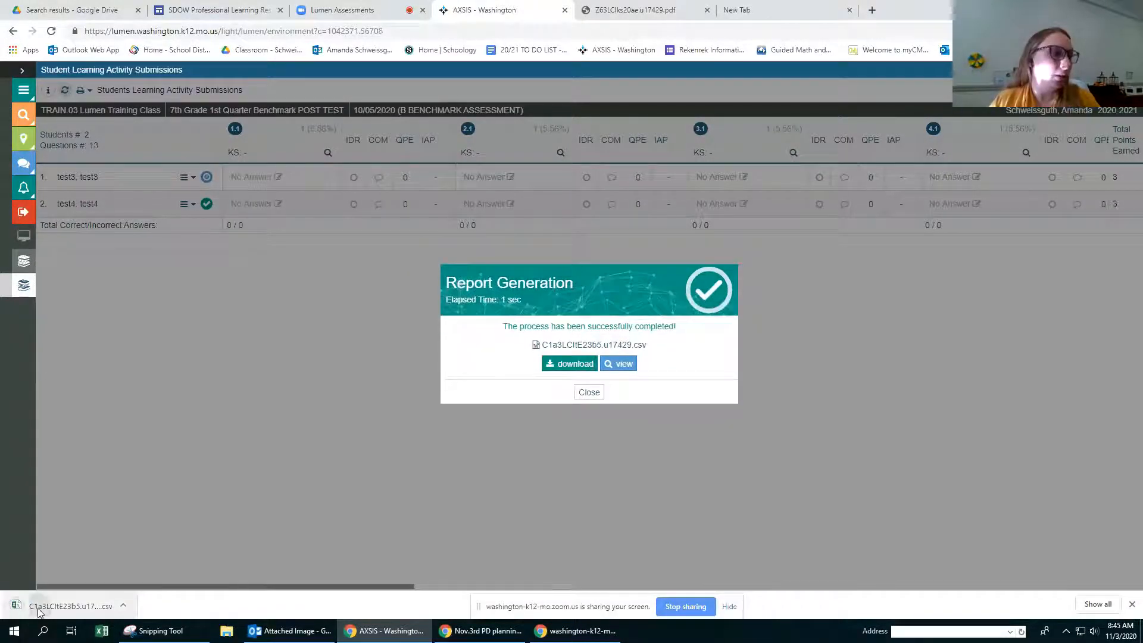
pyautogui.click(39, 609)
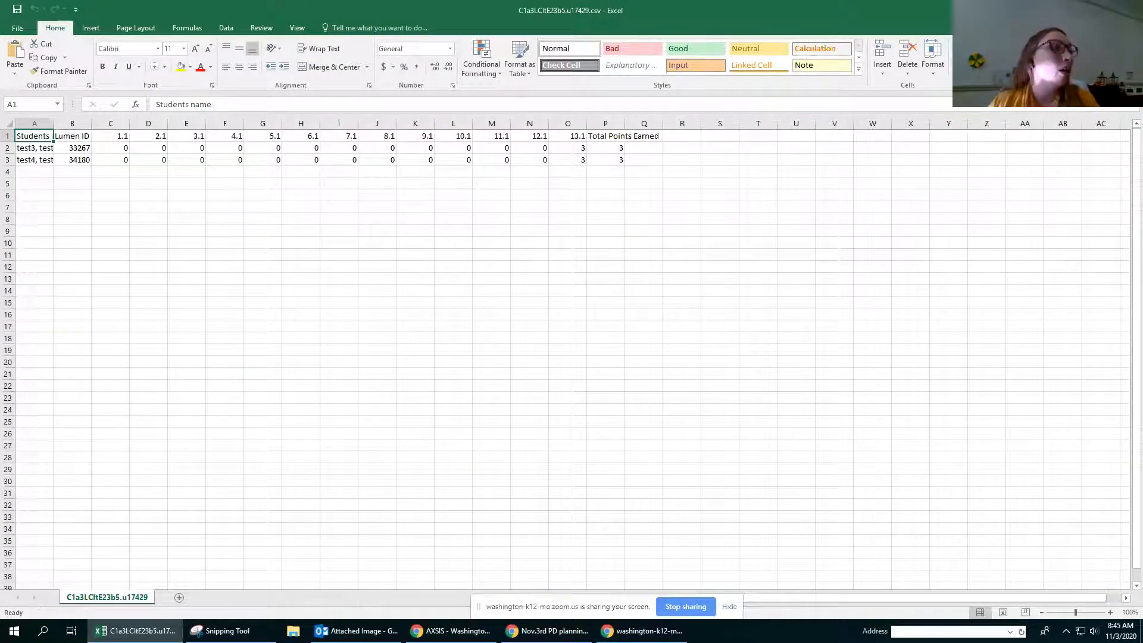
# Step: Review the students' result rows and the Total Points Earned column in the exported sheet
pyautogui.click(36, 149)
pyautogui.moveTo(37, 148); pyautogui.dragTo(615, 178)
pyautogui.click(592, 174)
pyautogui.click(614, 136)
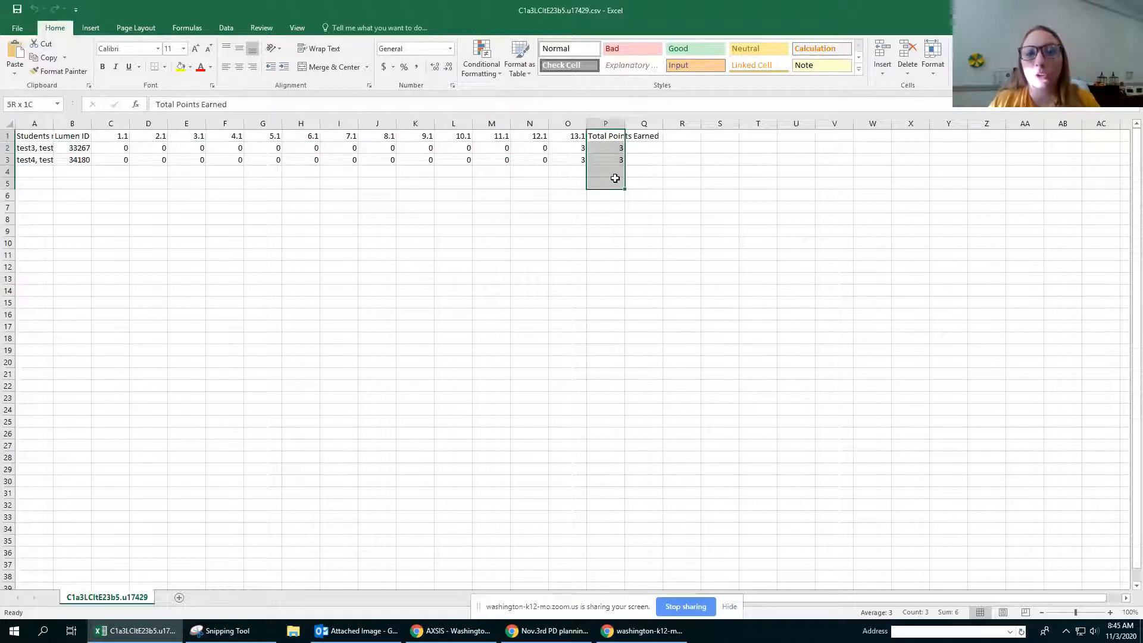
pyautogui.click(524, 230)
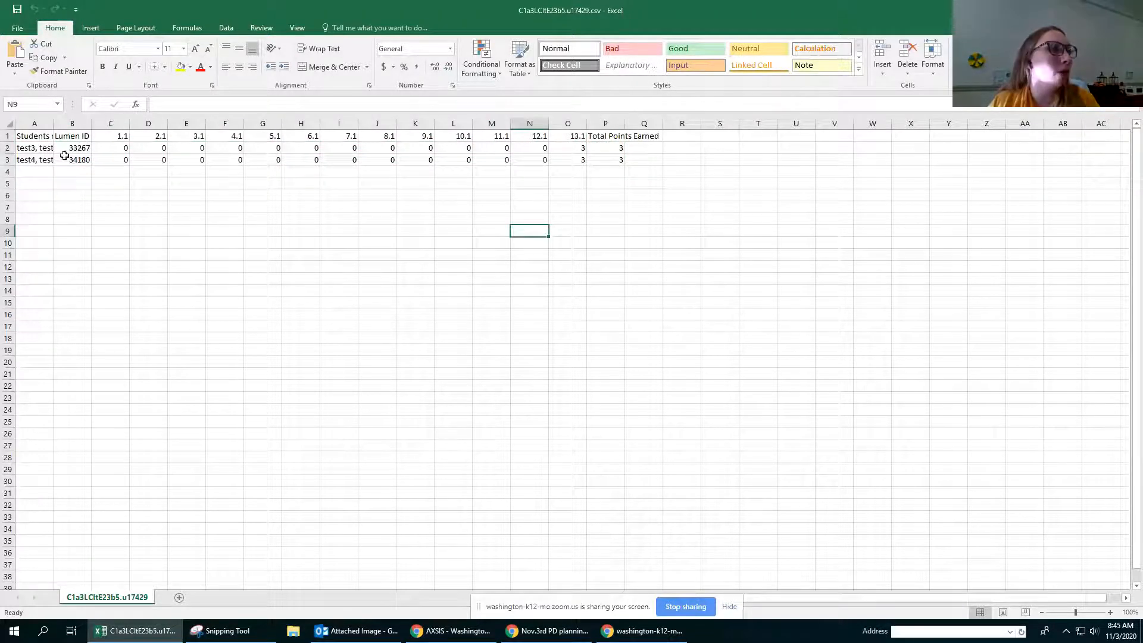
# Step: Copy both students' names, Lumen IDs and question scores for 1.1 through 13.1 (A2:O3), excluding the total points
pyautogui.moveTo(30, 150); pyautogui.dragTo(574, 165)
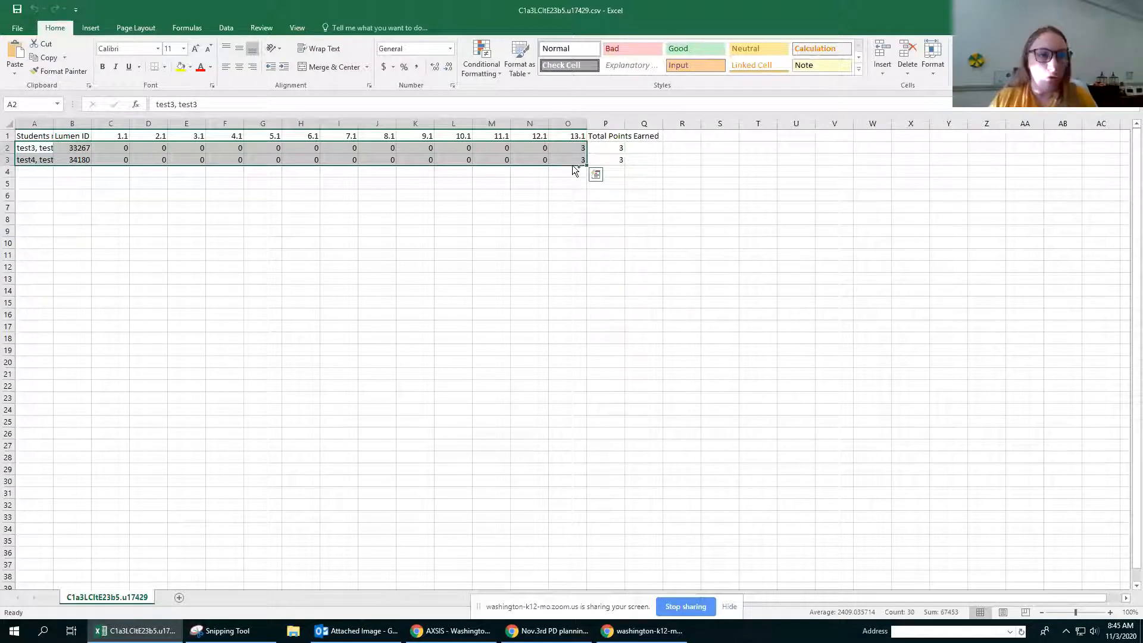
pyautogui.hotkey('ctrl', 'c')
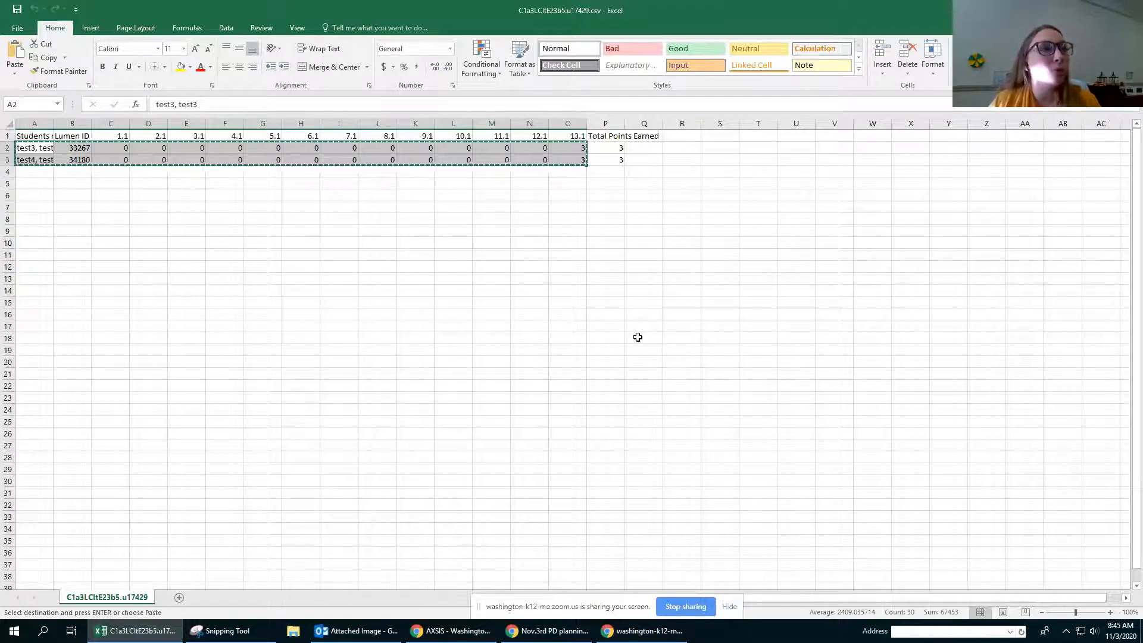
pyautogui.click(567, 279)
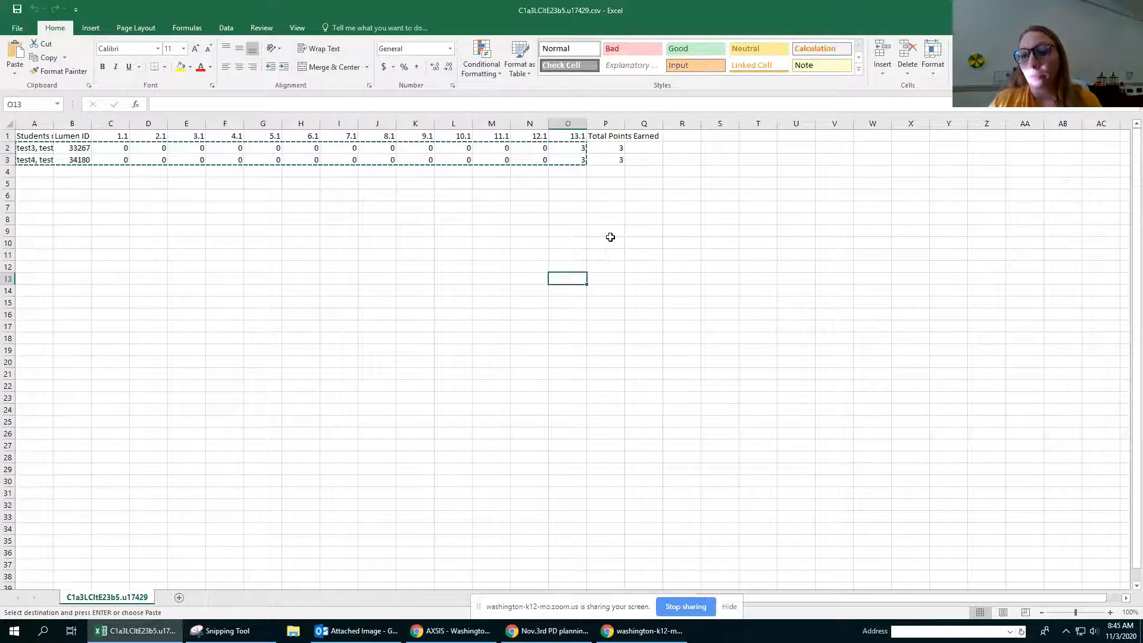
pyautogui.click(366, 240)
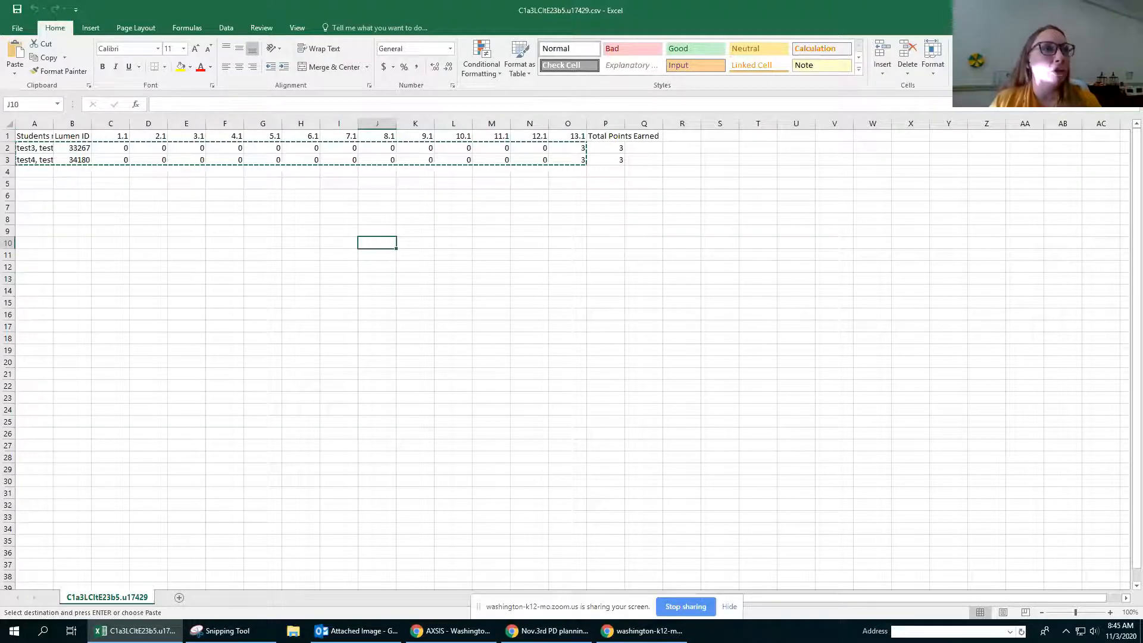
# Step: Switch to the browser, export the 7th Grade benchmark submissions as CSV again, download the file and open it in Excel
pyautogui.hotkey('alt', 'Tab')
pyautogui.click(588, 405)
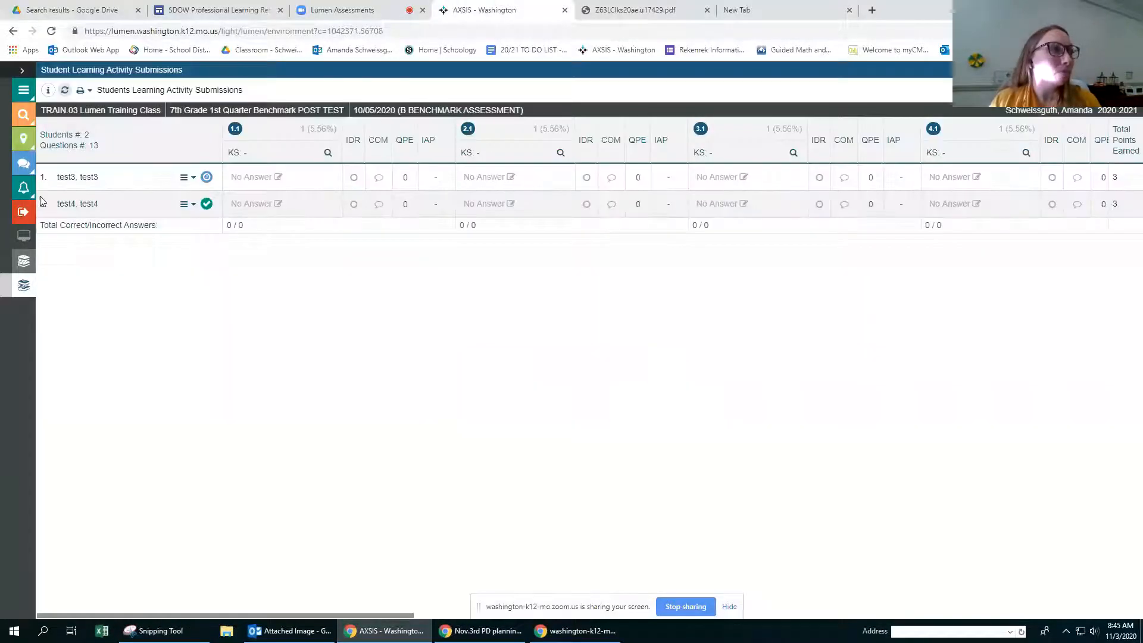
pyautogui.click(90, 91)
pyautogui.click(75, 120)
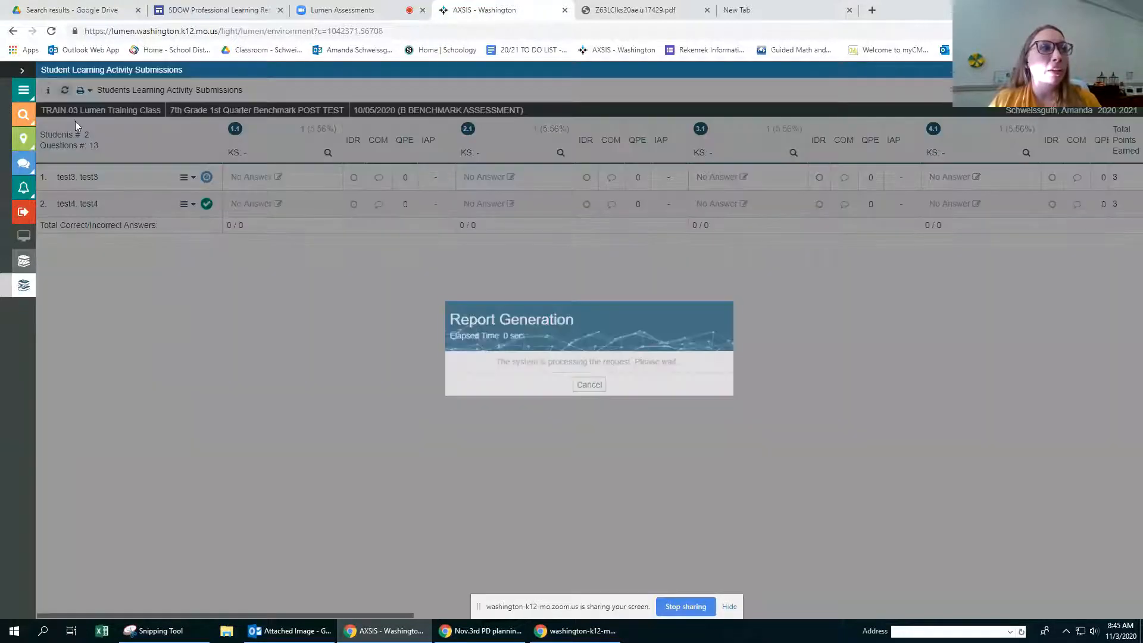
pyautogui.click(570, 366)
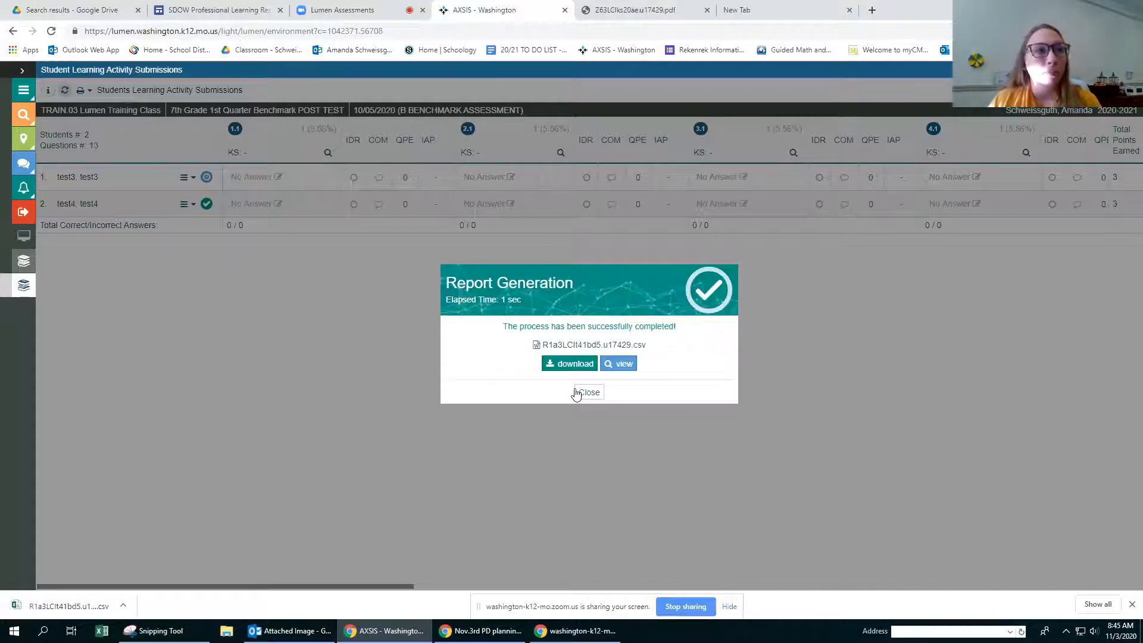
pyautogui.click(65, 608)
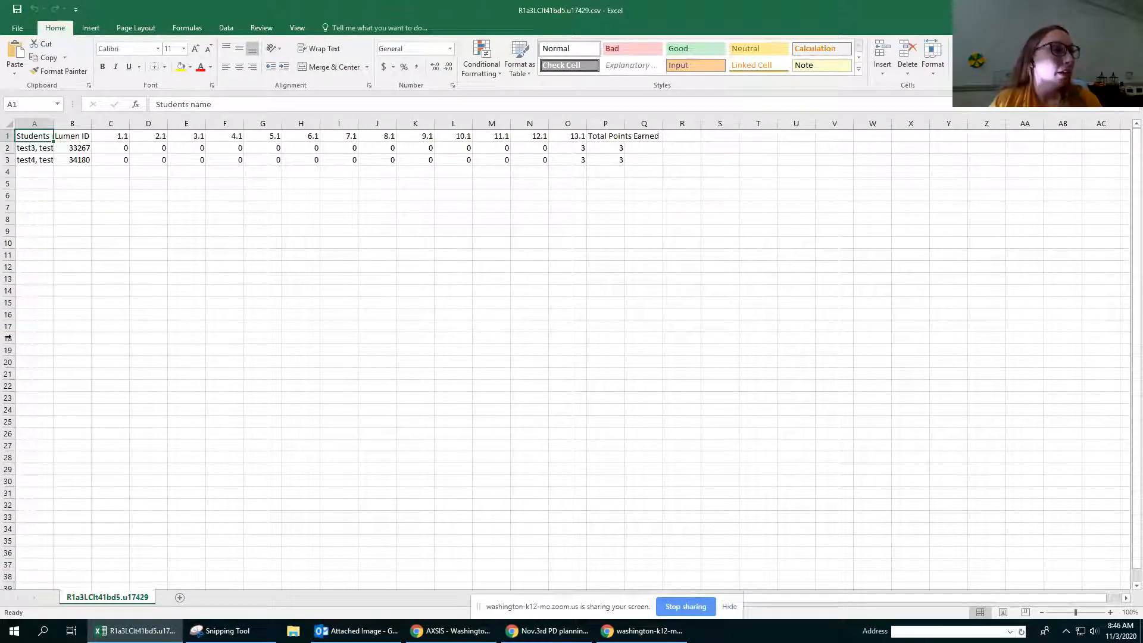
pyautogui.click(186, 278)
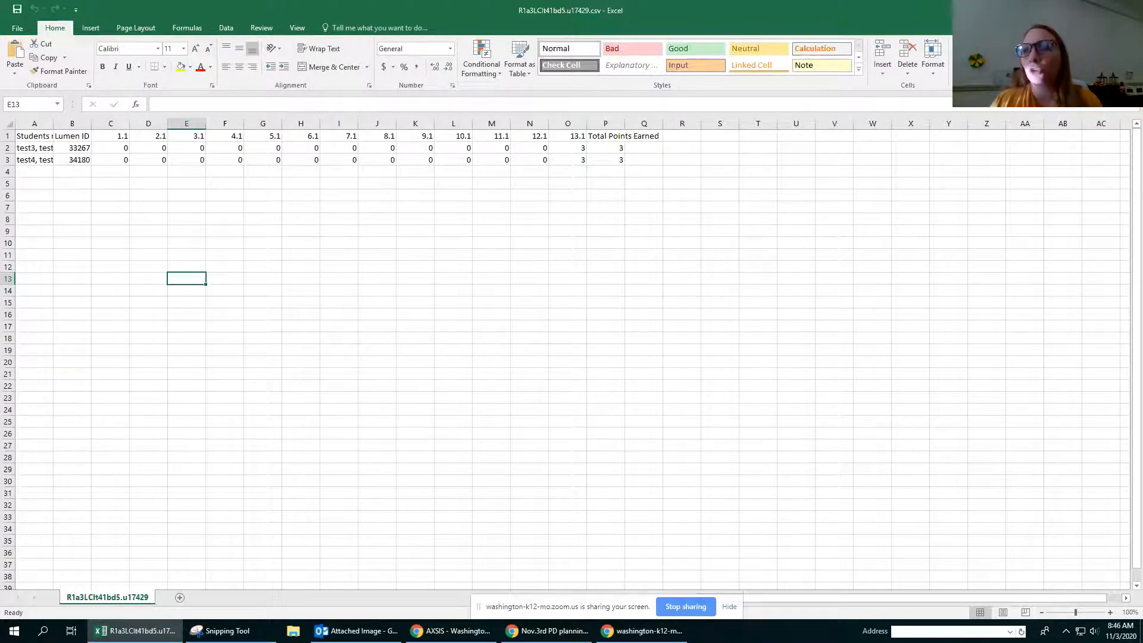
# Step: Return to the browser, close the report, submissions, scoring key and assignment views, and open the training class's Grade Book
pyautogui.hotkey('alt', 'Tab')
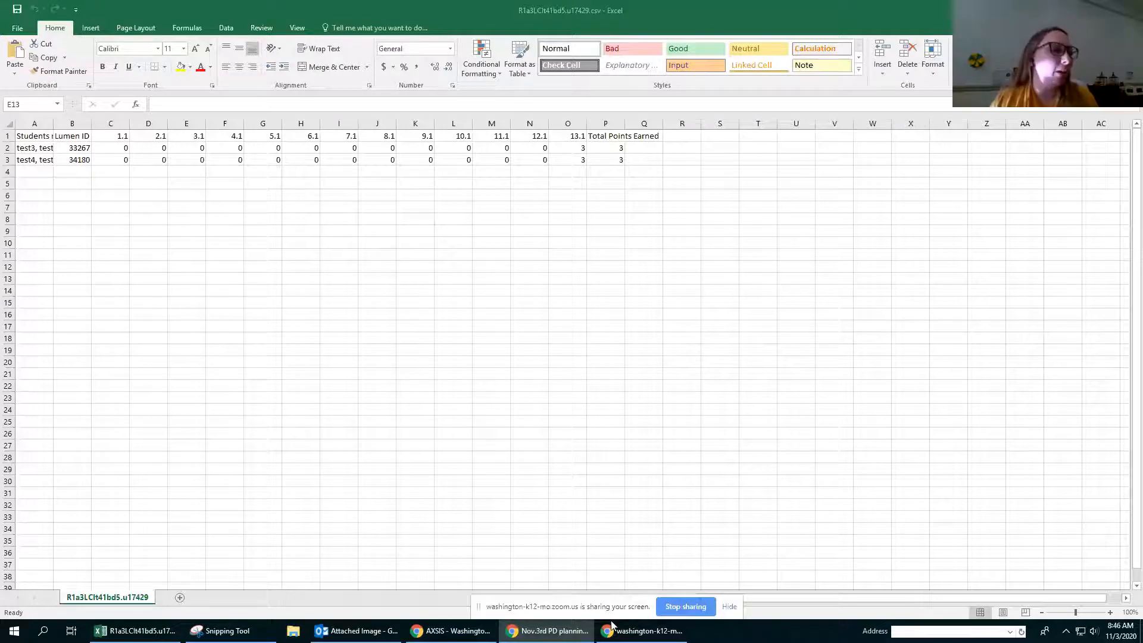
pyautogui.click(462, 635)
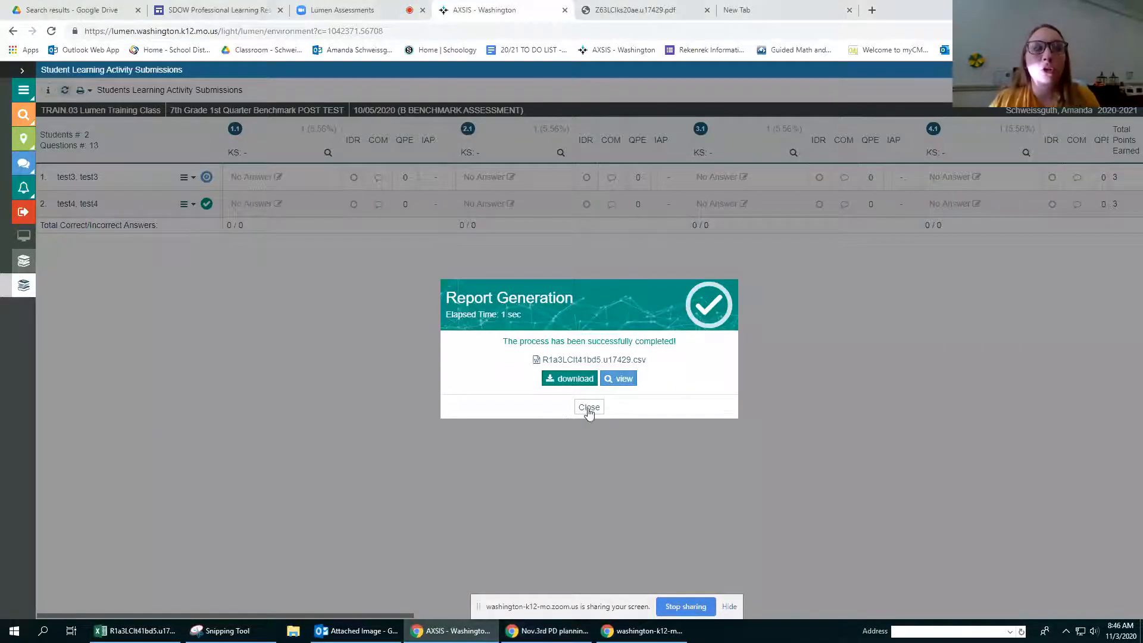
pyautogui.click(589, 408)
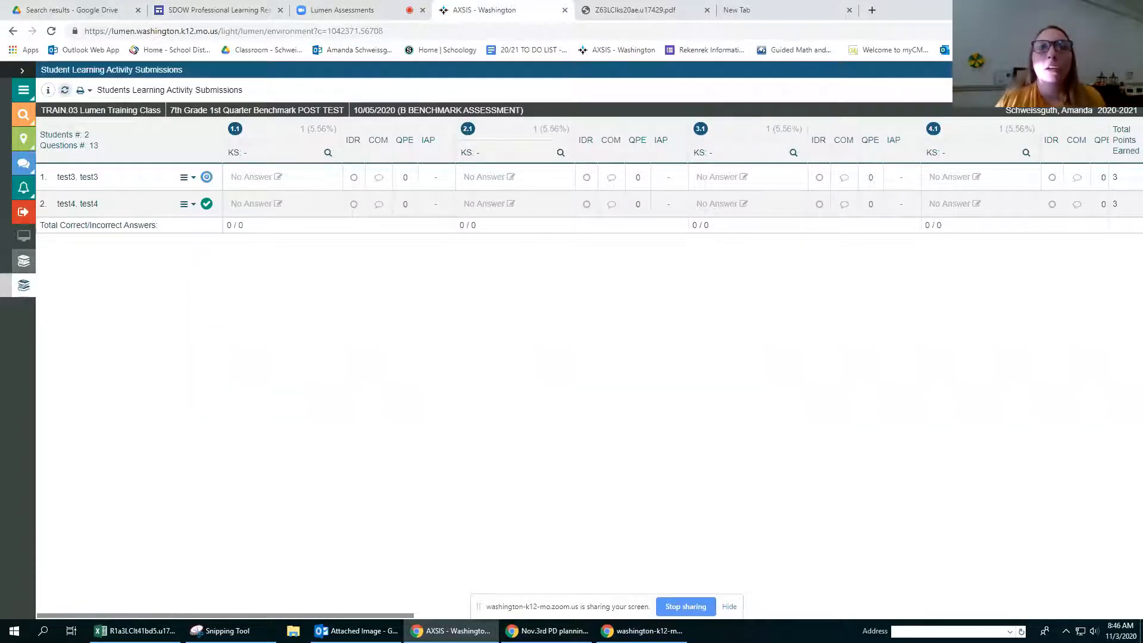
pyautogui.click(6, 285)
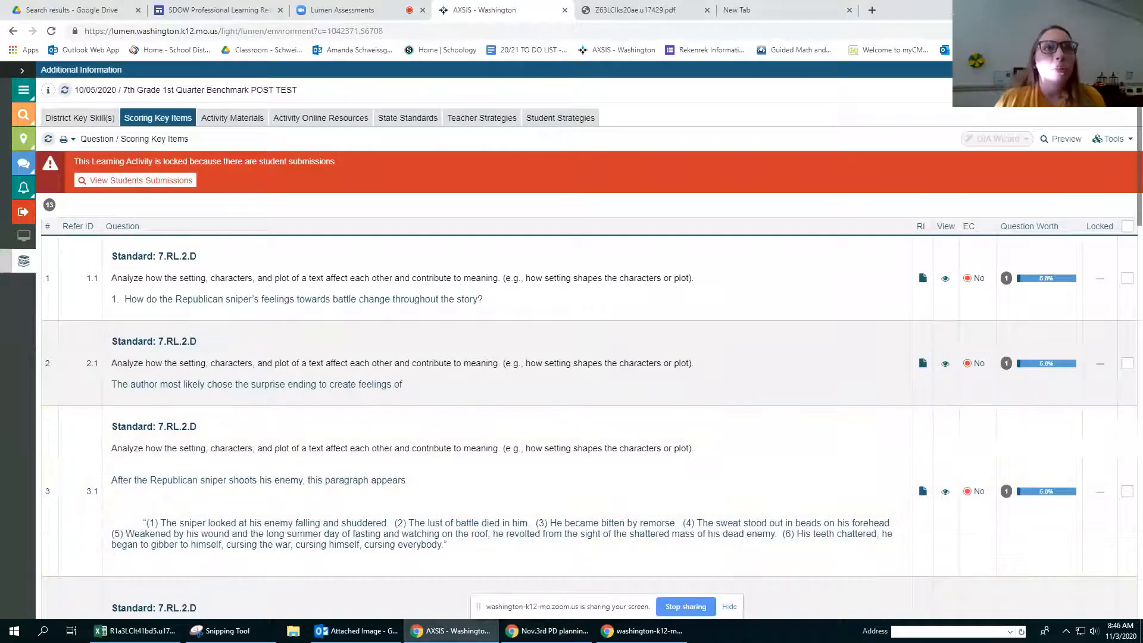
pyautogui.click(1128, 70)
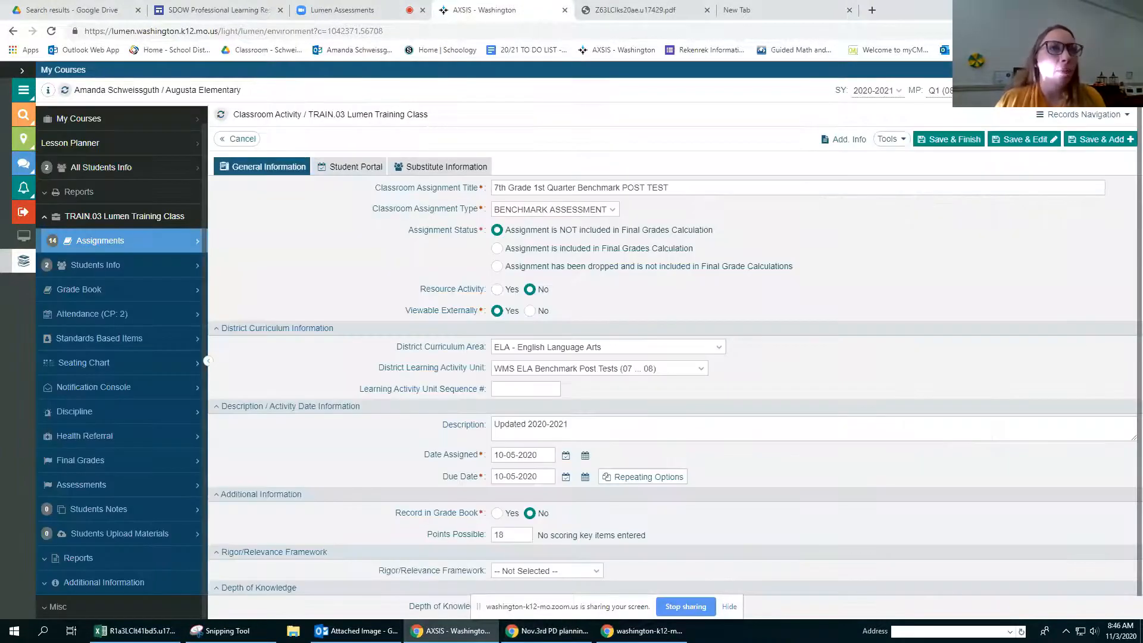
pyautogui.click(70, 292)
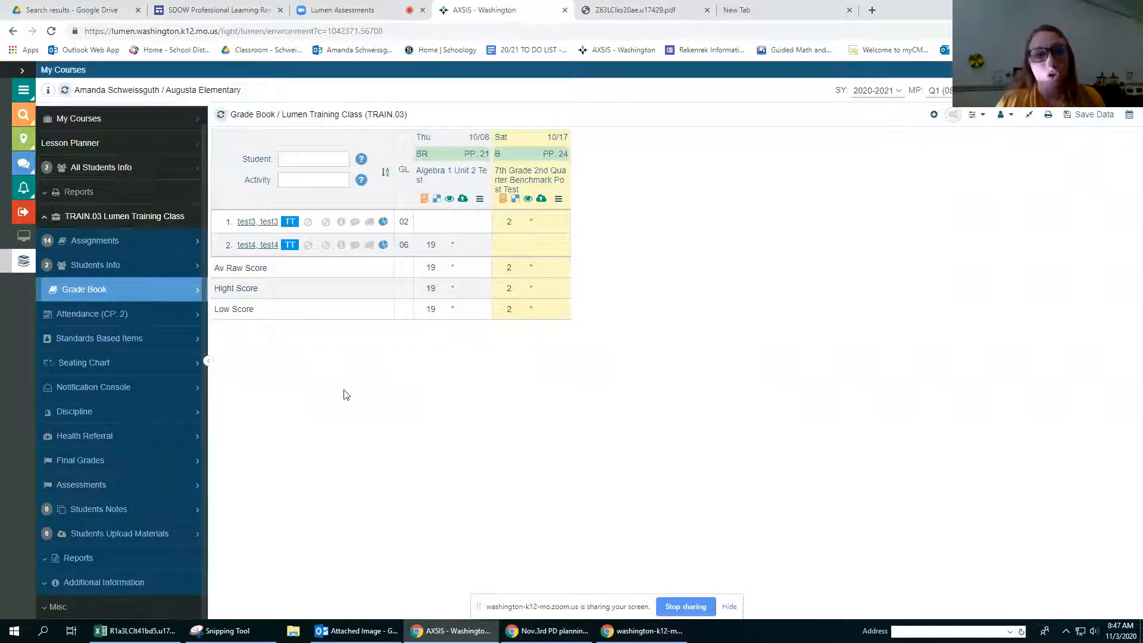
# Step: Open the On-Line Access Assistant from the Grade Book and examine both students' masked user IDs and passwords
pyautogui.click(1010, 116)
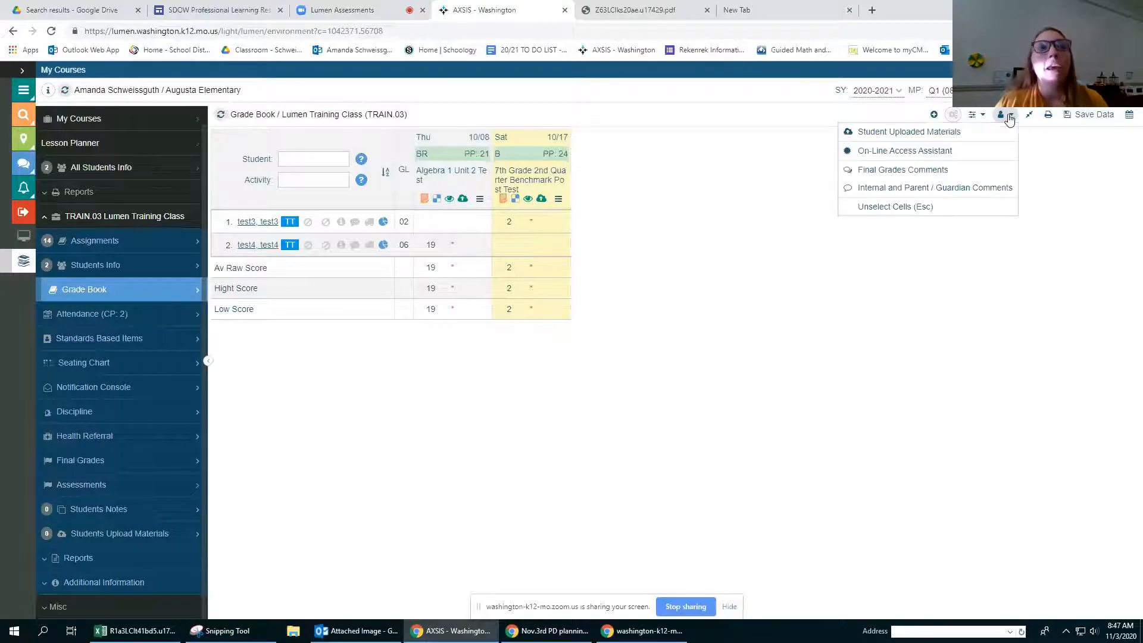
pyautogui.click(870, 157)
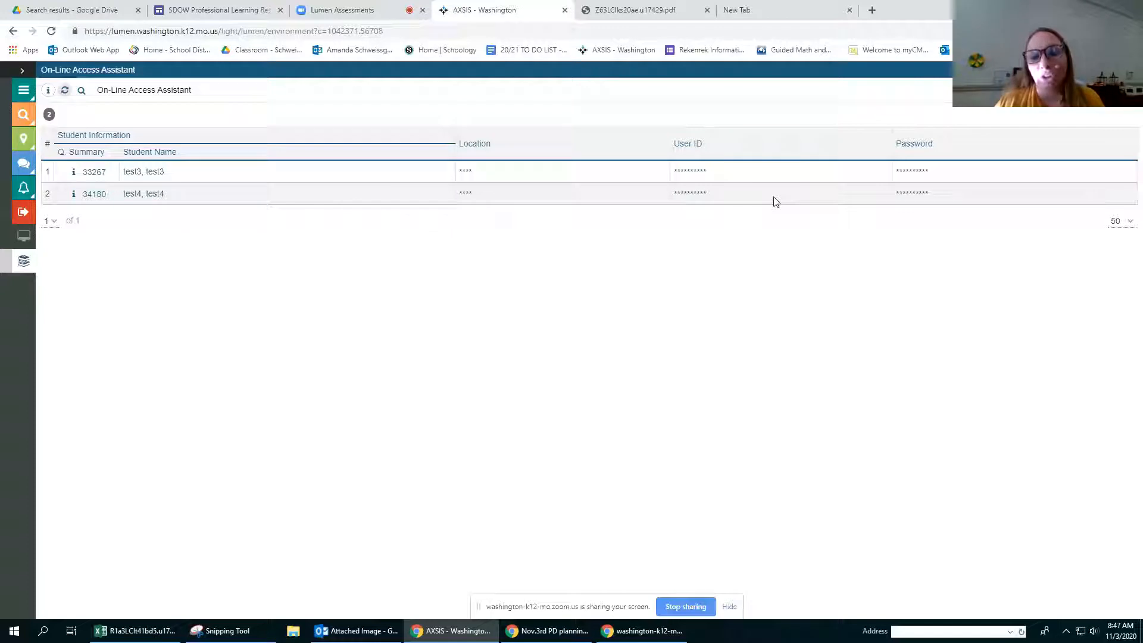
pyautogui.moveTo(678, 174)
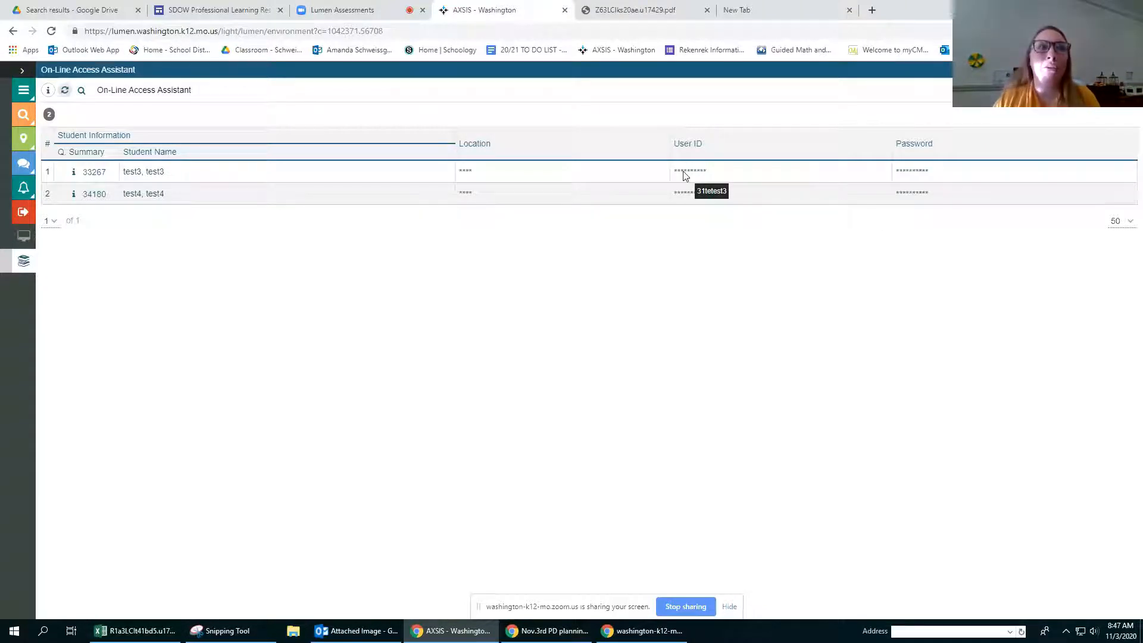
pyautogui.moveTo(902, 175)
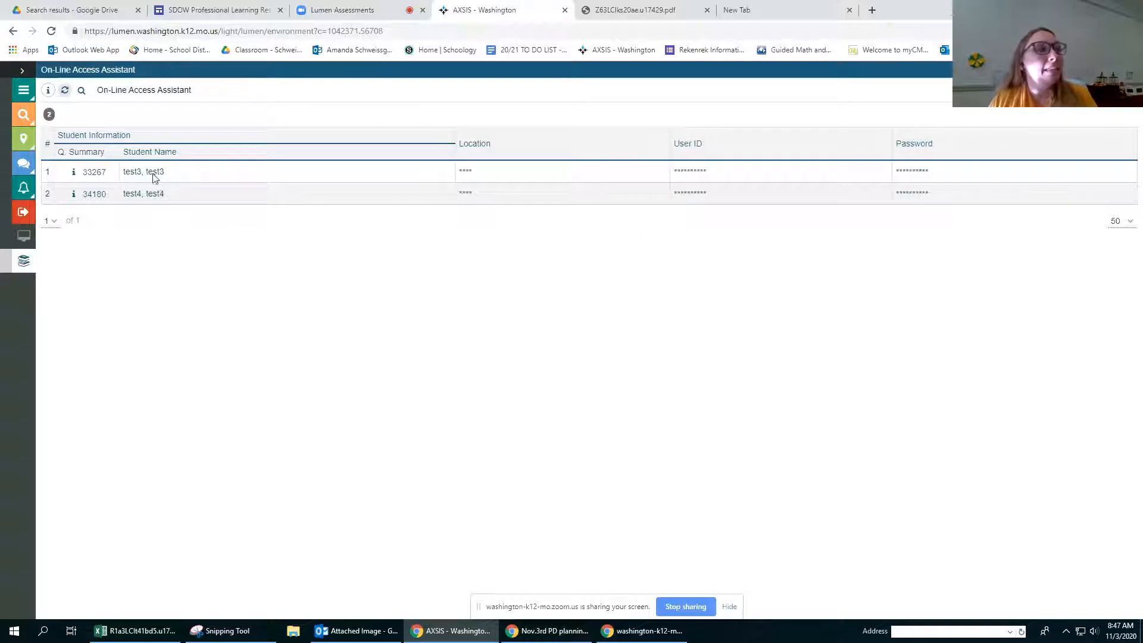
pyautogui.moveTo(153, 172); pyautogui.dragTo(180, 206)
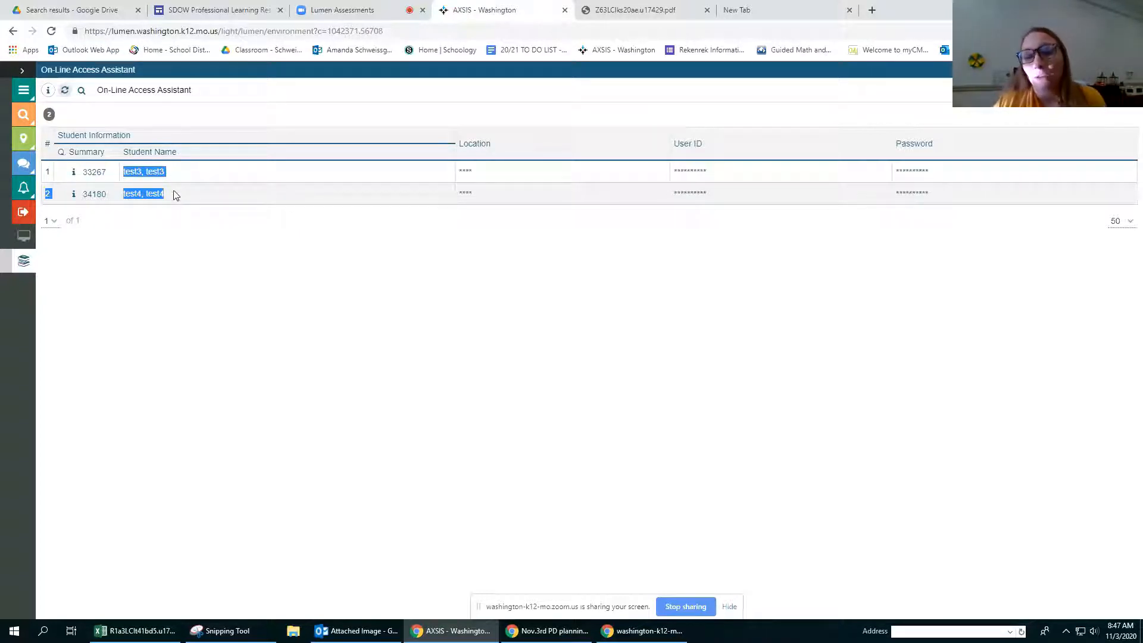
pyautogui.click(530, 243)
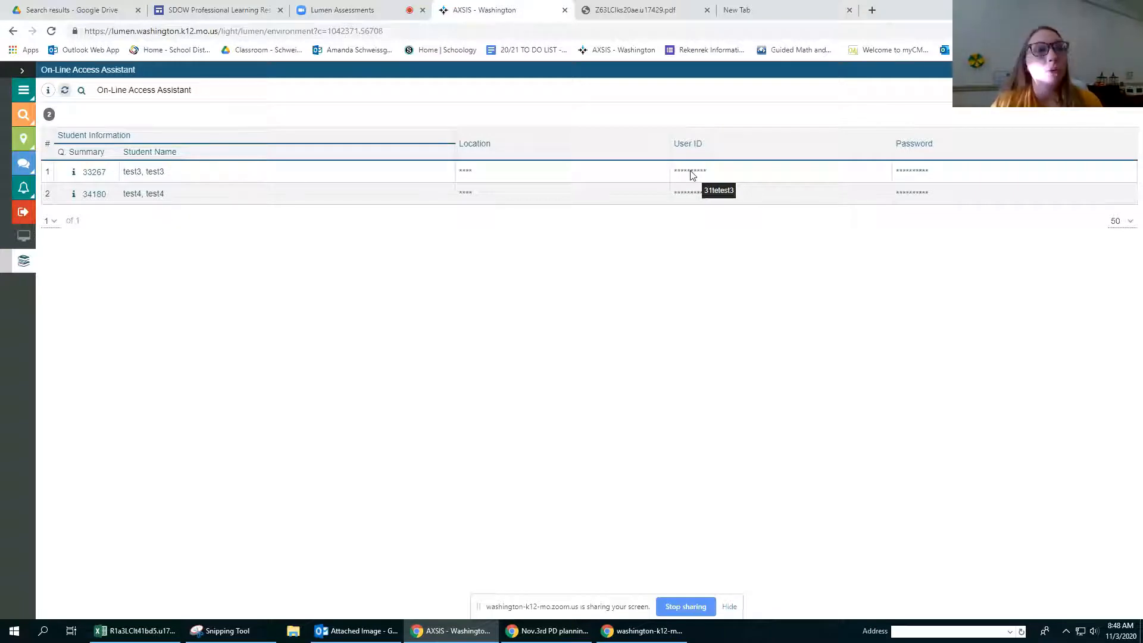
pyautogui.moveTo(695, 194)
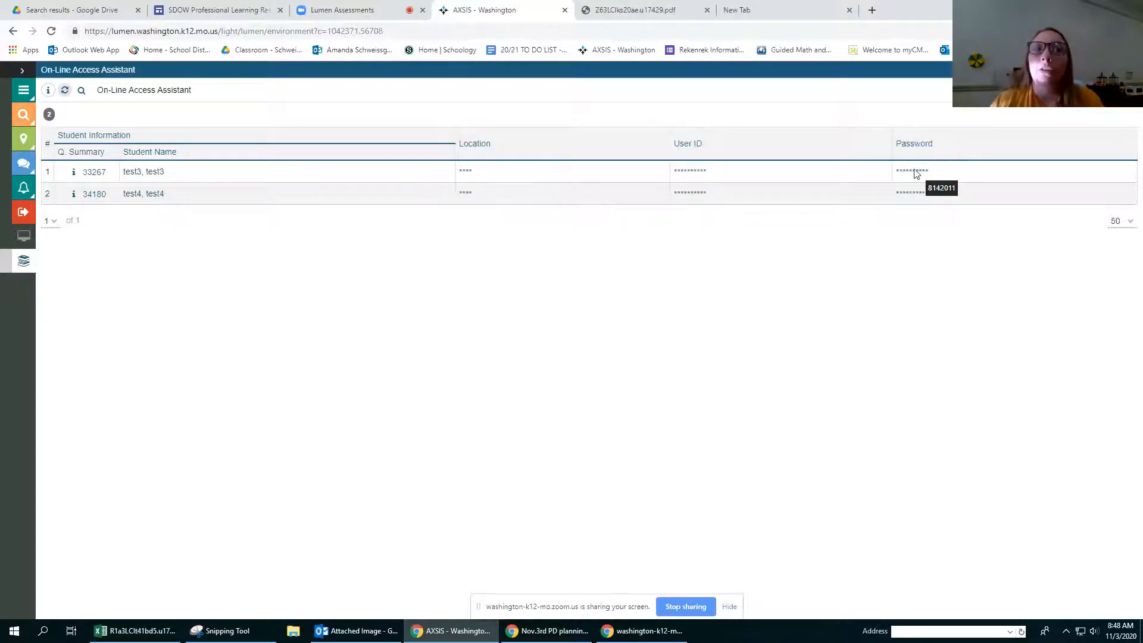
pyautogui.moveTo(917, 197)
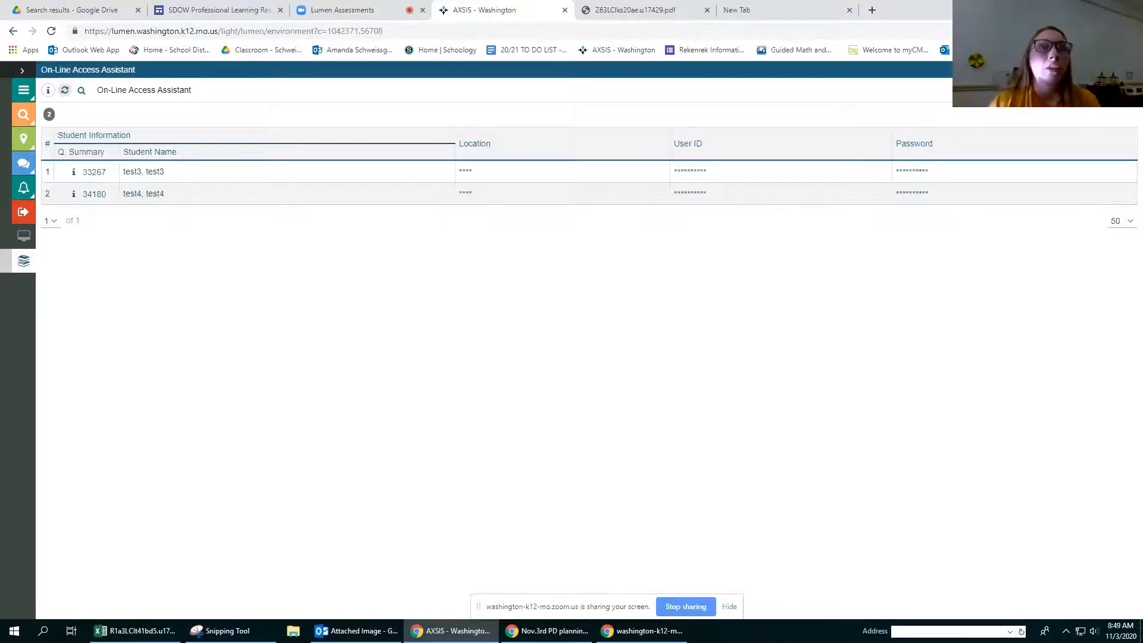
# Step: Close the On-Line Access Assistant and My Courses, and log out of the teacher account
pyautogui.click(1132, 70)
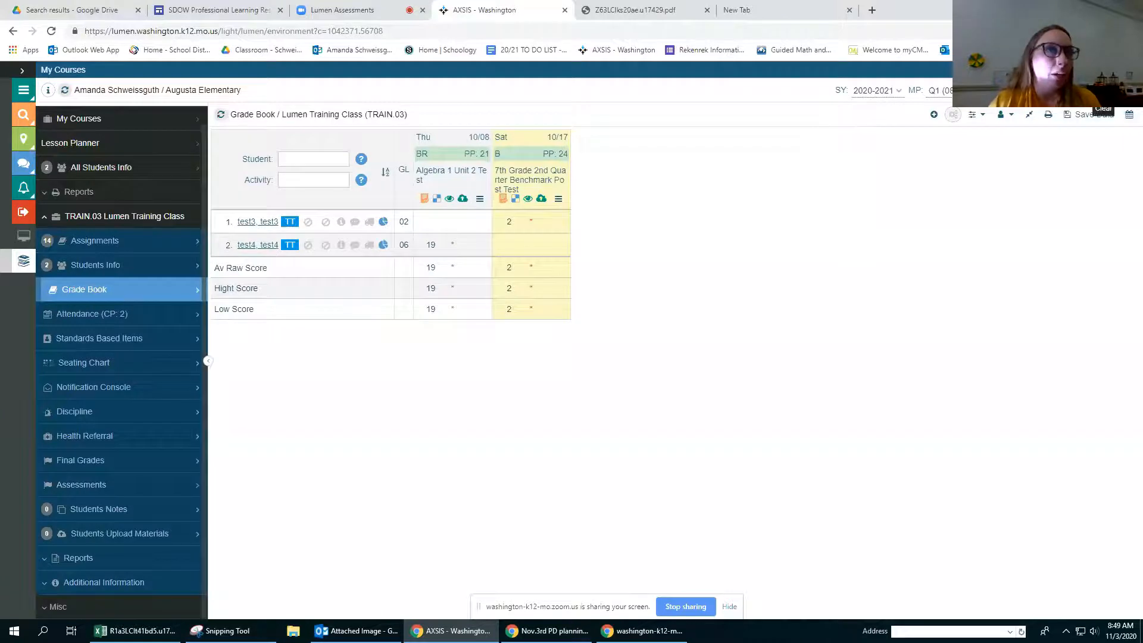
pyautogui.click(1132, 69)
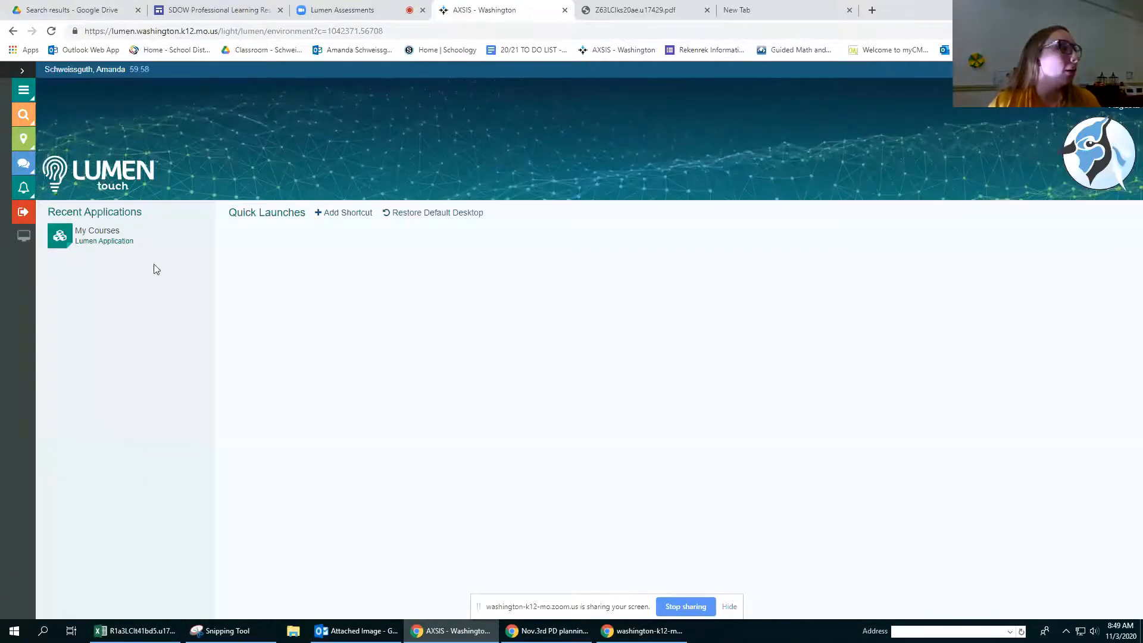
pyautogui.click(13, 211)
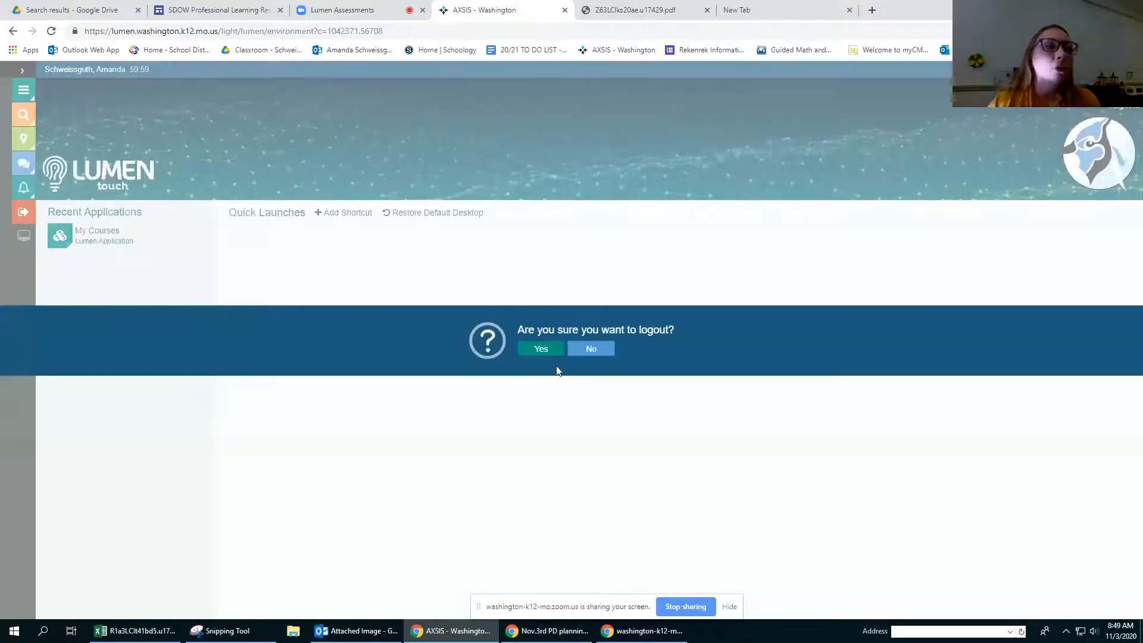
pyautogui.click(543, 349)
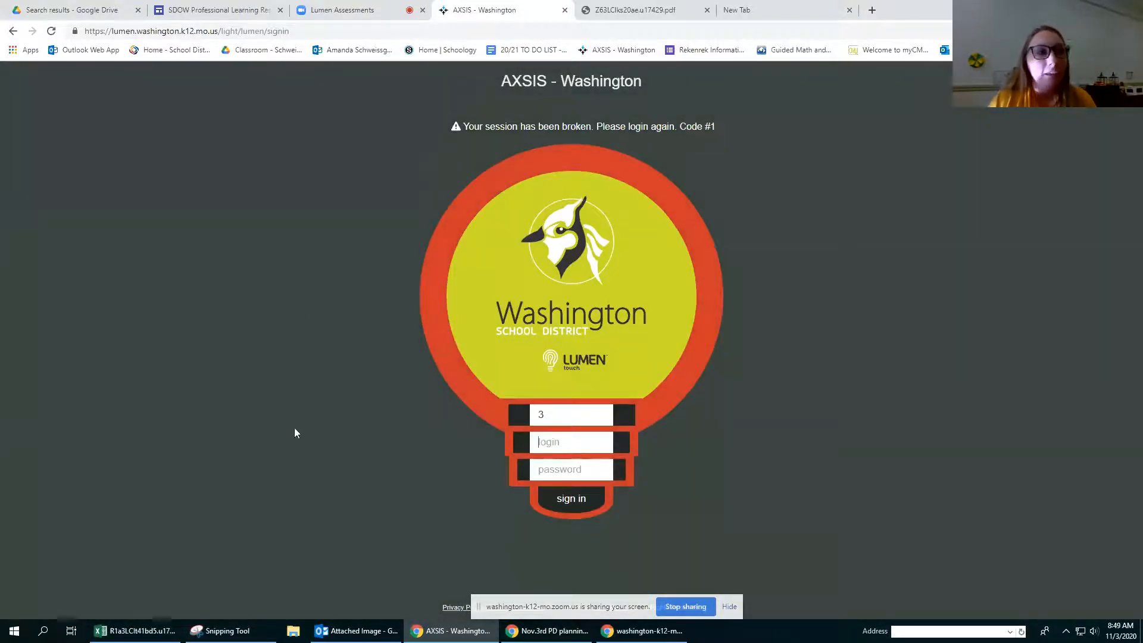
pyautogui.click(527, 419)
pyautogui.moveTo(536, 416); pyautogui.dragTo(590, 420)
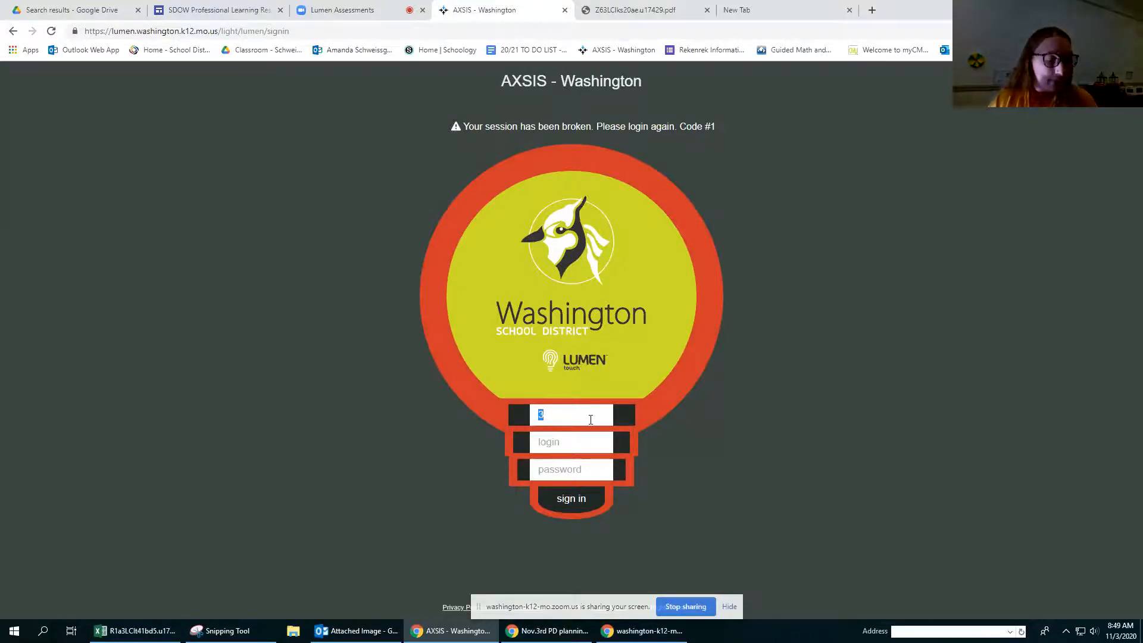
pyautogui.write('16')
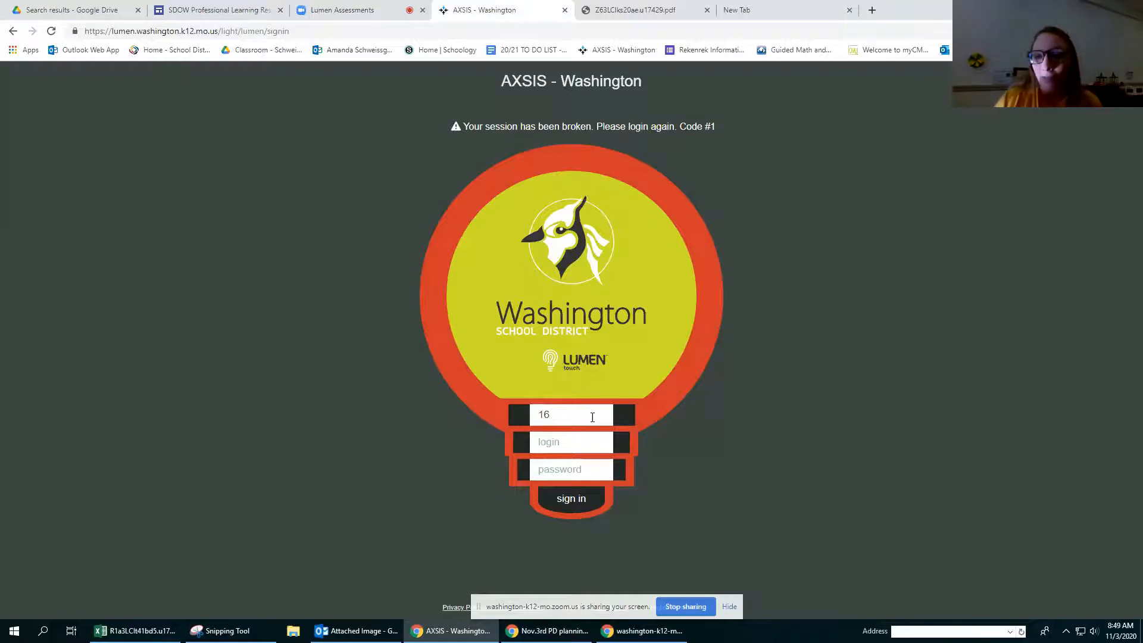
pyautogui.moveTo(579, 422); pyautogui.dragTo(526, 419)
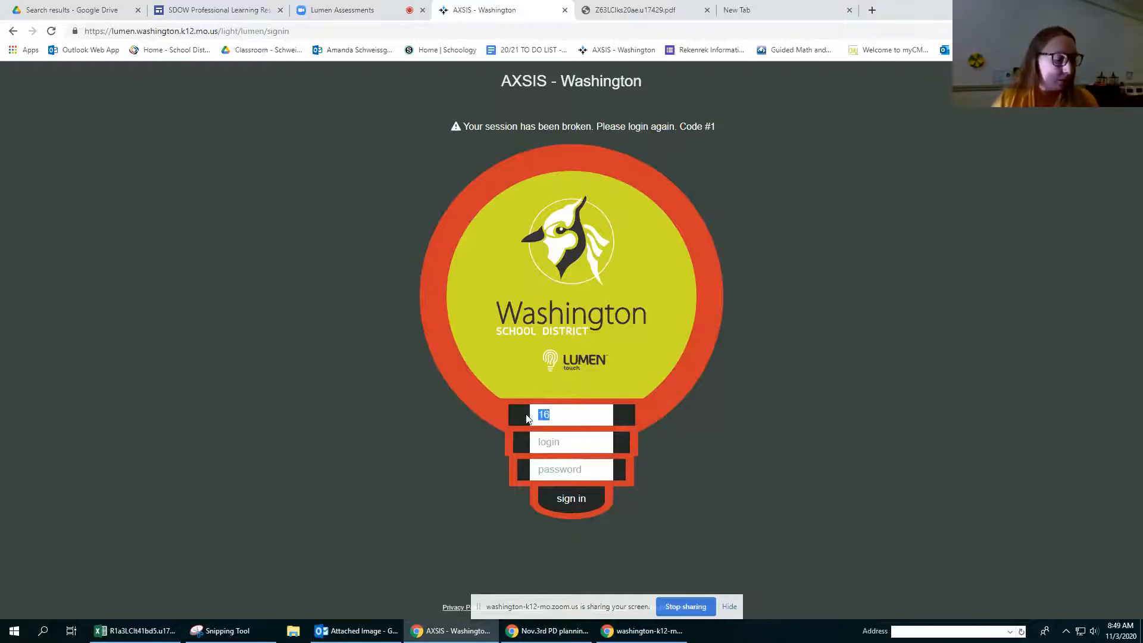
pyautogui.write('3')
# Step: Sign in to the student account with the first test student's user ID and password
pyautogui.click(564, 441)
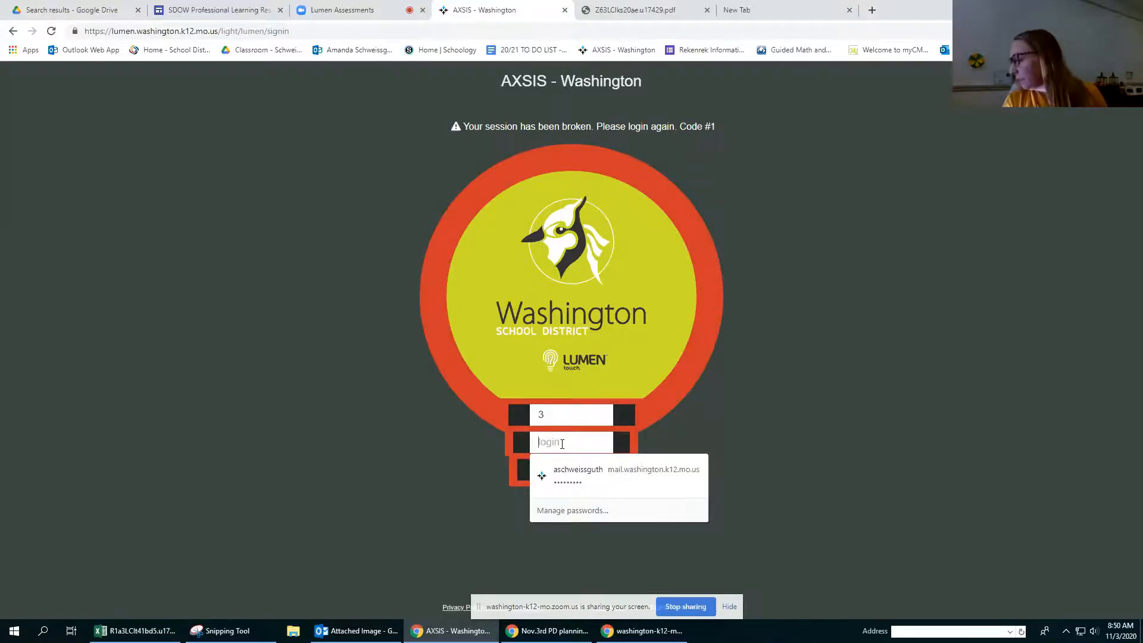
pyautogui.write('31')
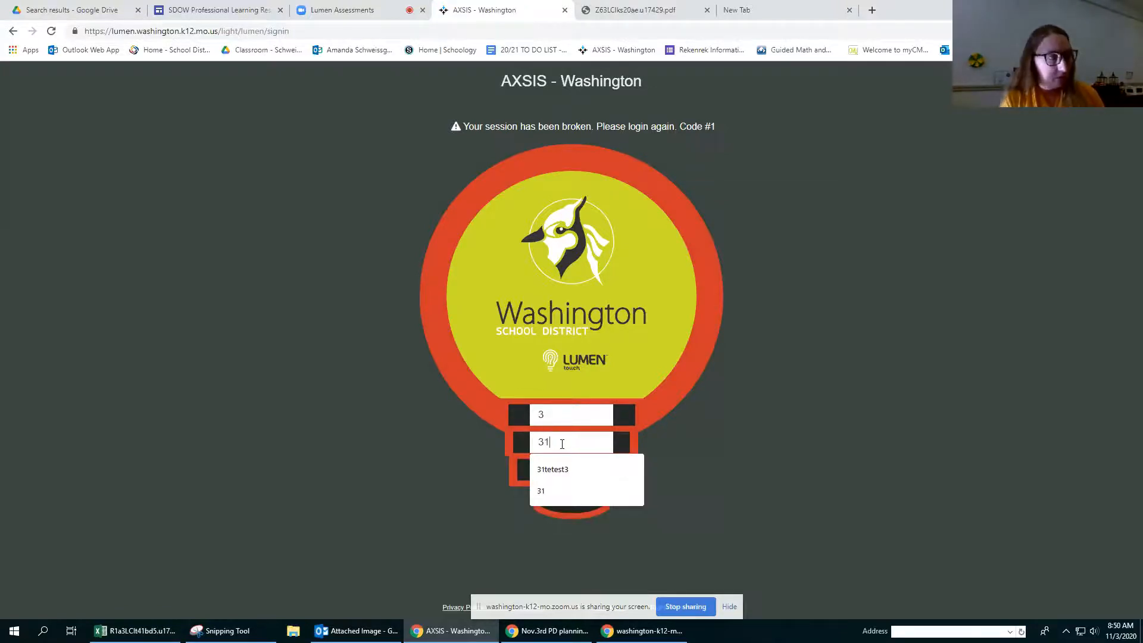
pyautogui.click(564, 471)
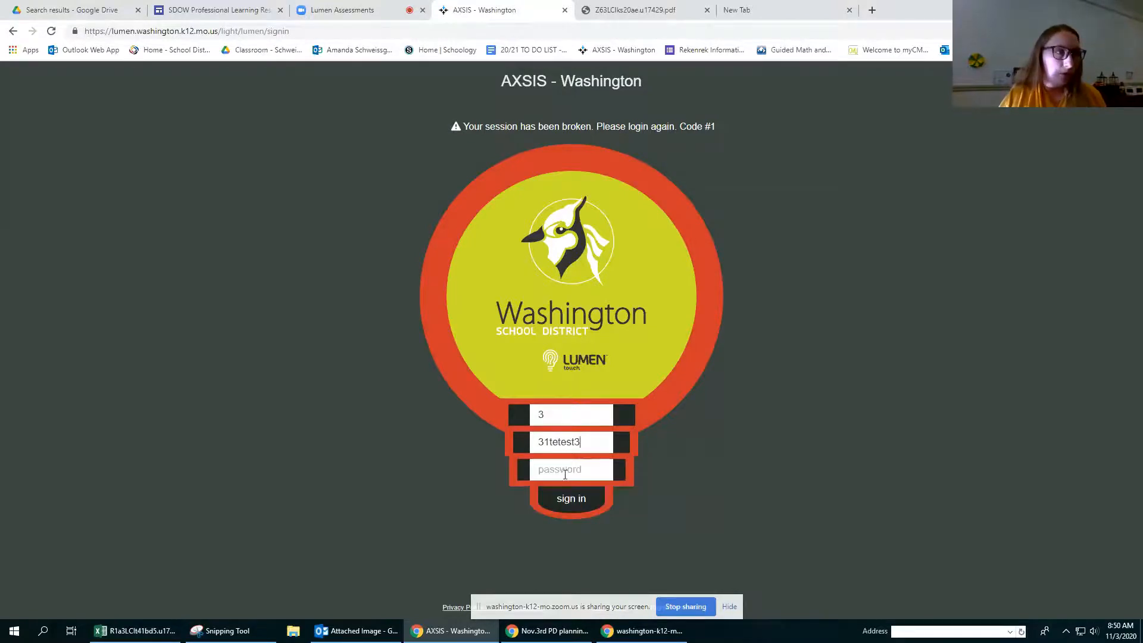
pyautogui.click(565, 475)
pyautogui.write('*******')
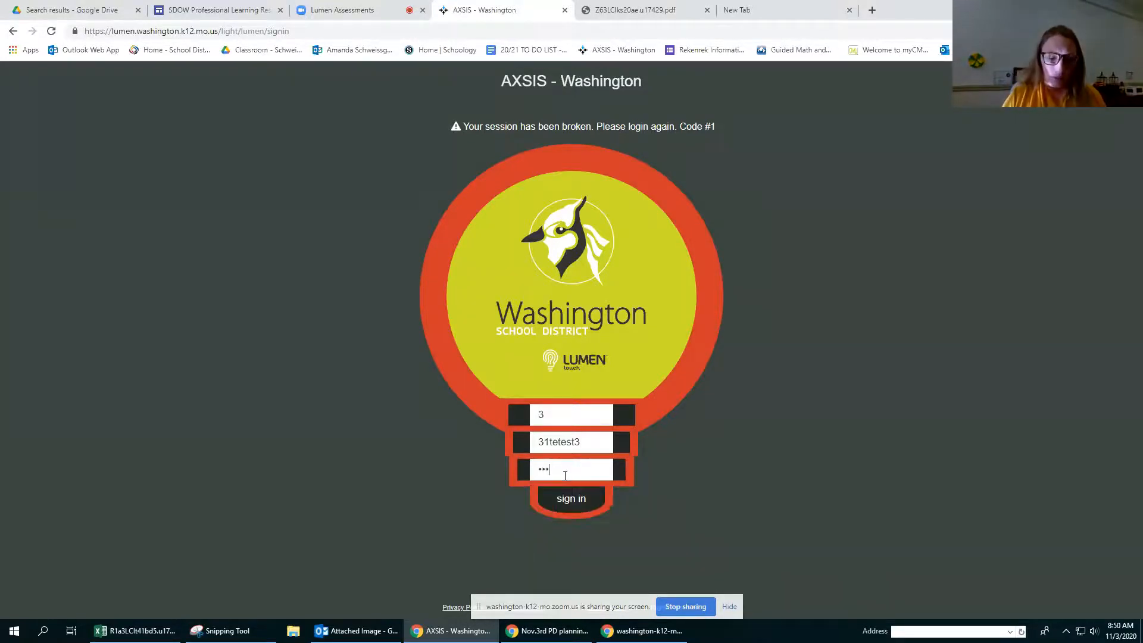
pyautogui.press('Return')
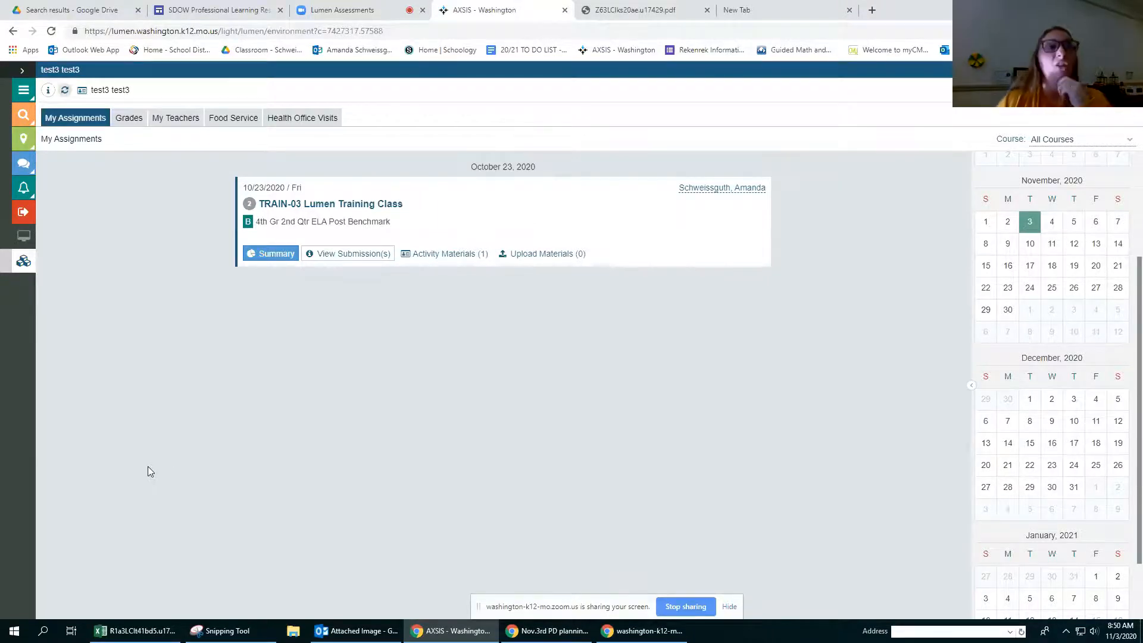
# Step: View the submissions for 4th Gr 2nd Qtr ELA Post Benchmark, close them, and switch the assignments list to marking period Q1
pyautogui.click(351, 254)
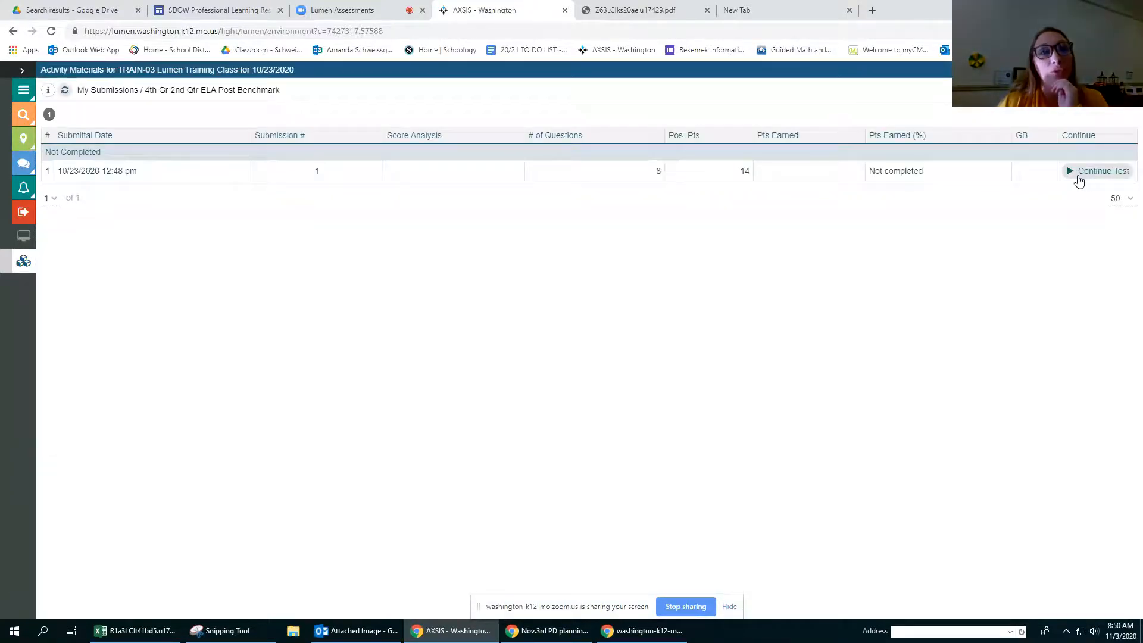
pyautogui.click(1132, 70)
pyautogui.click(1090, 91)
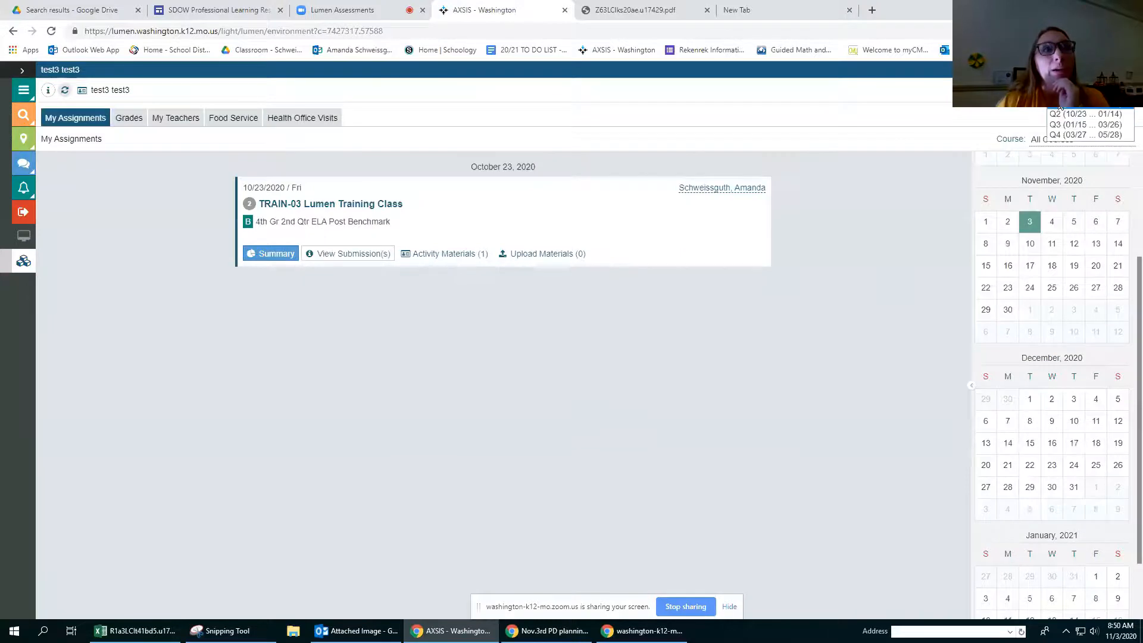
pyautogui.click(1063, 113)
pyautogui.click(1090, 90)
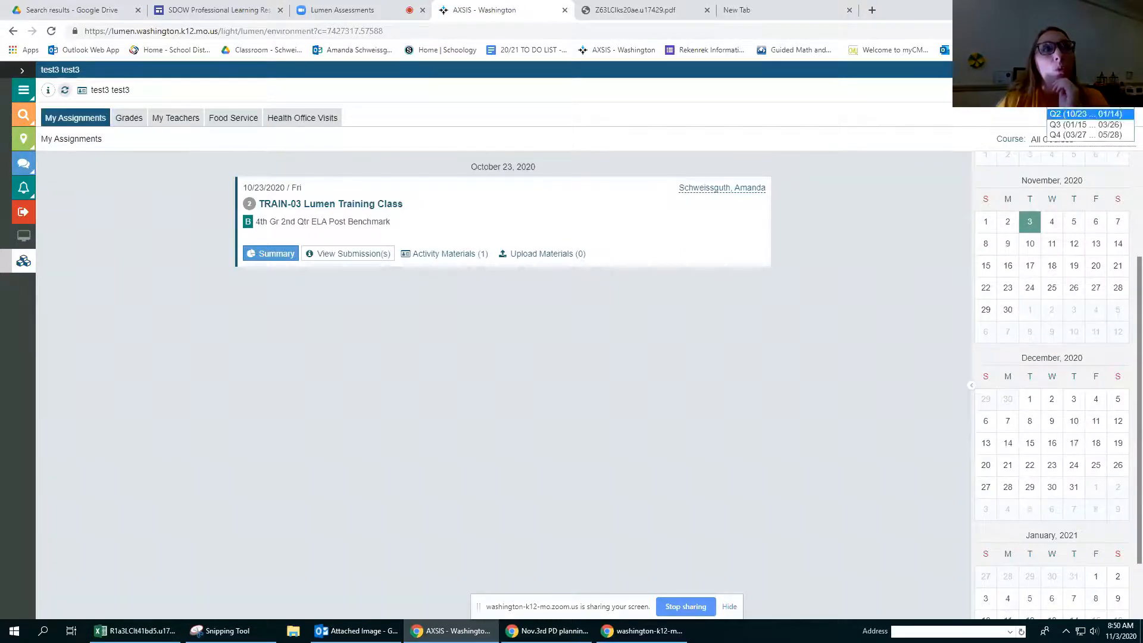
pyautogui.click(1062, 105)
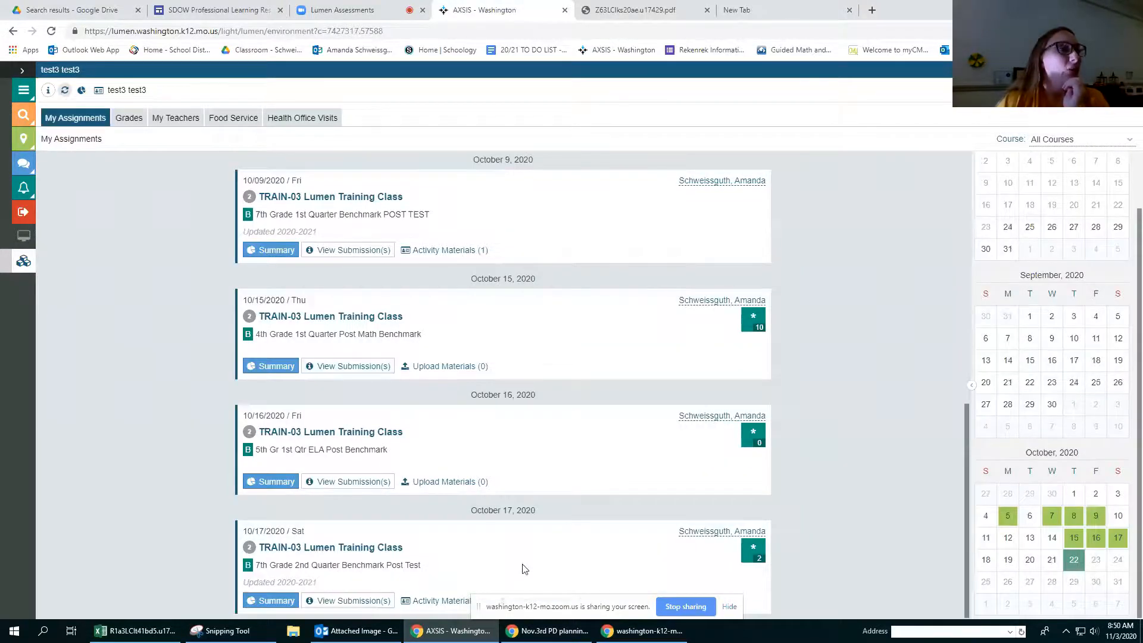
# Step: Look through the student's October assignments and return to the 4th Gr 2nd Qtr ELA Post Benchmark
pyautogui.scroll(10, 523, 569)
pyautogui.scroll(-10, 524, 560)
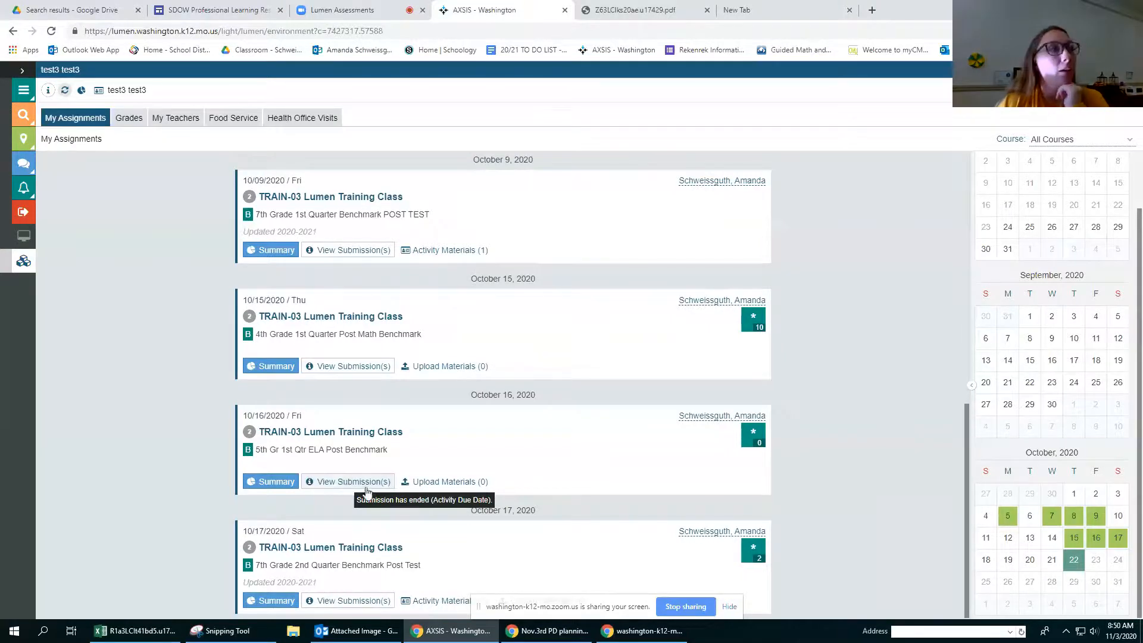
pyautogui.scroll(1, 223, 358)
pyautogui.scroll(8, 178, 321)
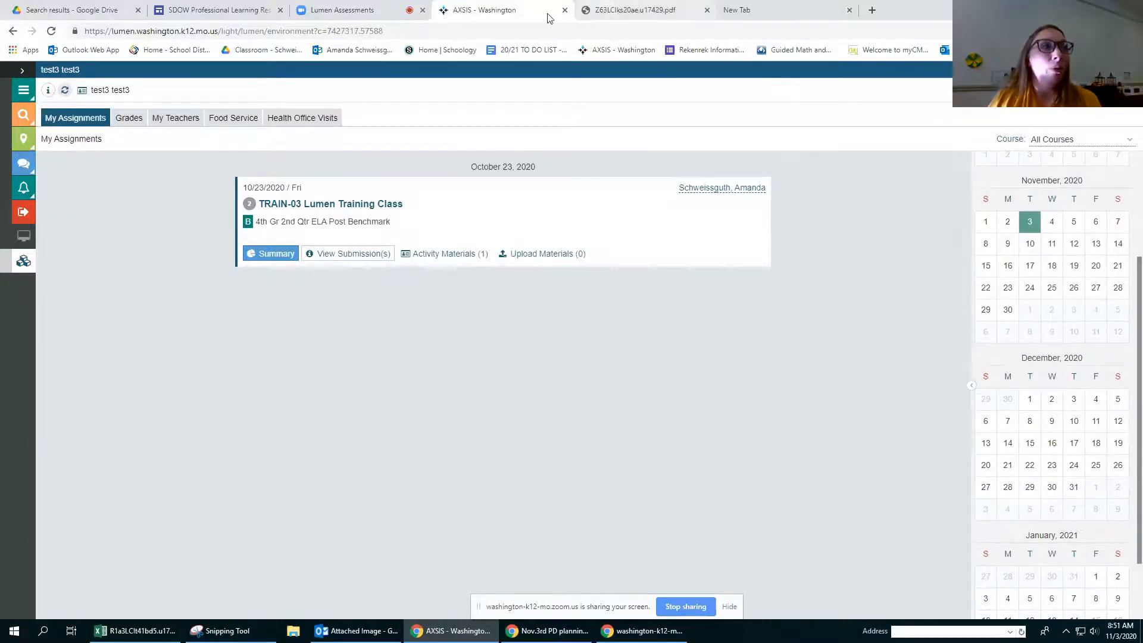
# Step: Open the School District of Washington home page in the blank browser tab
pyautogui.click(181, 15)
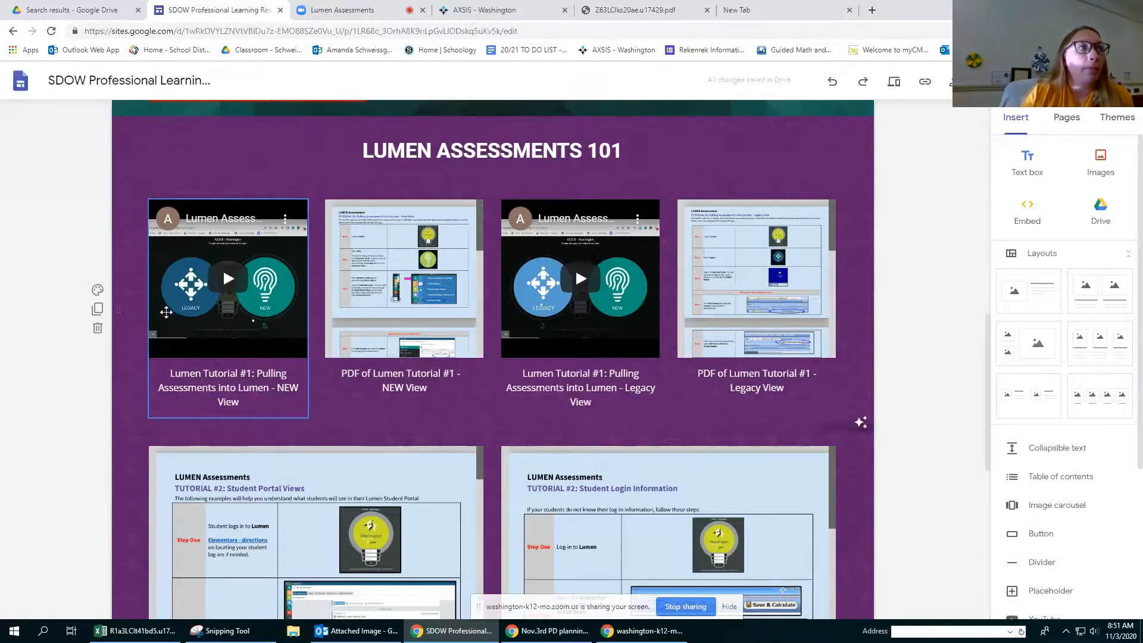
pyautogui.click(769, 10)
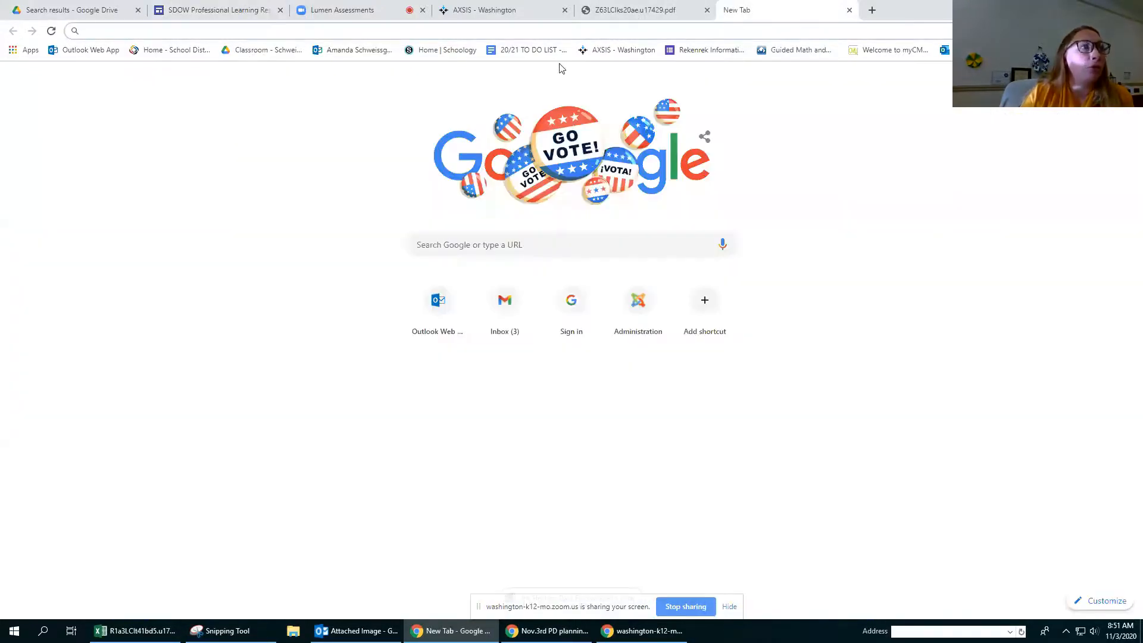
pyautogui.click(249, 51)
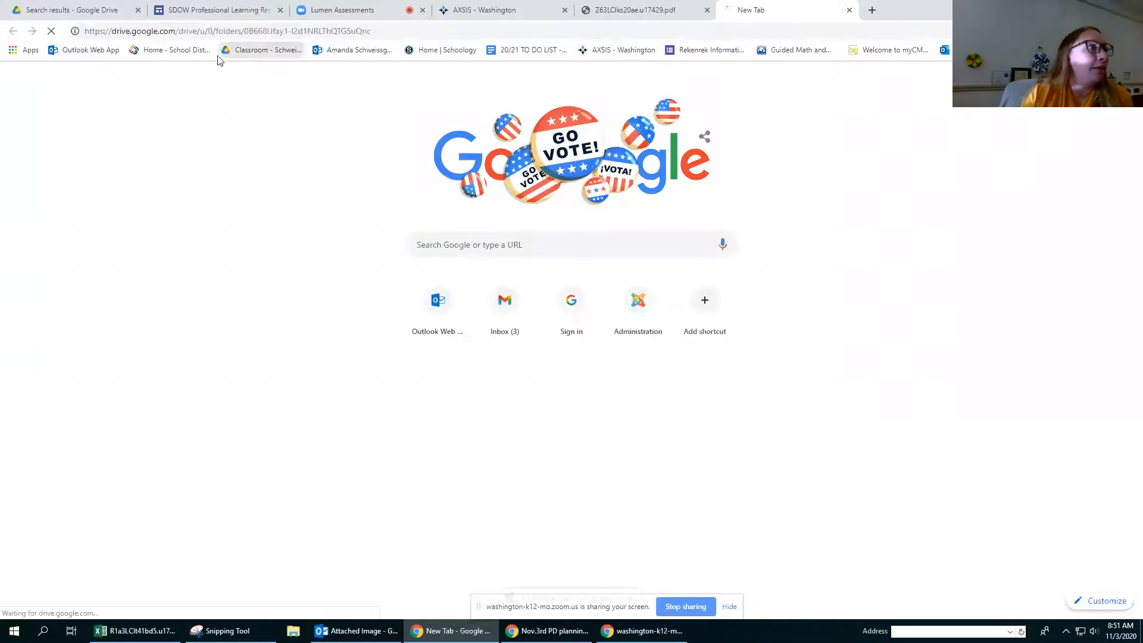
pyautogui.click(161, 50)
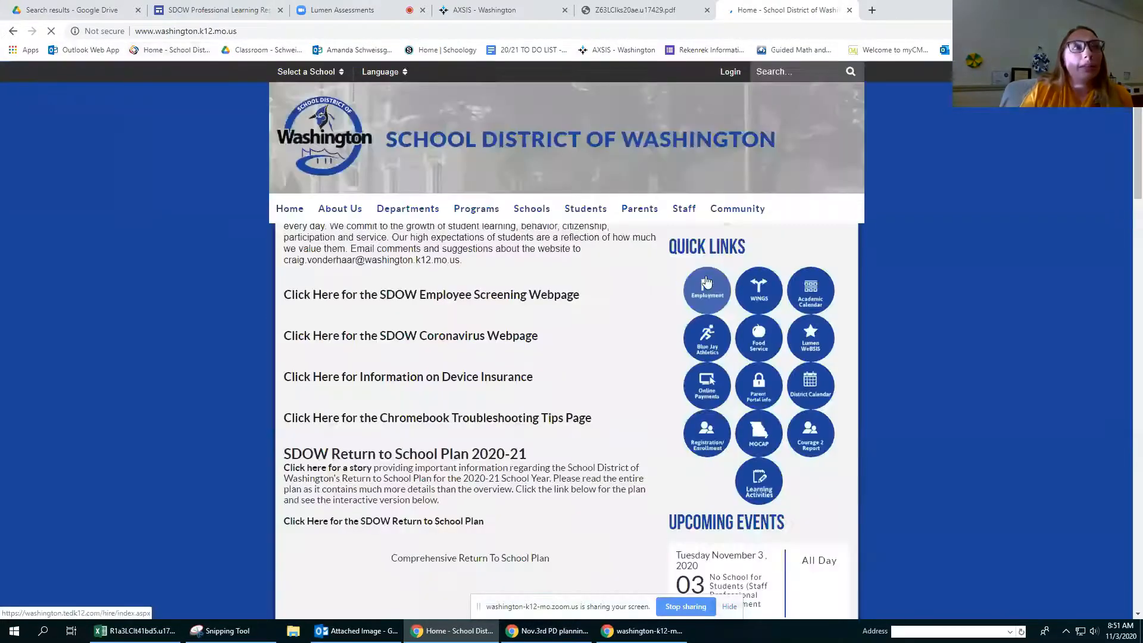
# Step: Go to the SDOW Professional Learning Resources site through the district's Teacher Resources and Opportunities link for staff
pyautogui.moveTo(695, 218)
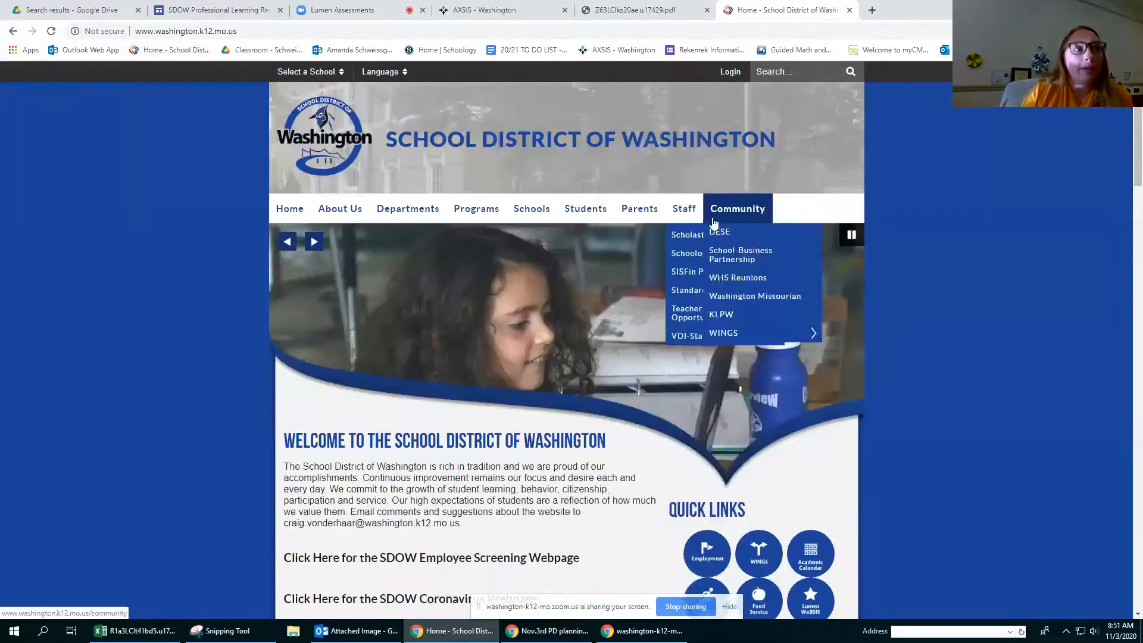
pyautogui.scroll(-2, 721, 438)
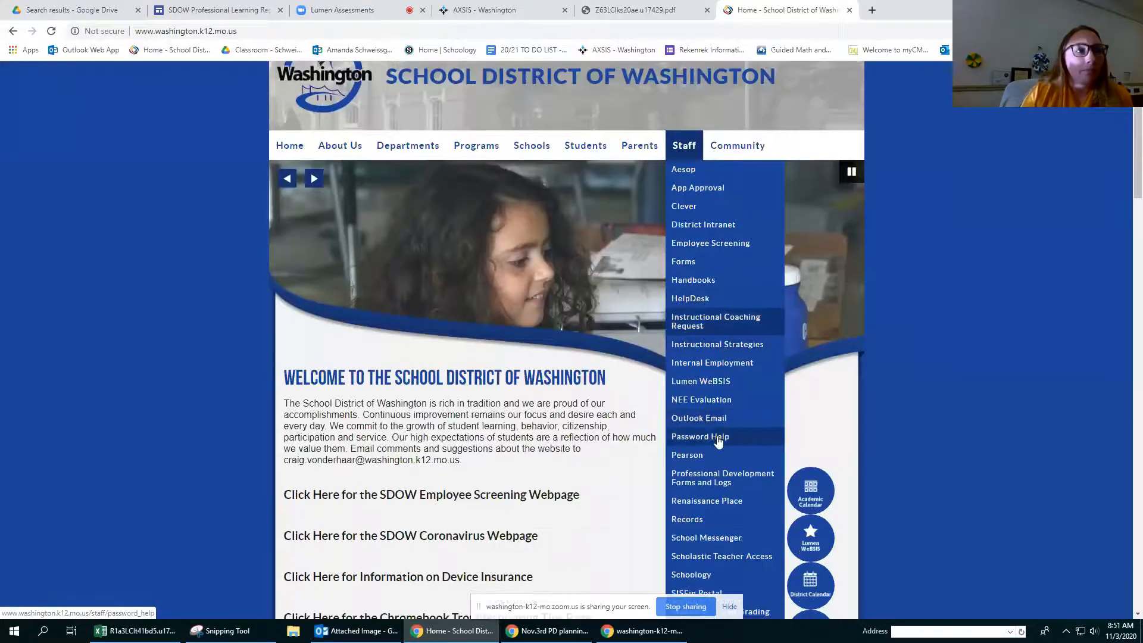
pyautogui.scroll(-1, 721, 453)
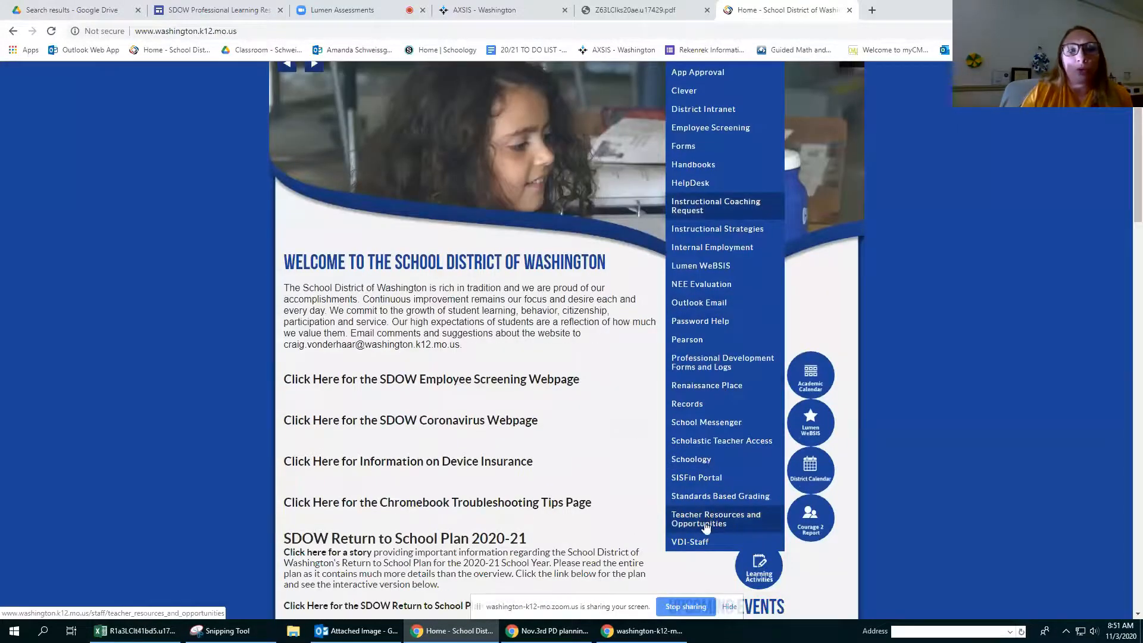
pyautogui.scroll(3, 714, 519)
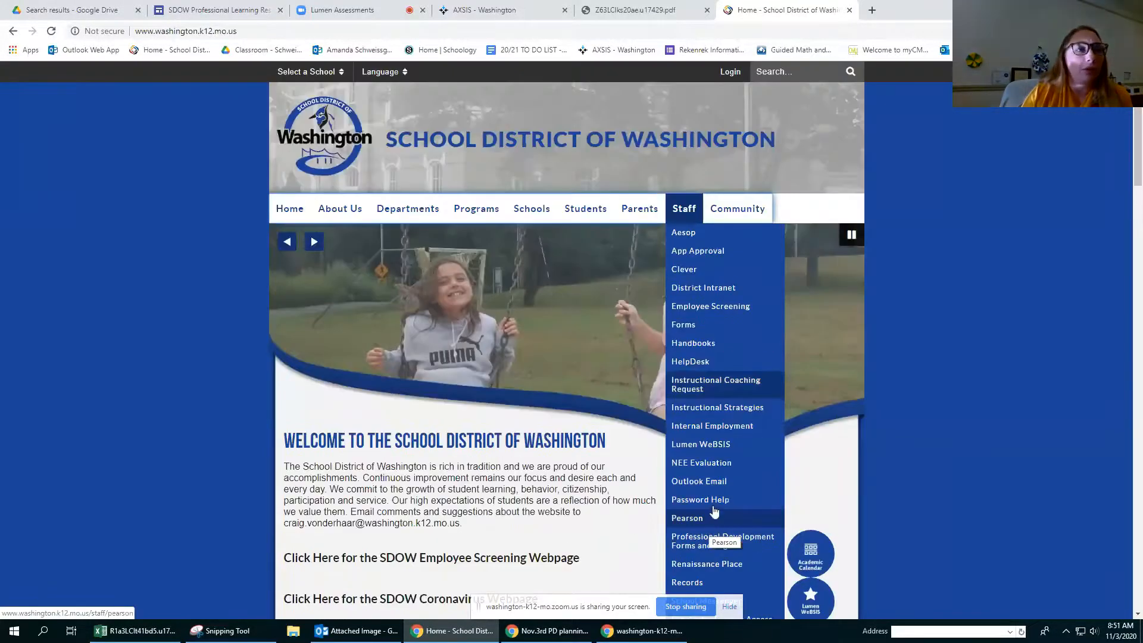
pyautogui.scroll(-1, 716, 508)
pyautogui.click(715, 508)
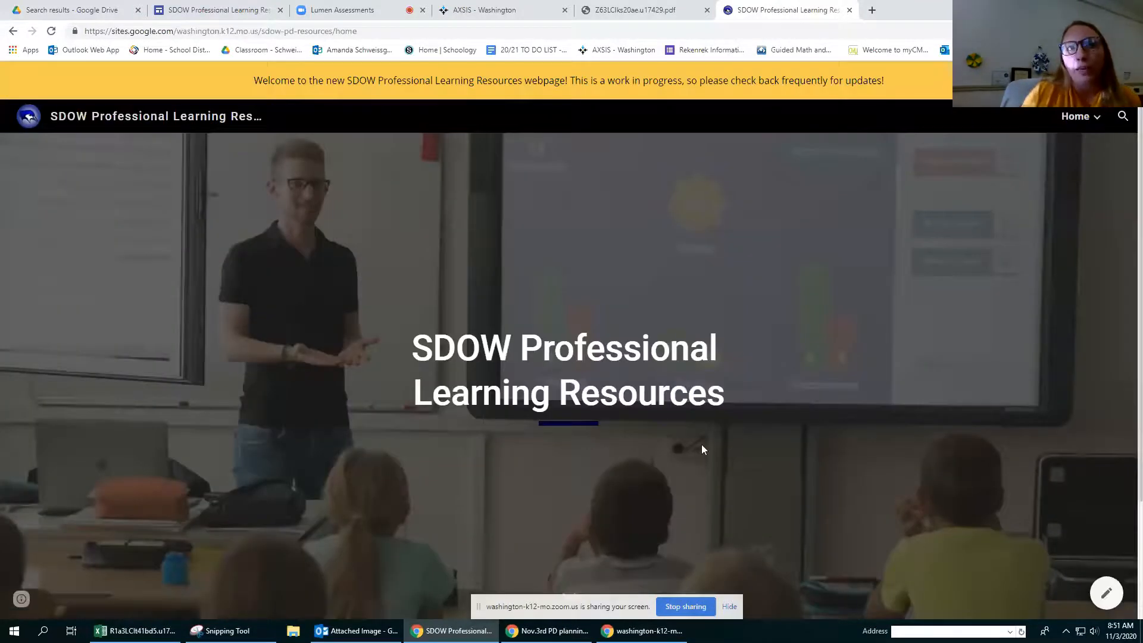
# Step: Open the Lumen page under Technology and view its resources on navigating the new environment
pyautogui.click(1083, 117)
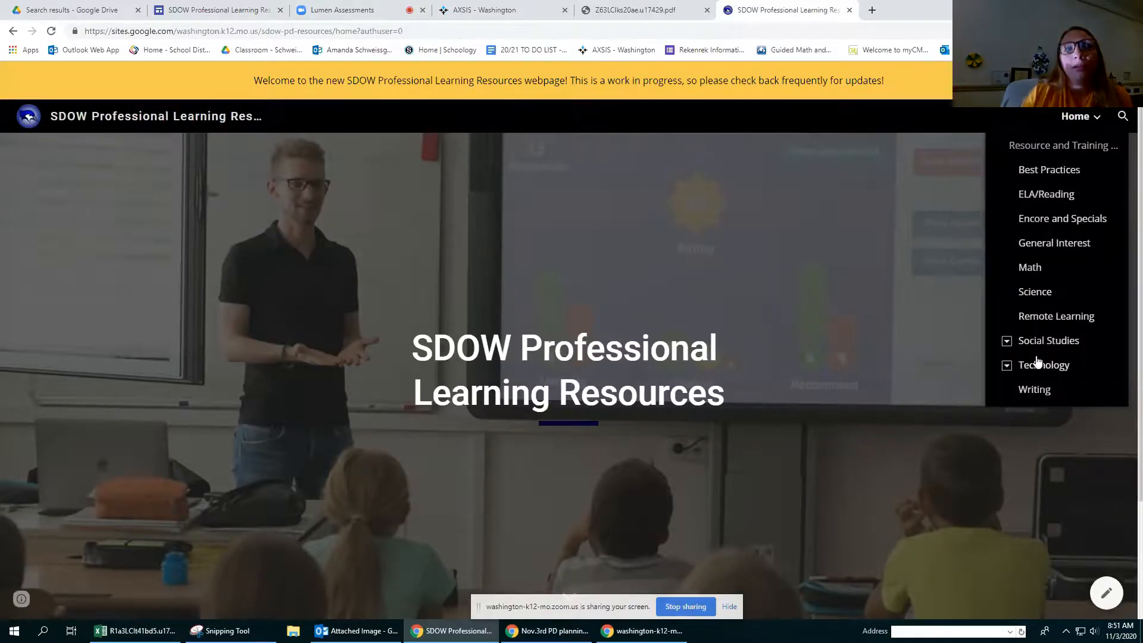
pyautogui.click(1008, 365)
pyautogui.click(1032, 275)
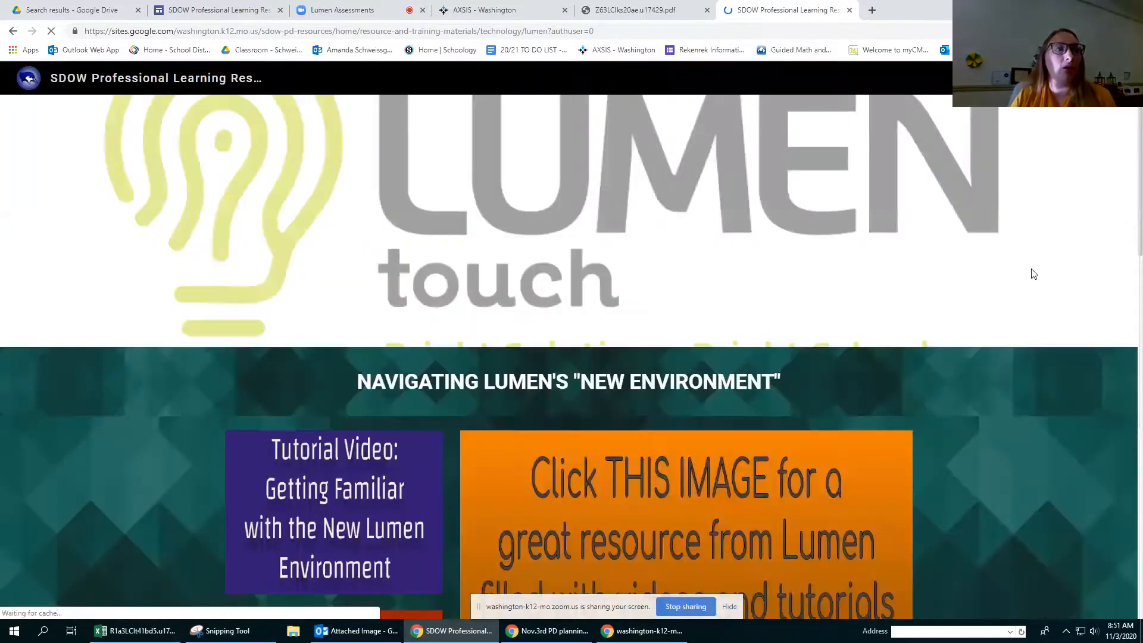
pyautogui.scroll(-1, 782, 368)
pyautogui.scroll(-3, 780, 369)
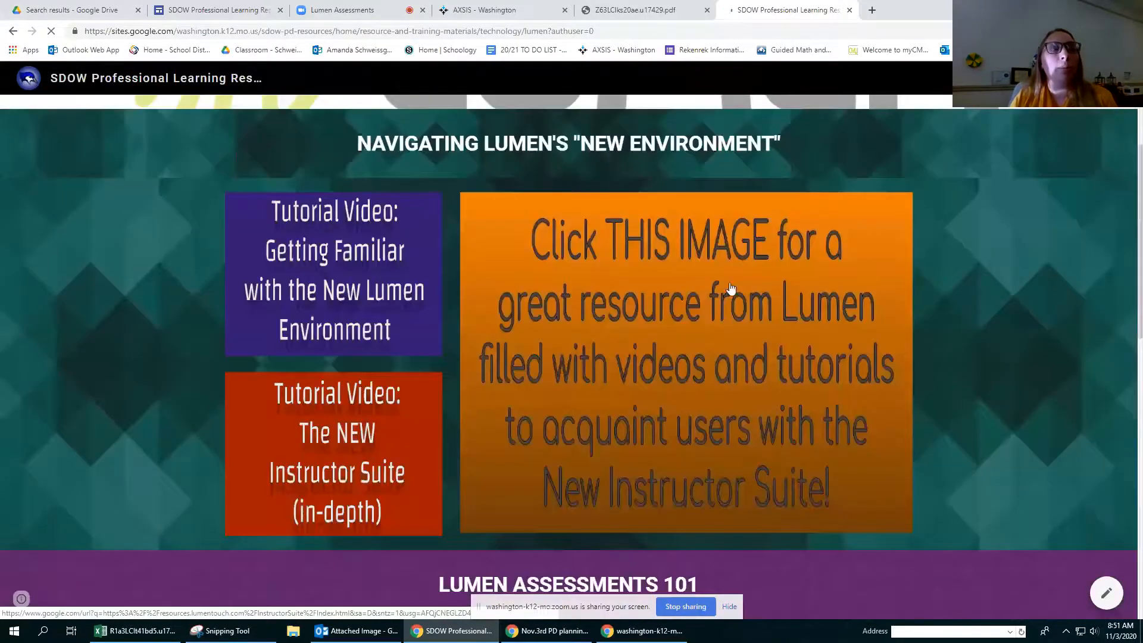